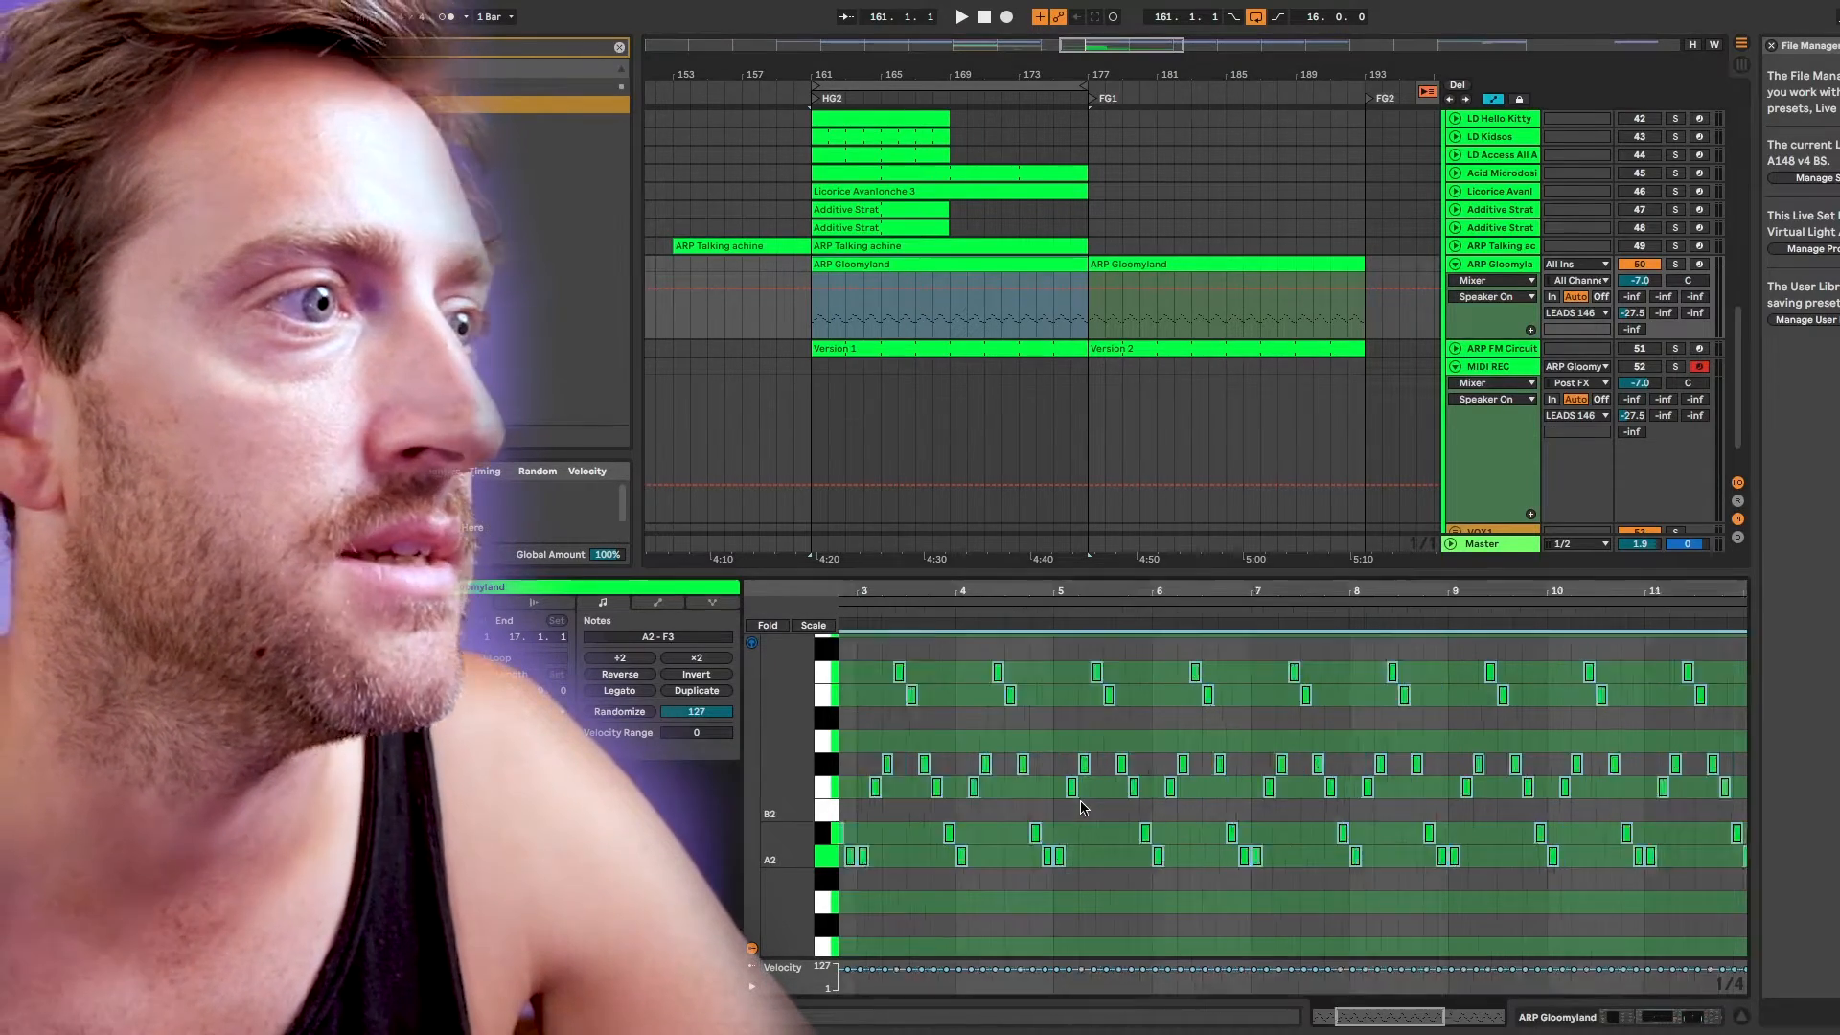
Examine the notes of the ARP Gloomyland clip at bar 161 and the MIDI REC track that receives its output
left_click_drag(1031, 608, 1084, 766)
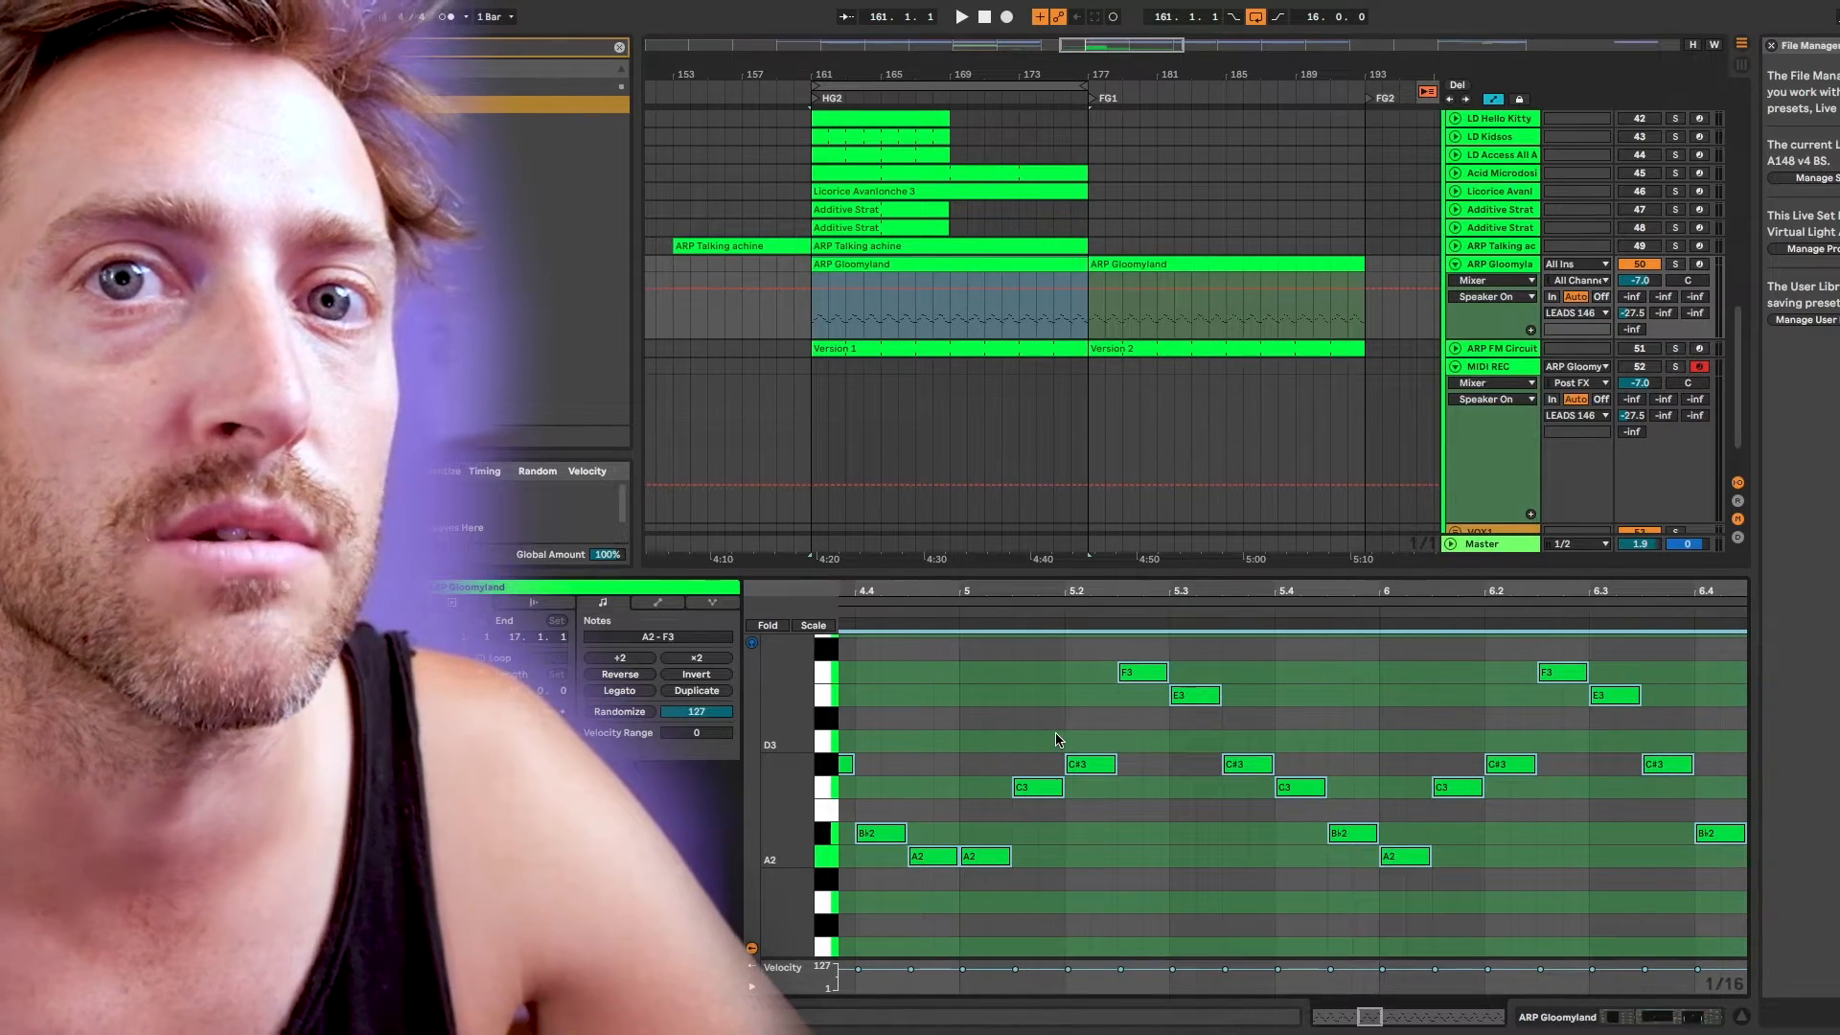
scroll(1067, 741, "down", 2)
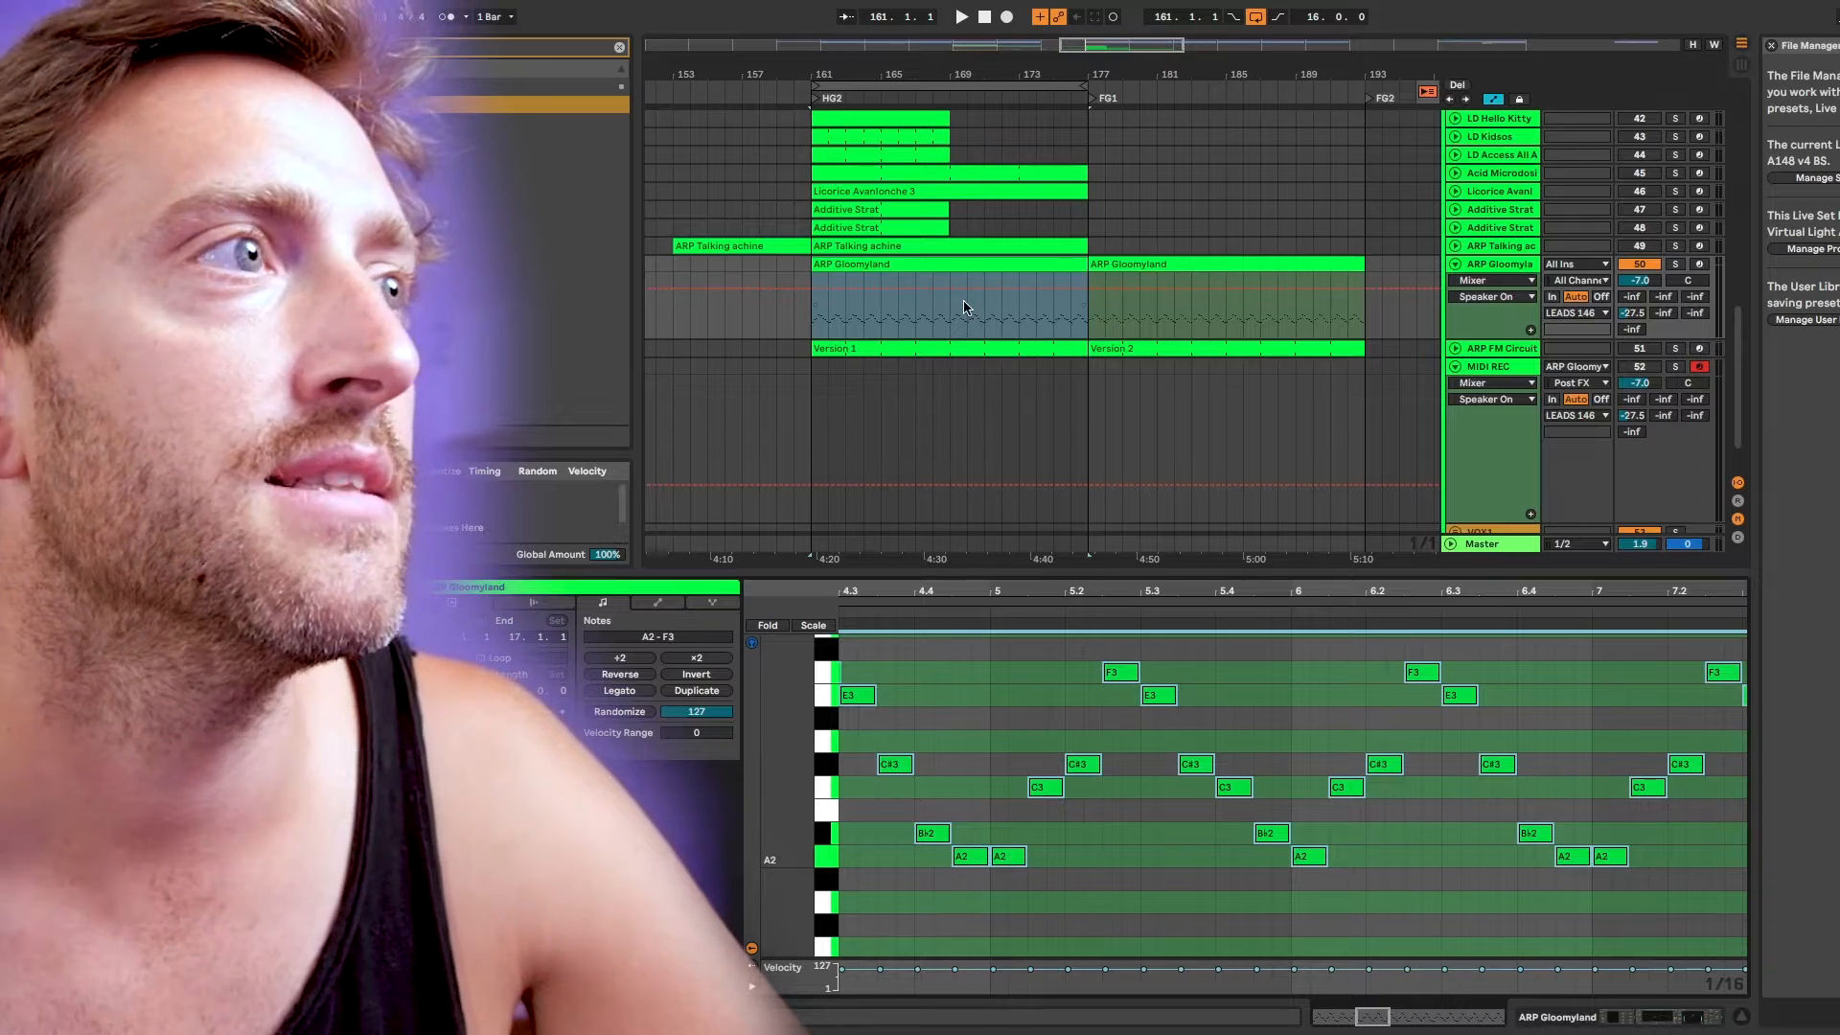
left_click(860, 266)
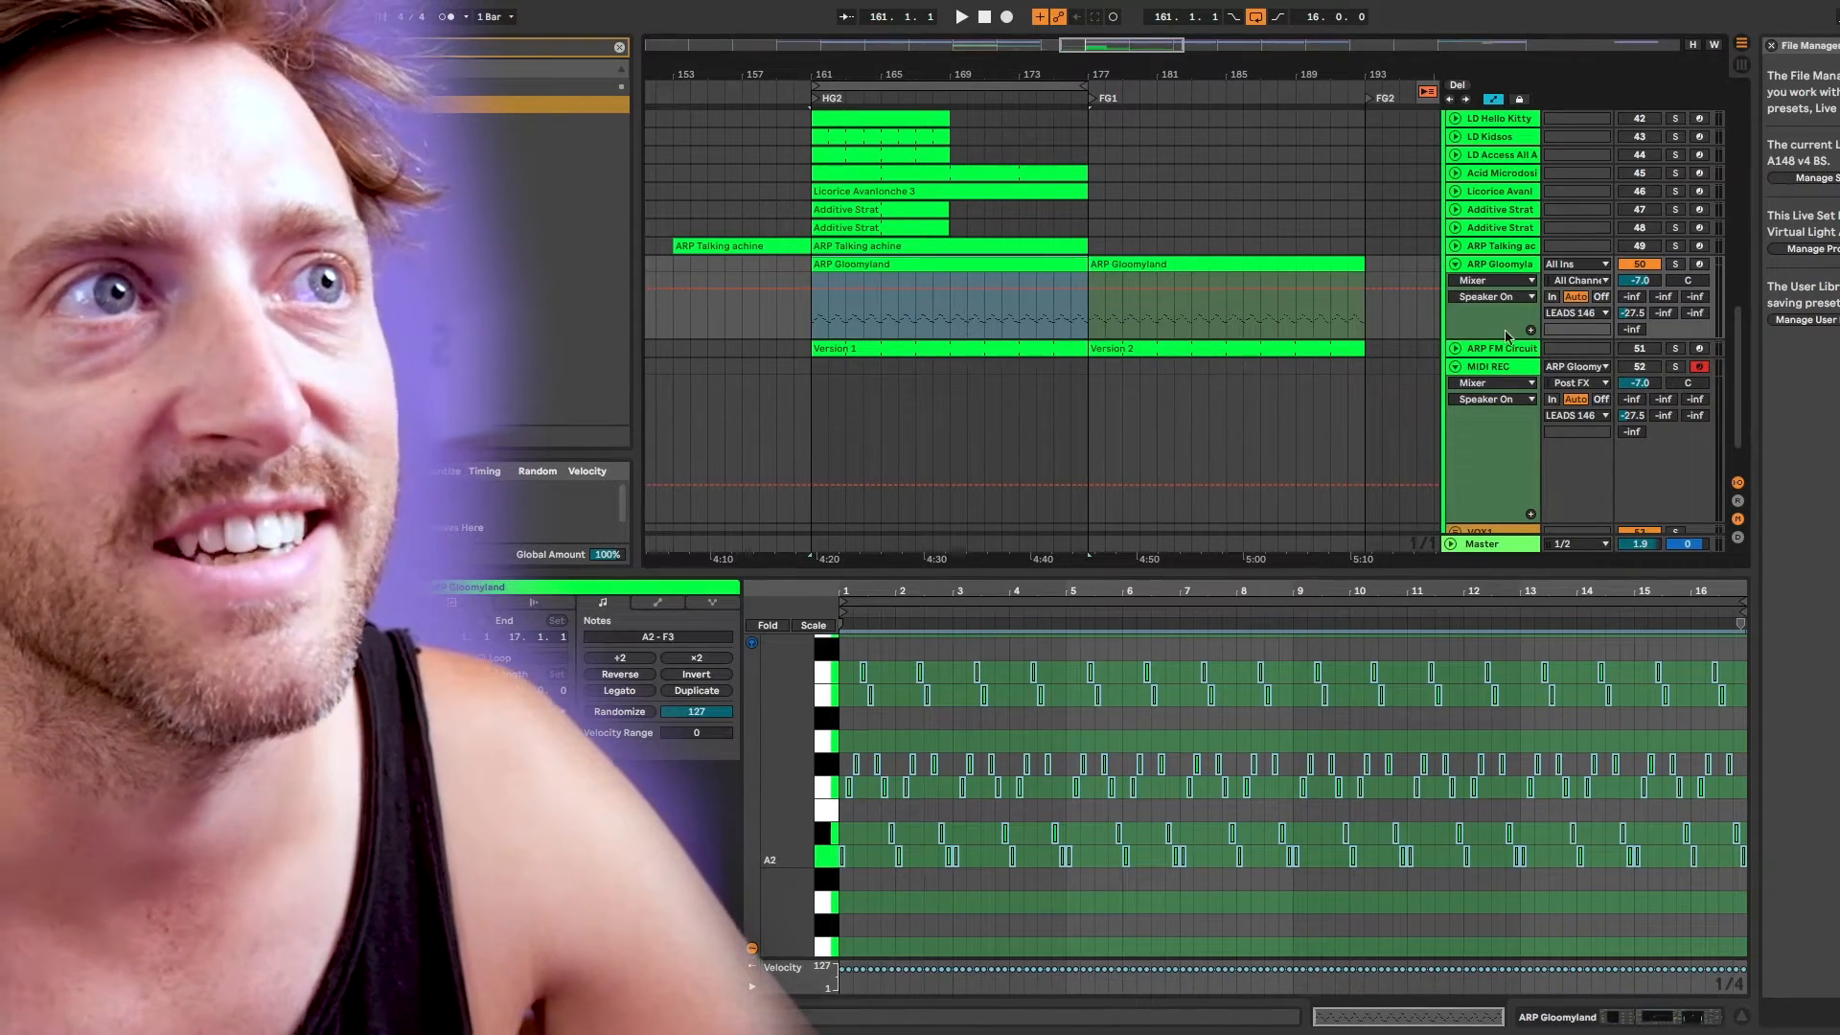
left_click(1488, 370)
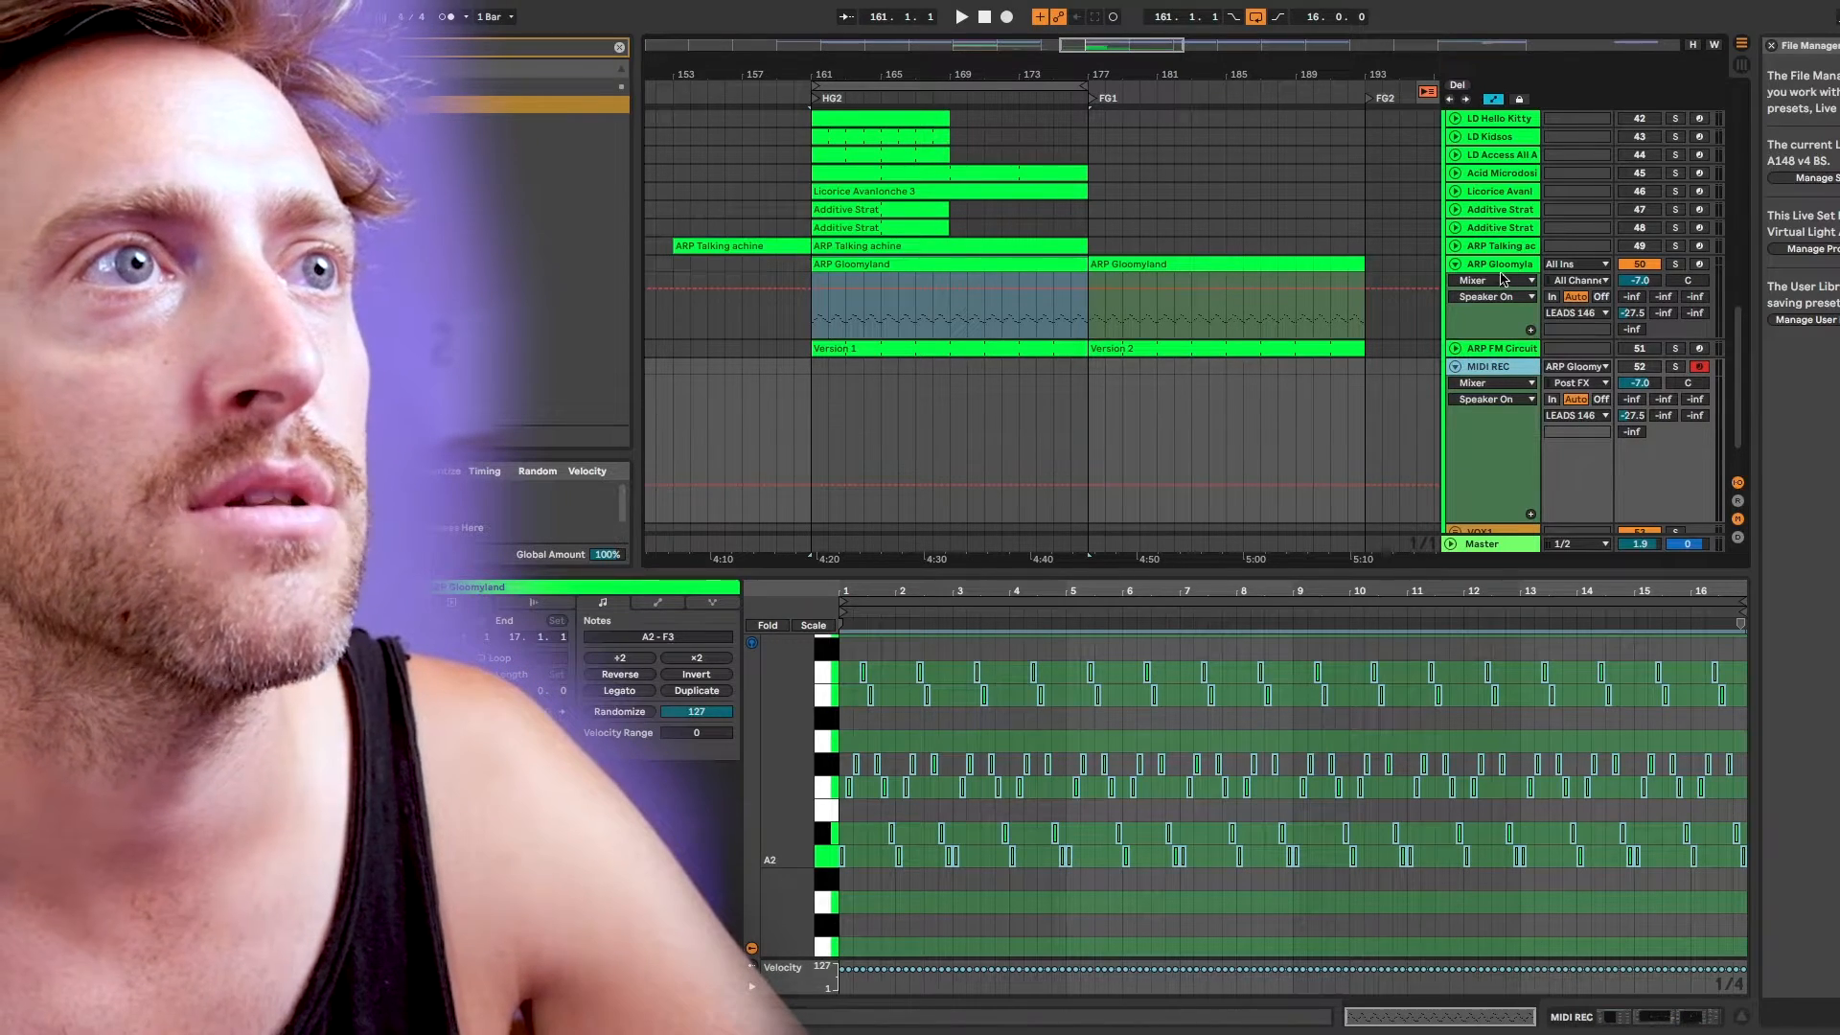
left_click(994, 266)
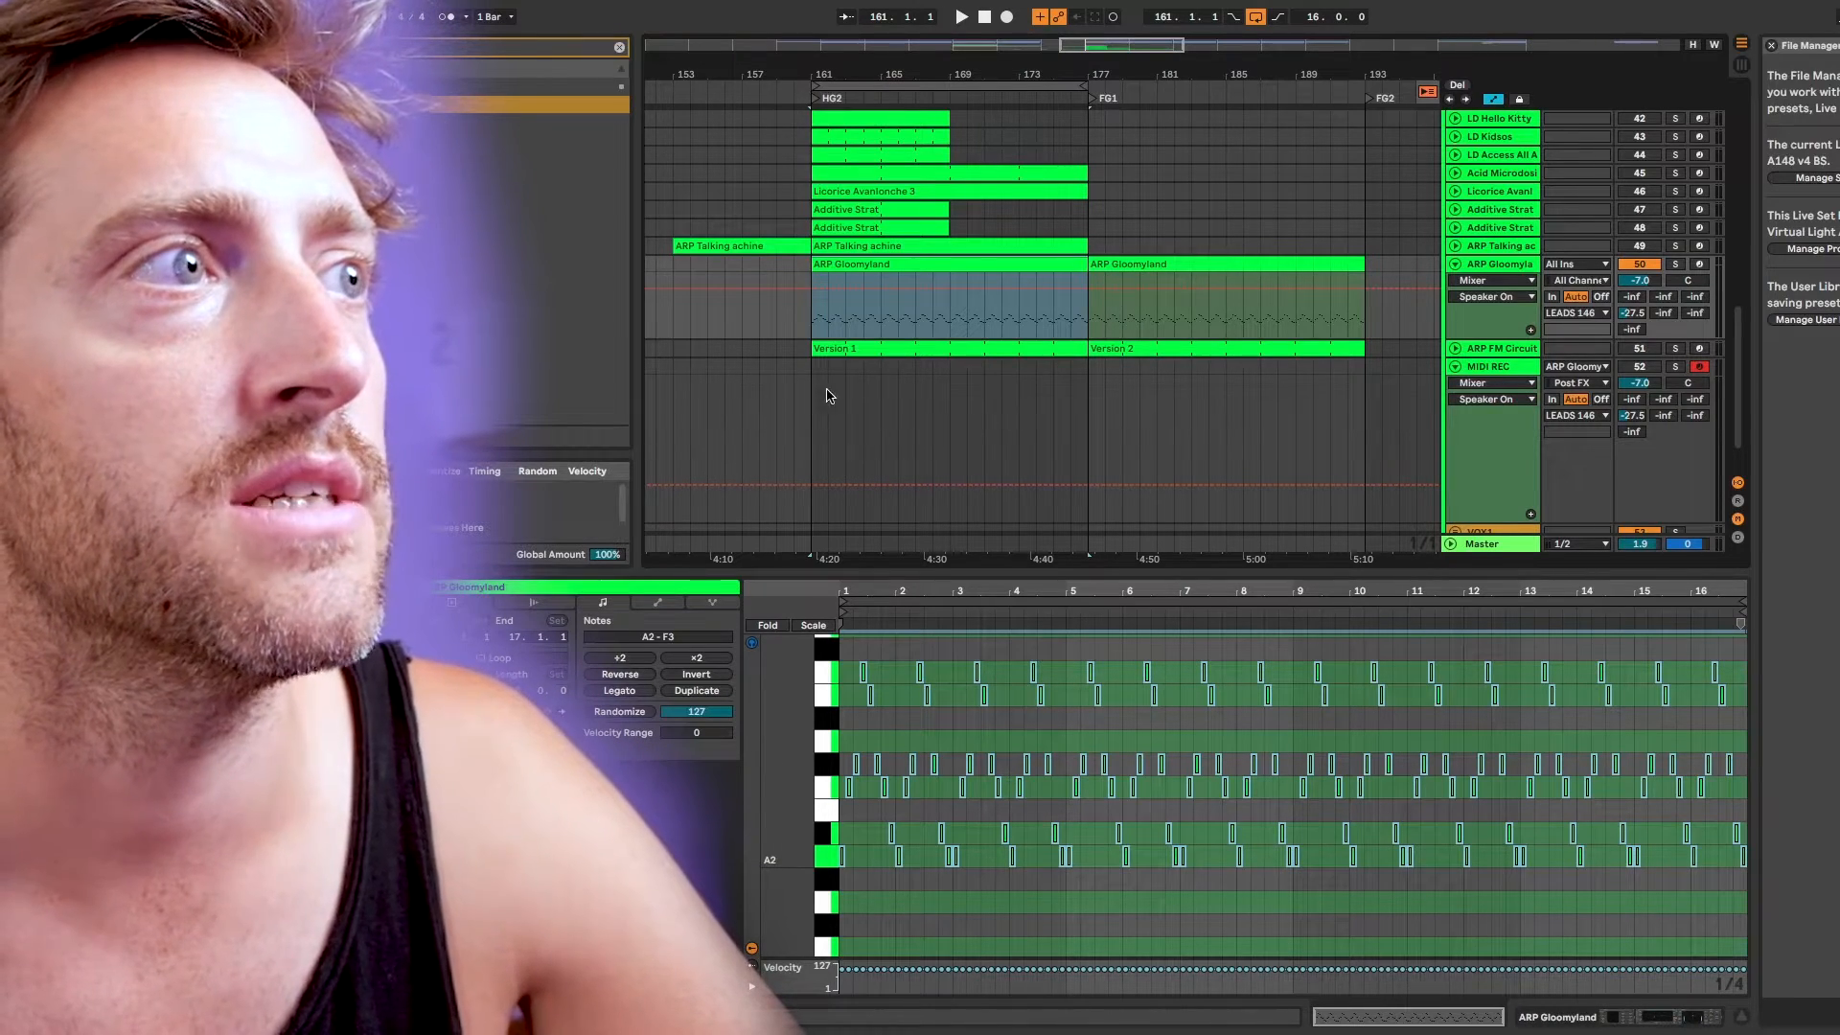
Select all notes in the ARP Gloomyland clip at bar 161 and adjust their end points together
scroll(802, 419, "up", 5)
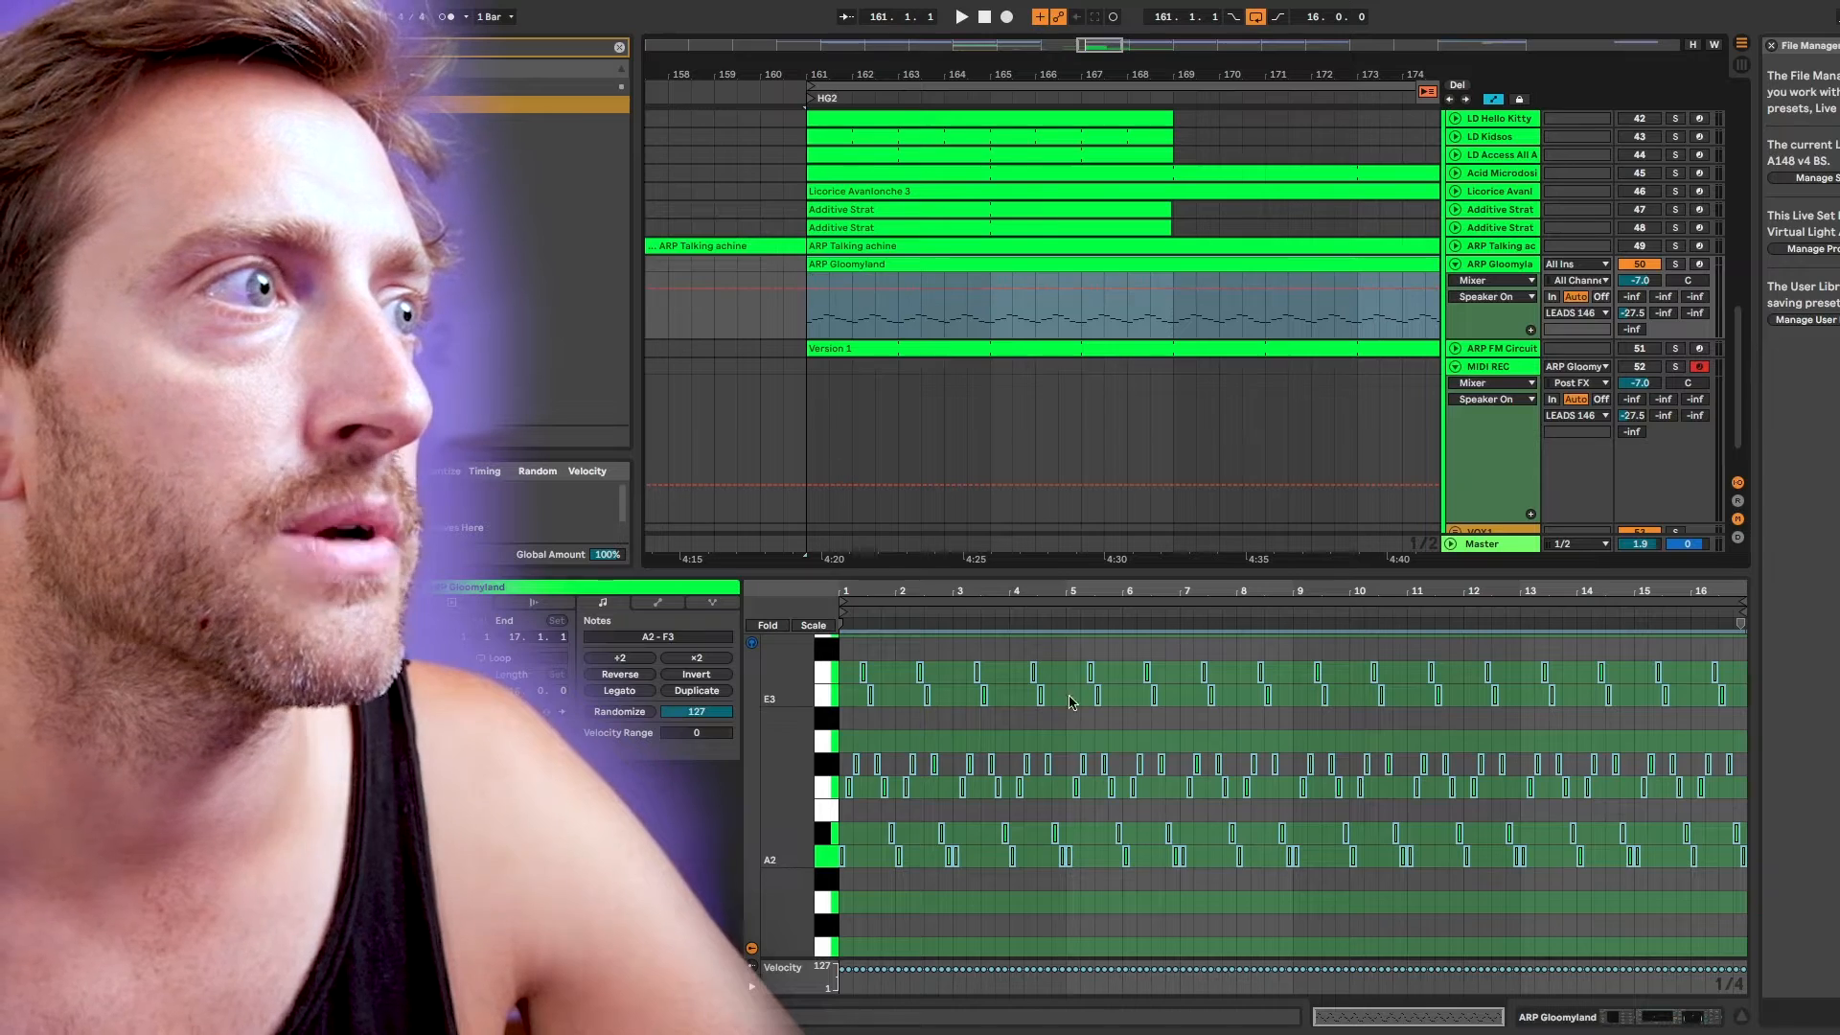
left_click(1053, 719)
key("ctrl+a")
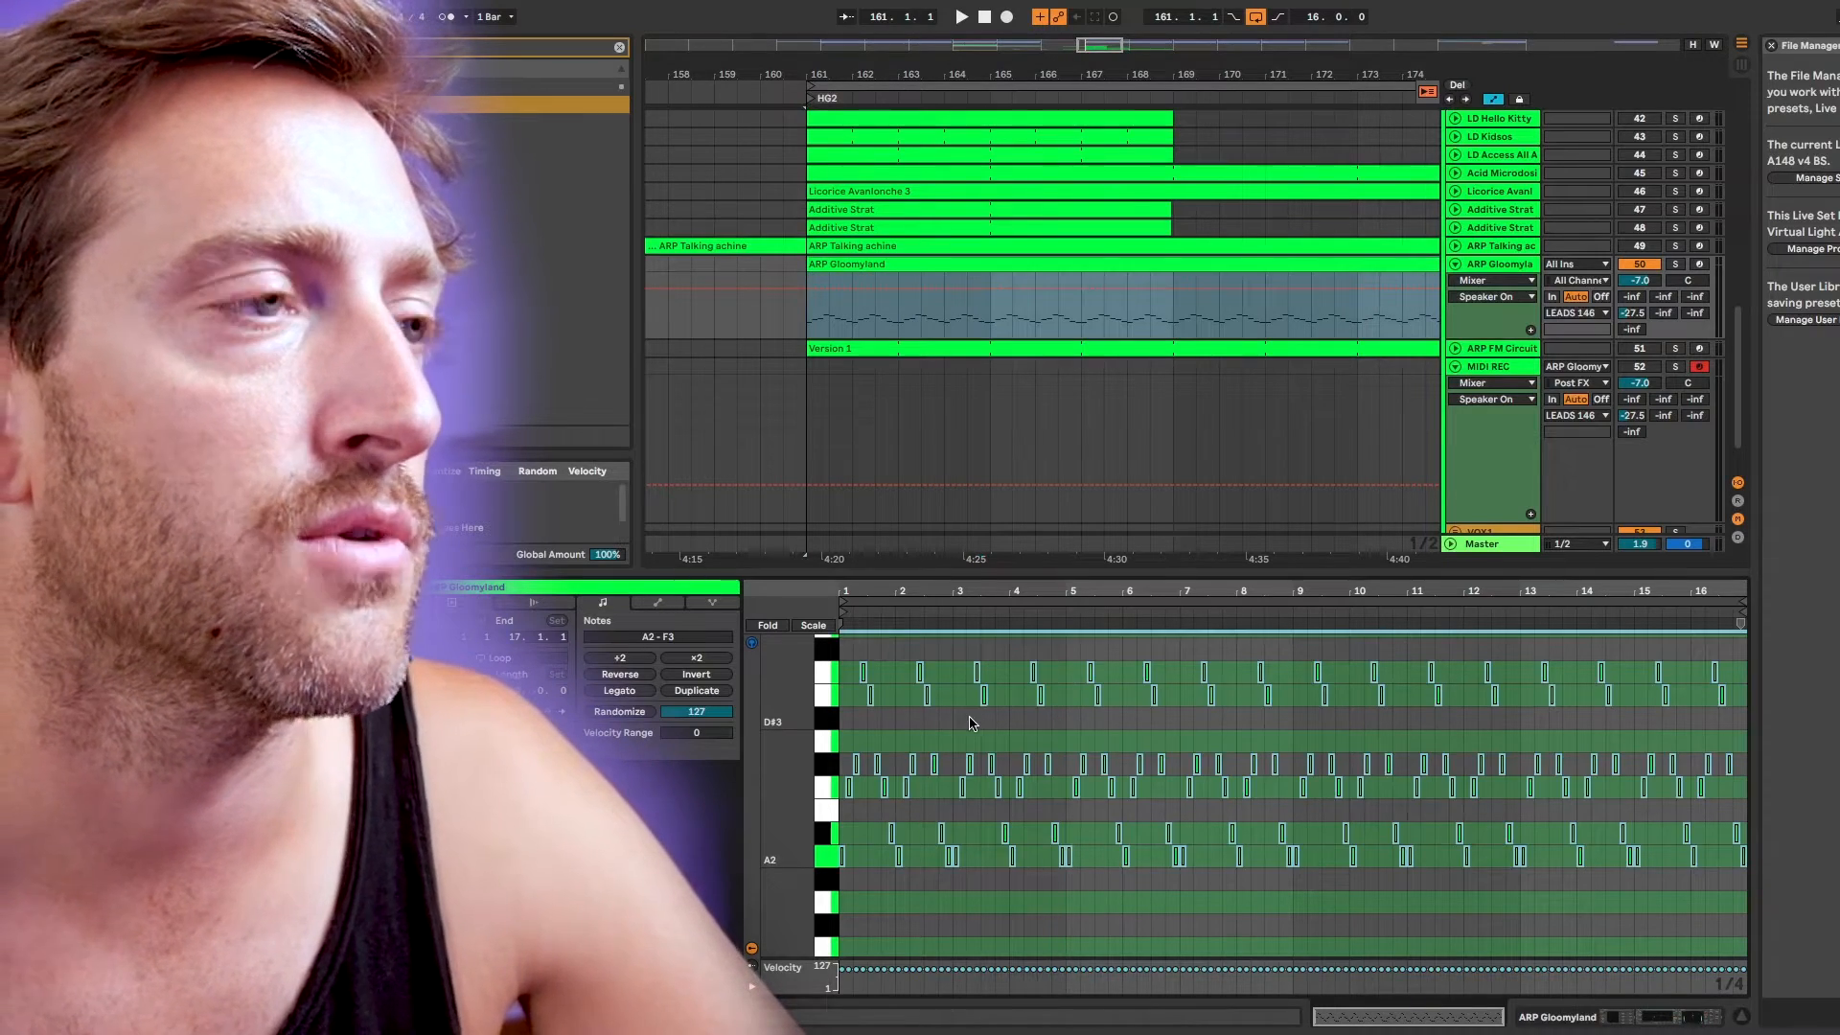
scroll(972, 723, "up", 5)
mouse_move(1043, 667)
left_mouse_down()
mouse_move(995, 664)
mouse_move(1039, 672)
left_mouse_up()
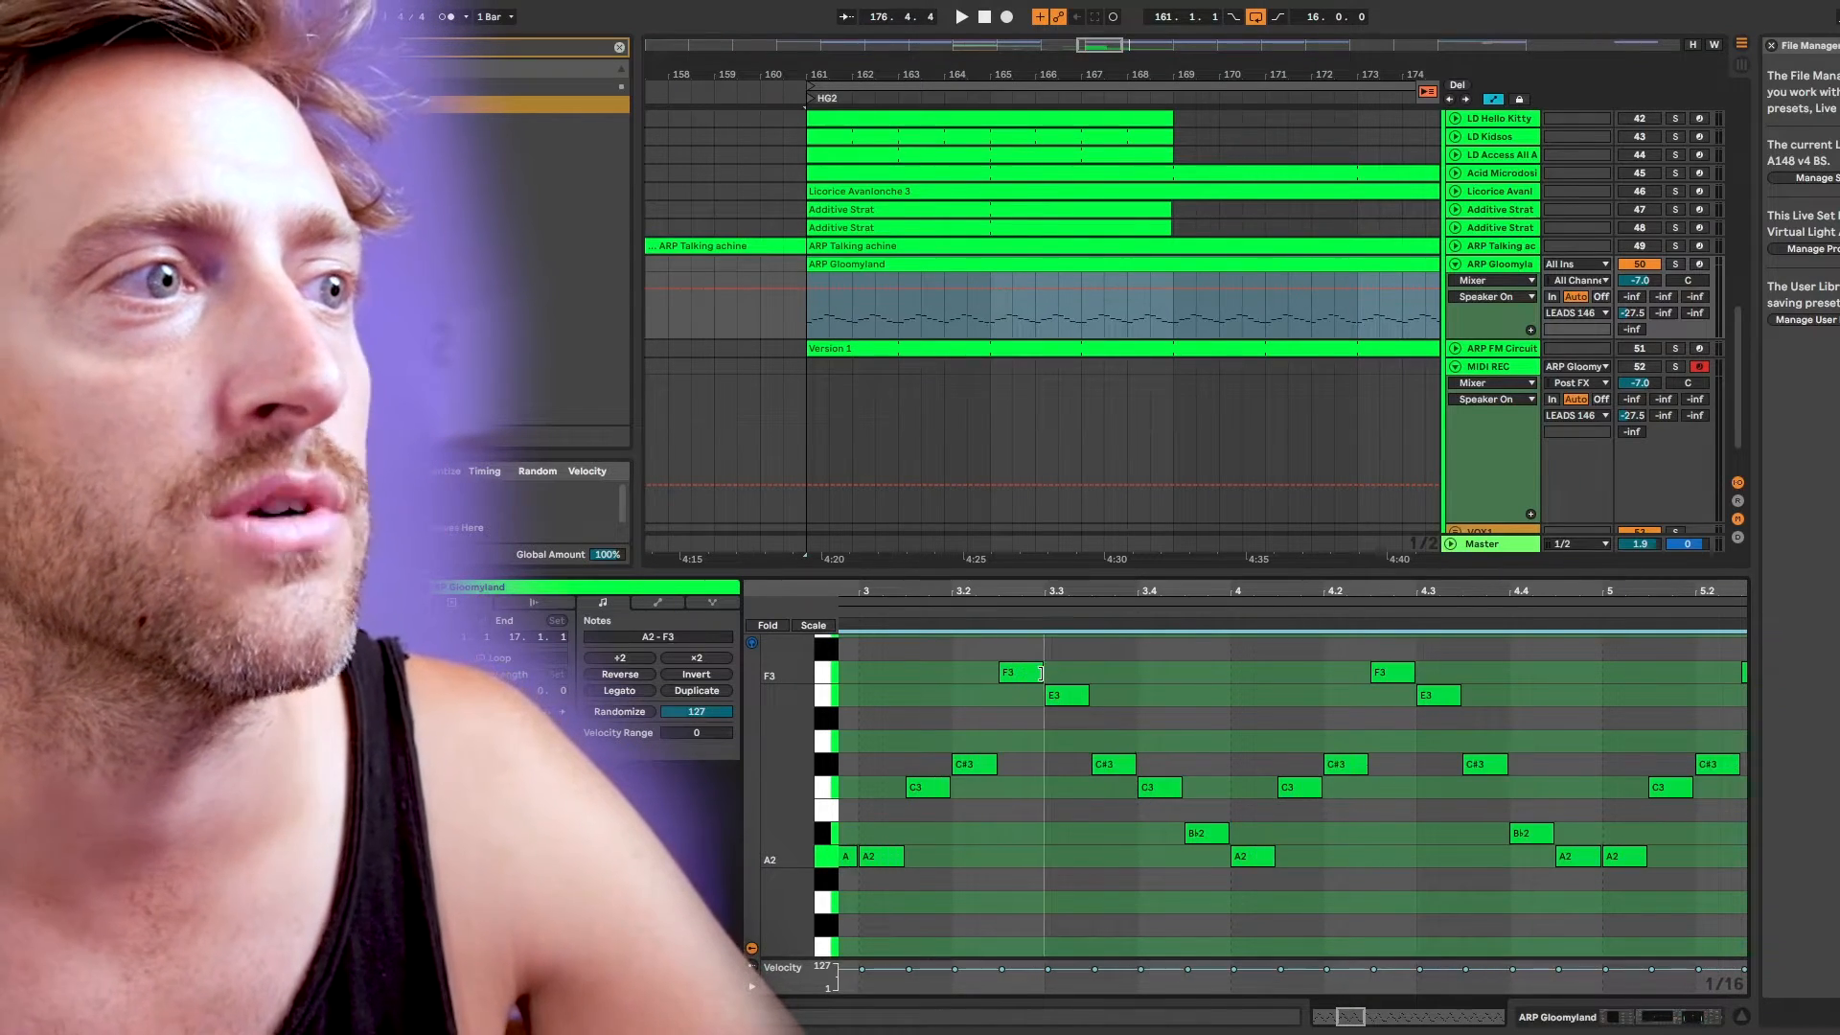
left_click_drag(1032, 672, 1035, 671)
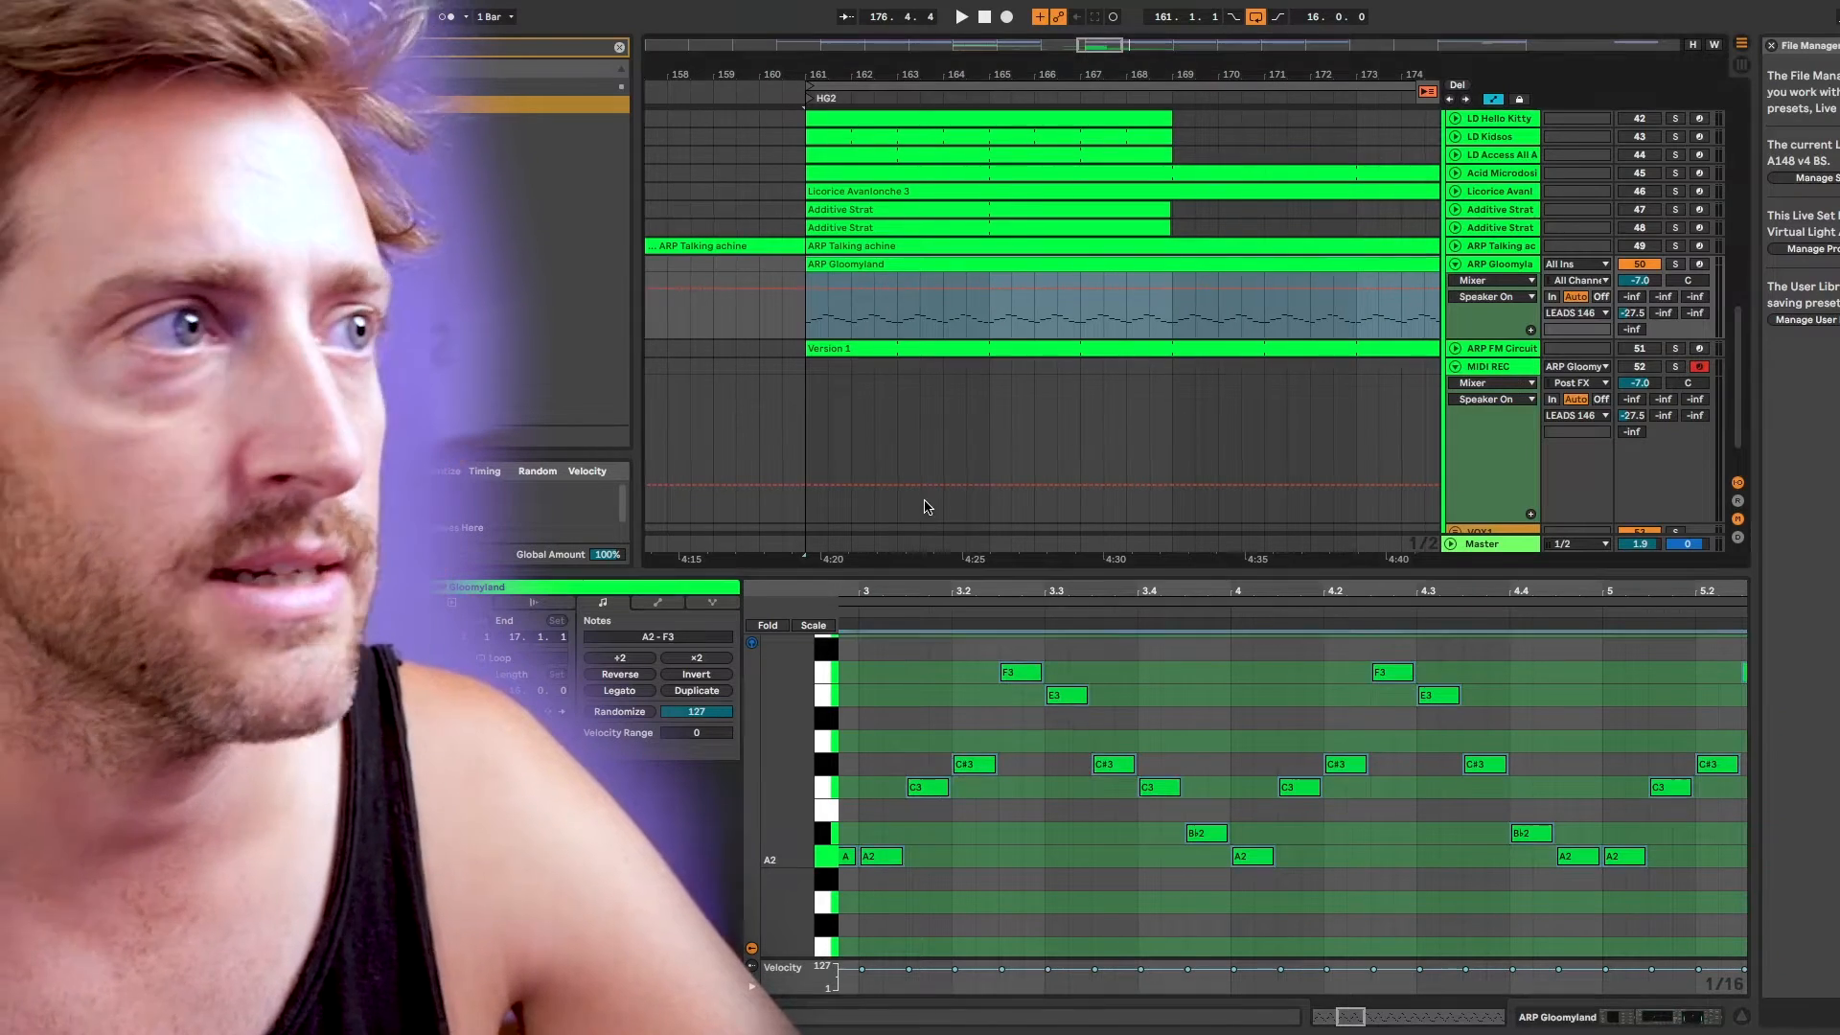
Record the arpeggio onto the MIDI REC track from bar 161 while shortening and lengthening all the notes during playback
key("F9")
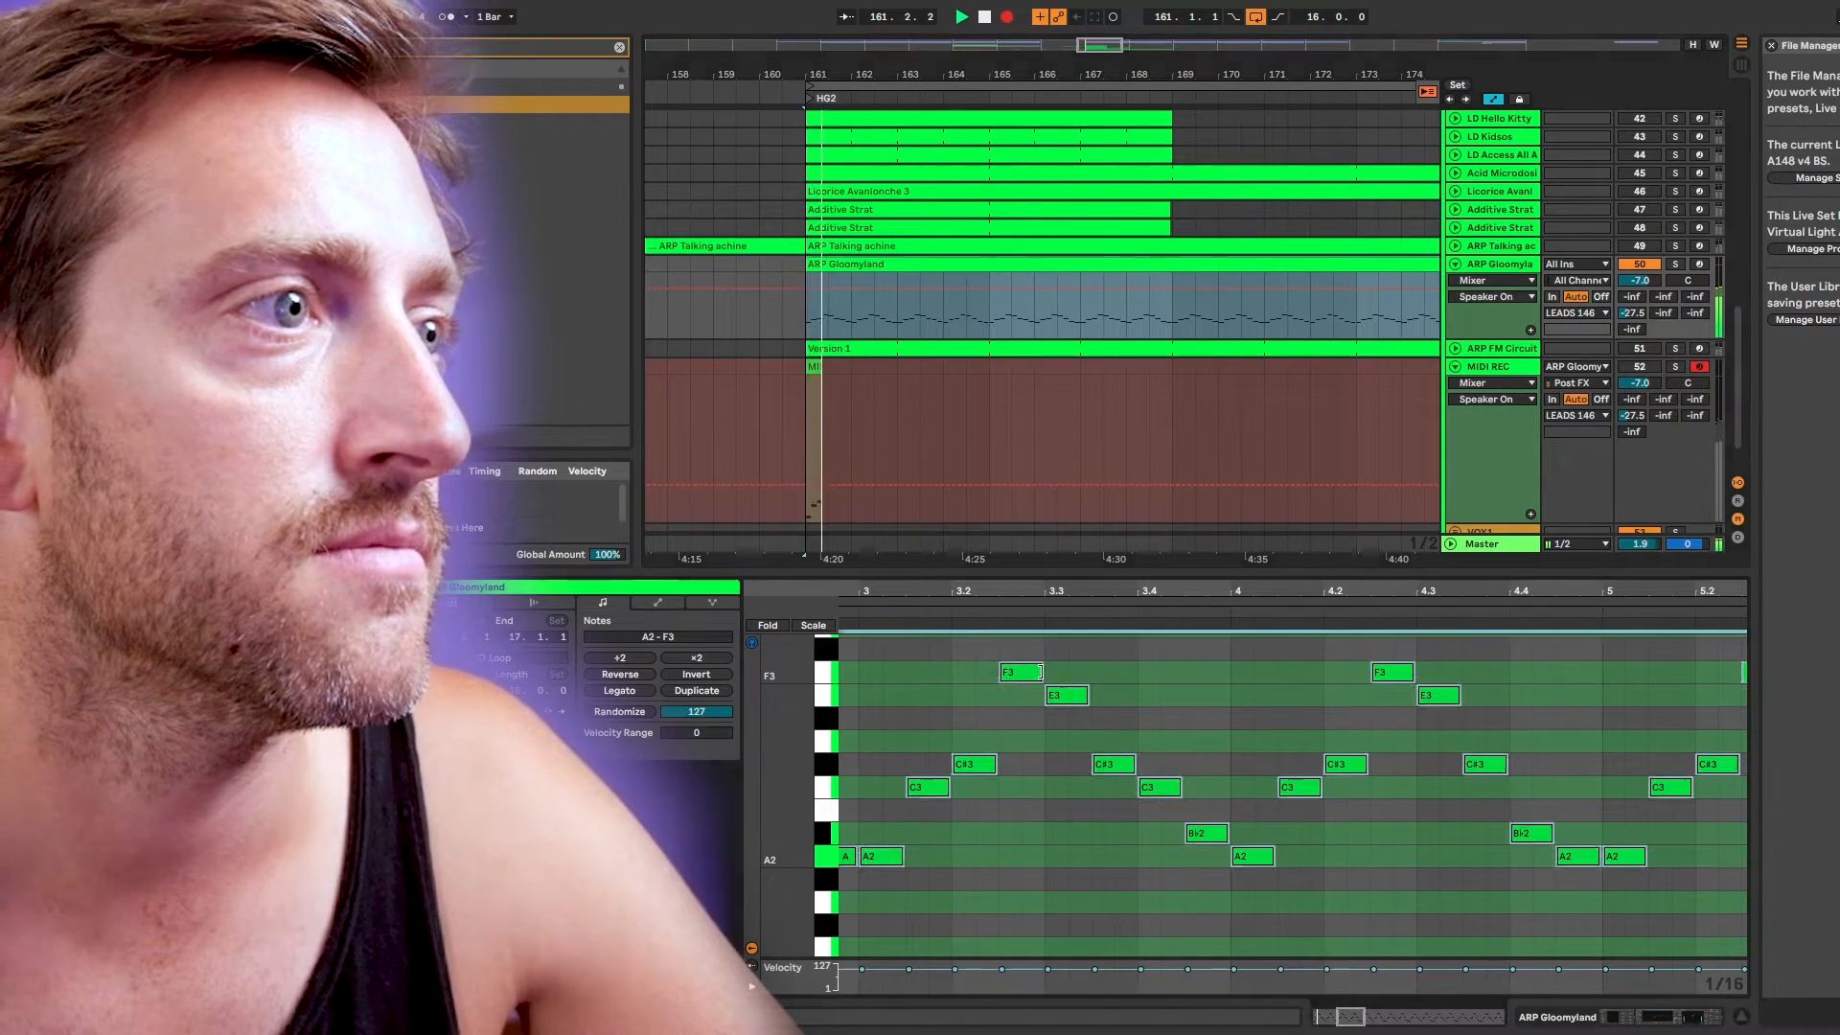
mouse_move(1038, 674)
left_mouse_down()
mouse_move(1014, 673)
mouse_move(1030, 674)
left_mouse_up()
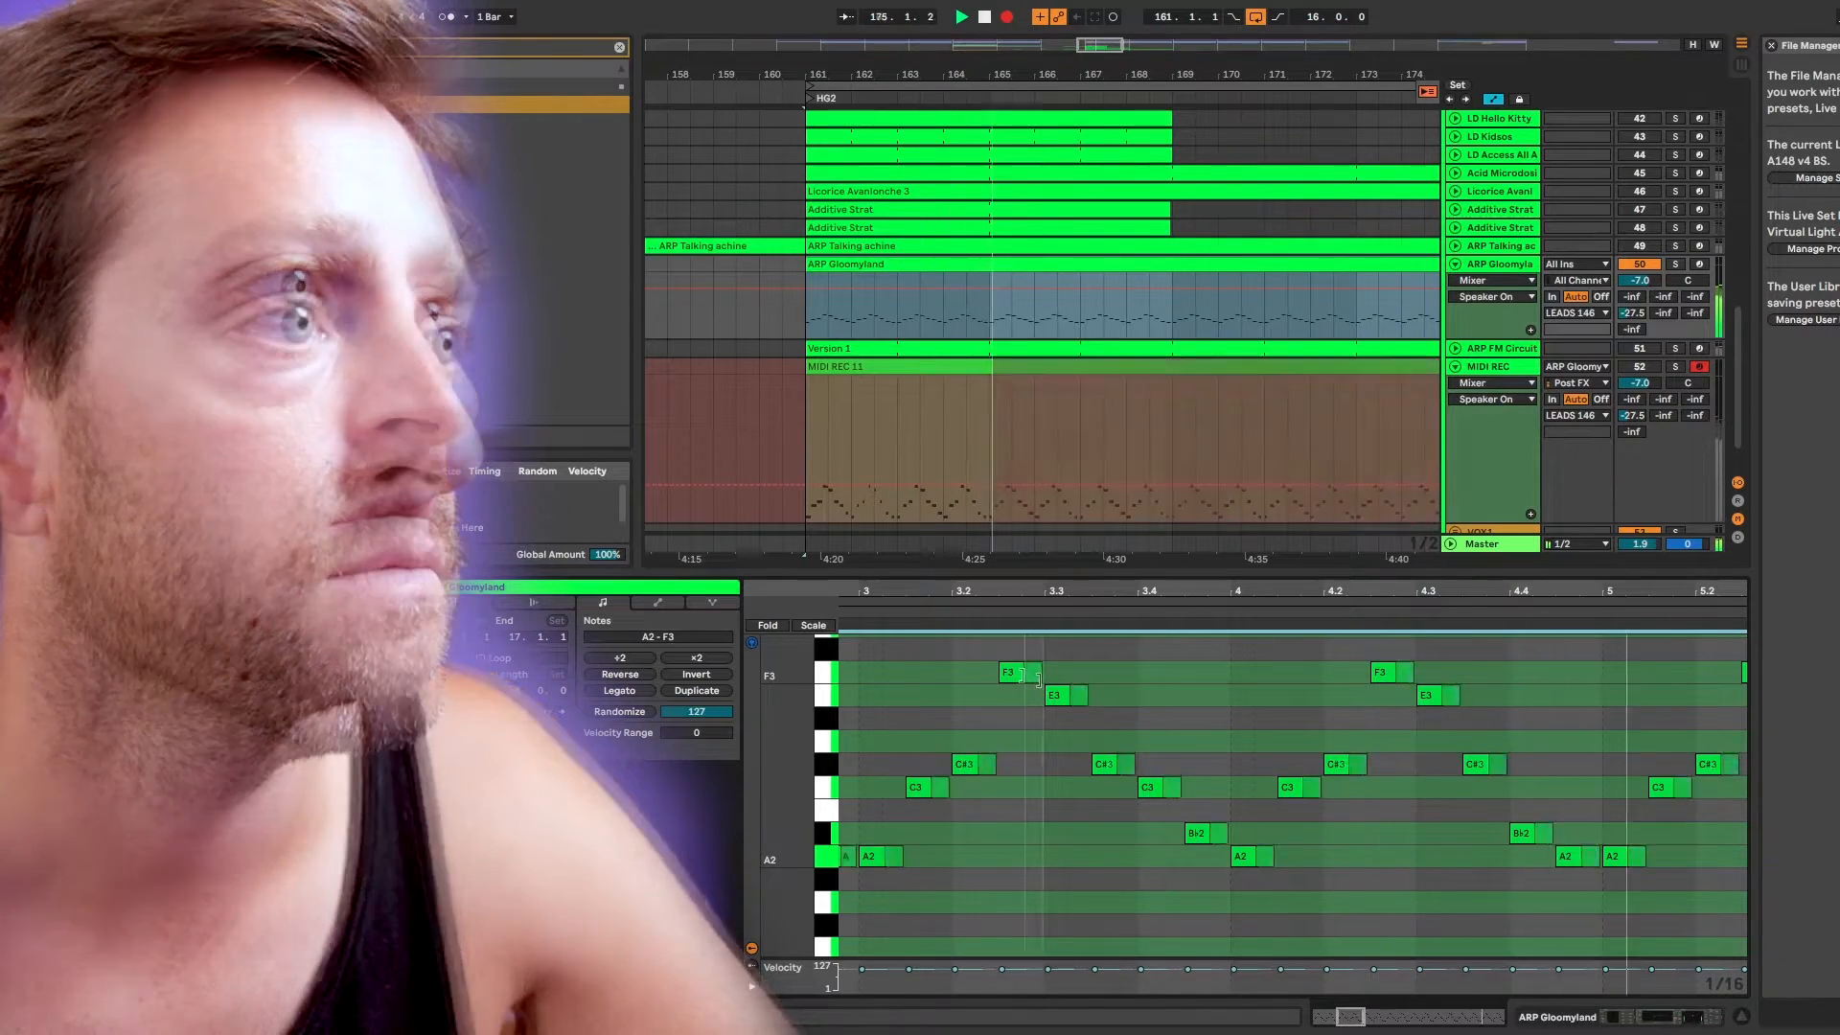
left_click_drag(1029, 676, 1030, 677)
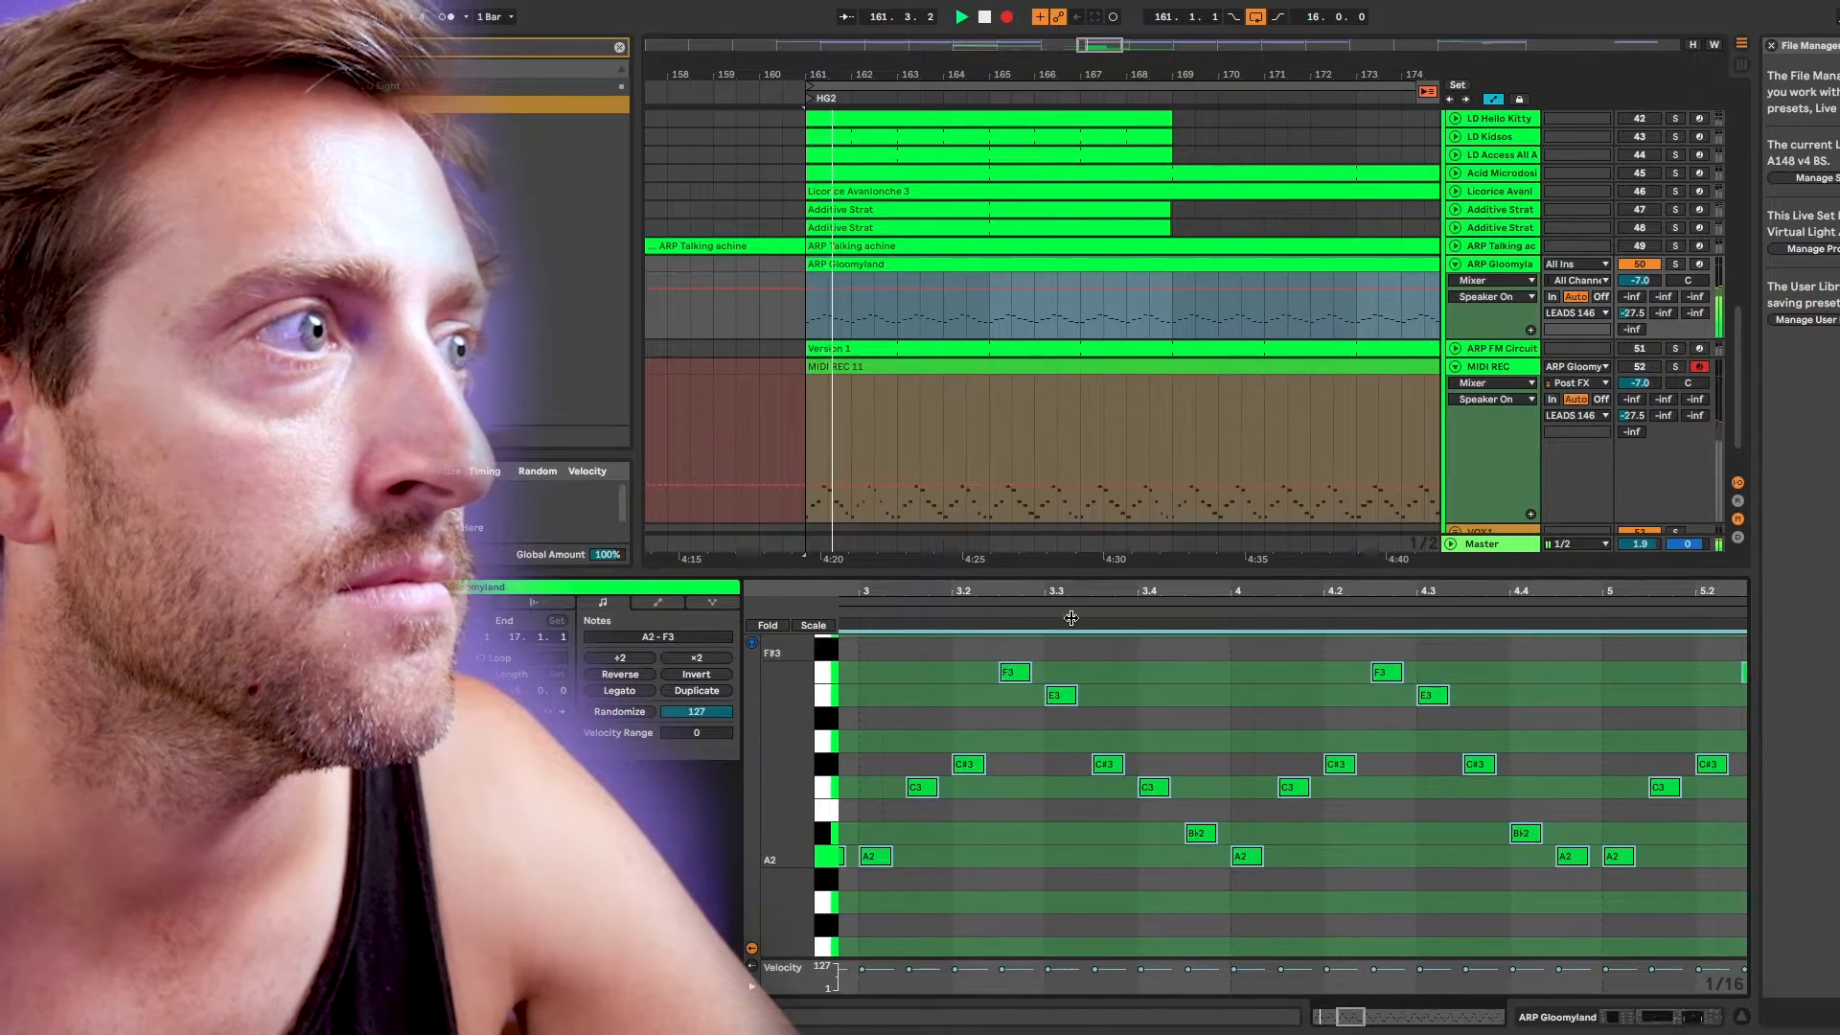
key("space")
Review the newly recorded clip, move it onto the ARP Gloomyland track at bar 161, and play it
left_click(910, 366)
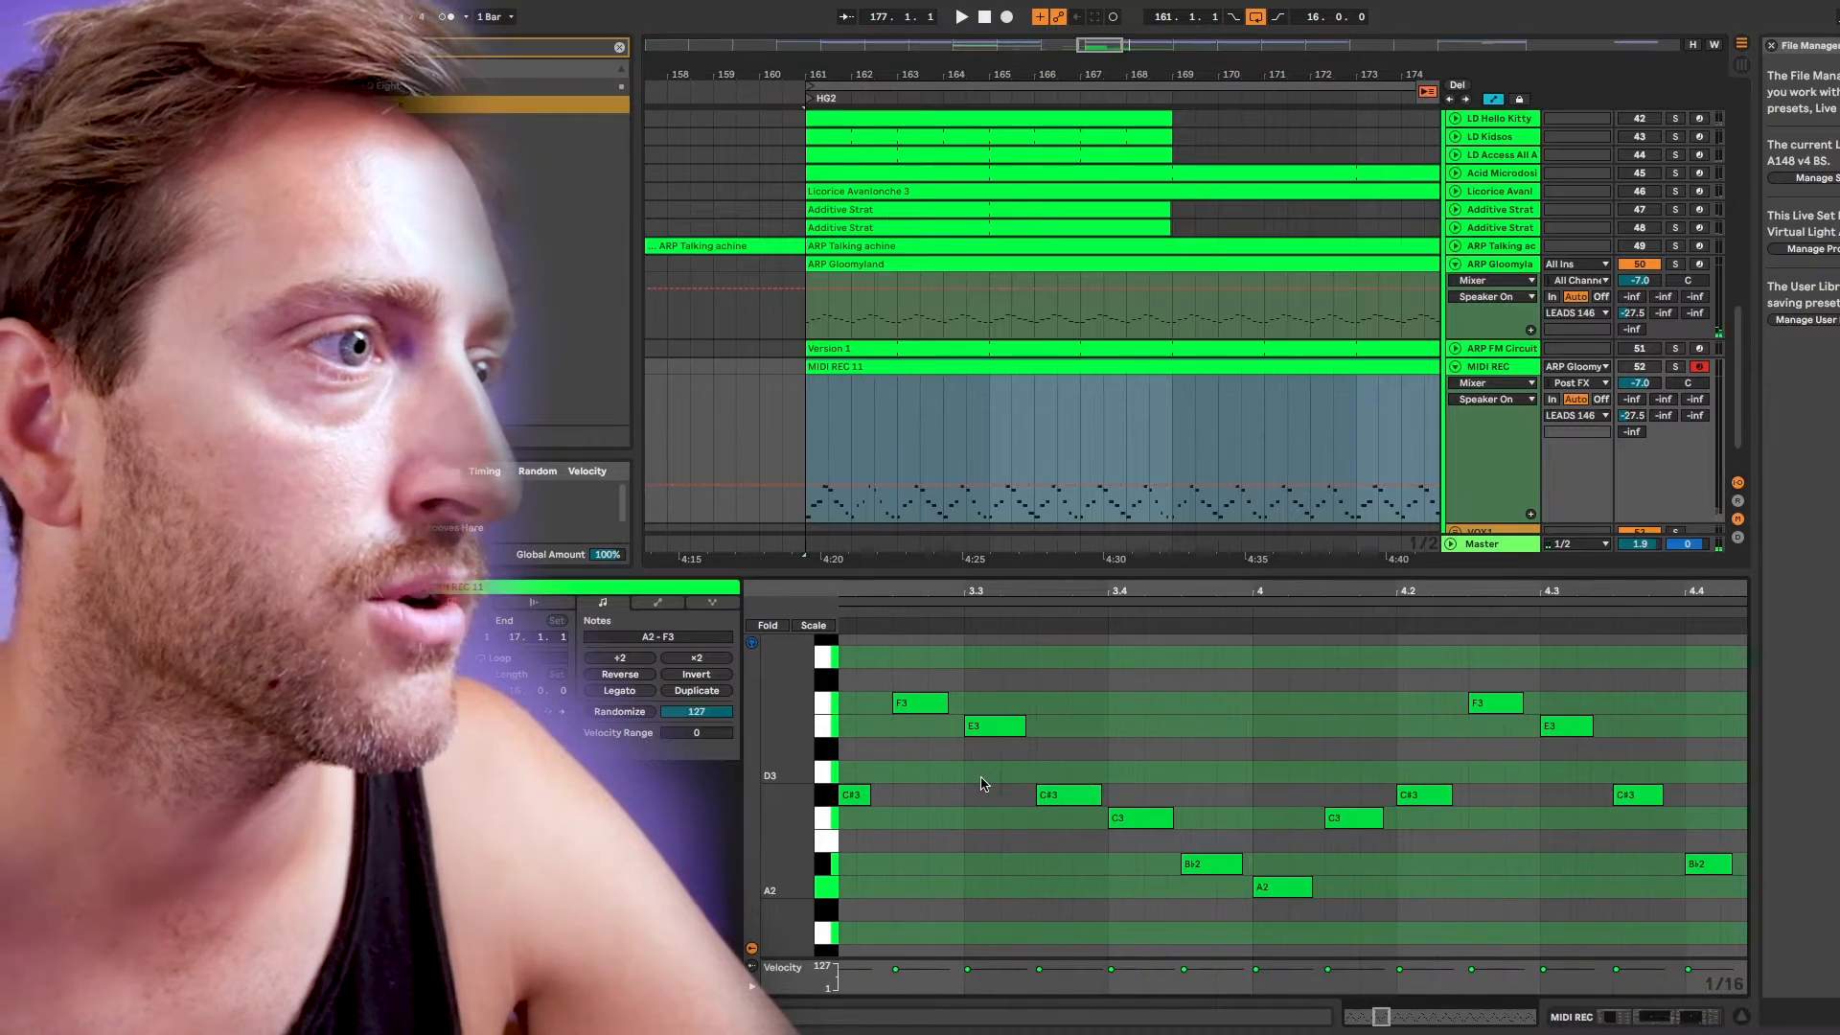
scroll(1137, 850, "down", 5)
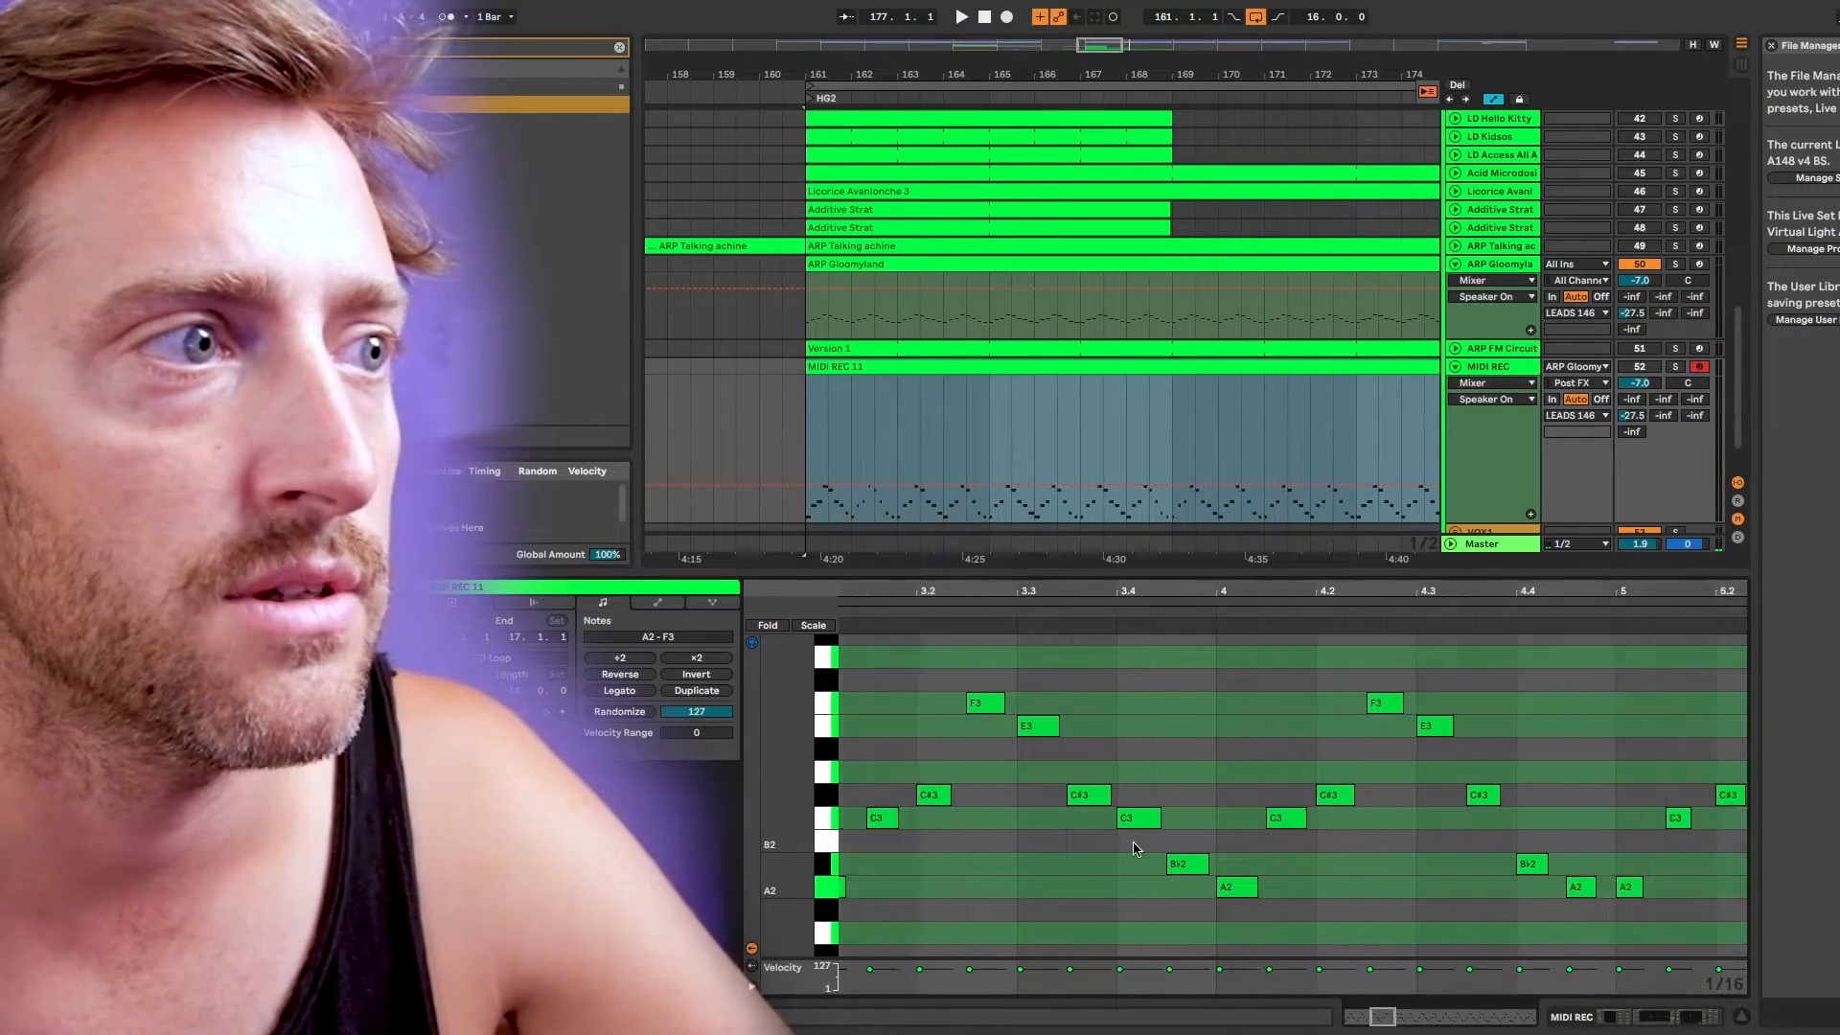
scroll(1045, 419, "down", 2)
left_click_drag(1045, 420, 1072, 305)
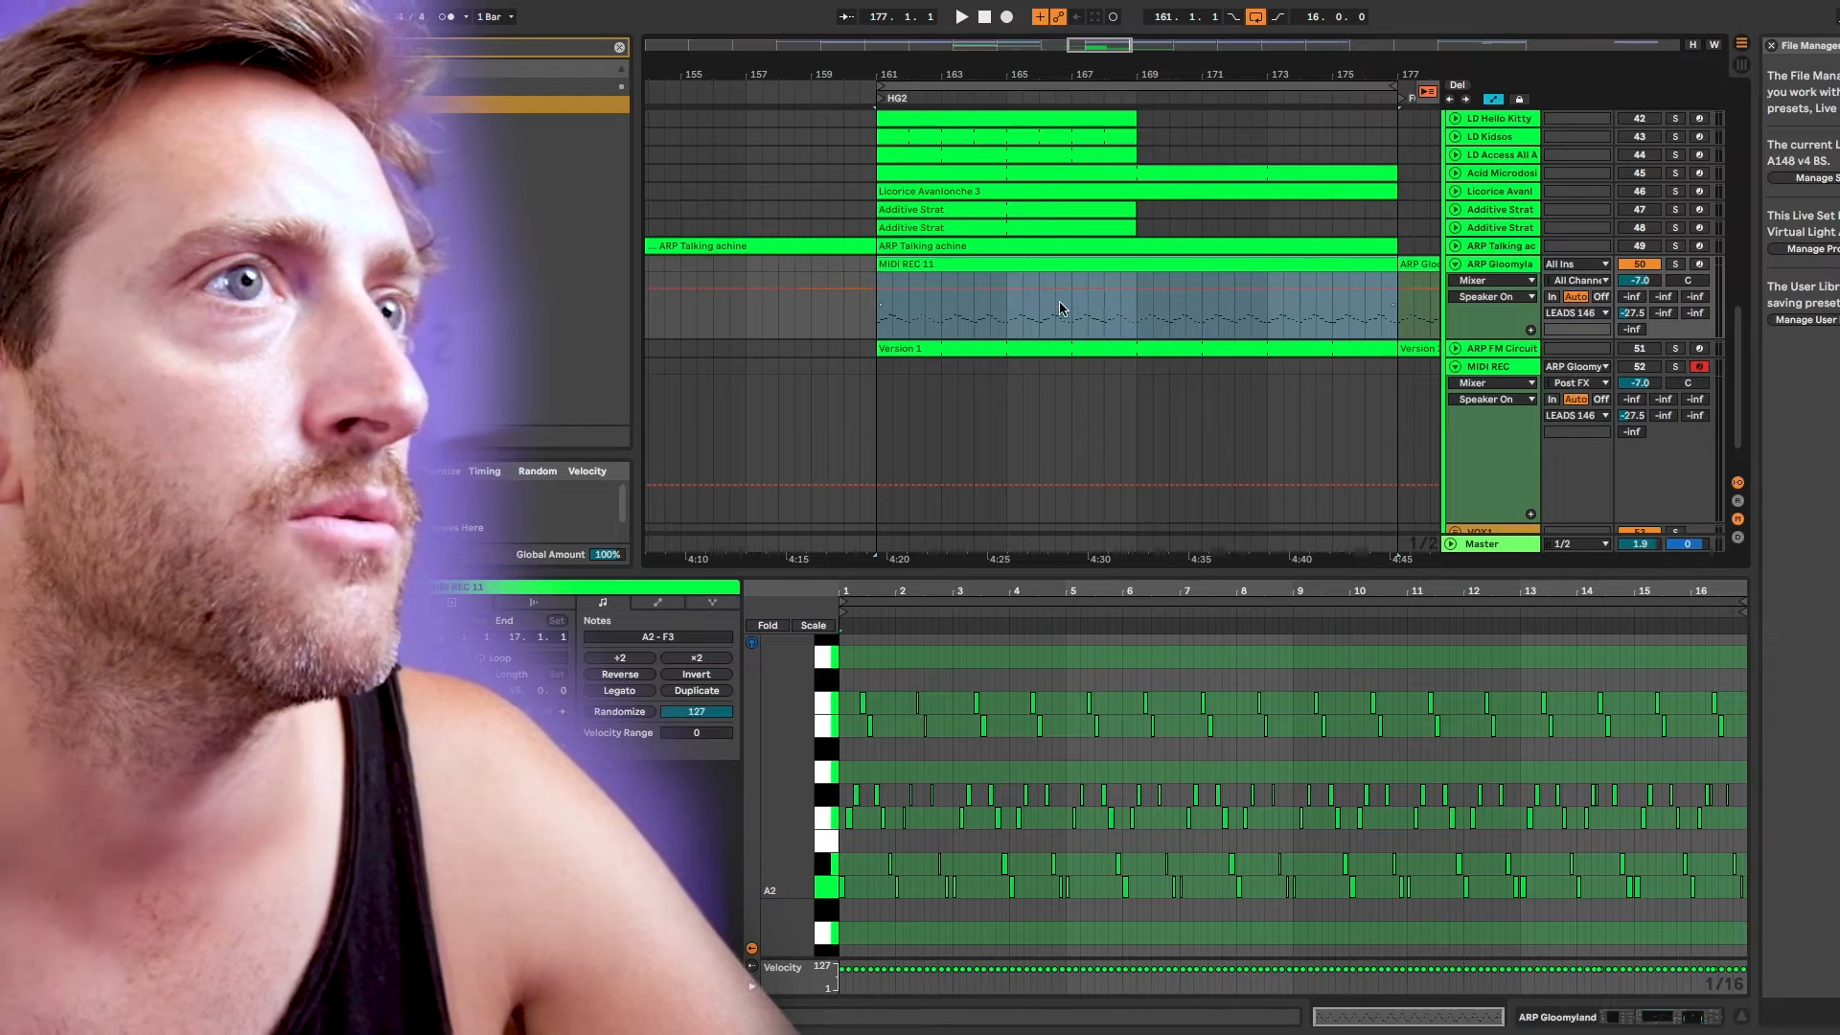
key("space")
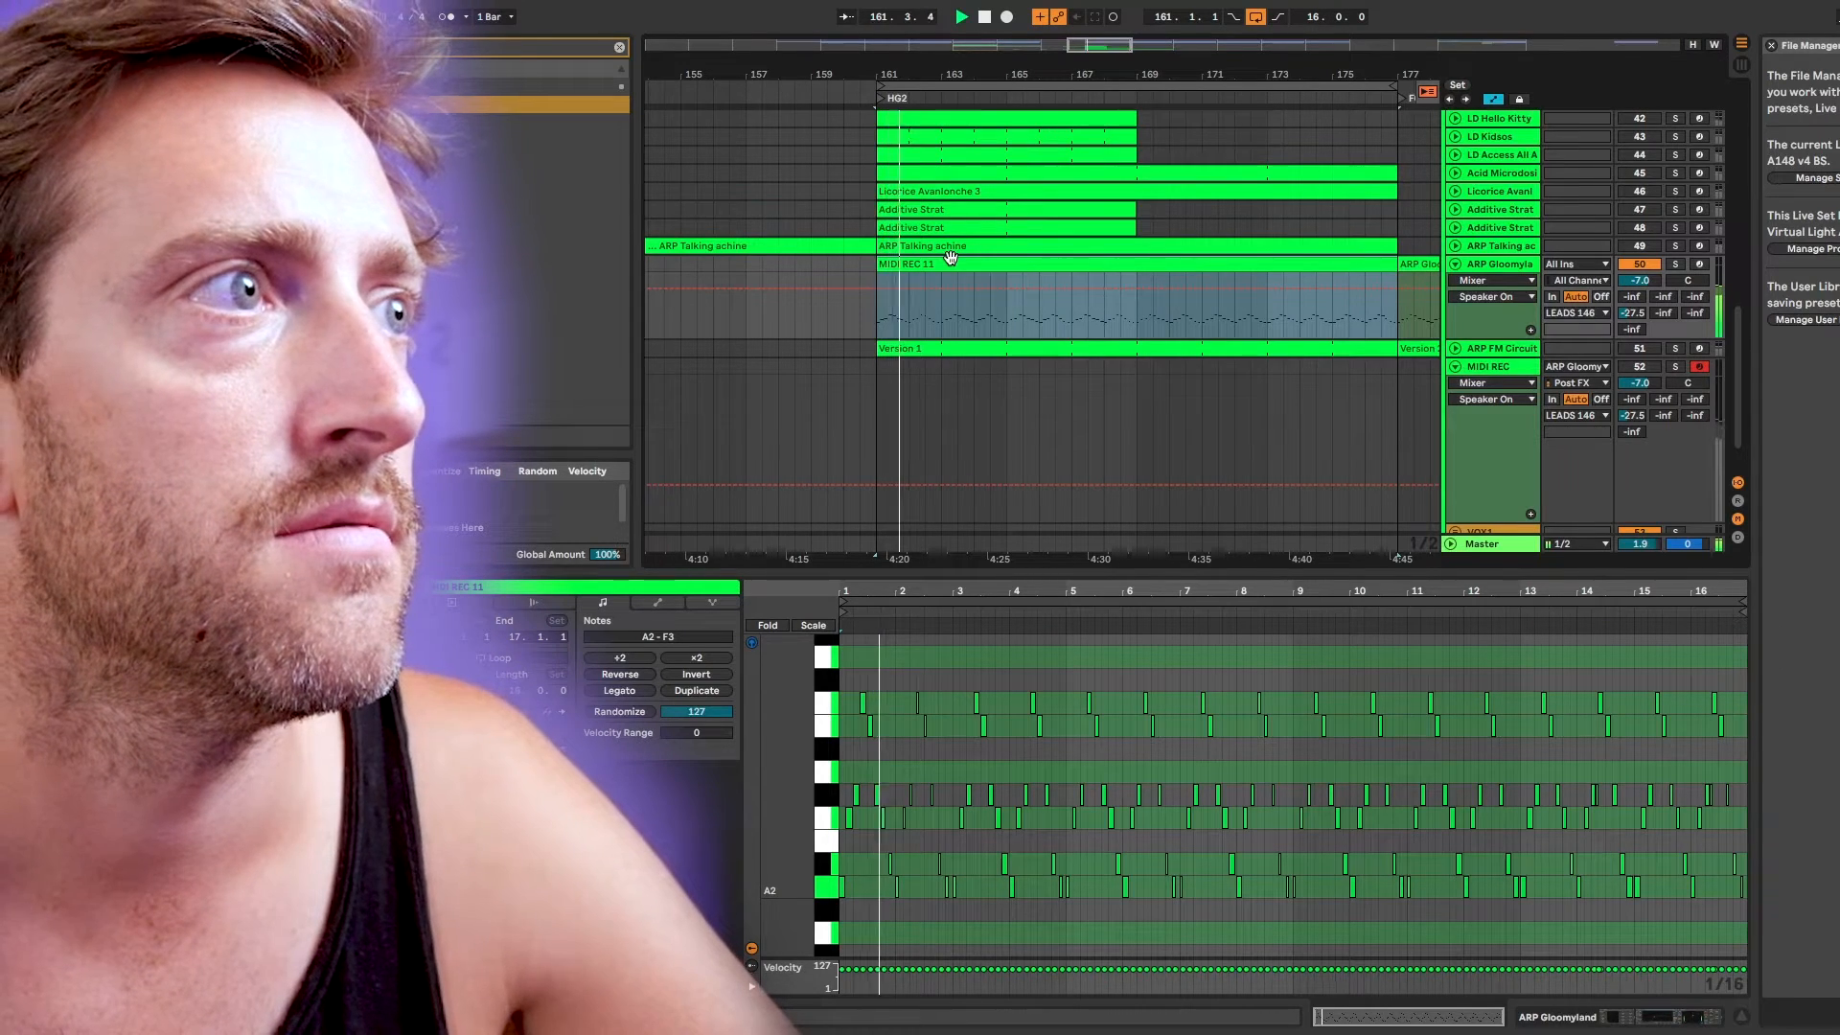
Split the recorded clip on the ARP Gloomyland track at bars 163, 165, 169 and 173, and stop playback
left_click(941, 309)
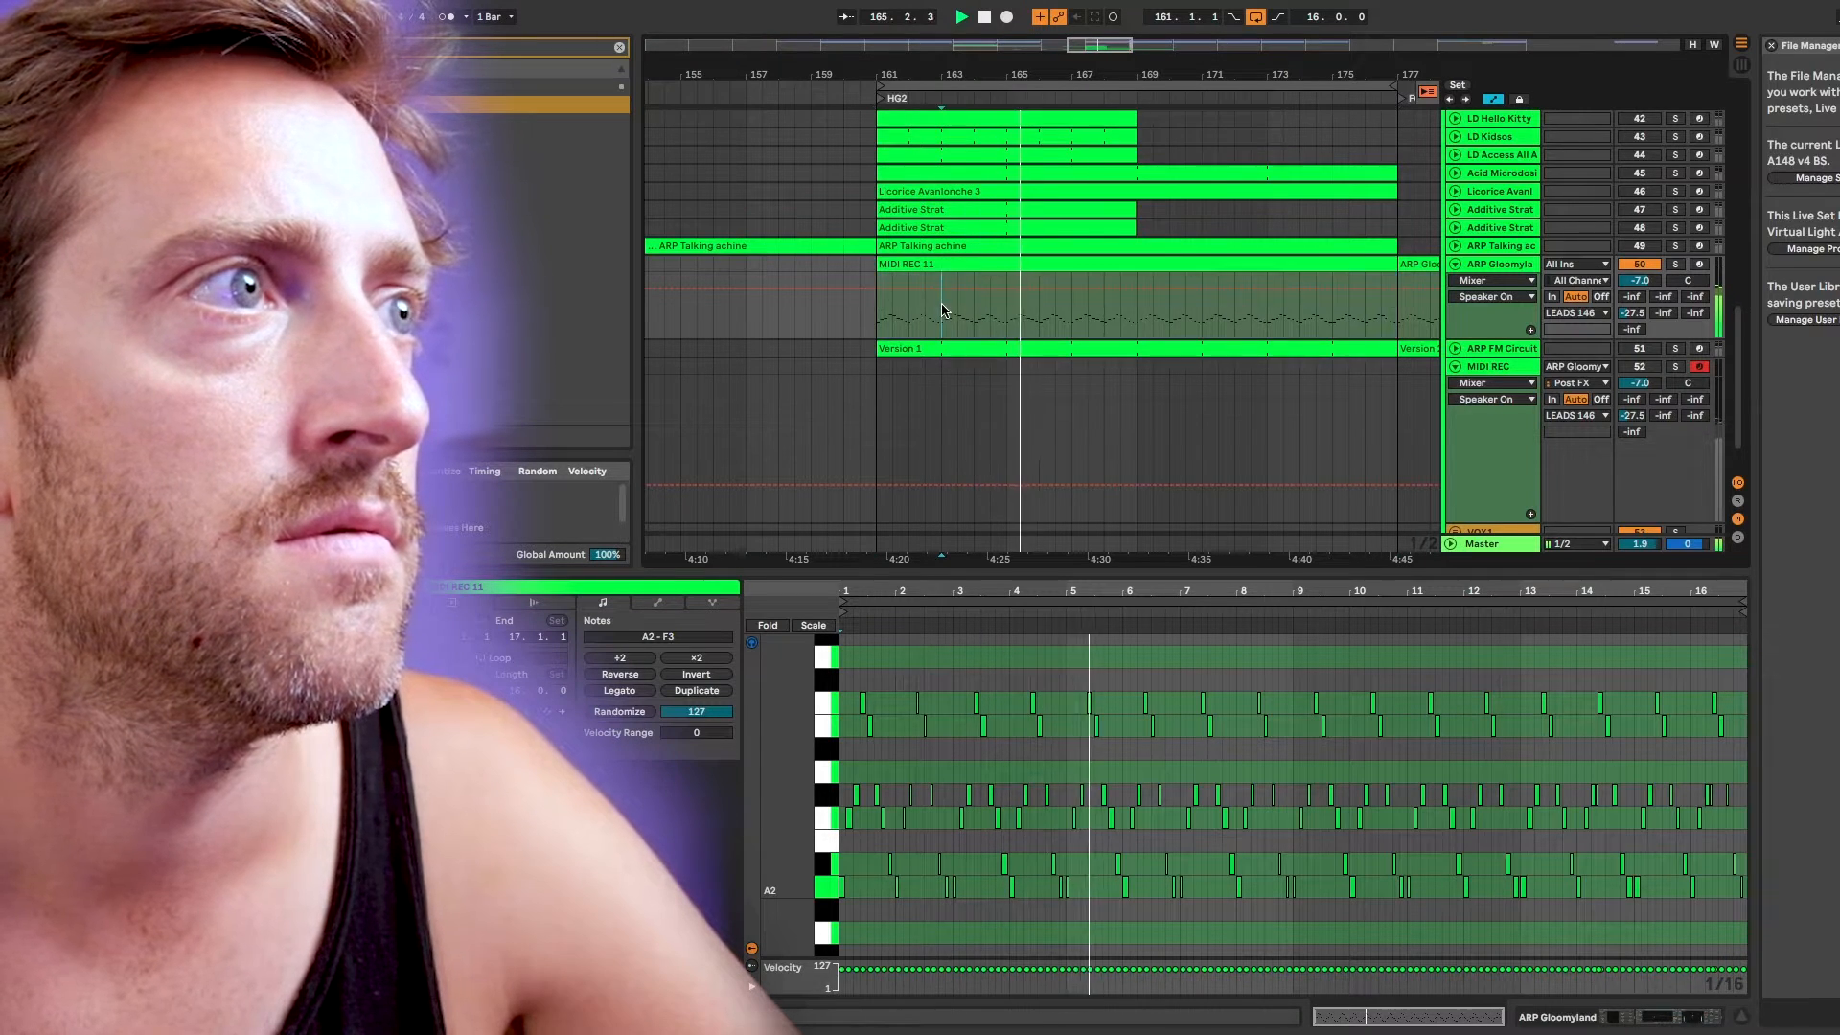
key("ctrl+e")
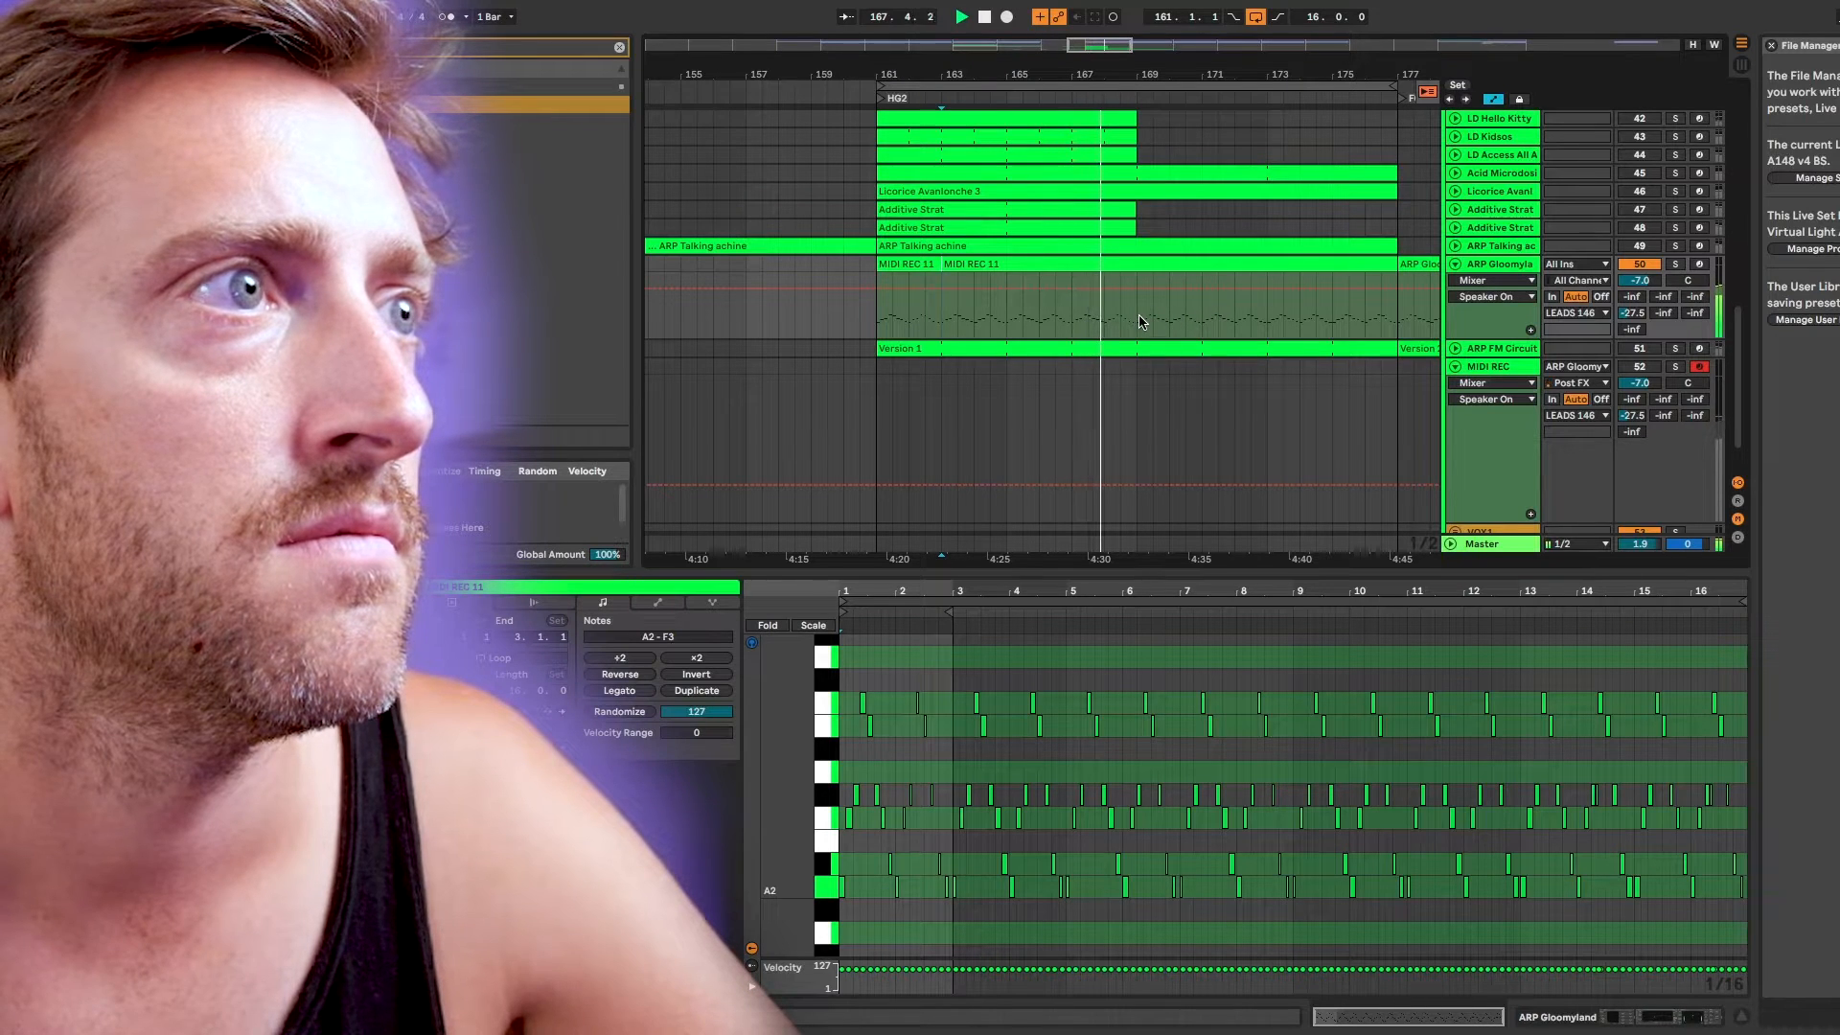
left_click(1006, 316)
key("ctrl+e")
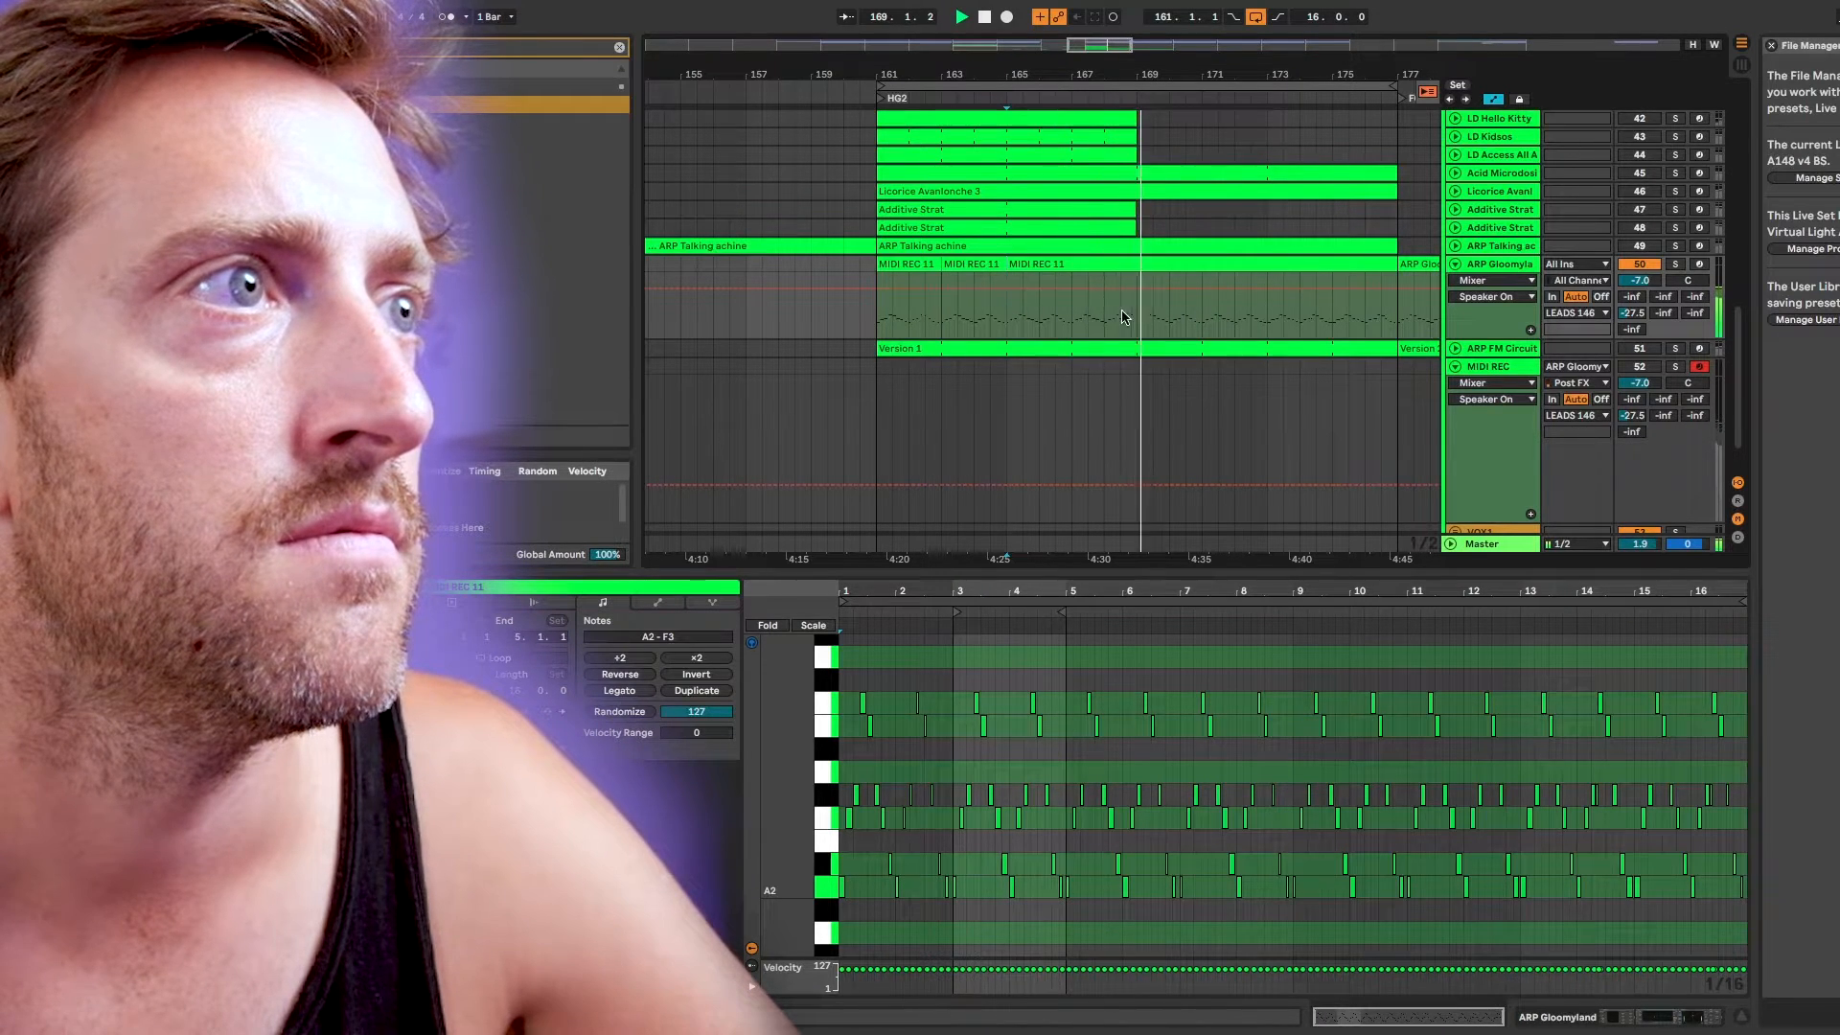
left_click(1137, 320)
key("ctrl+e")
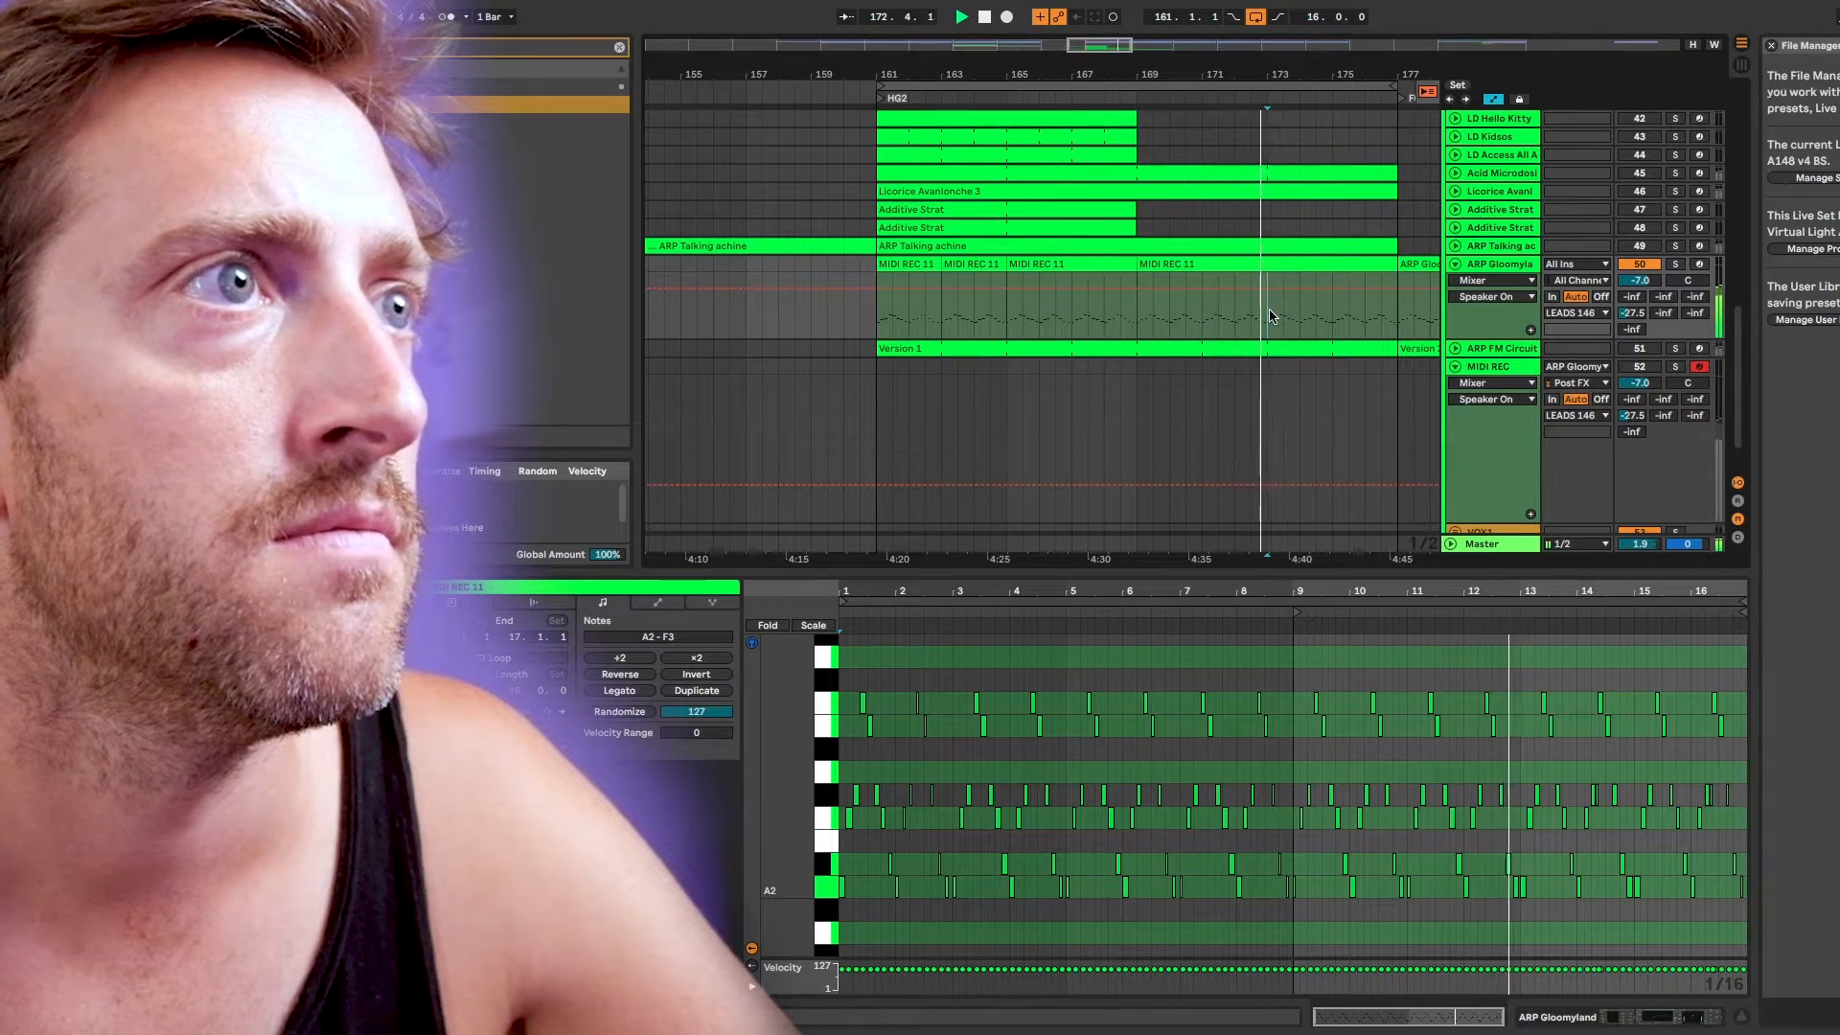
key("ctrl+e")
key("space")
Move the one-bar section at bar 175 of the recorded clip to bar 171 on the same track
left_click(1208, 266)
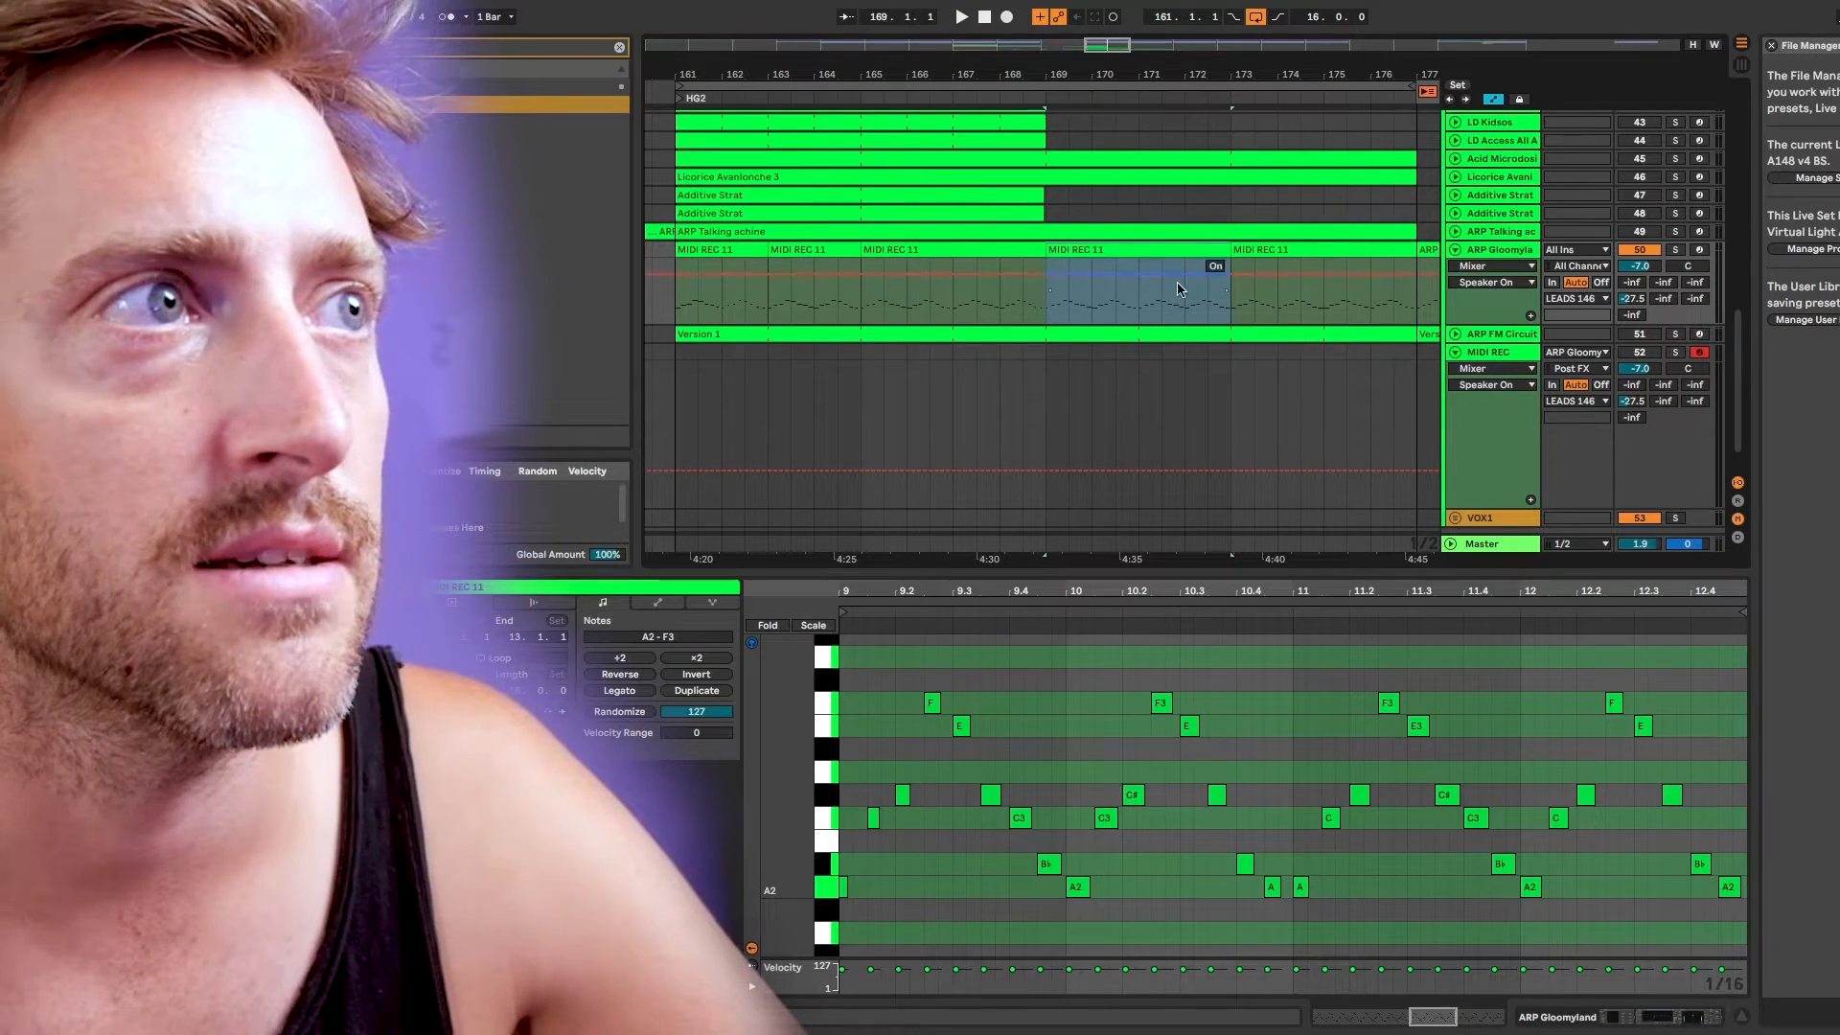
left_click(1187, 305)
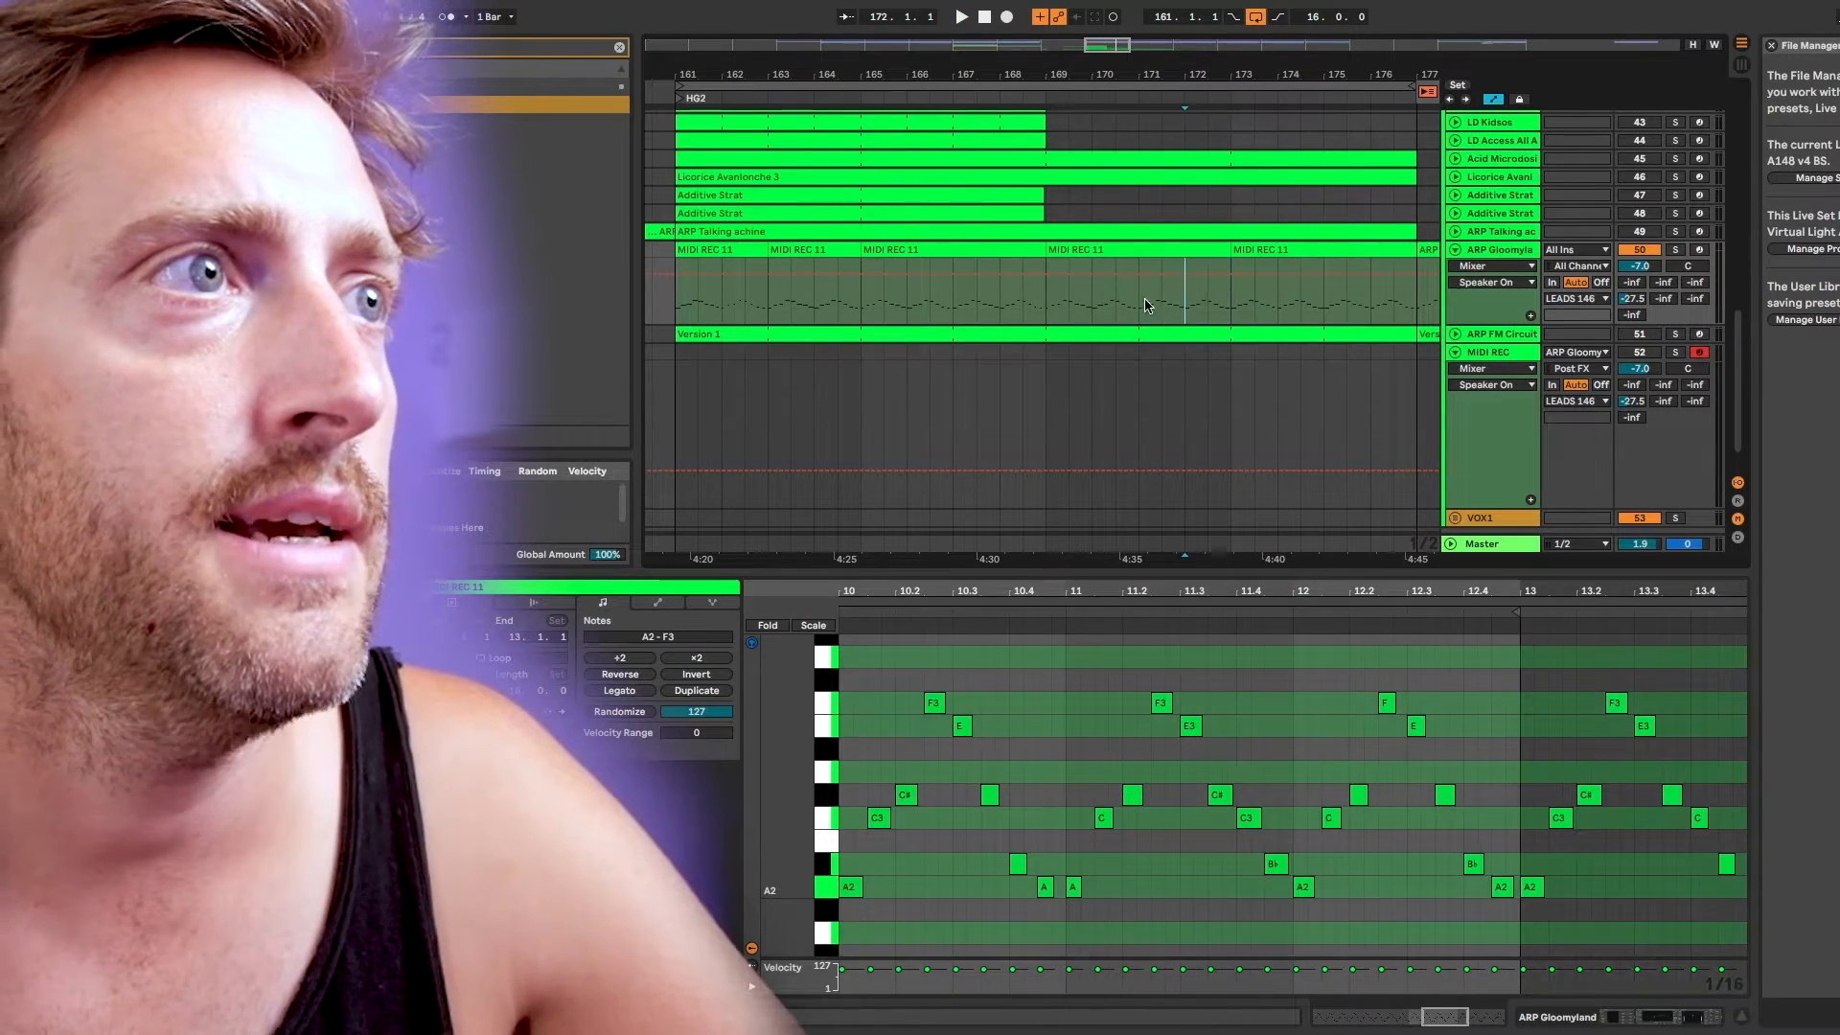
left_click(1140, 304, "shift")
mouse_move(1053, 309)
left_mouse_down()
mouse_move(1261, 309)
mouse_move(1061, 283)
left_mouse_up()
scroll(1290, 299, "right", 2)
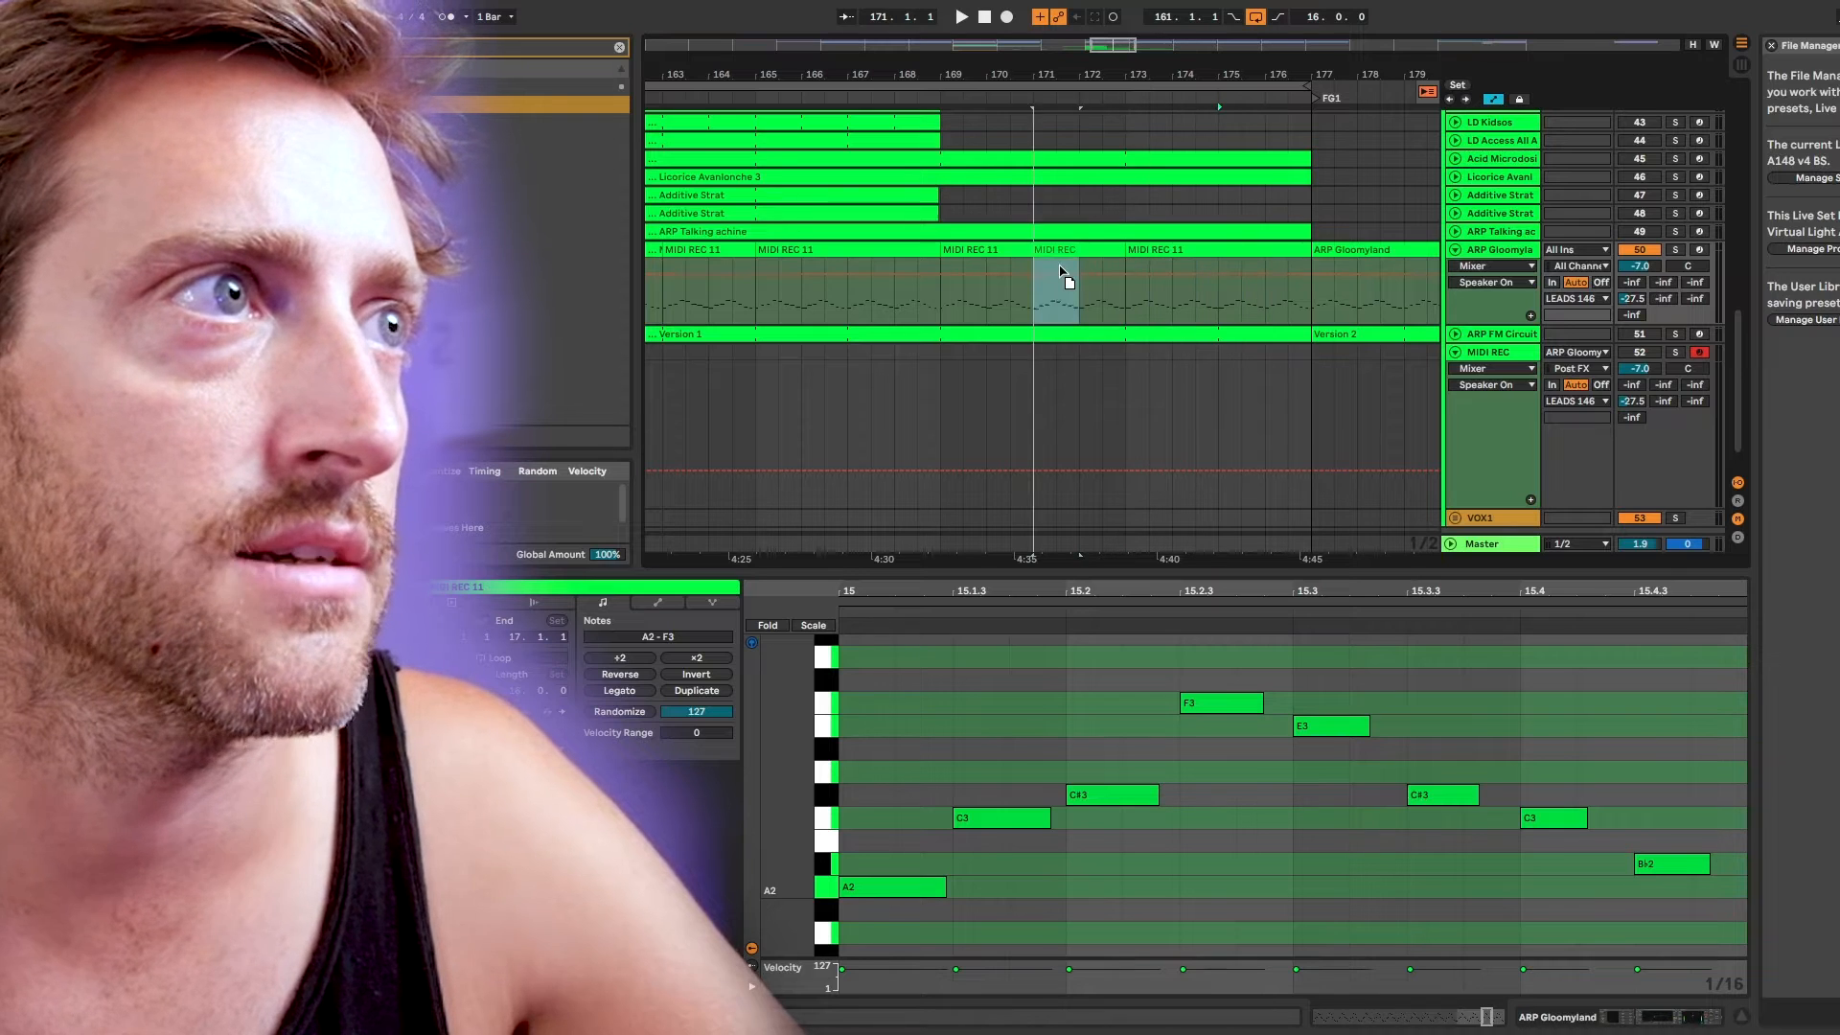
scroll(724, 300, "left", 1)
Move the one-bar section at bar 164 to bar 172, and select the clips from bar 169 to 173
left_click(772, 294)
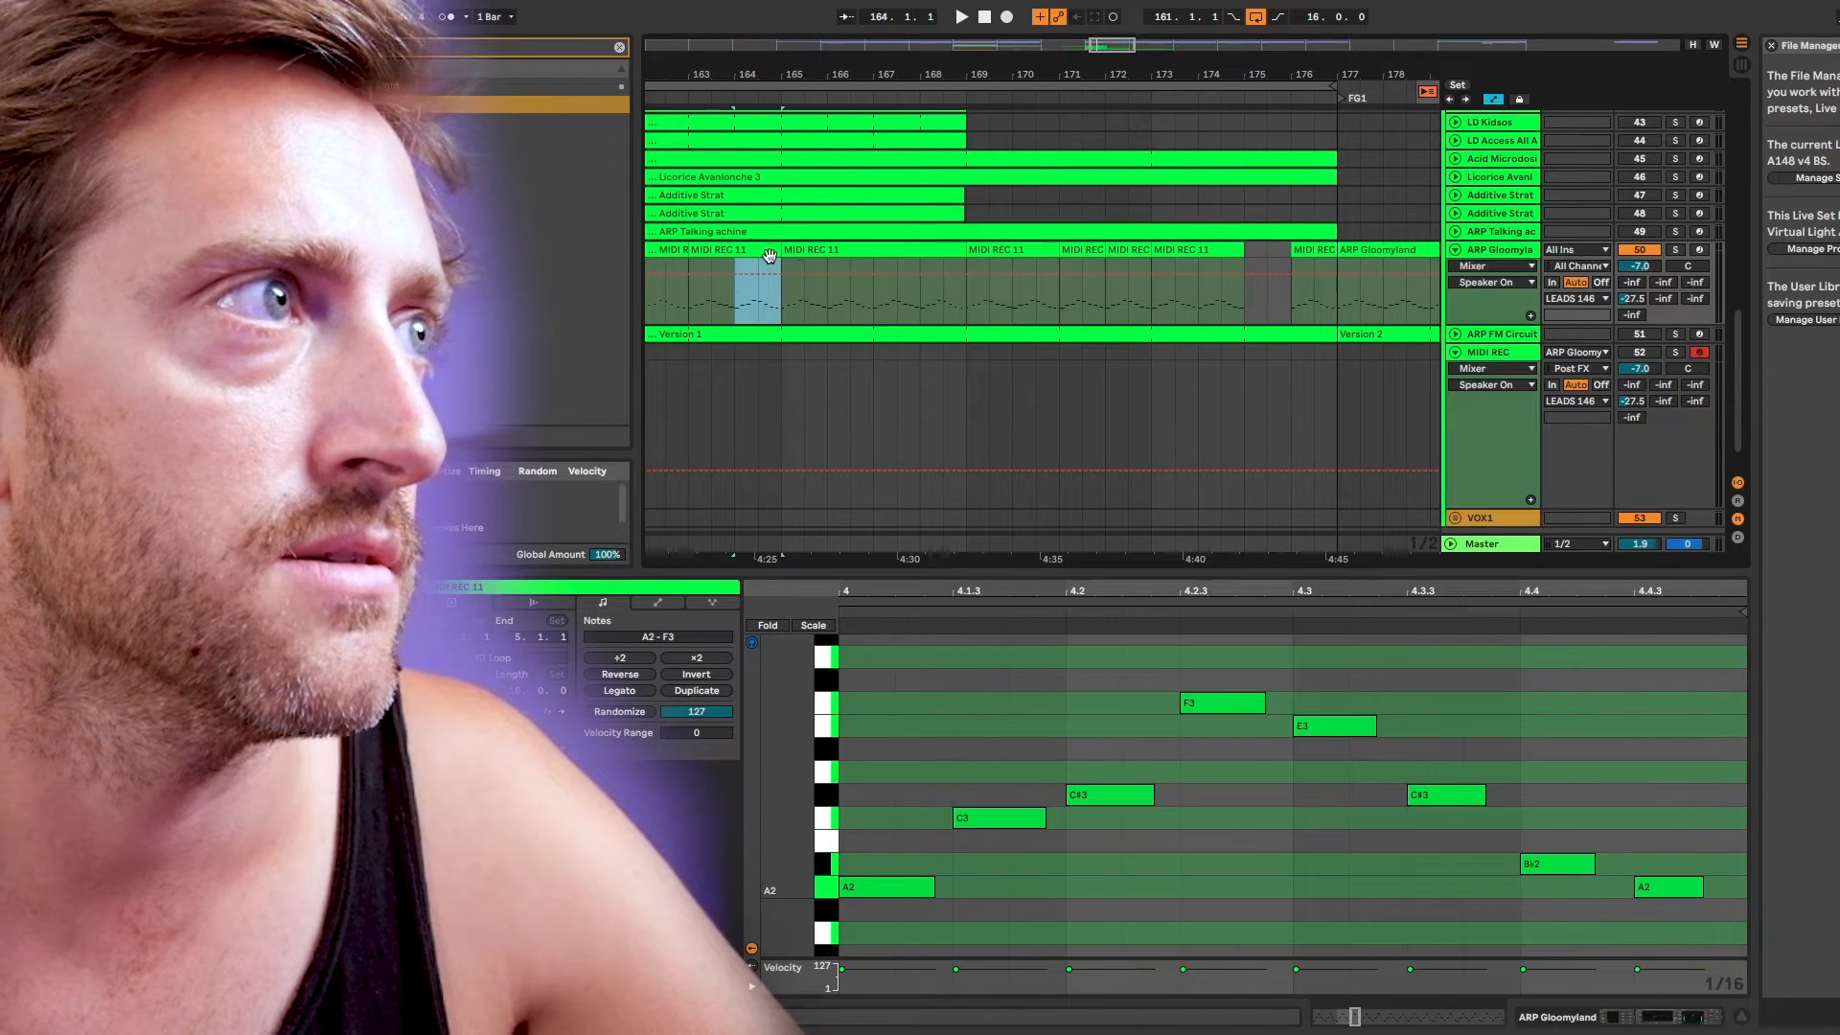
left_click_drag(773, 293, 1129, 261)
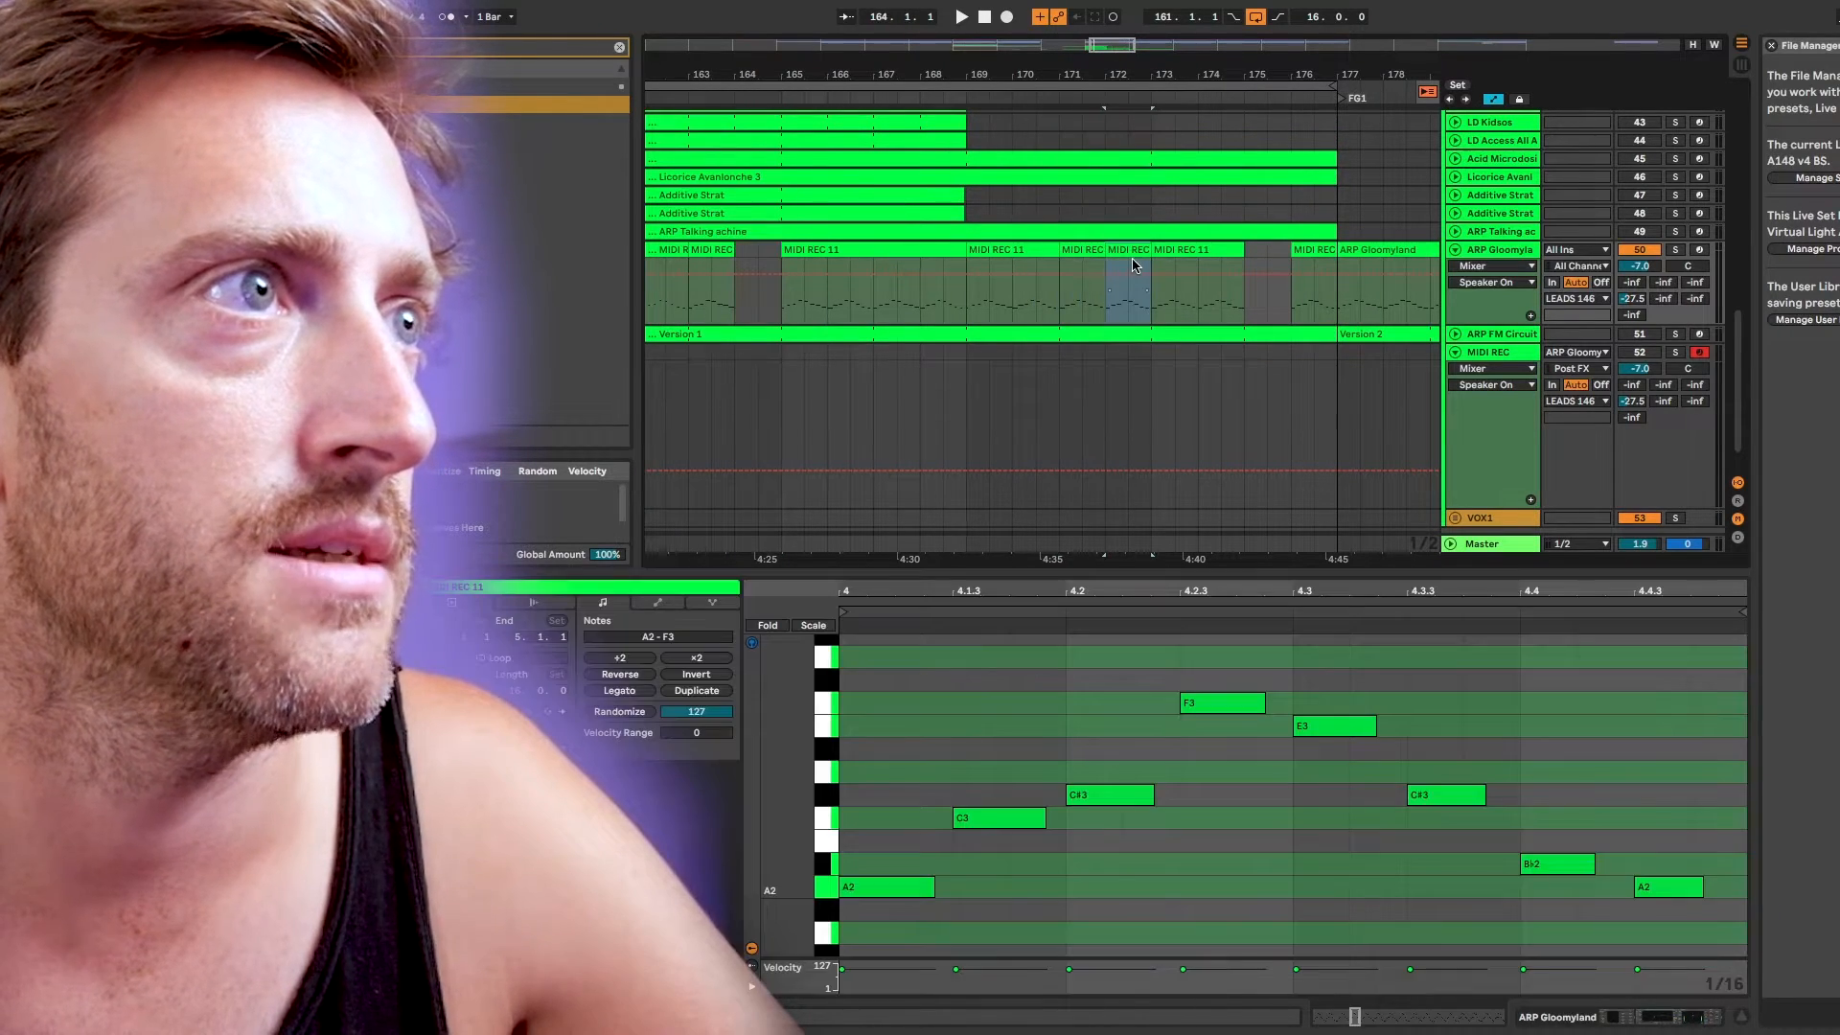
left_click(1047, 251)
left_click(1126, 252, "shift")
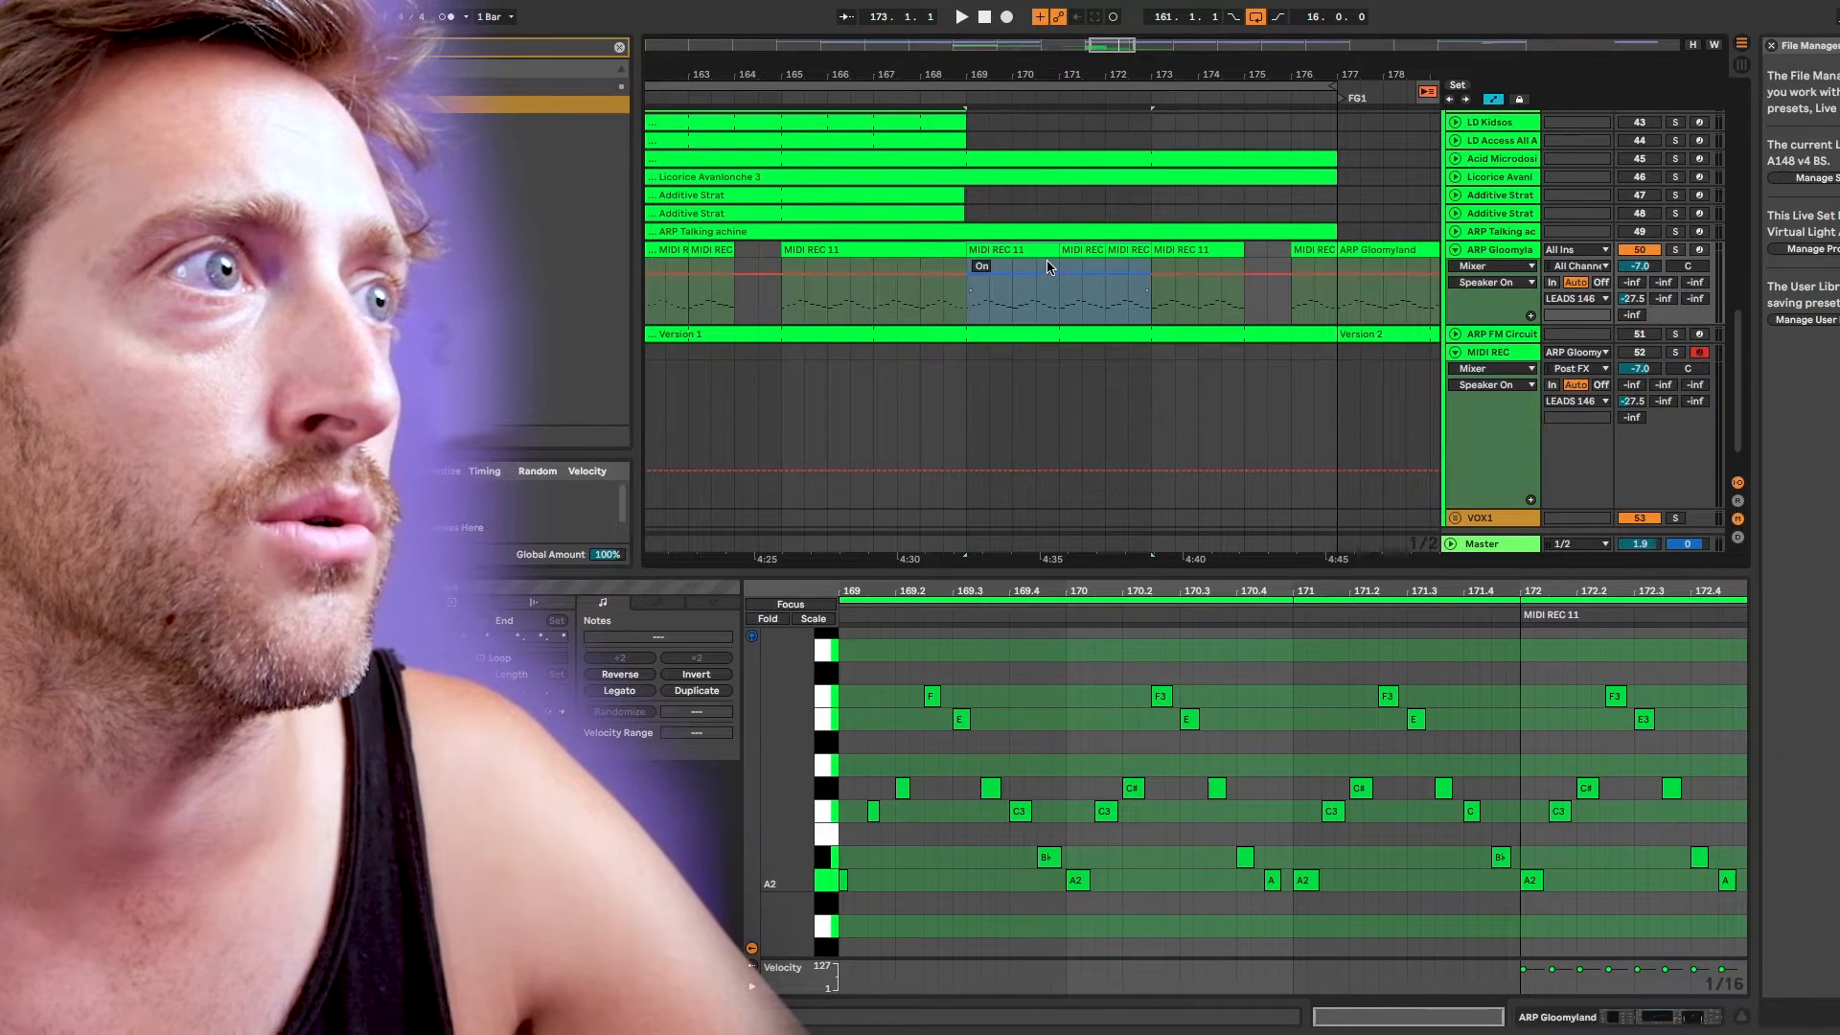
Replace the chopped clips from bar 161 with a copy of the ARP Gloomyland clip at bar 177
scroll(1048, 268, "down", 2)
left_click(1204, 305)
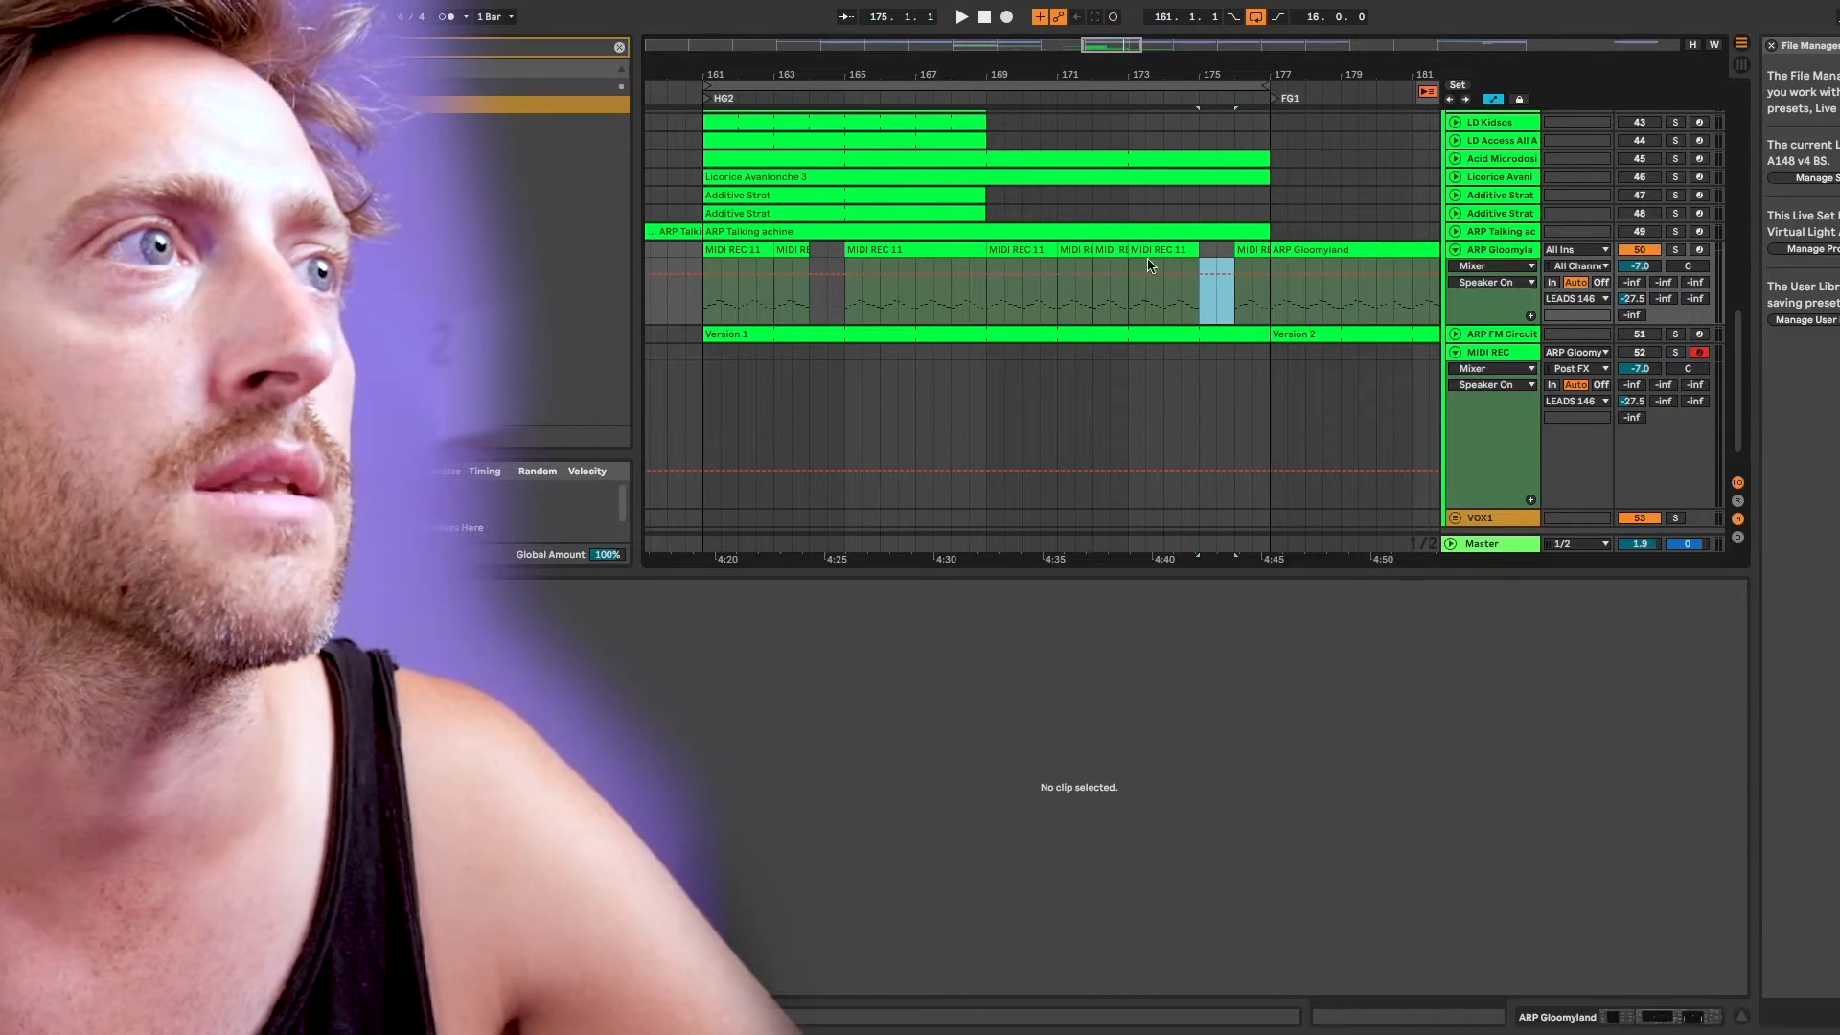
scroll(1019, 267, "down", 3)
left_click(1315, 251)
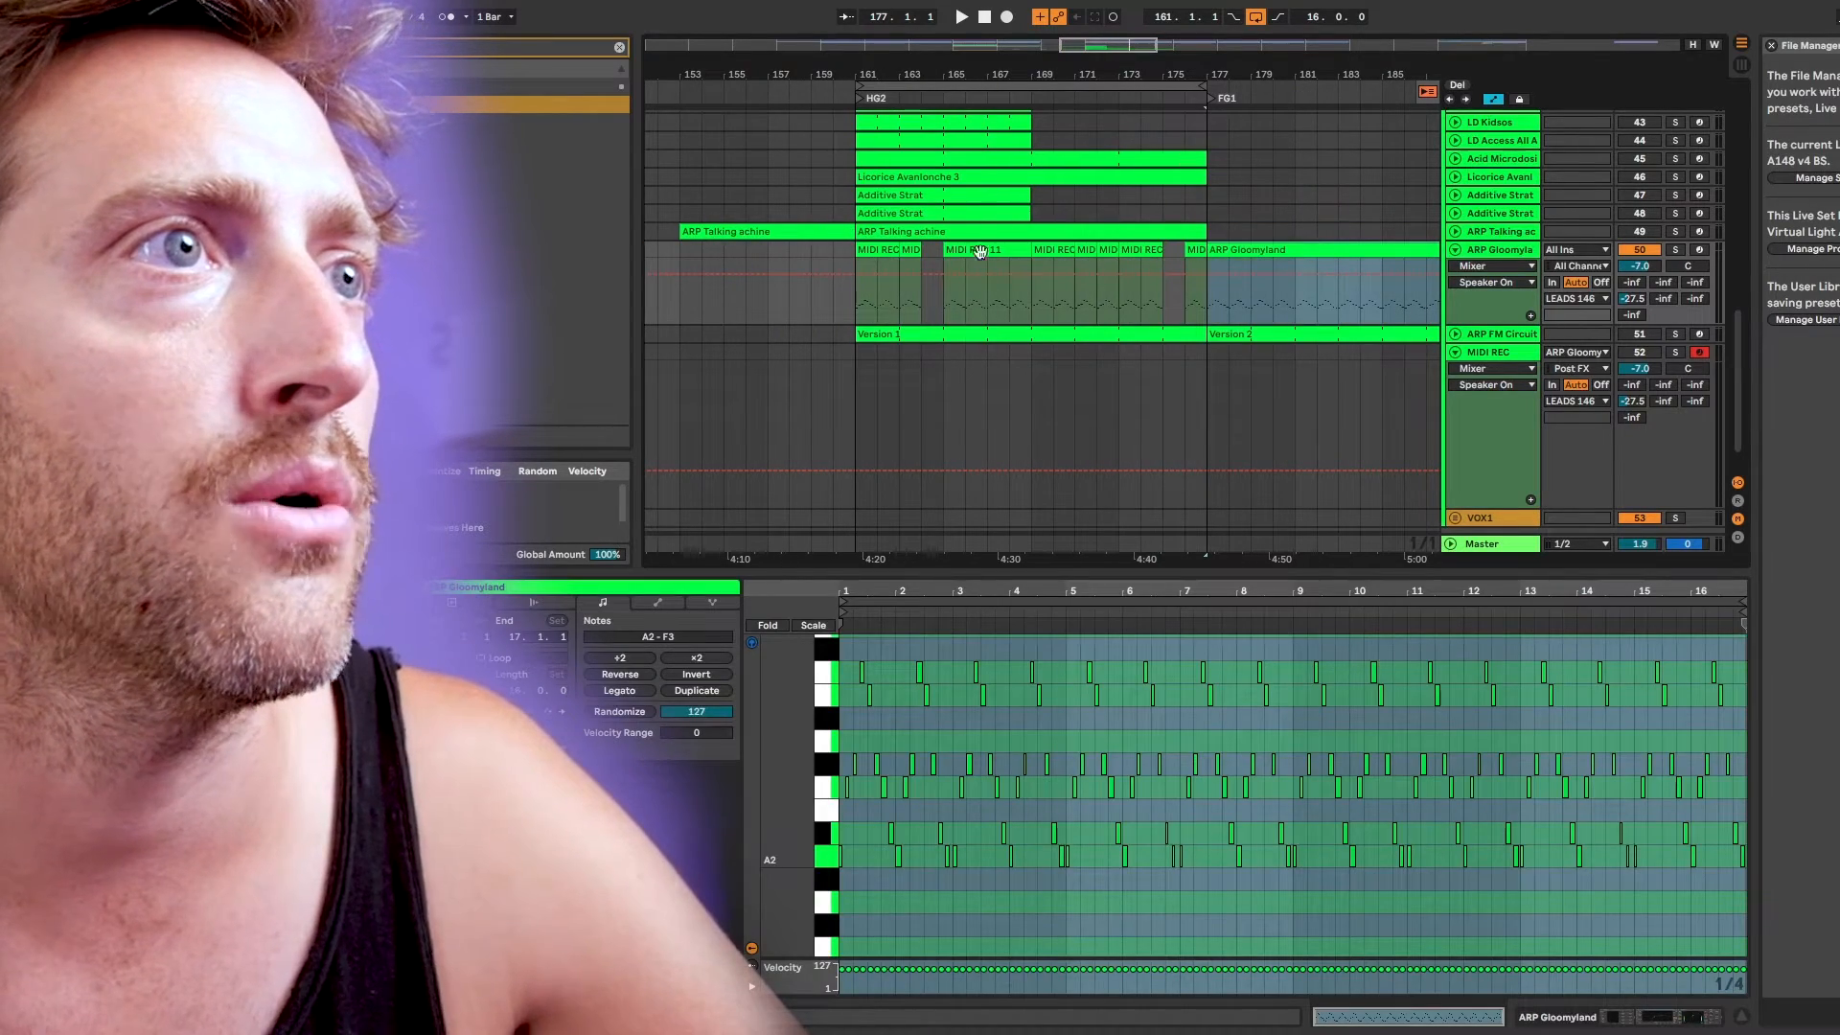
left_click(868, 248)
key("ctrl+v")
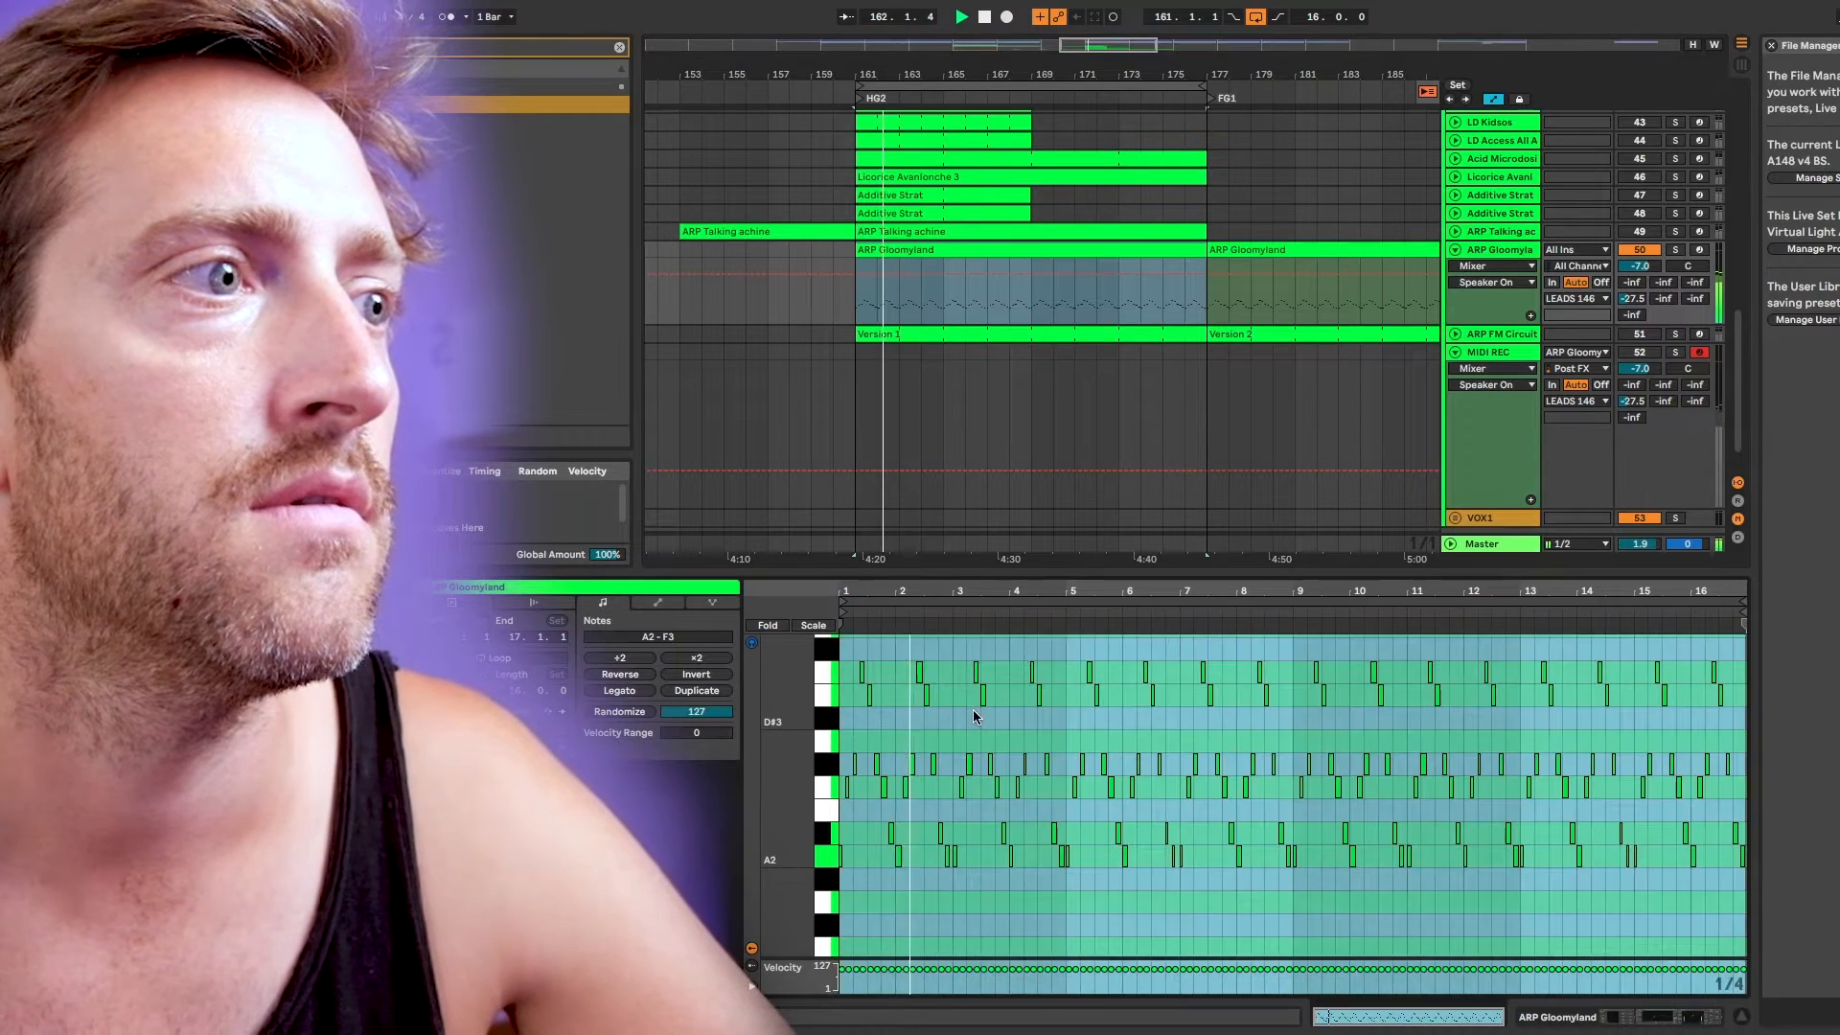
Select the notes of the copied ARP Gloomyland clip and play back the section from bar 161
left_click(973, 711)
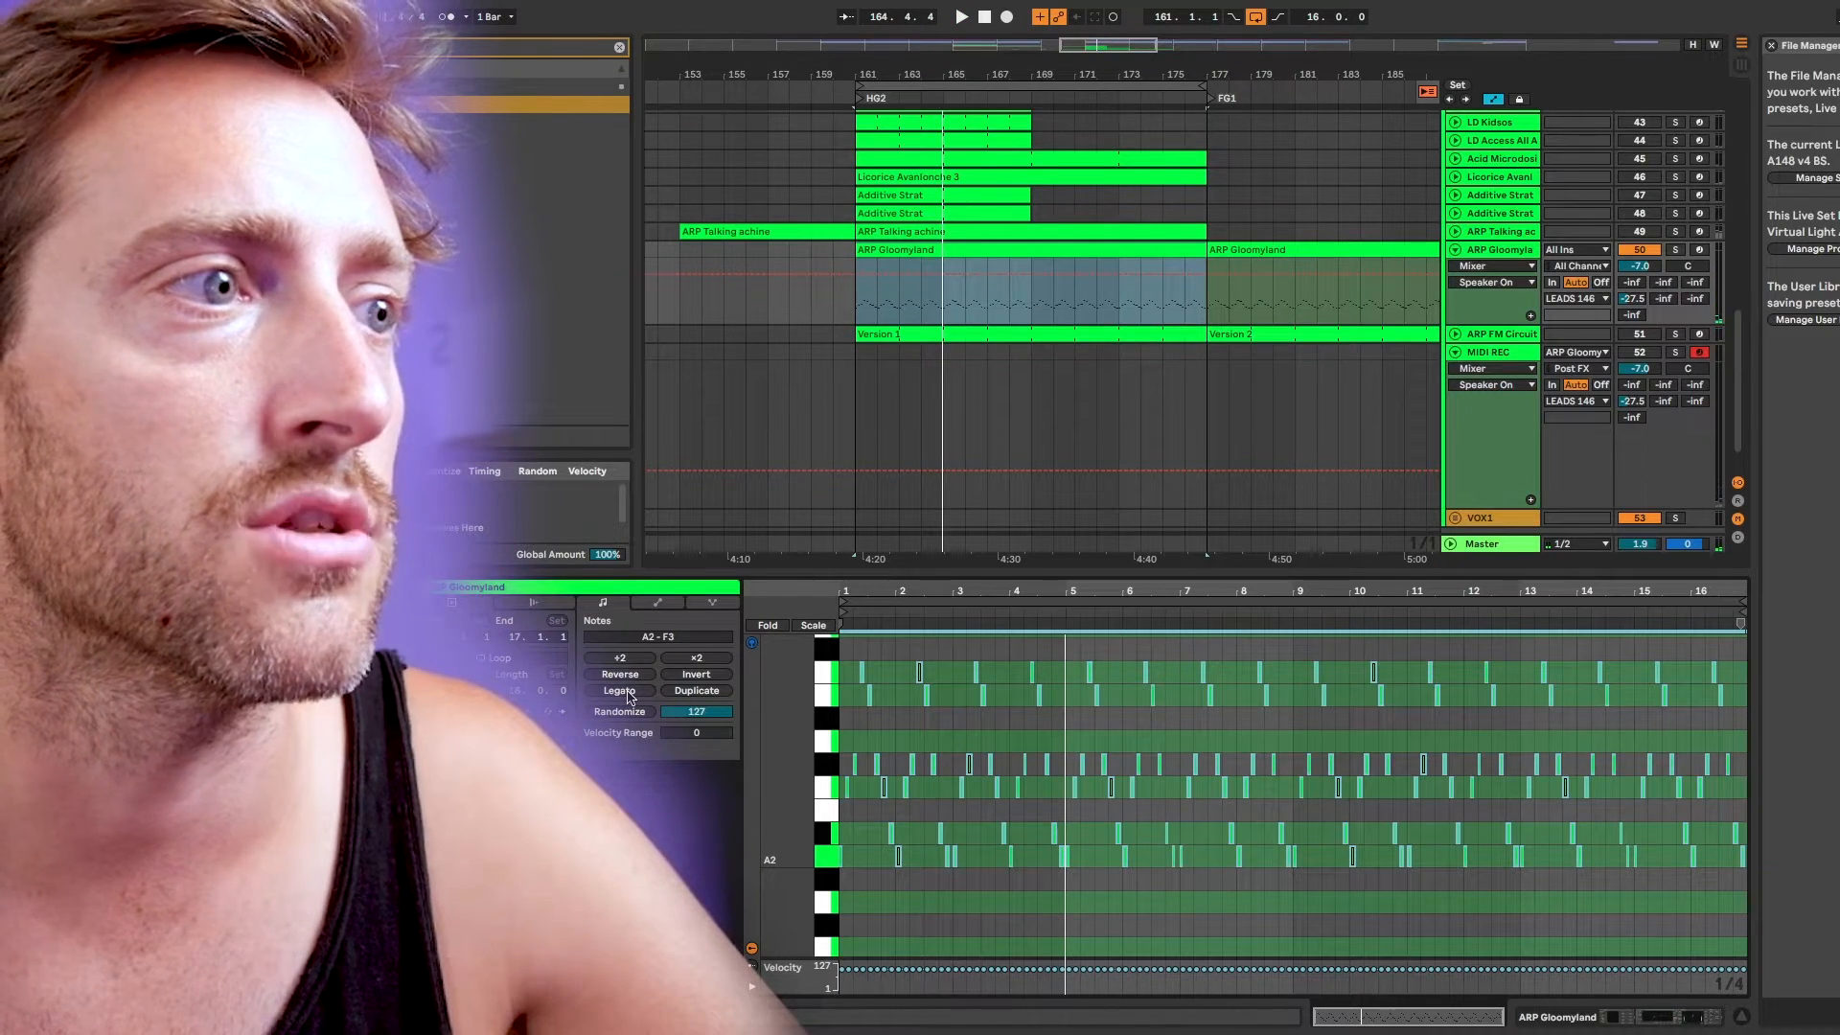
key("space")
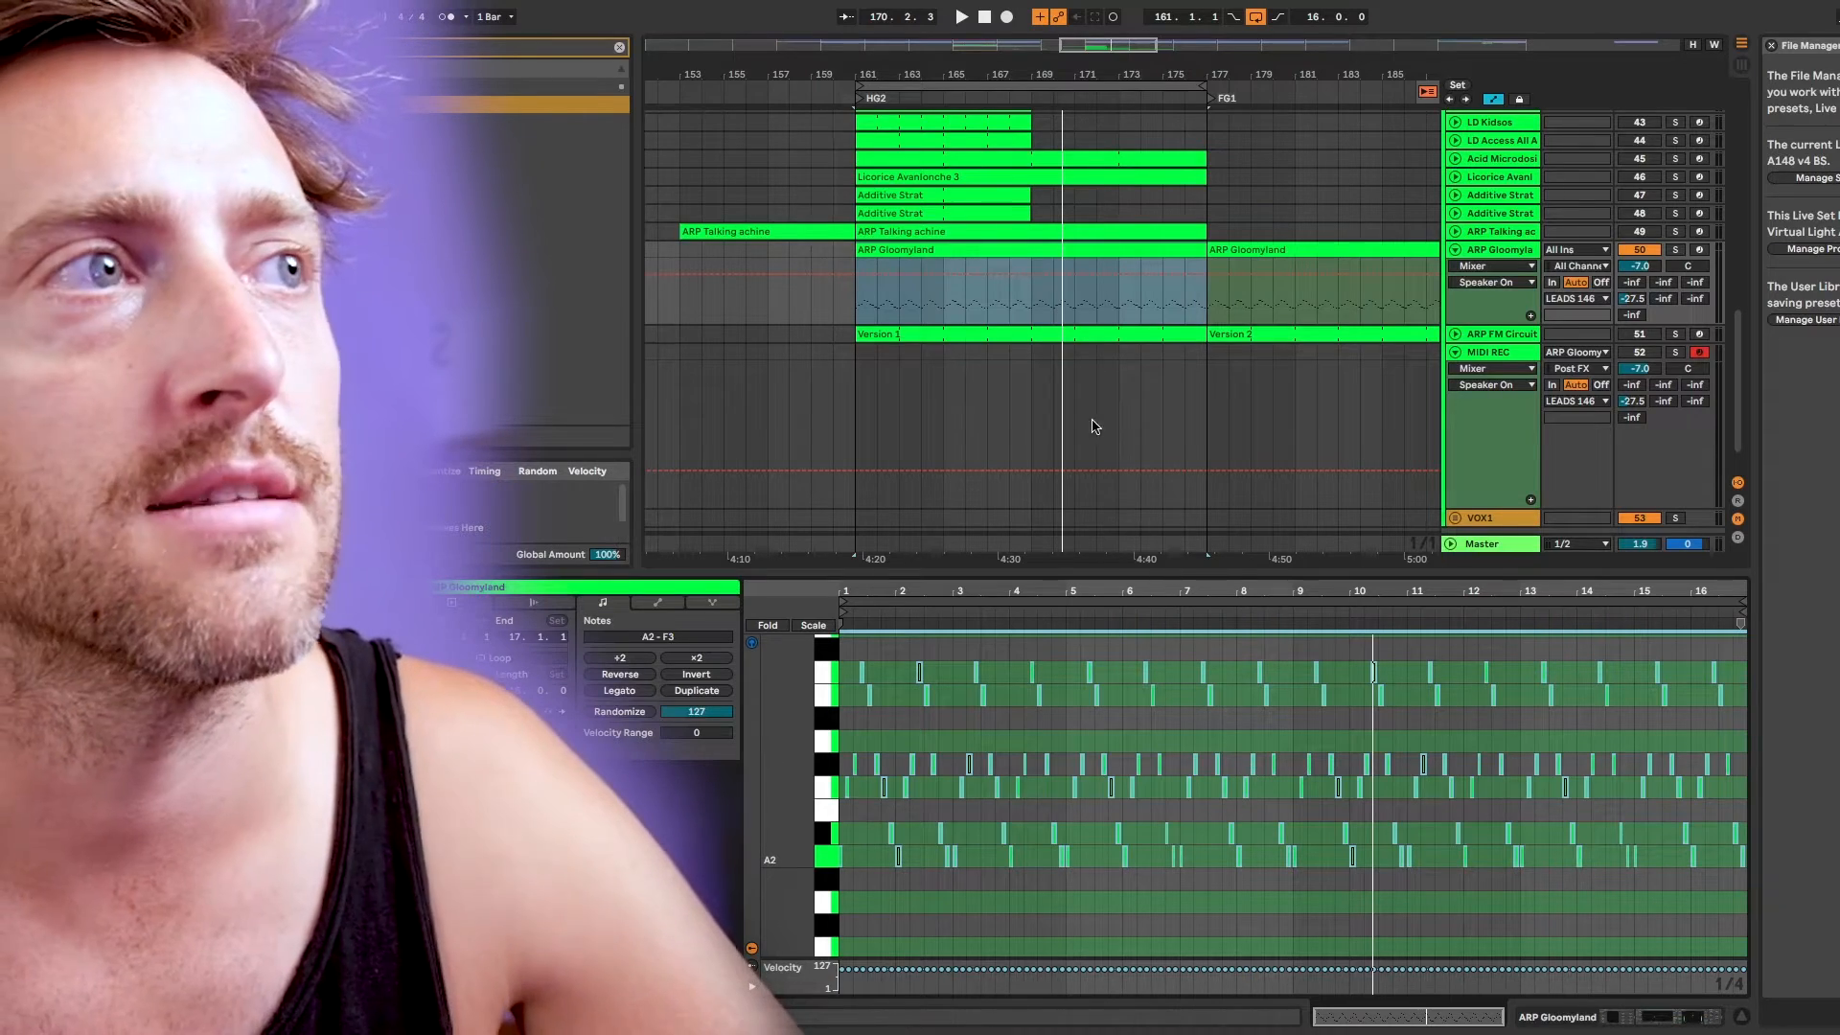
scroll(1208, 419, "right", 3)
scroll(918, 326, "left", 3)
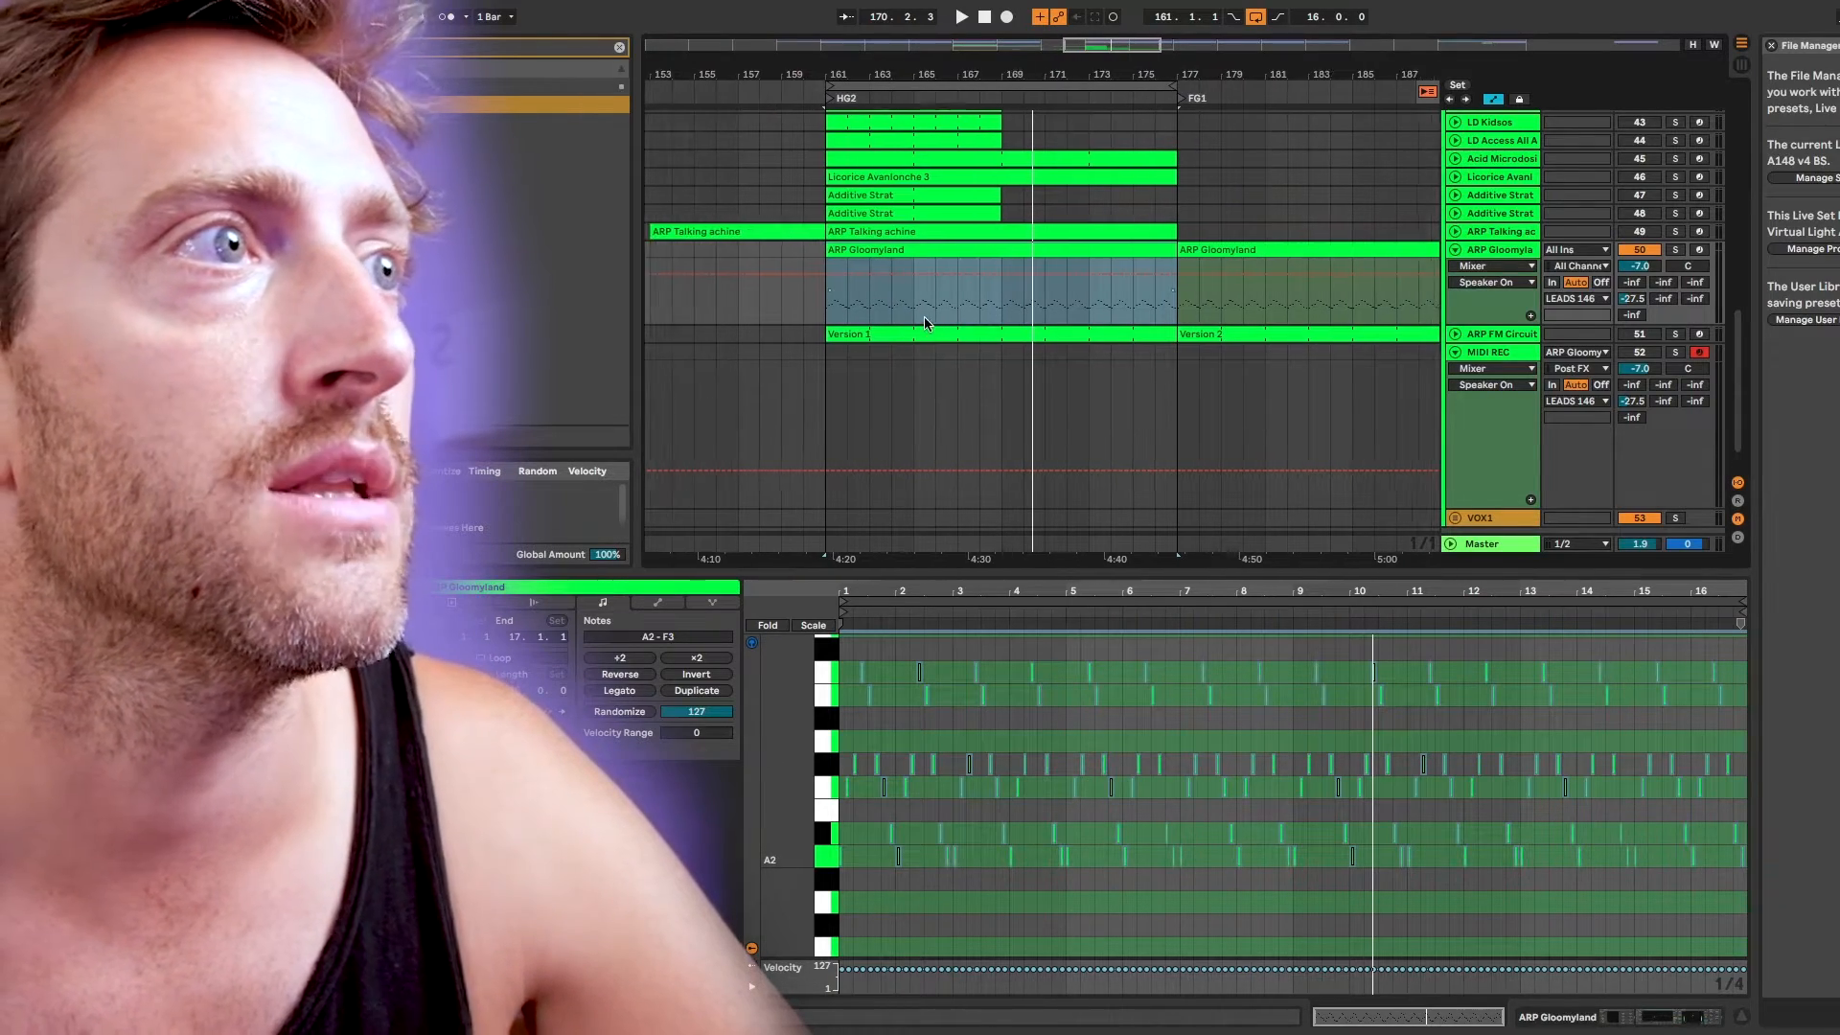
Open the Version 1 clip on the ARP FM Circuits track and select all of its A2 notes
left_click(915, 333)
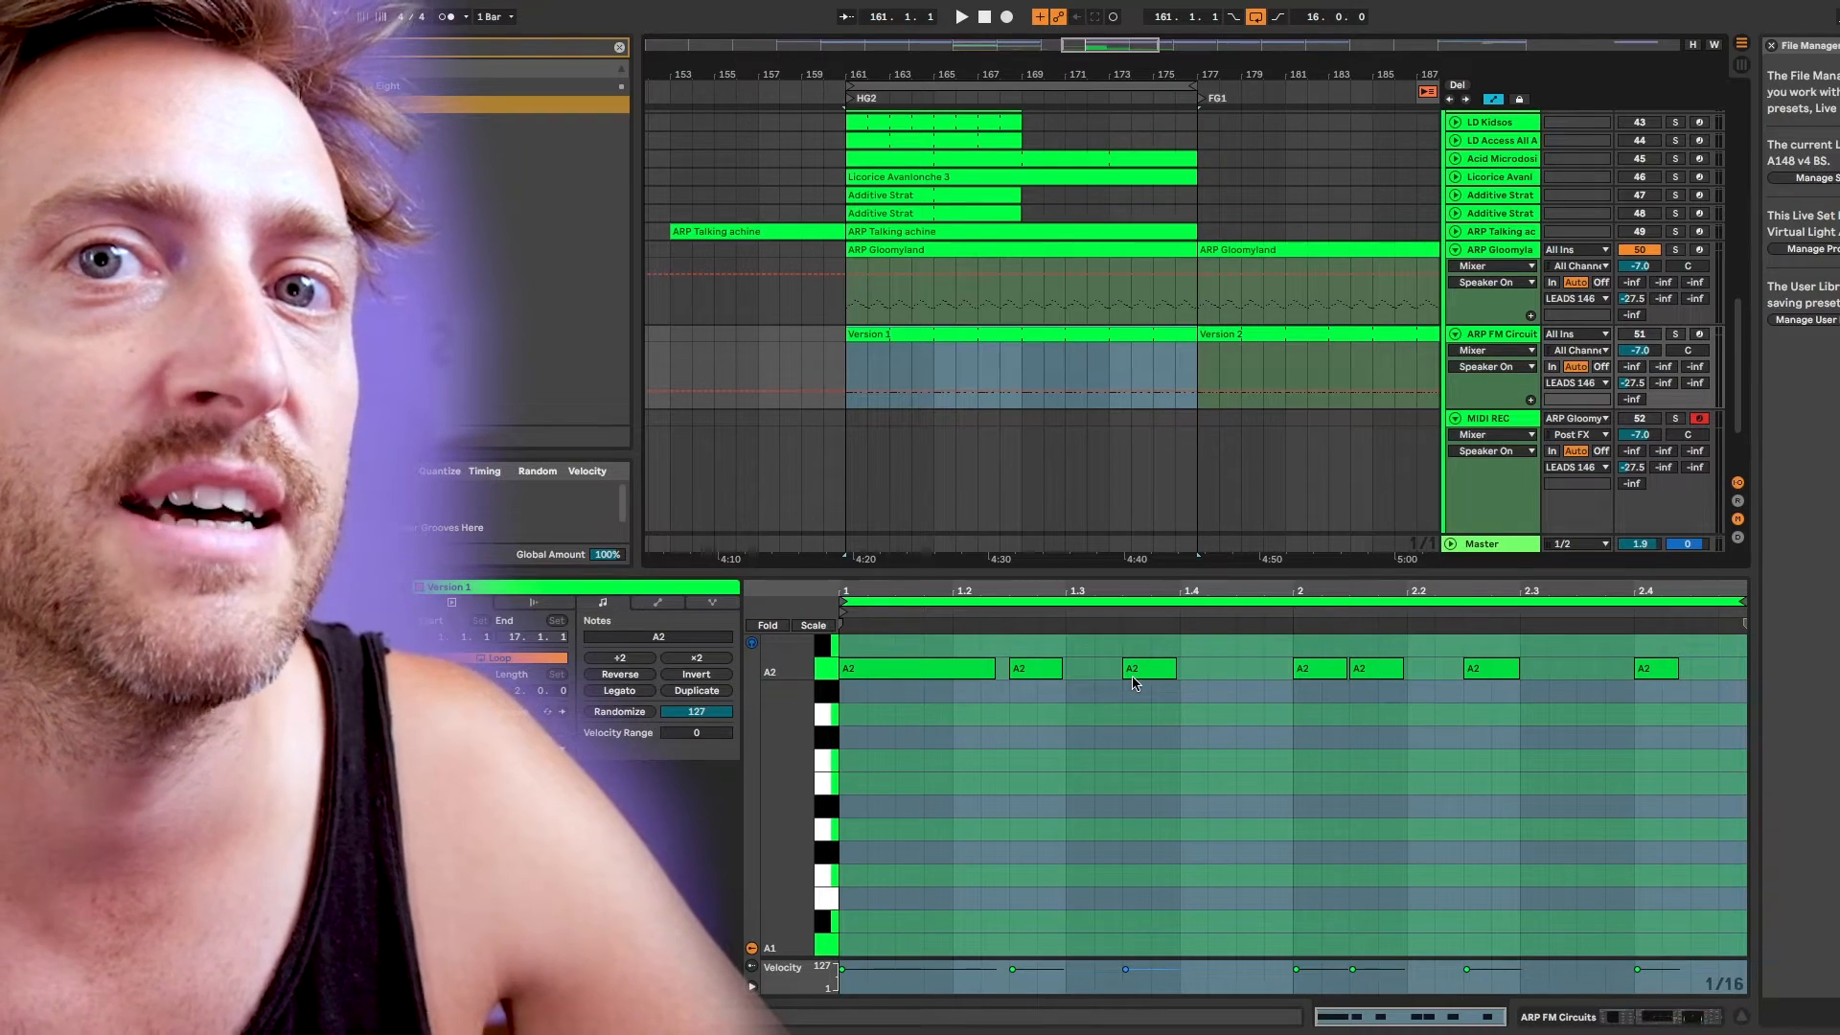
left_click(952, 731)
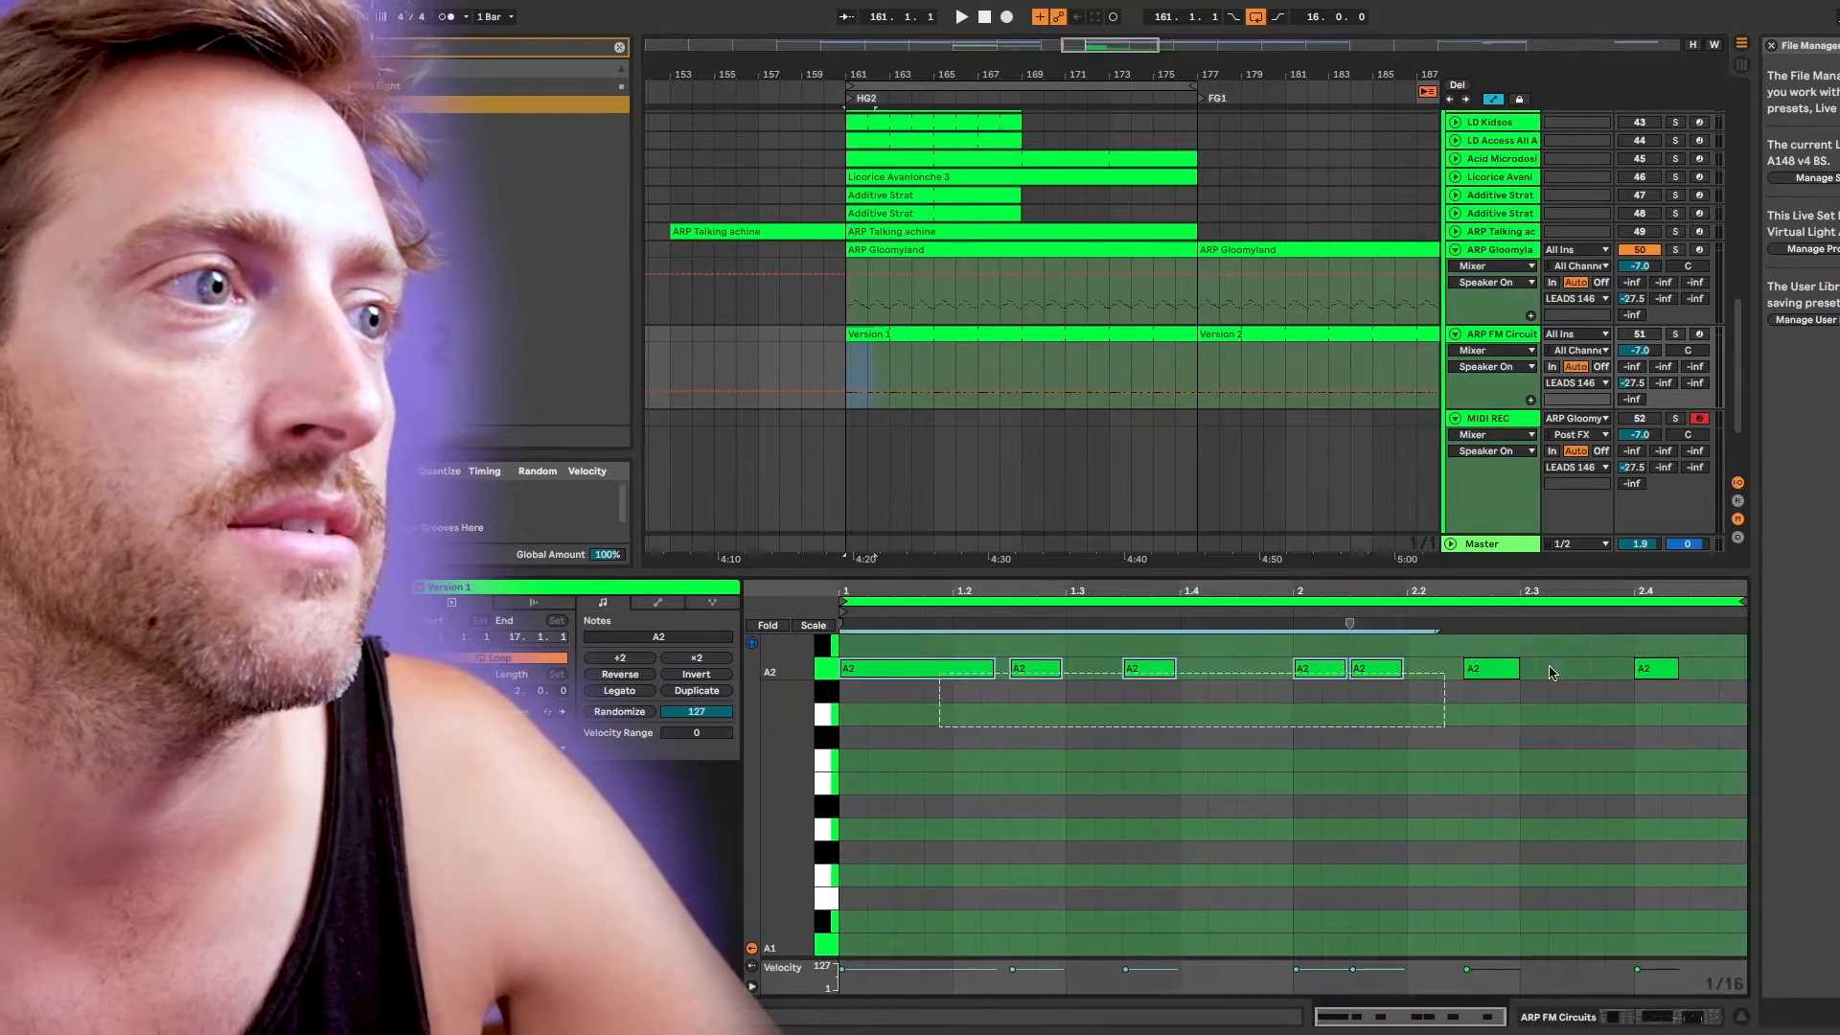
left_click(998, 336)
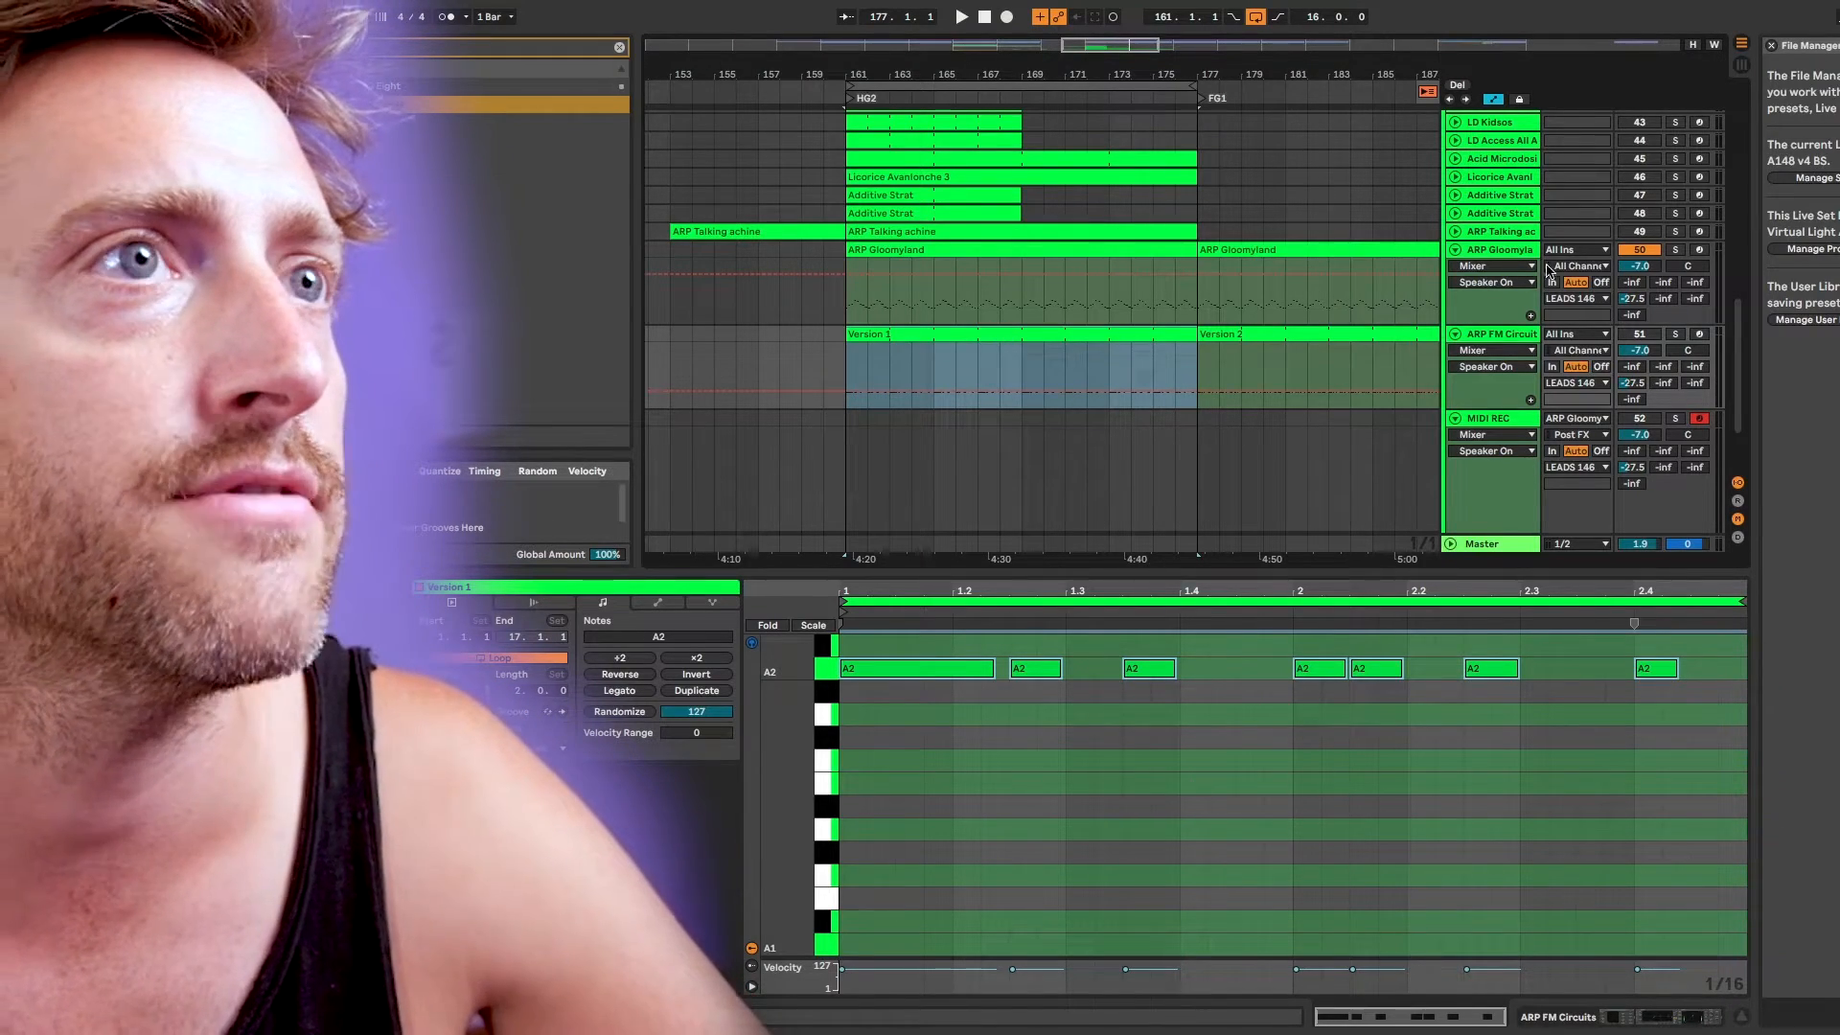
Enable the ARP FM Circuits track, disable the ARP Gloomyland track, and play back from bar 161
left_click(1659, 334)
left_click(1636, 252)
key("space")
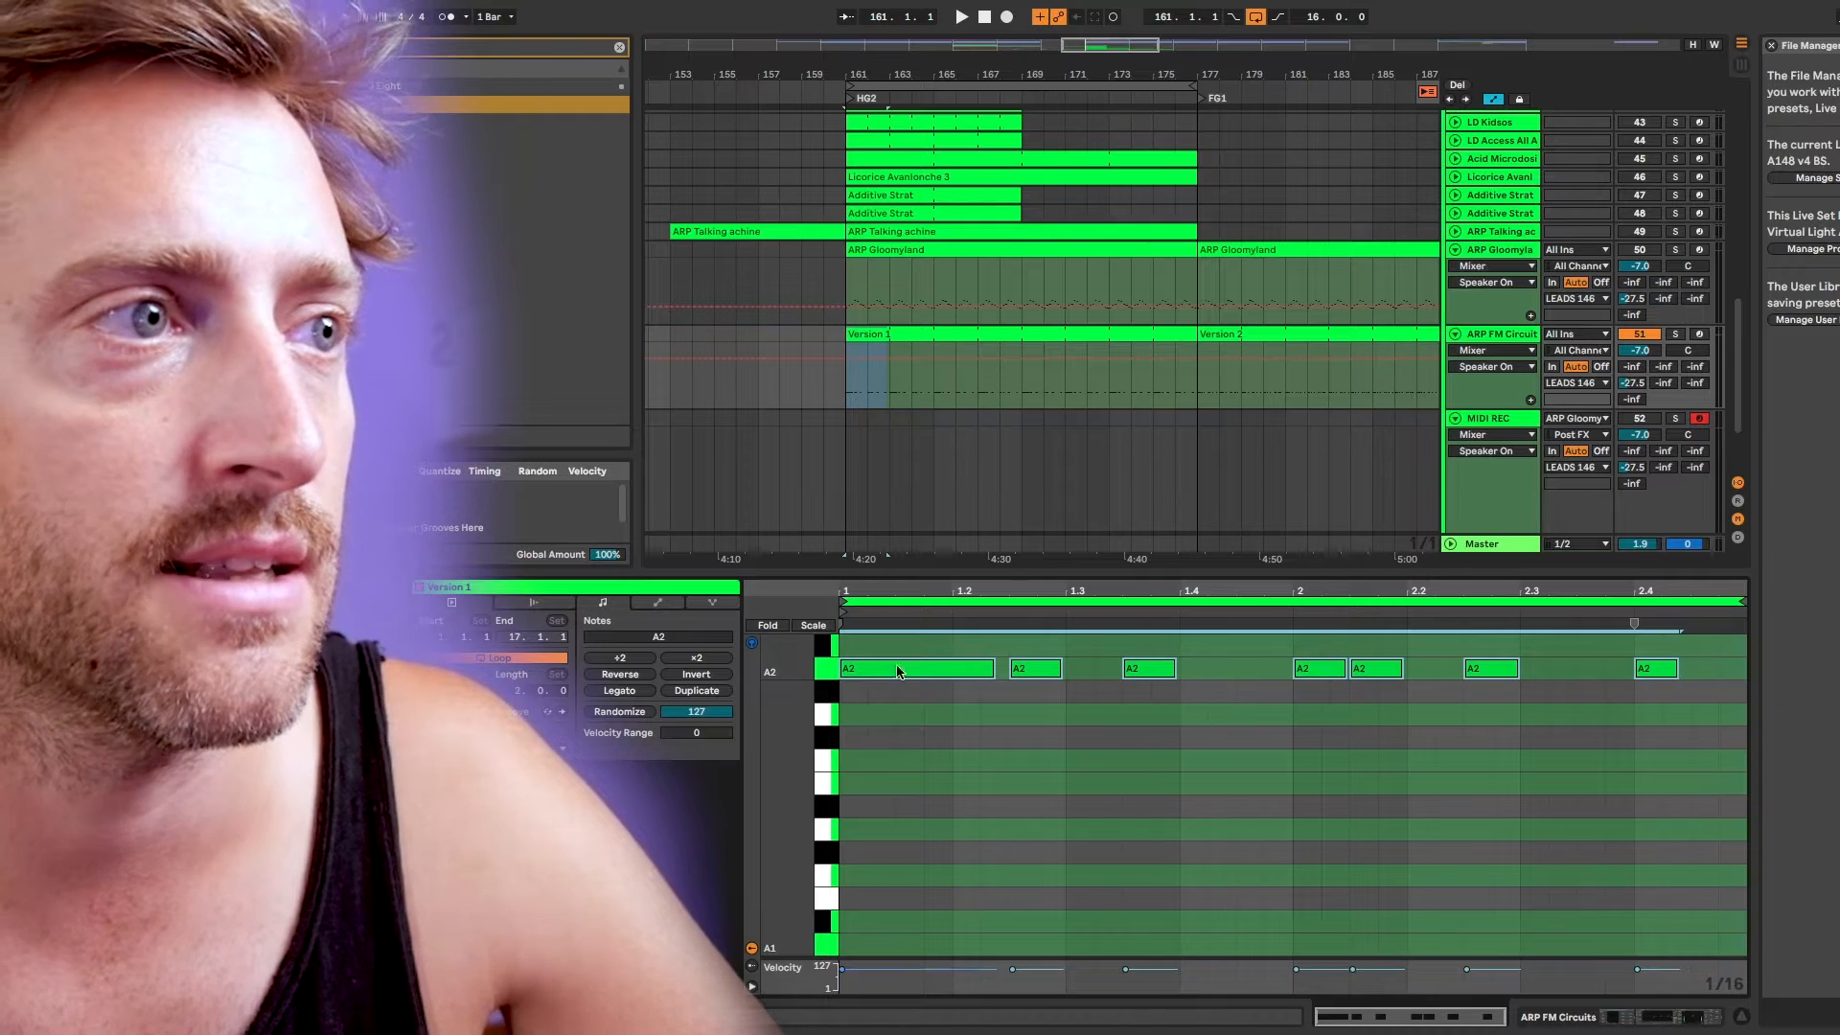
Halve the timing of the selected A2 notes in Version 1, loop the clip's first bar, and play it
left_click(621, 660)
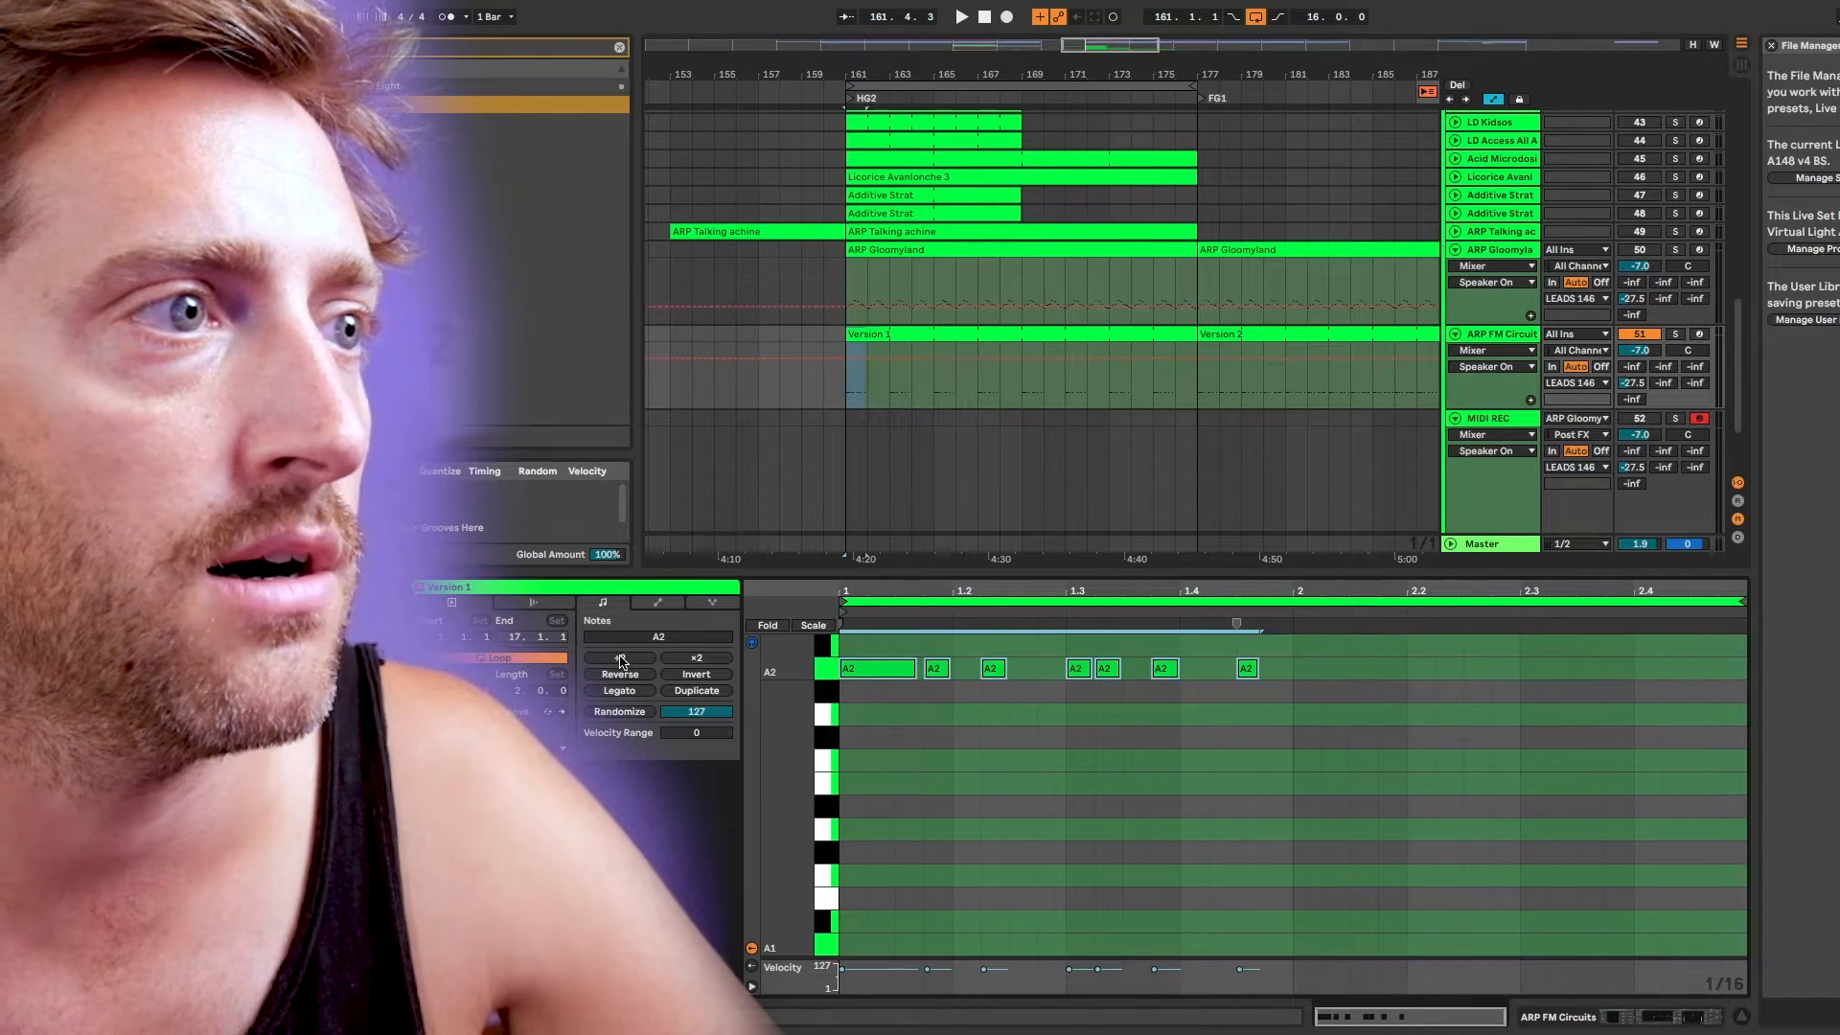
left_click(1351, 724)
left_click_drag(1297, 722, 844, 638)
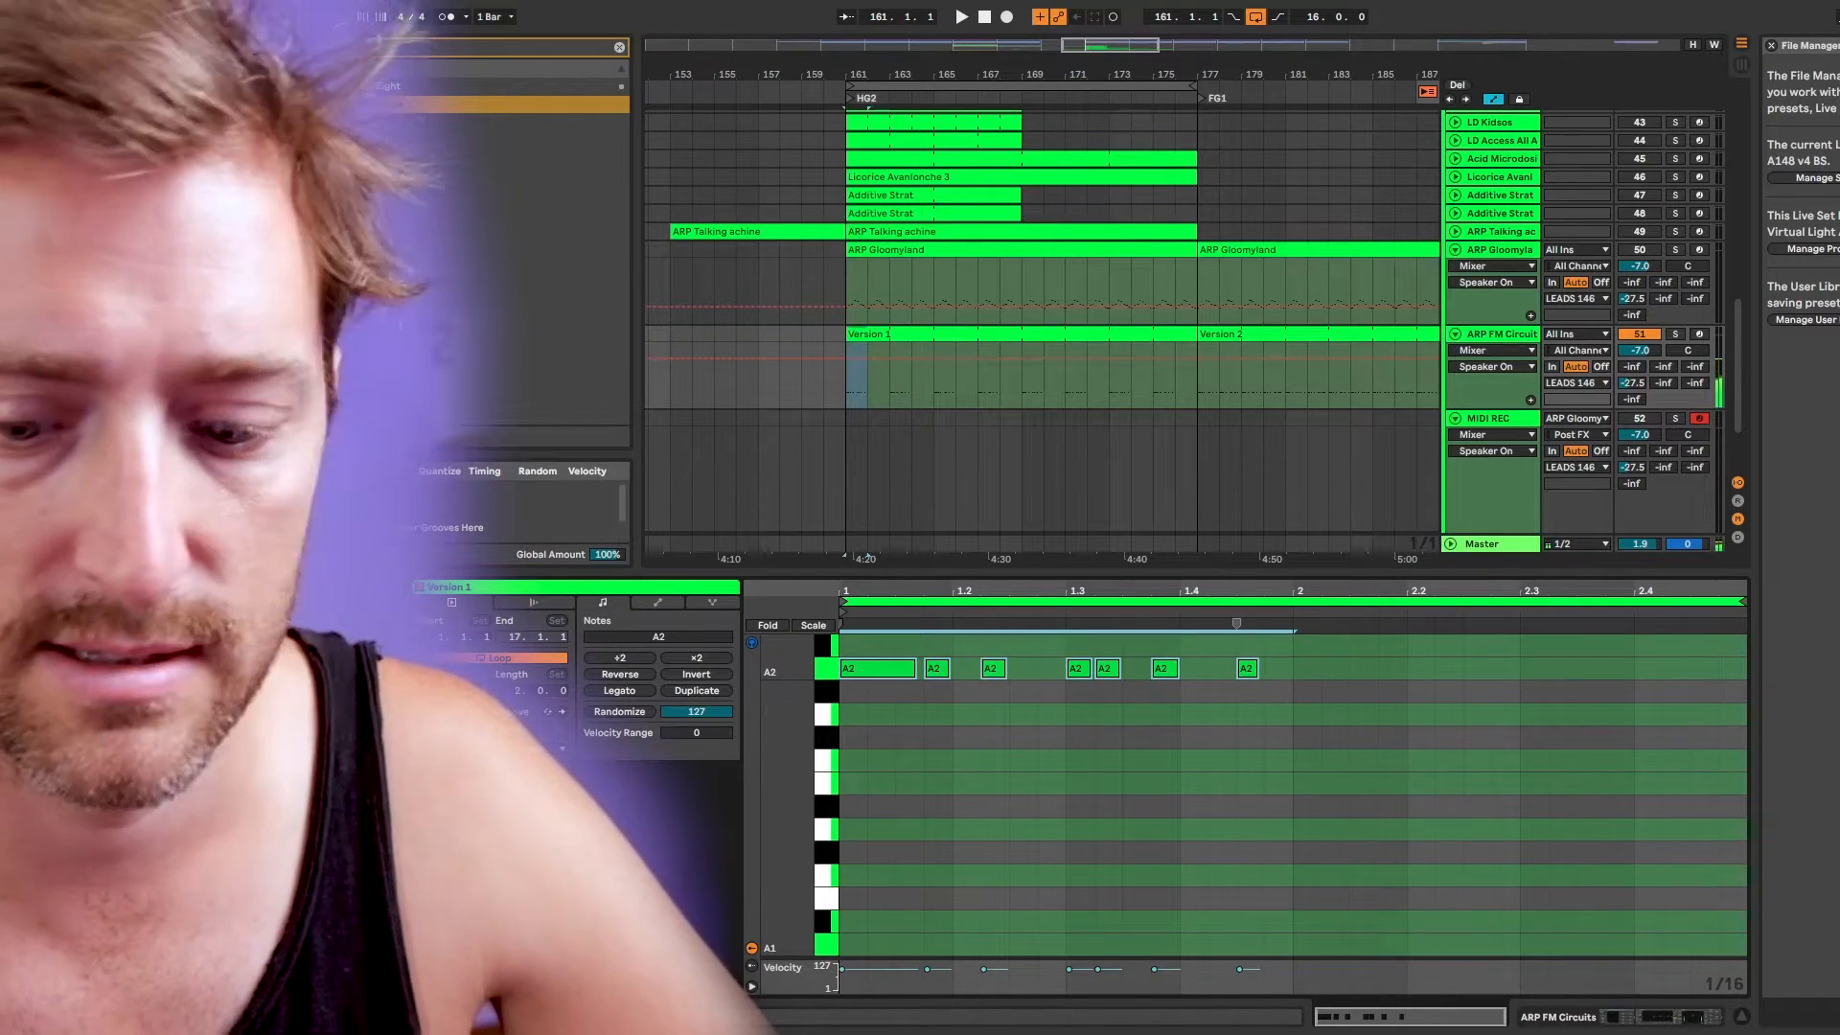
key("space")
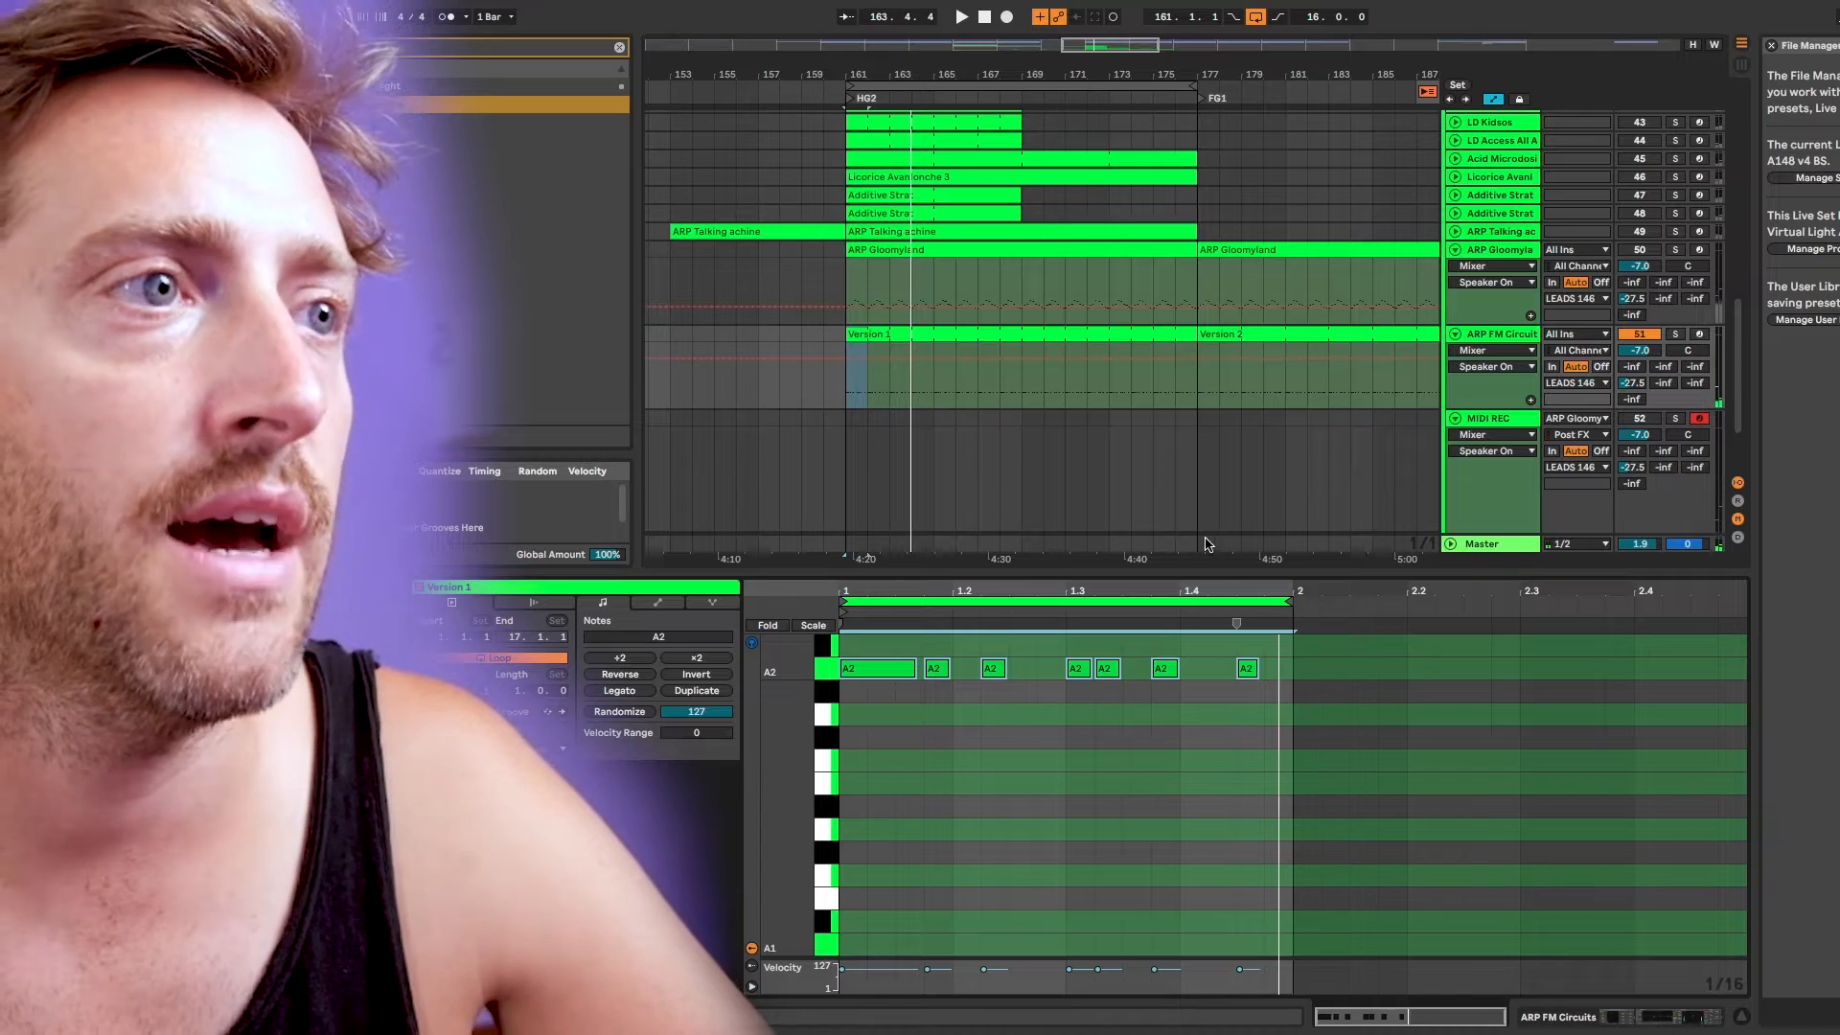
Compare the notes of Version 1 and Version 2, and move the Version 2 clip over Version 1 at bar 161
left_click(1262, 335)
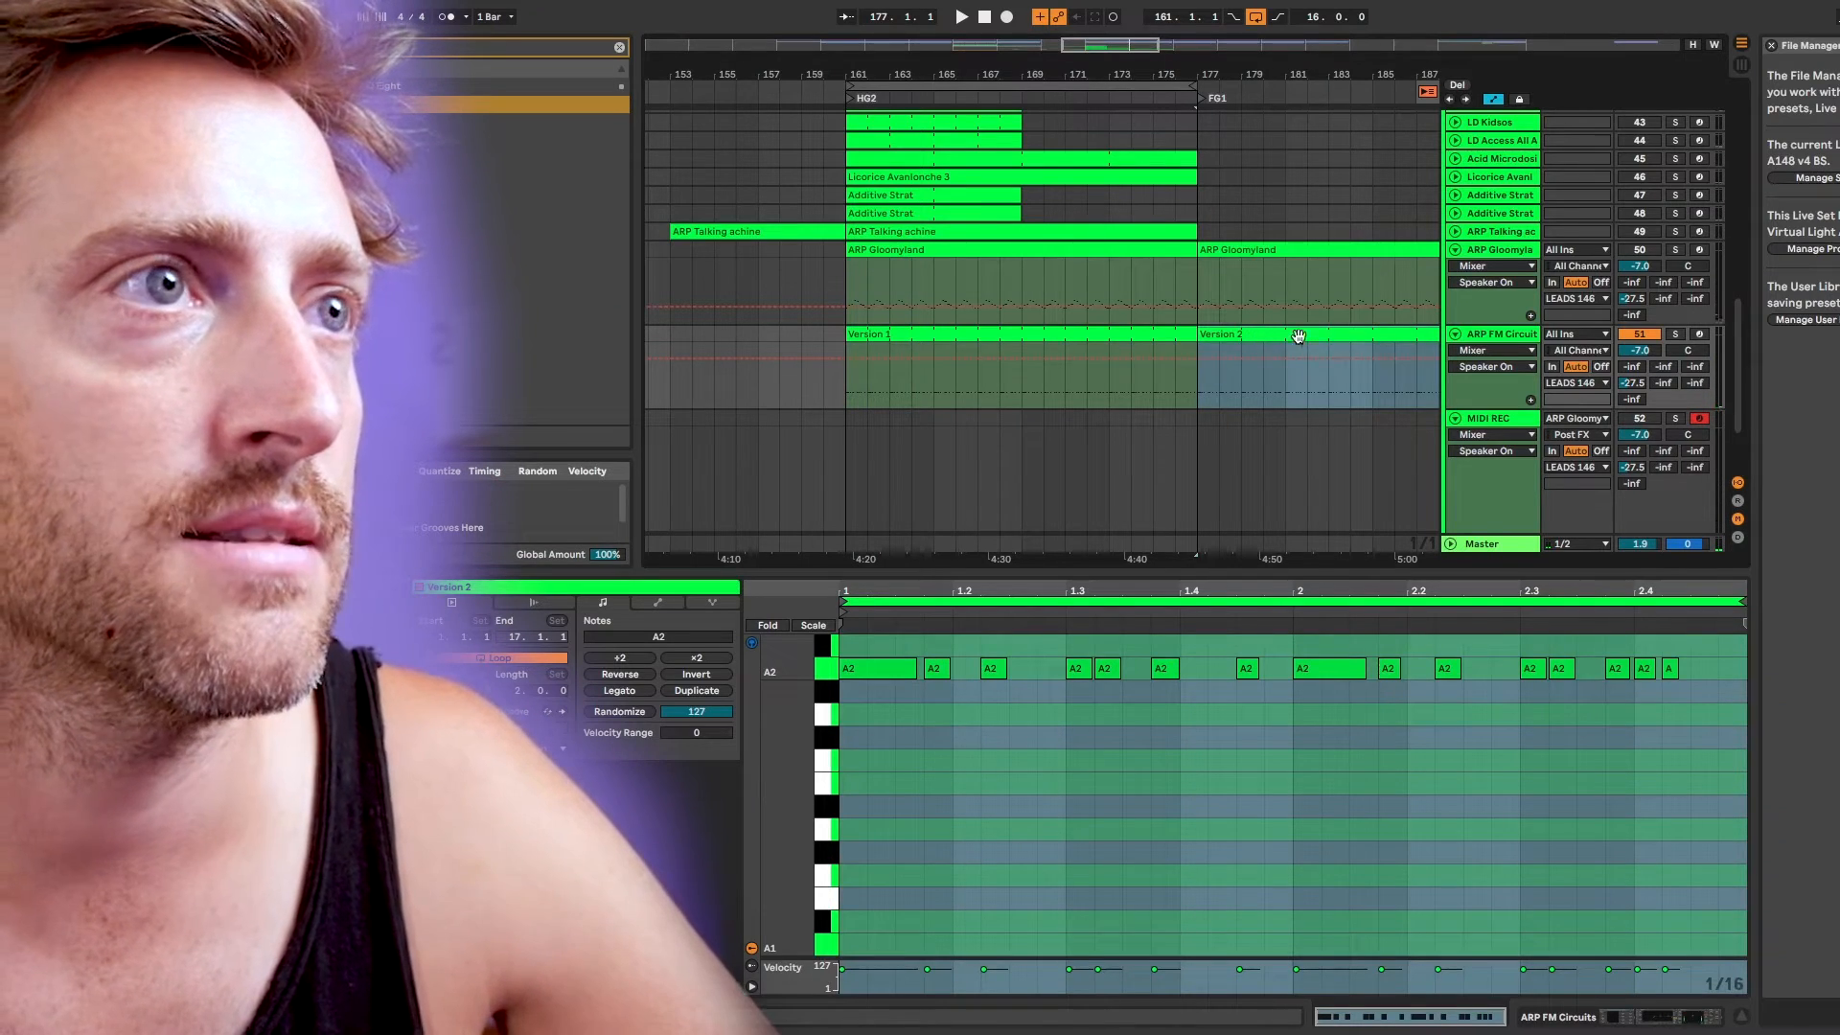
left_click(1121, 335)
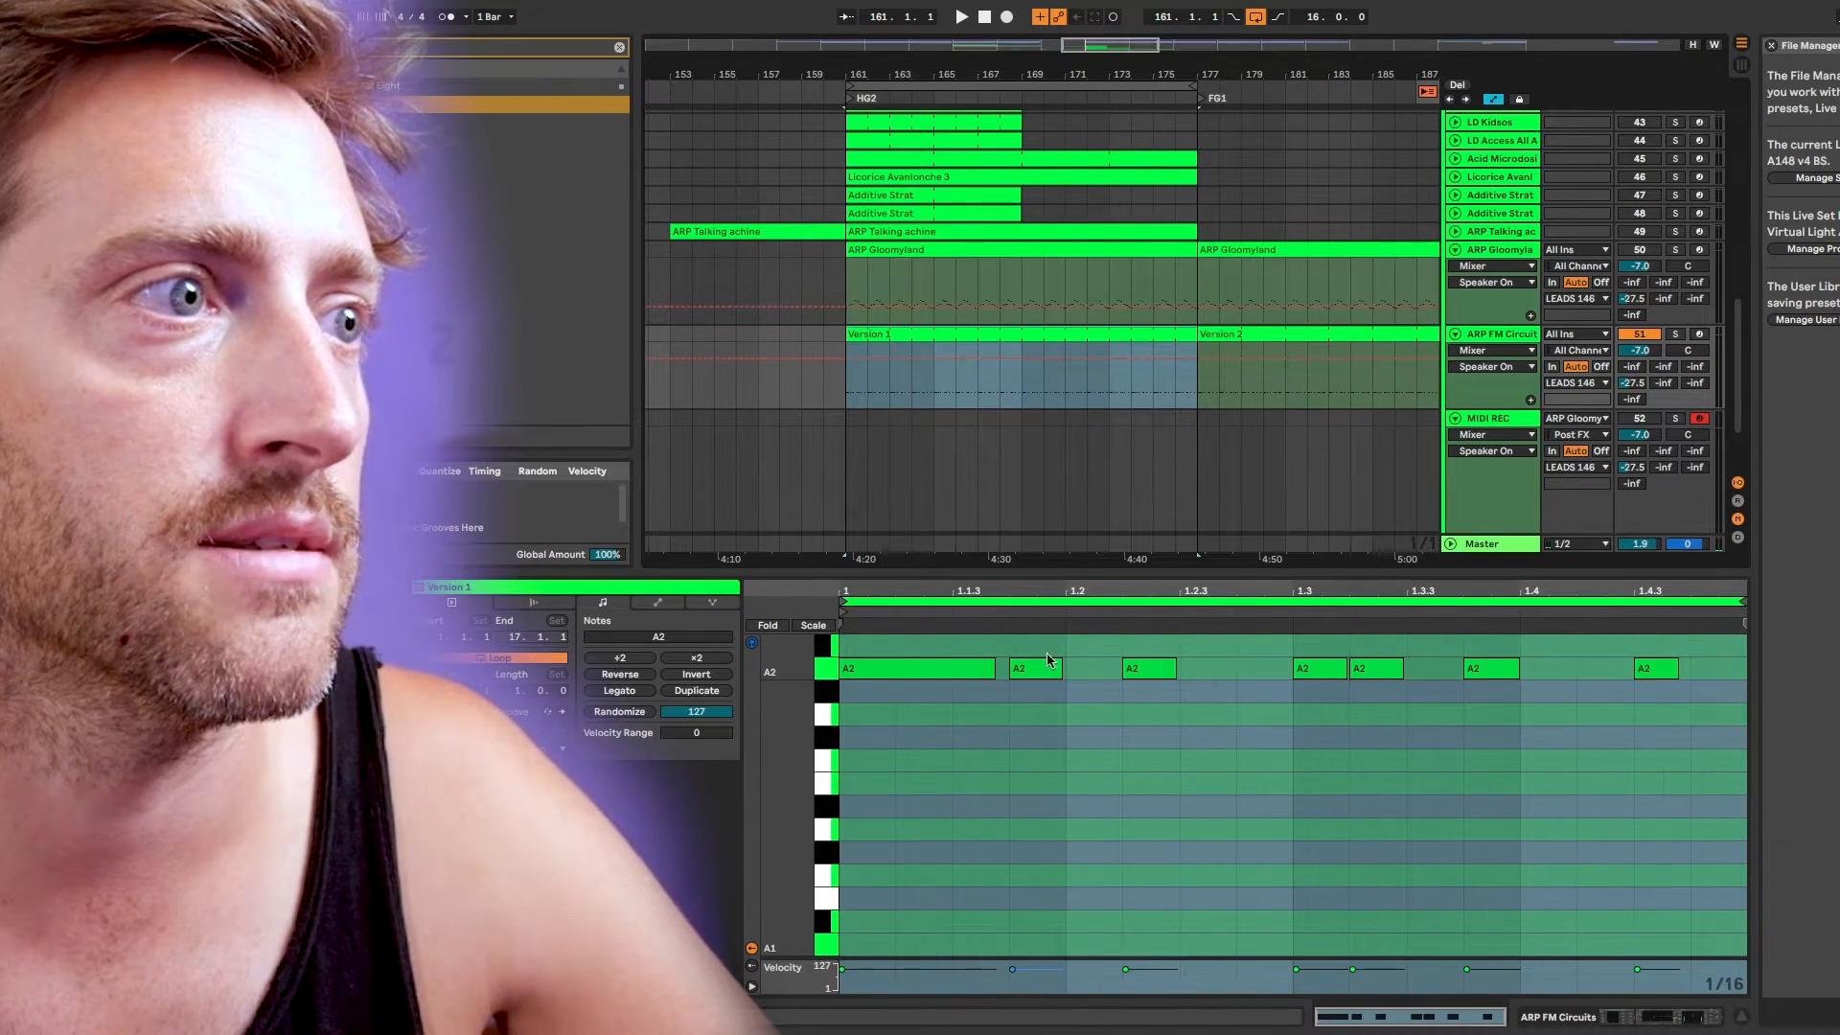
left_click(1338, 328)
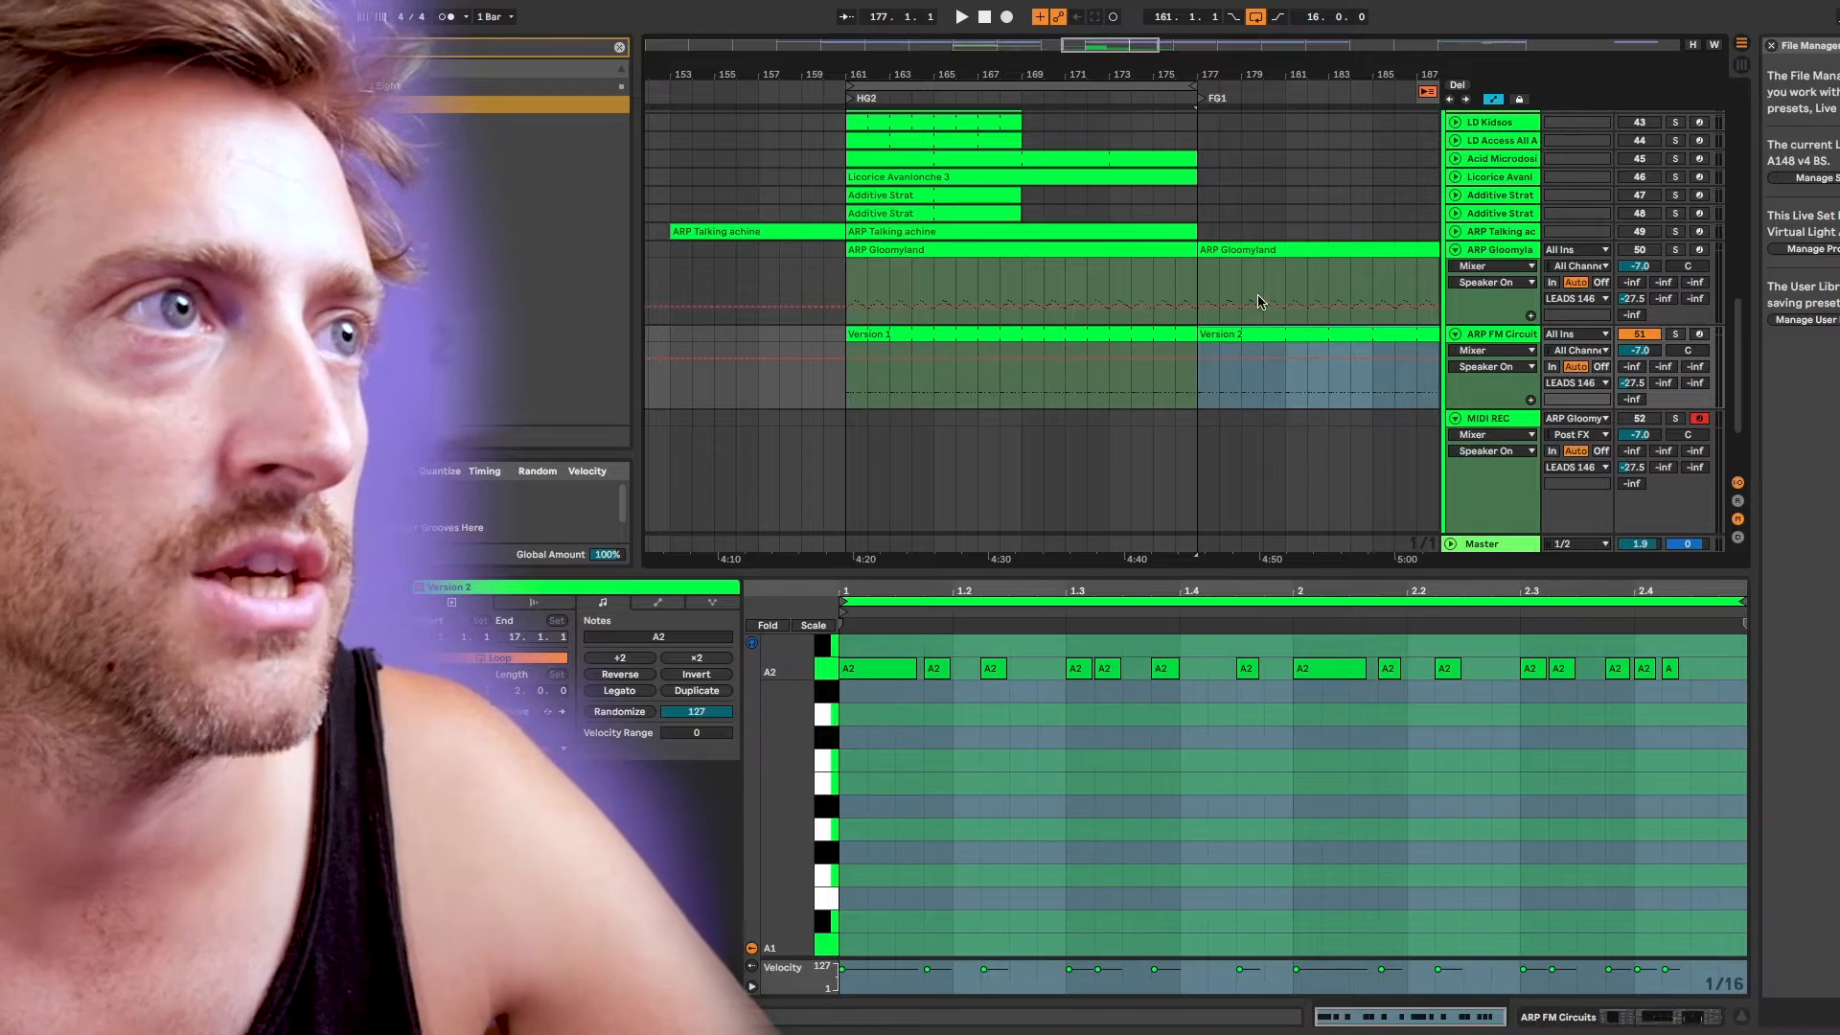
left_click_drag(1268, 338, 917, 341)
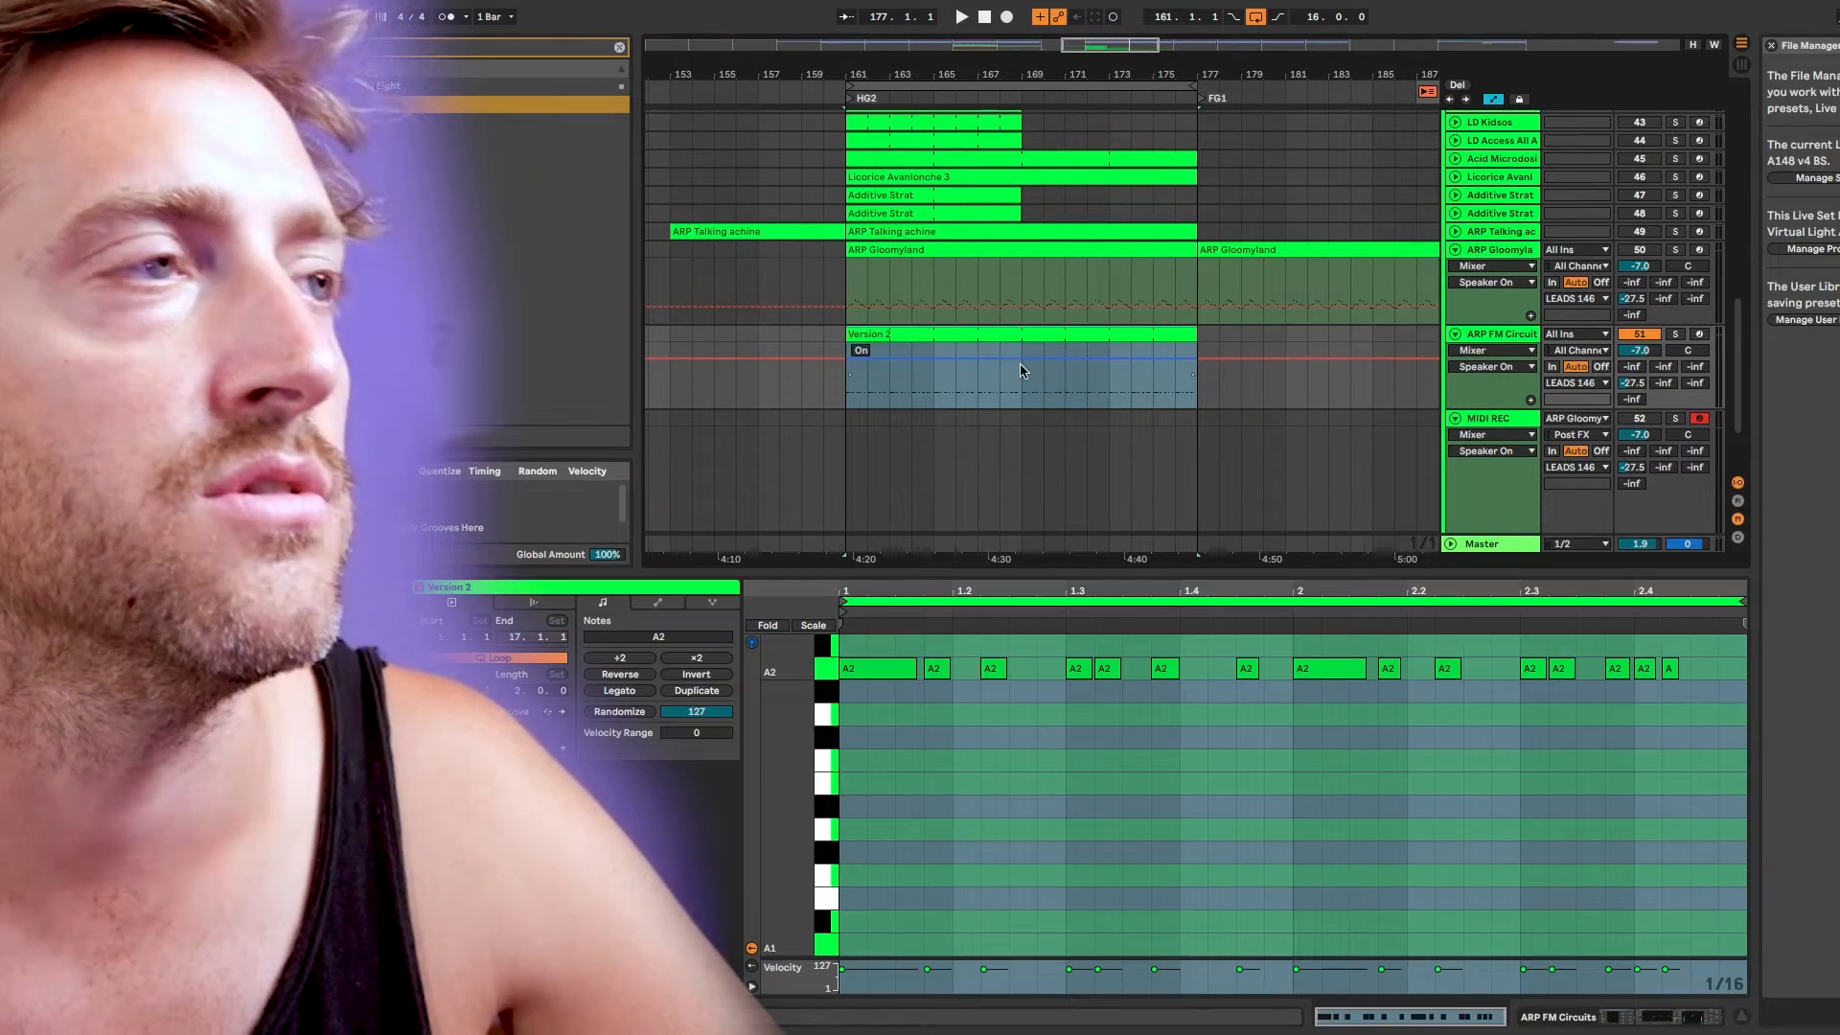
Audition the Version 2 clip with its first bar looped and with the loop extended to two bars
left_click_drag(1285, 711, 836, 647)
key("ctrl+l")
key("space")
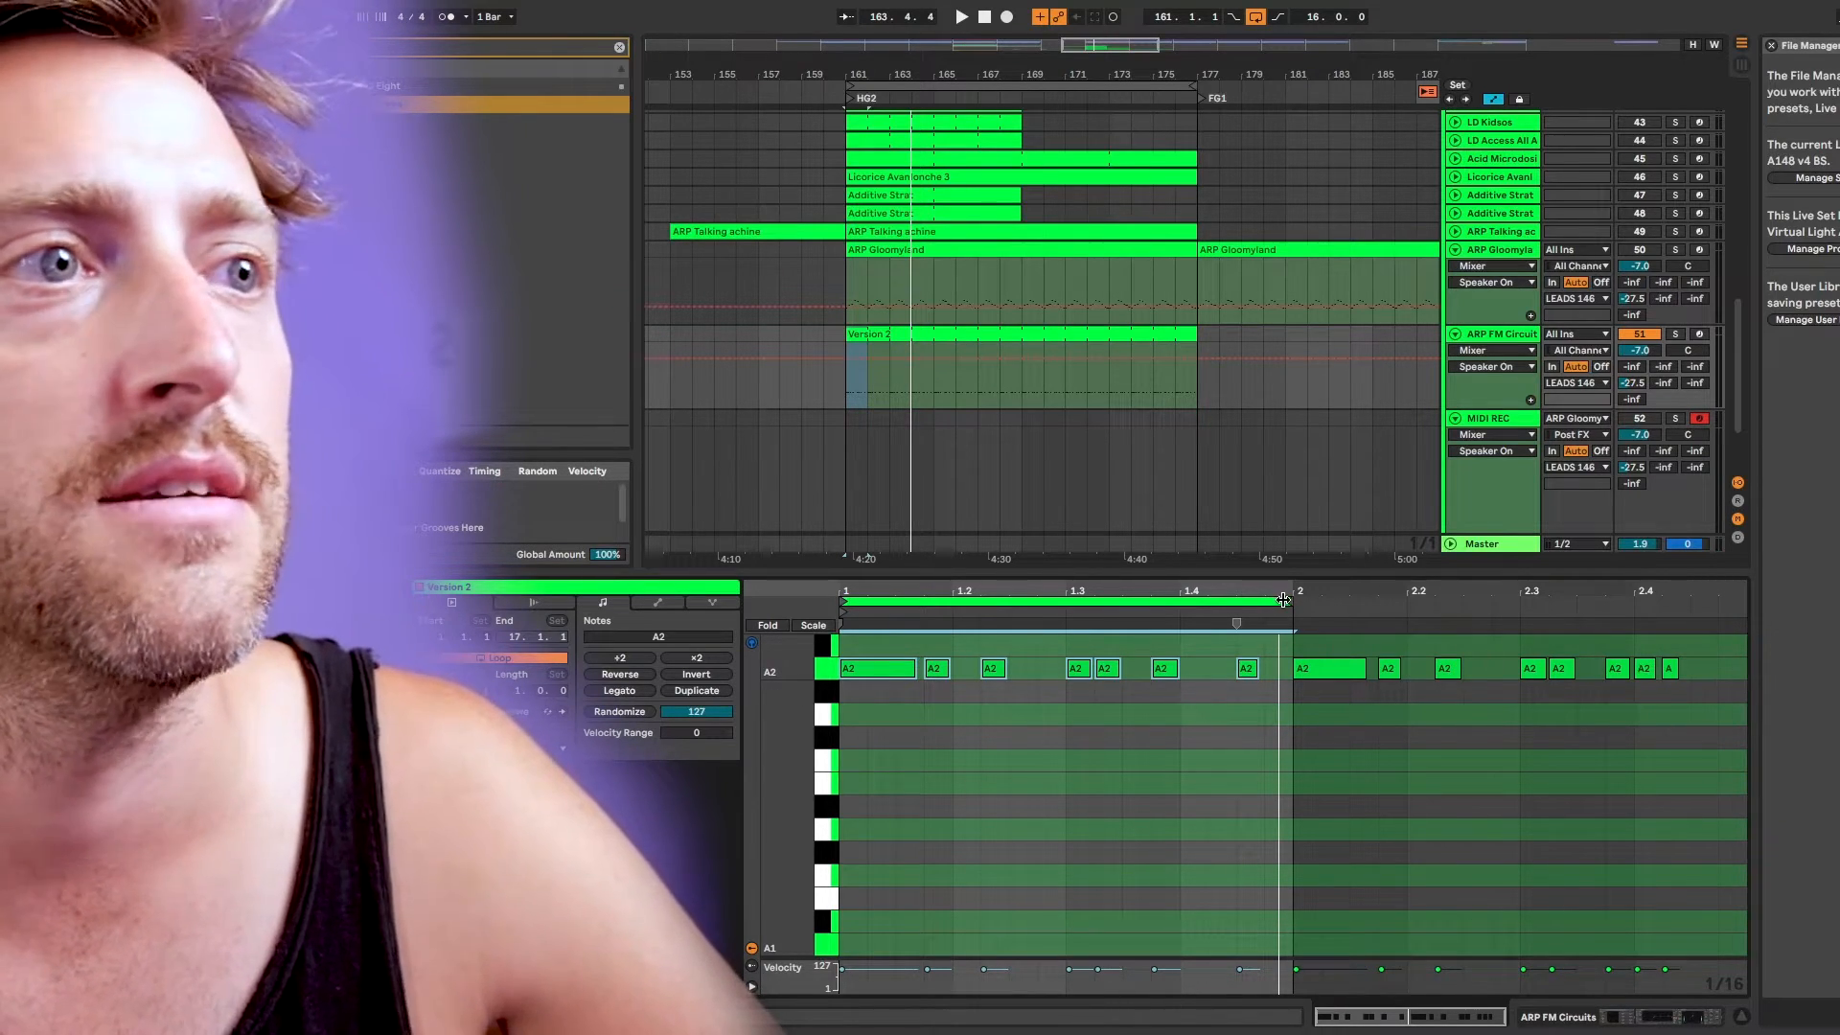
left_click_drag(1288, 601, 1746, 621)
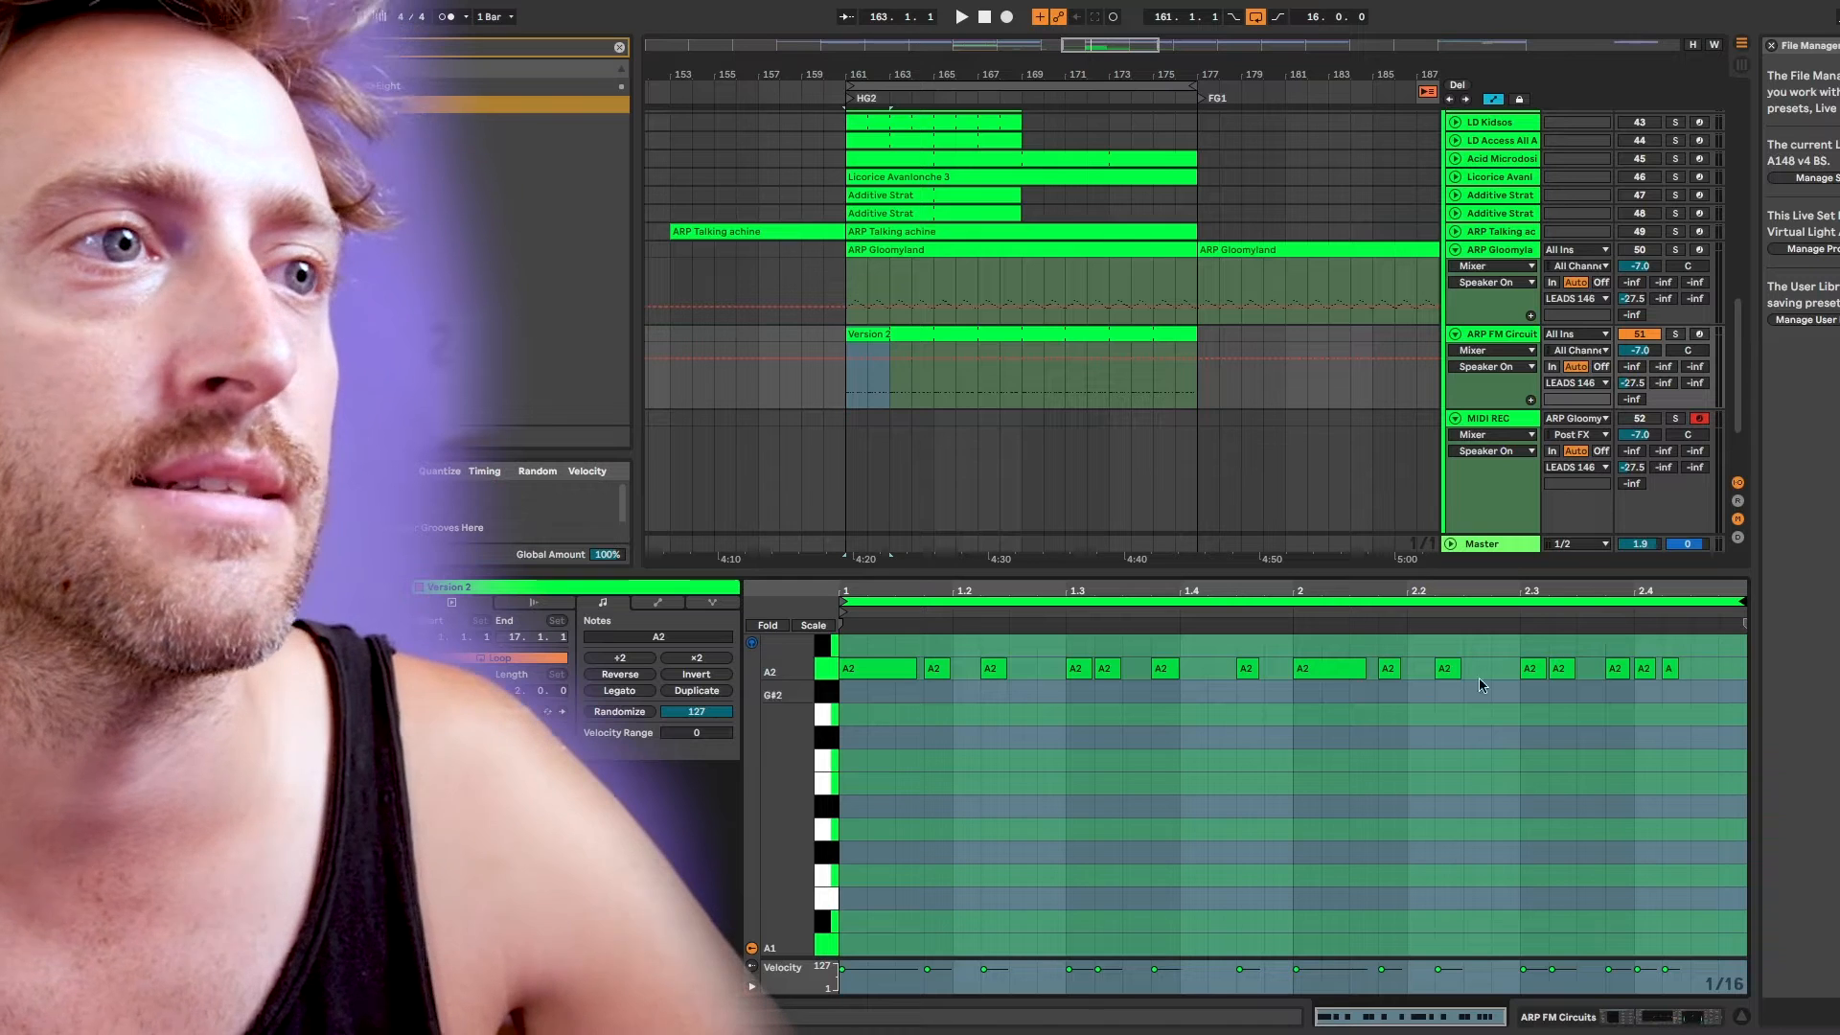
key("space")
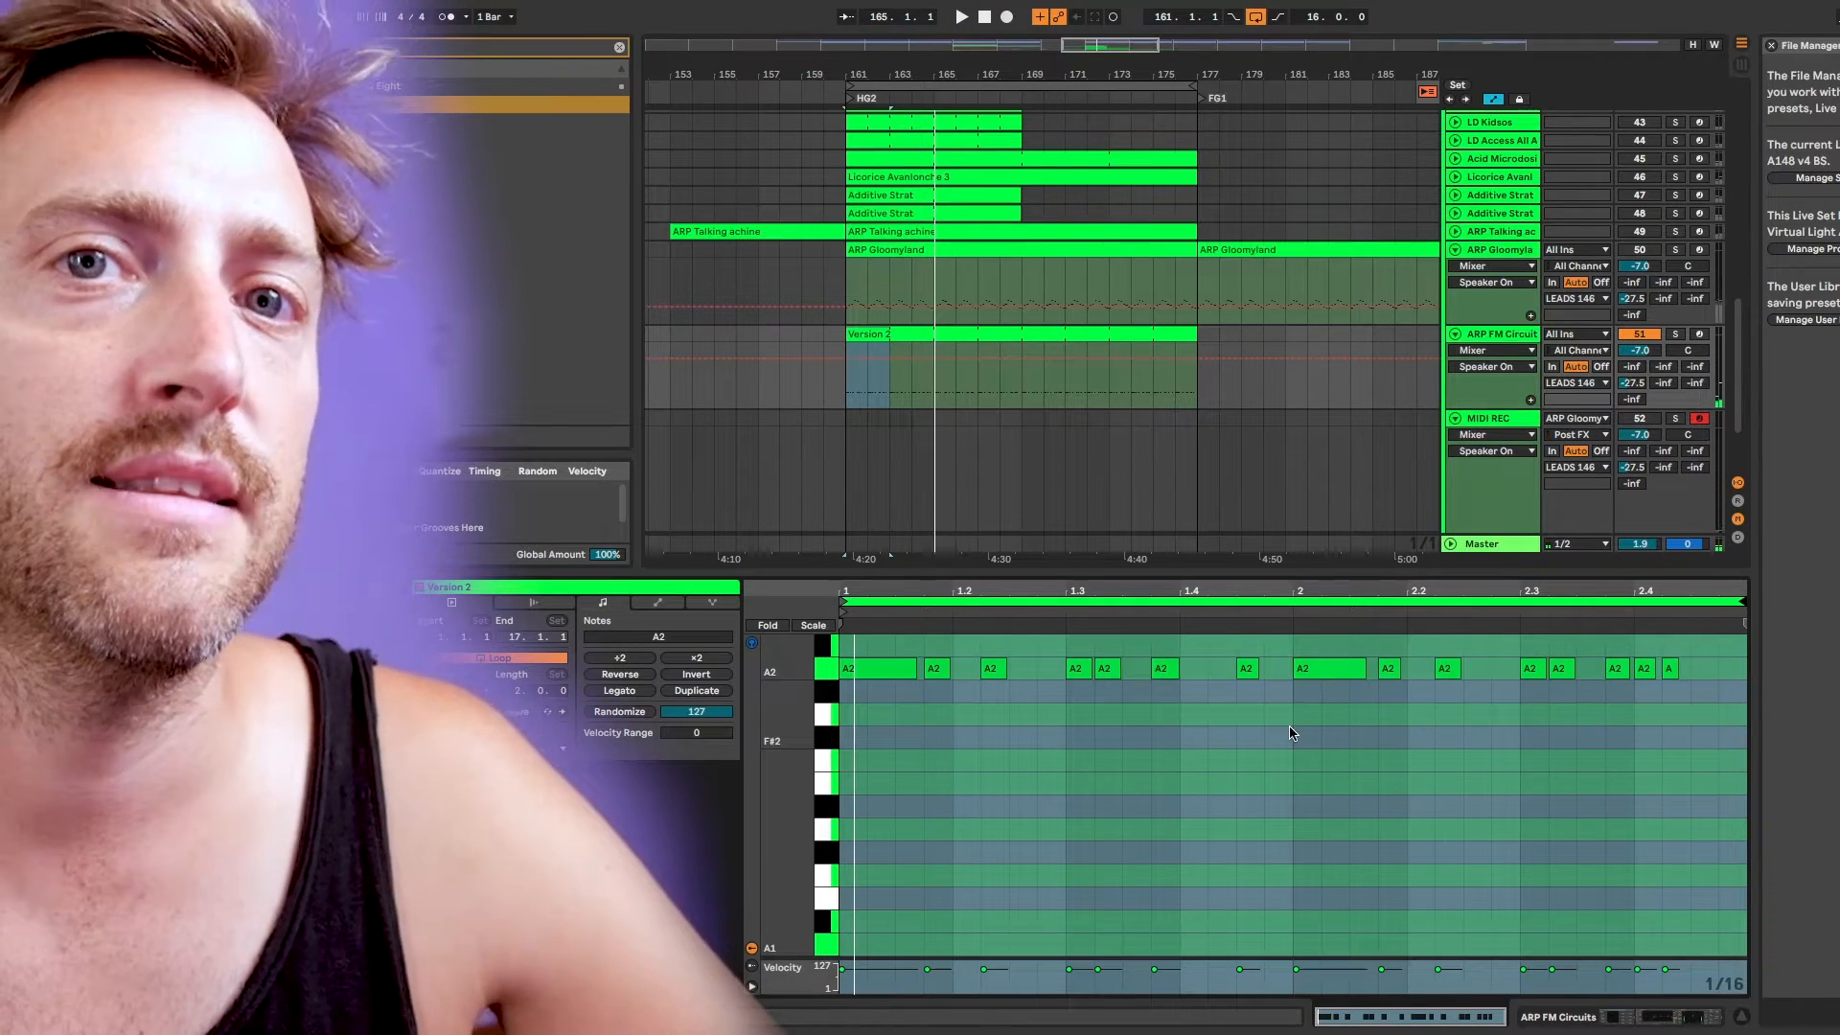
Set the MIDI REC track's input to ARP FM Circuits and loop only the first bar of the Version 2 clip
left_click(1572, 420)
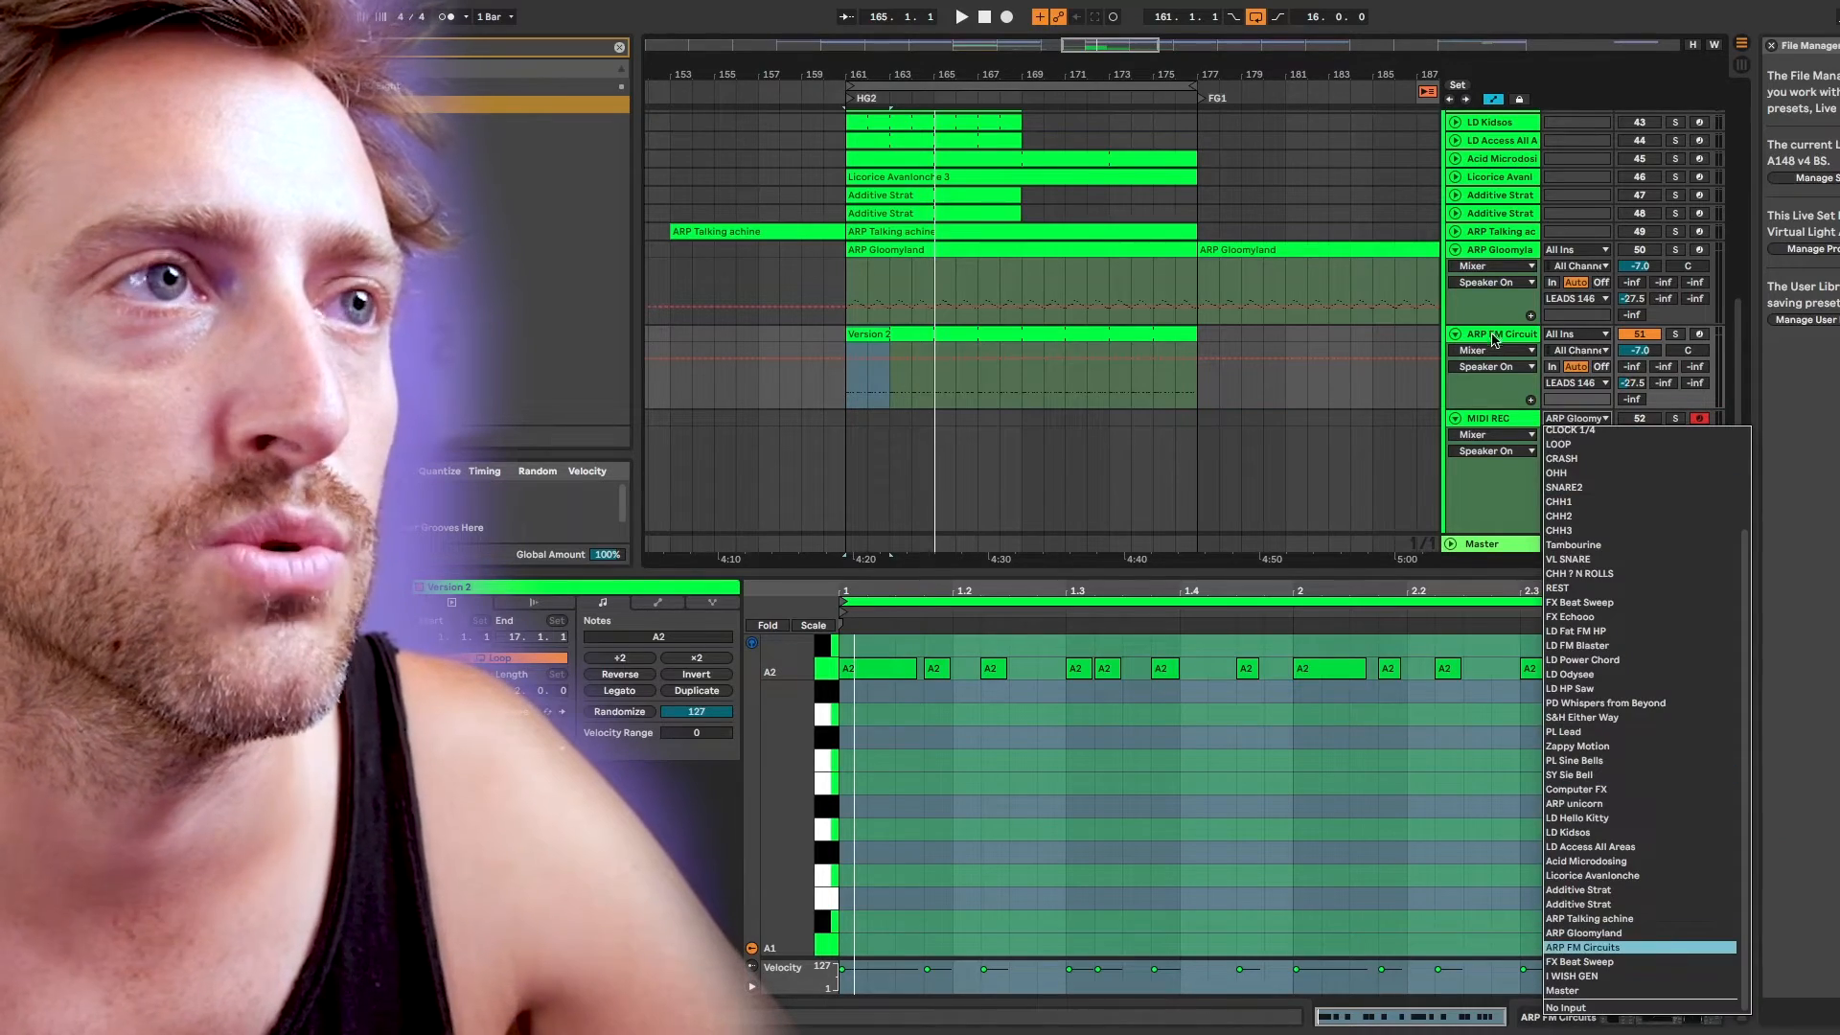
left_click(1056, 336)
left_click_drag(1290, 711, 782, 671)
key("super+l")
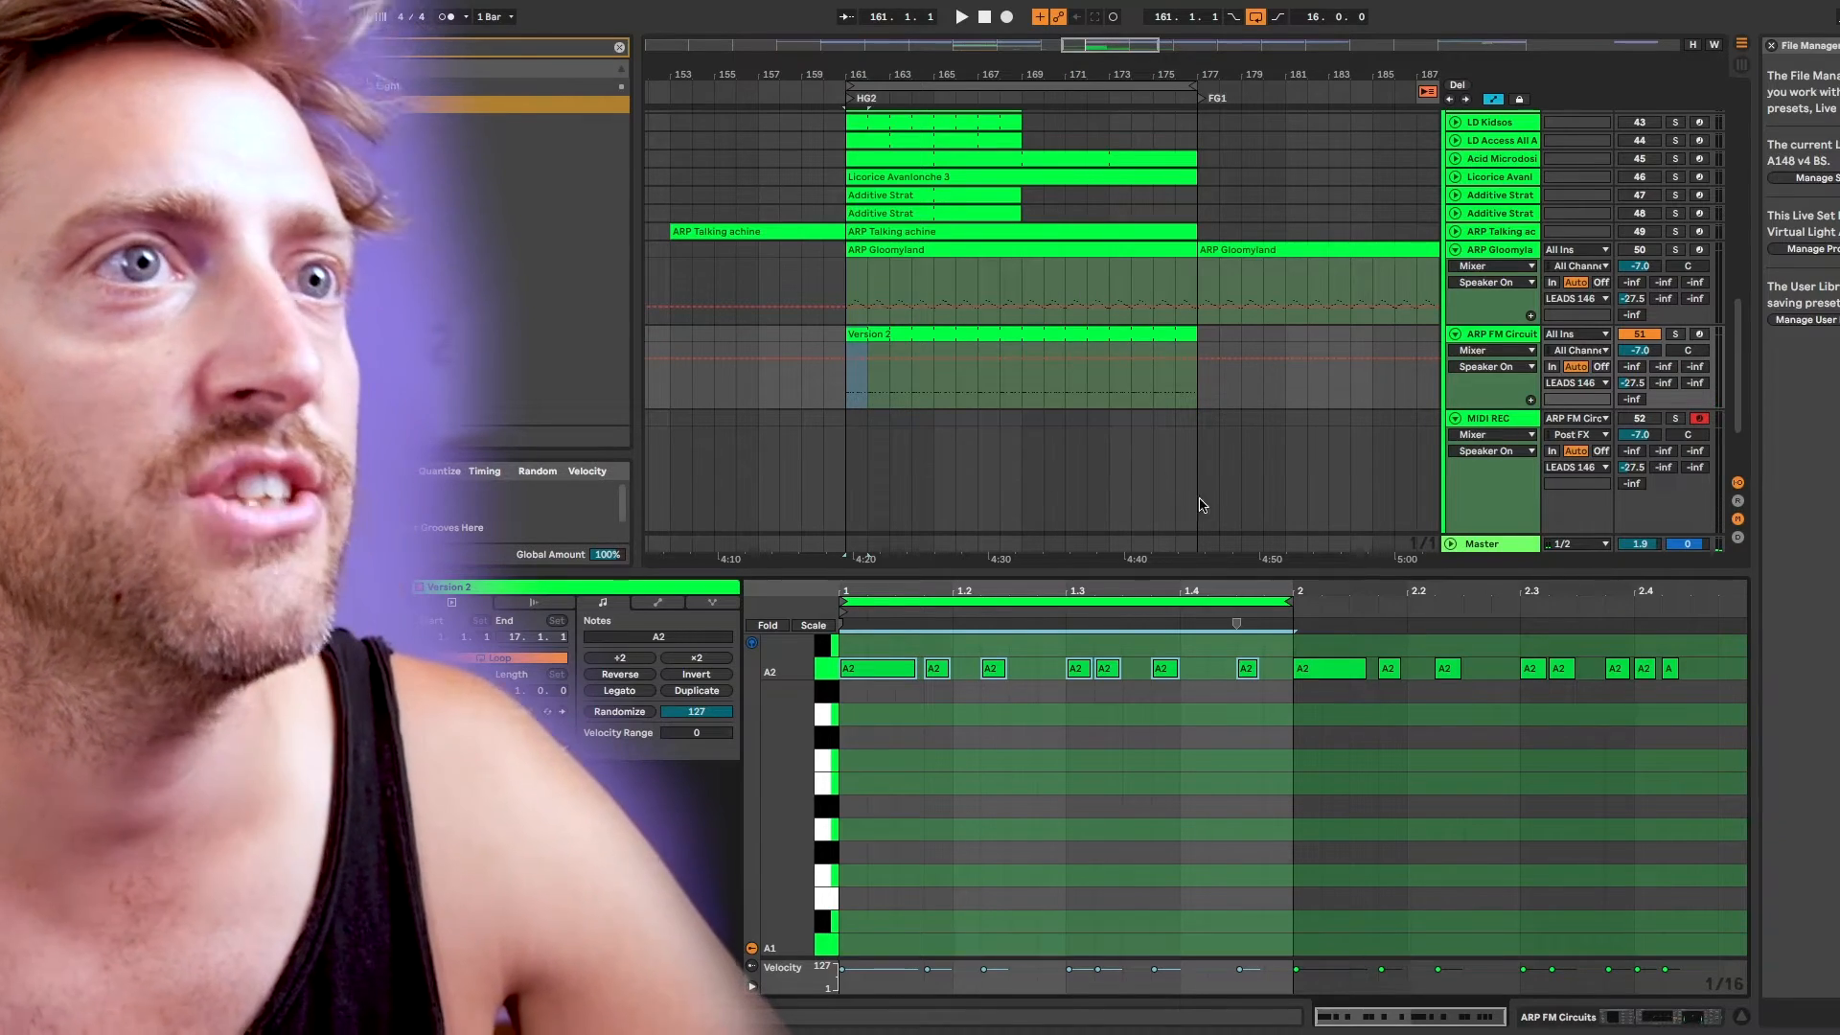
Record onto the MIDI REC track while varying the start and end of Version 2's loop, and restore the one-bar loop
left_click(809, 425)
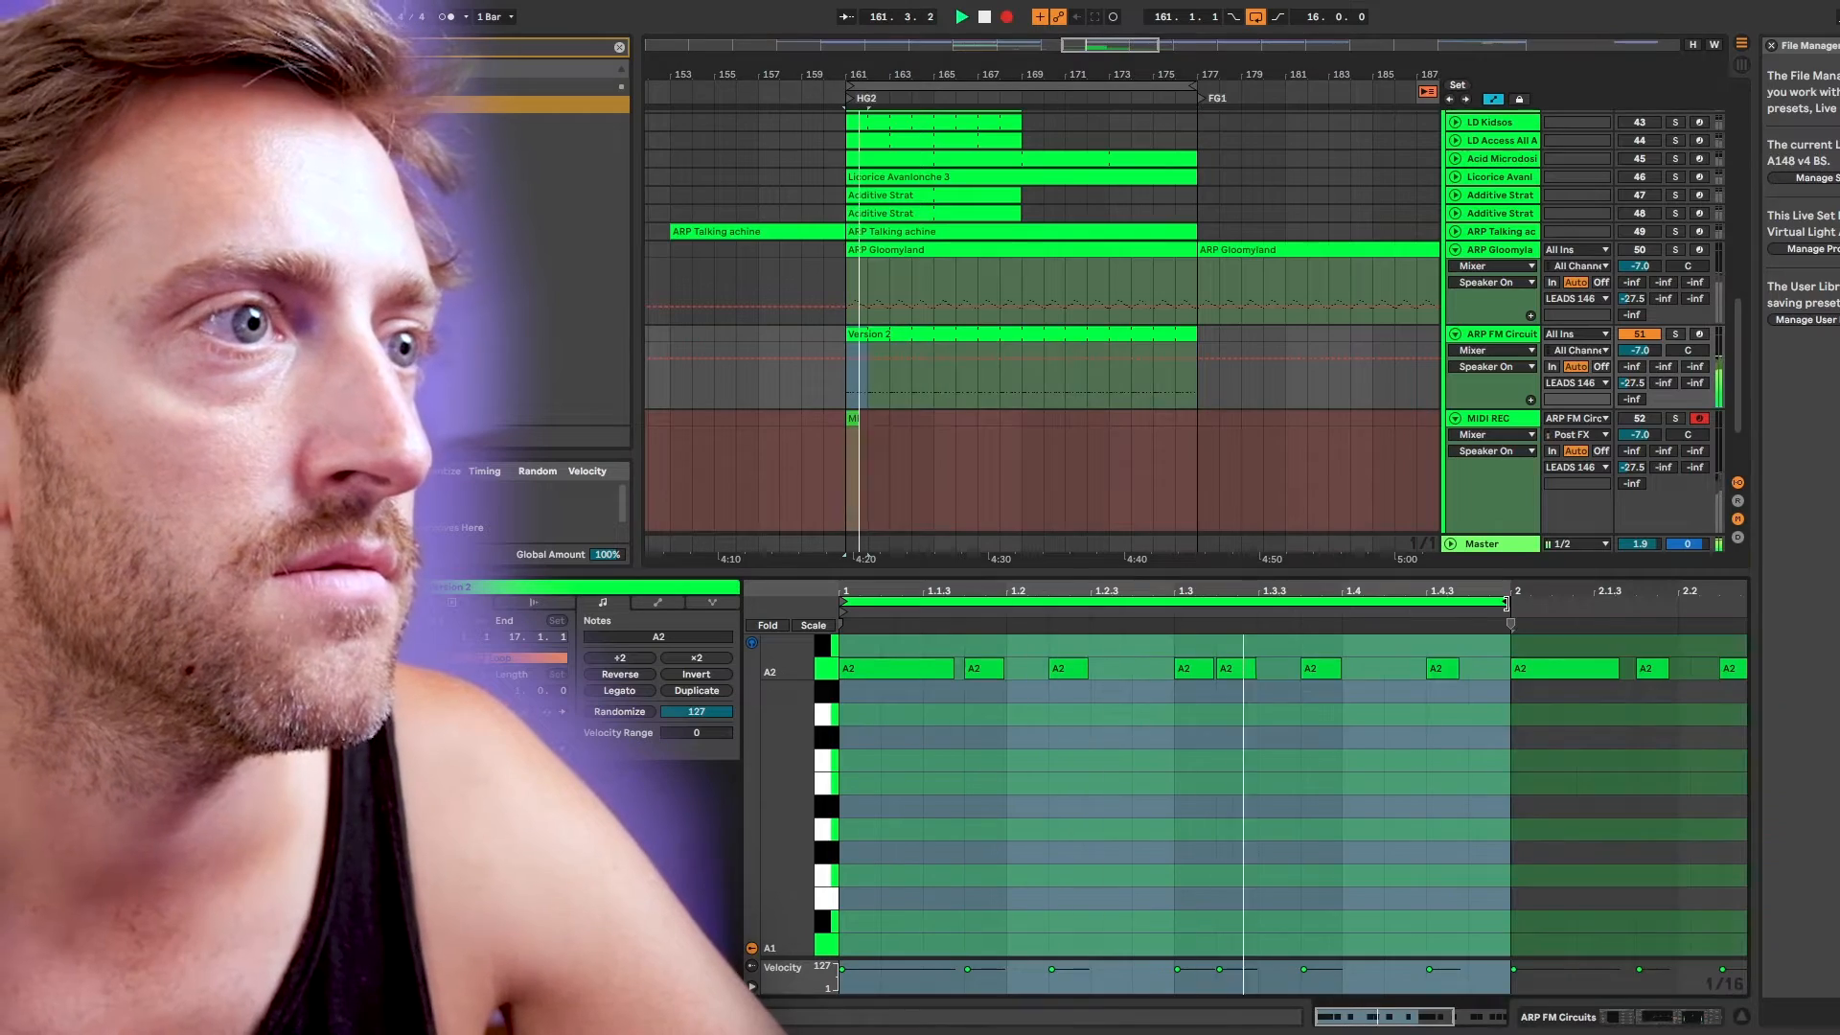
mouse_move(1506, 604)
left_mouse_down()
mouse_move(1051, 623)
mouse_move(1473, 640)
mouse_move(1002, 642)
mouse_move(1500, 661)
mouse_move(1294, 661)
mouse_move(1414, 656)
left_mouse_up()
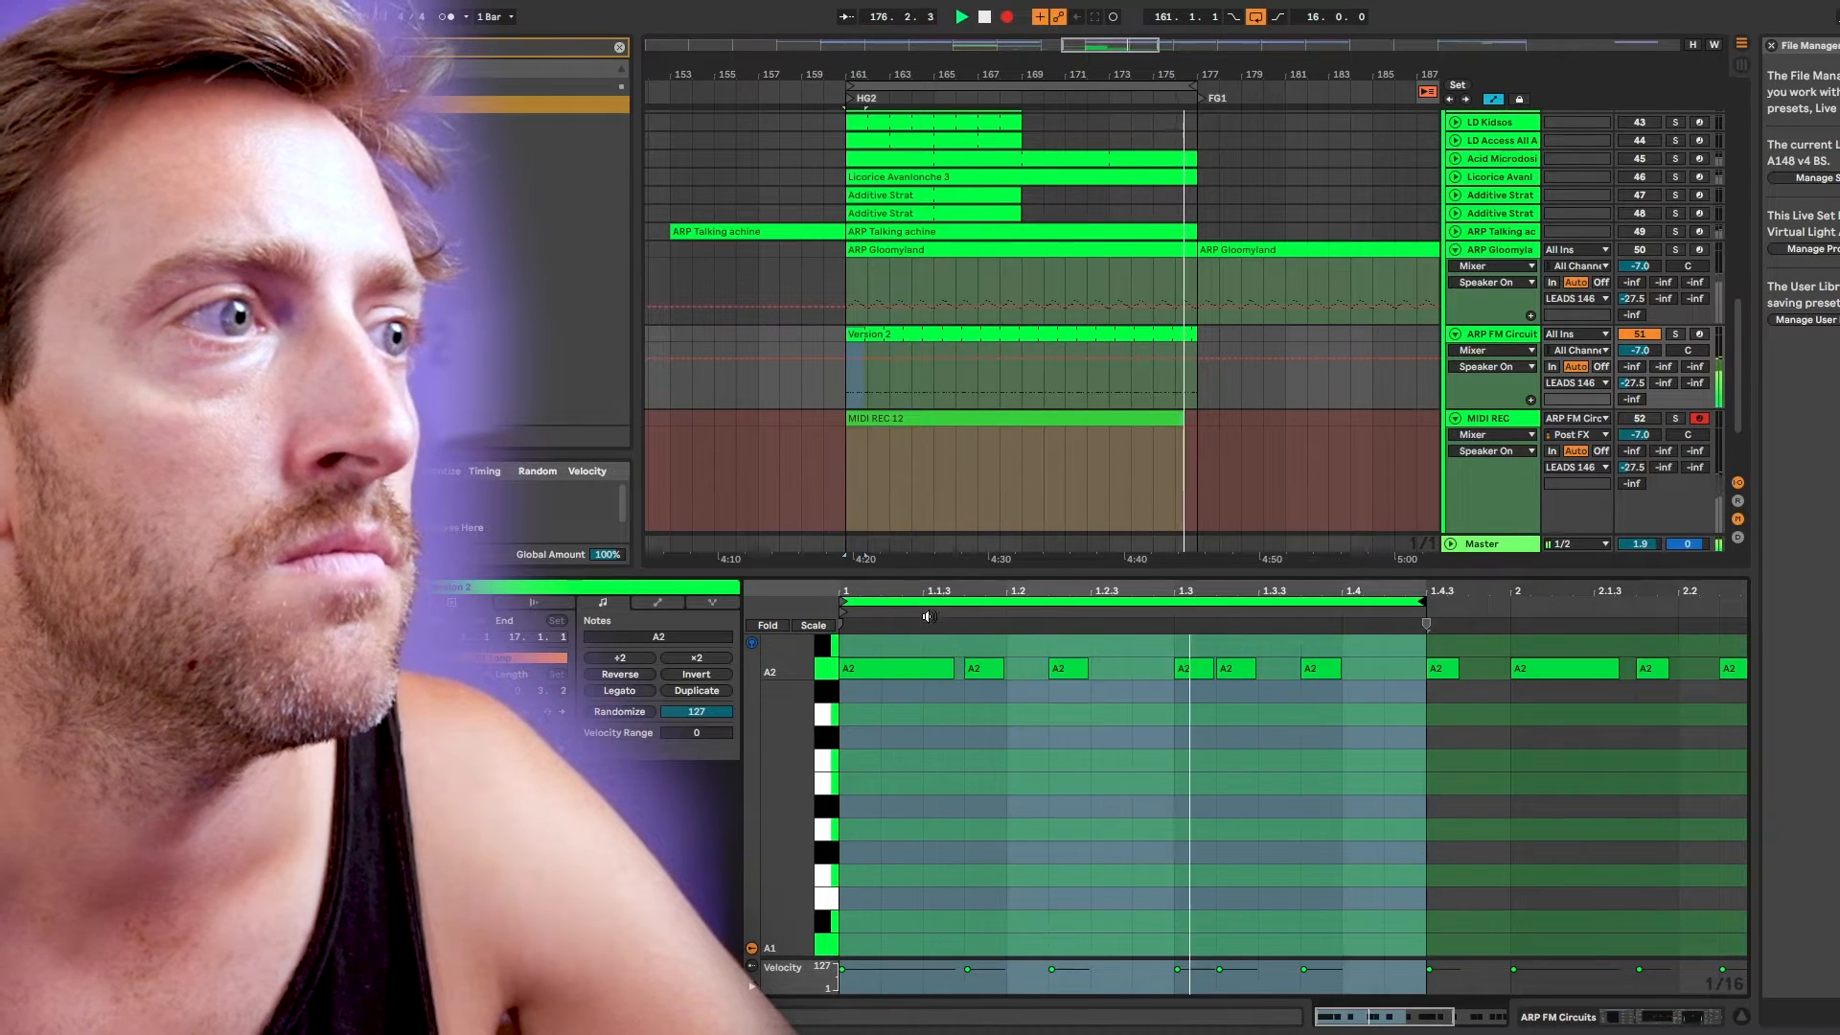
left_click_drag(843, 603, 1053, 606)
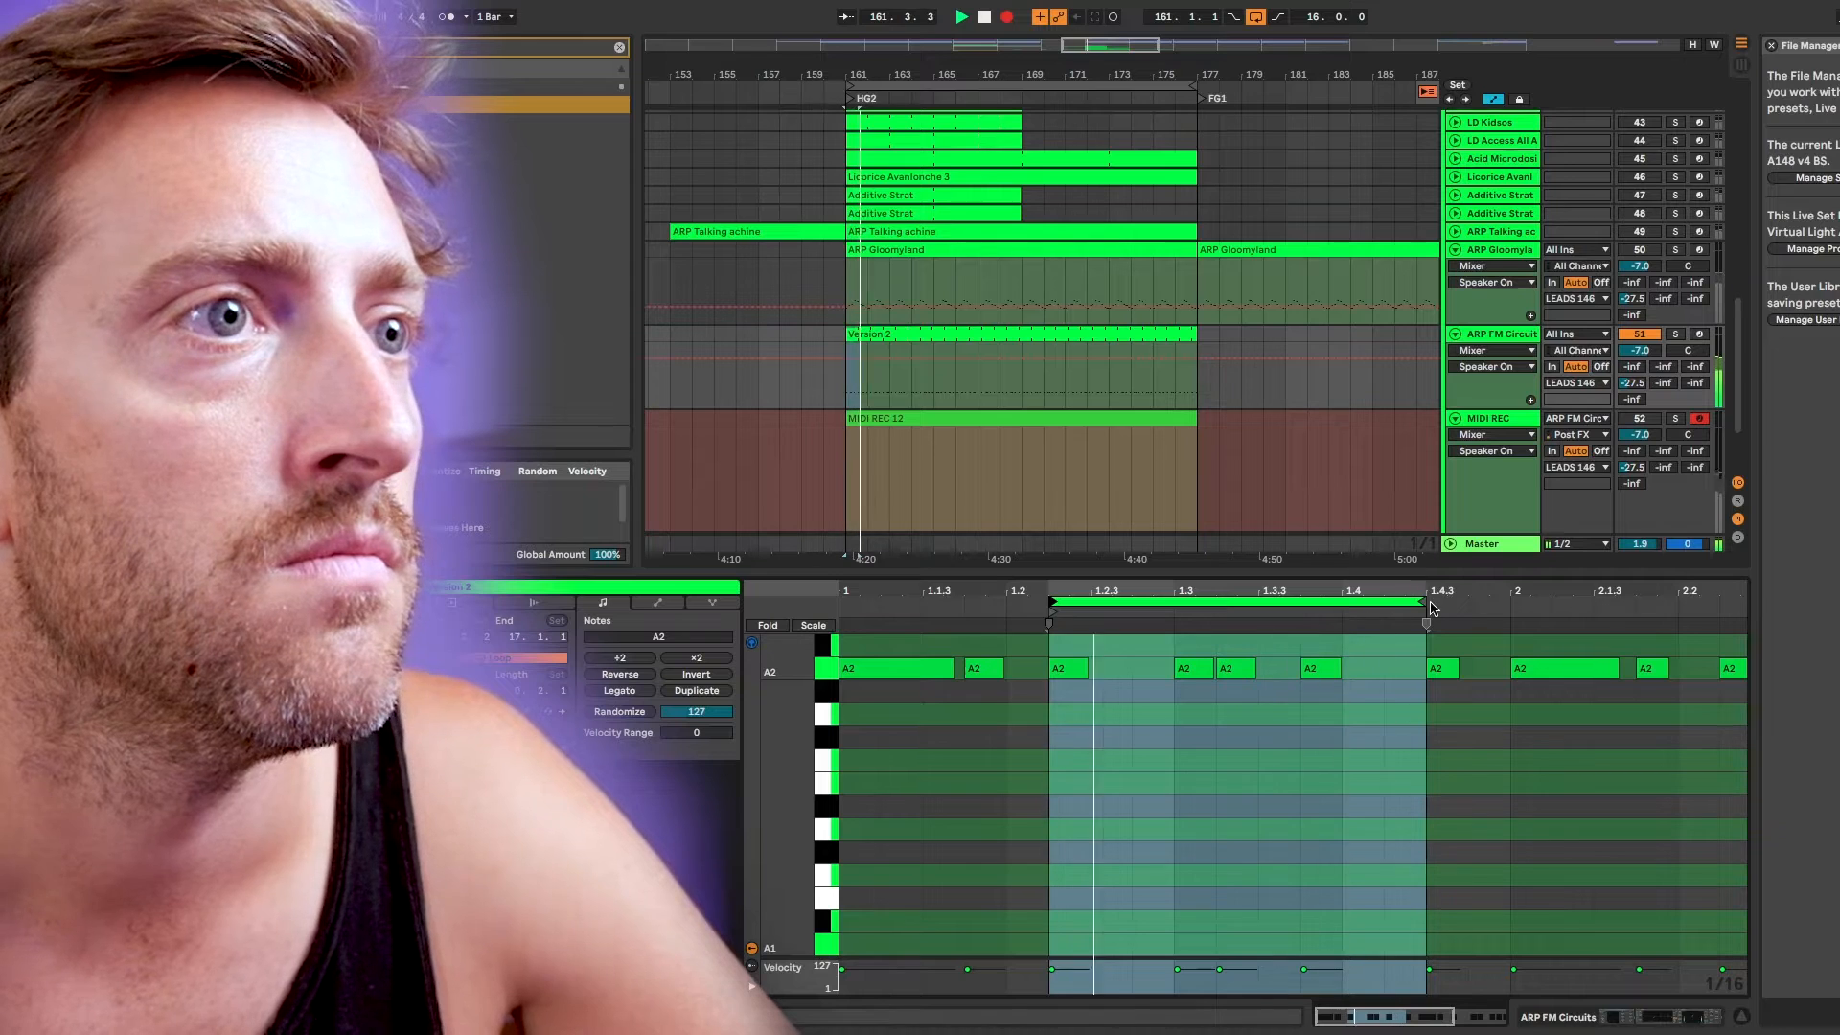
mouse_move(1423, 602)
left_mouse_down()
mouse_move(1506, 605)
mouse_move(1301, 606)
mouse_move(1507, 605)
left_mouse_up()
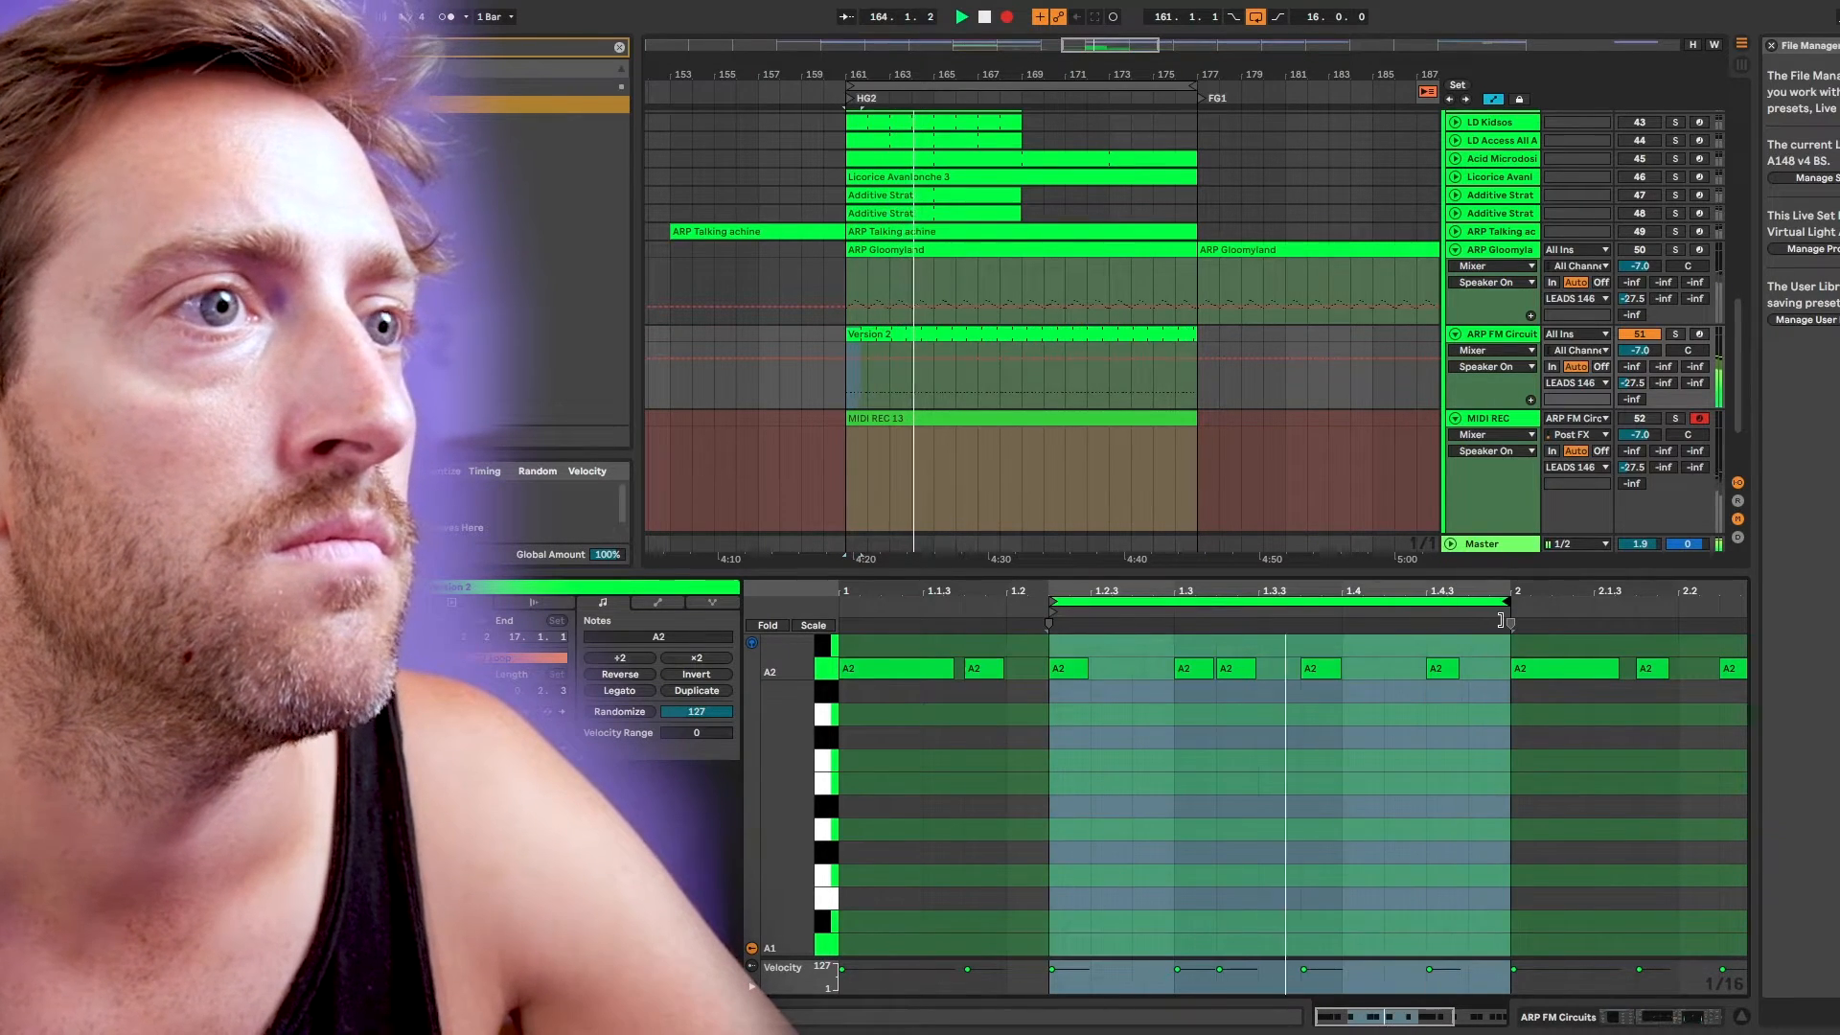
left_click_drag(1335, 606, 1249, 608)
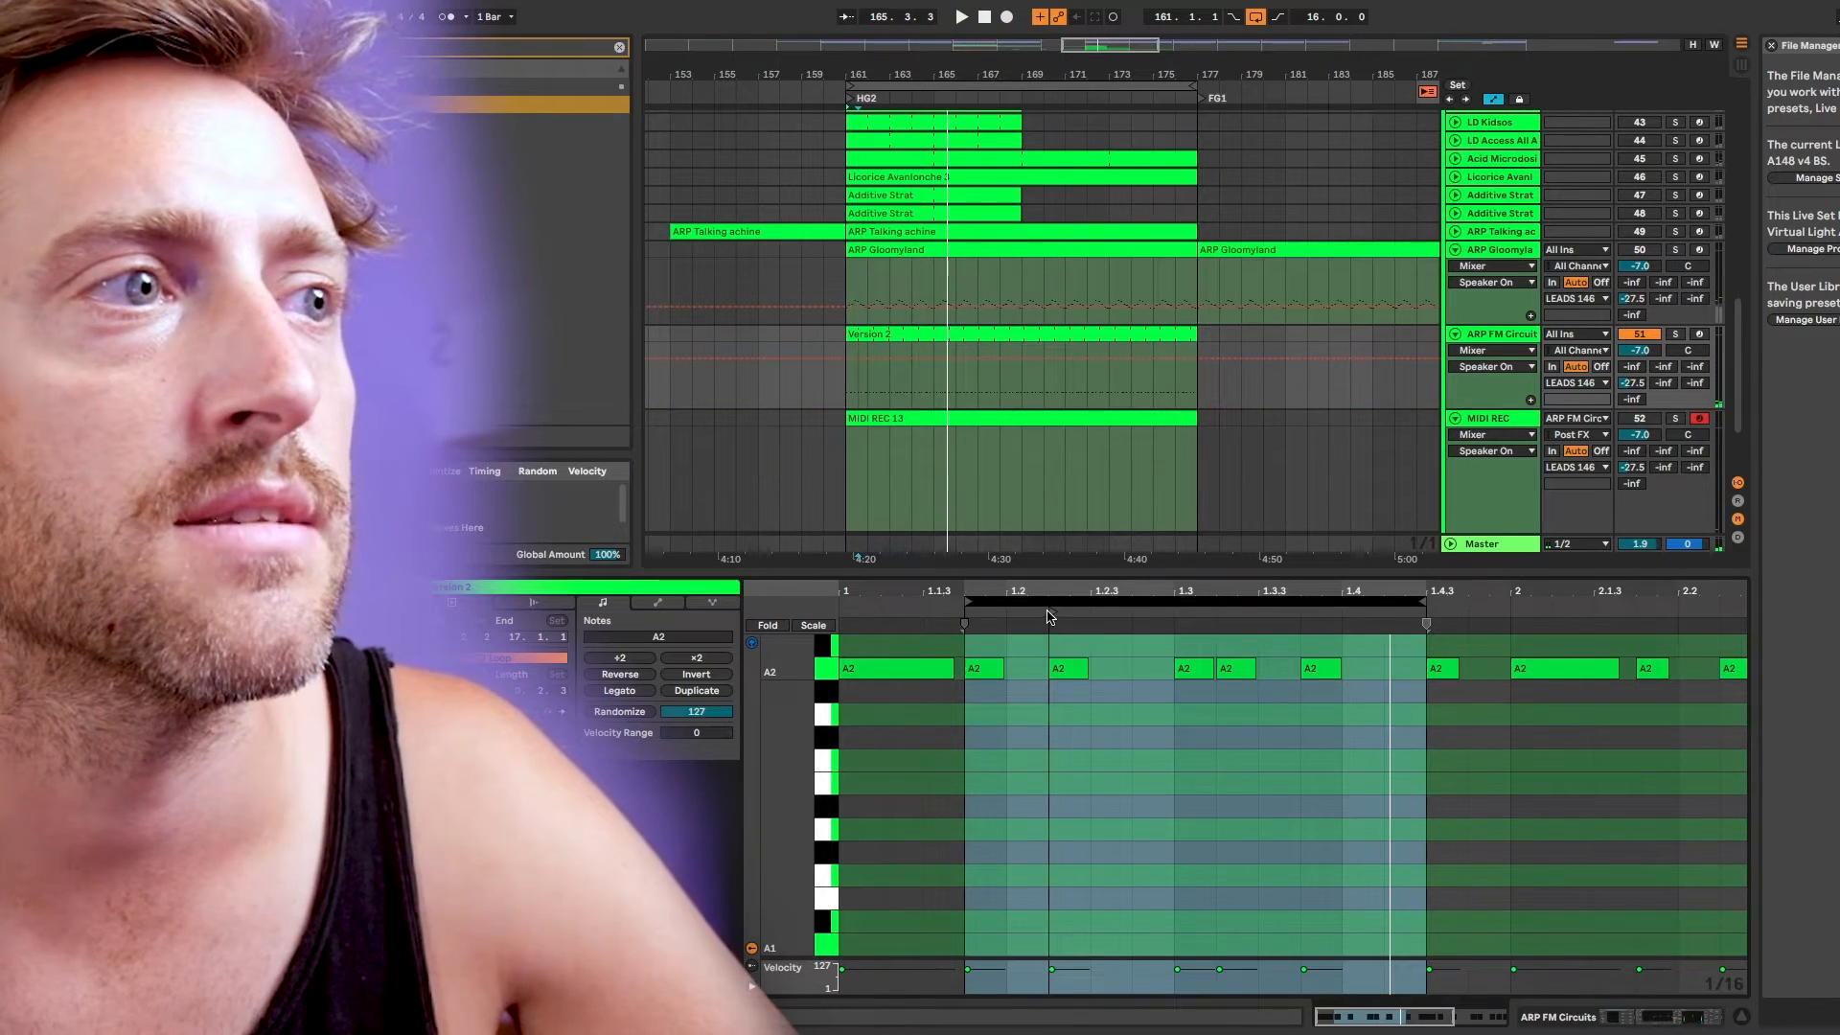
left_click_drag(970, 603, 842, 604)
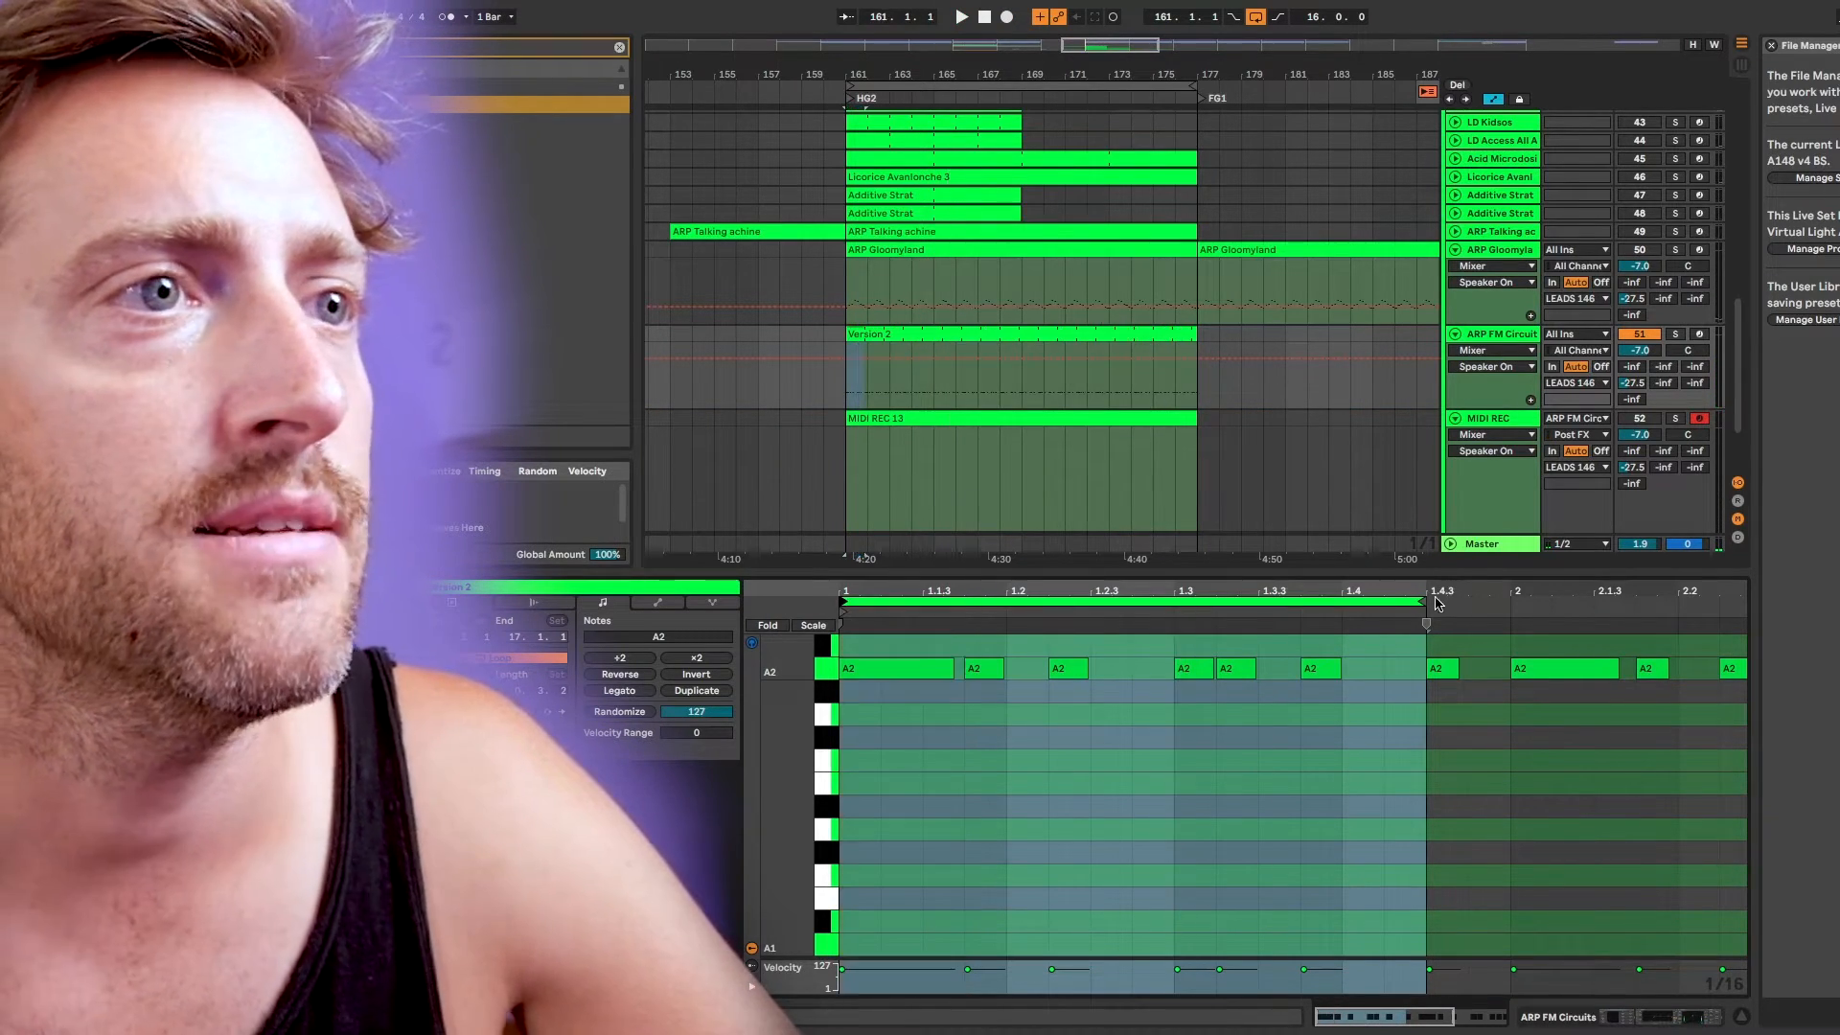
left_click_drag(1422, 602, 1503, 604)
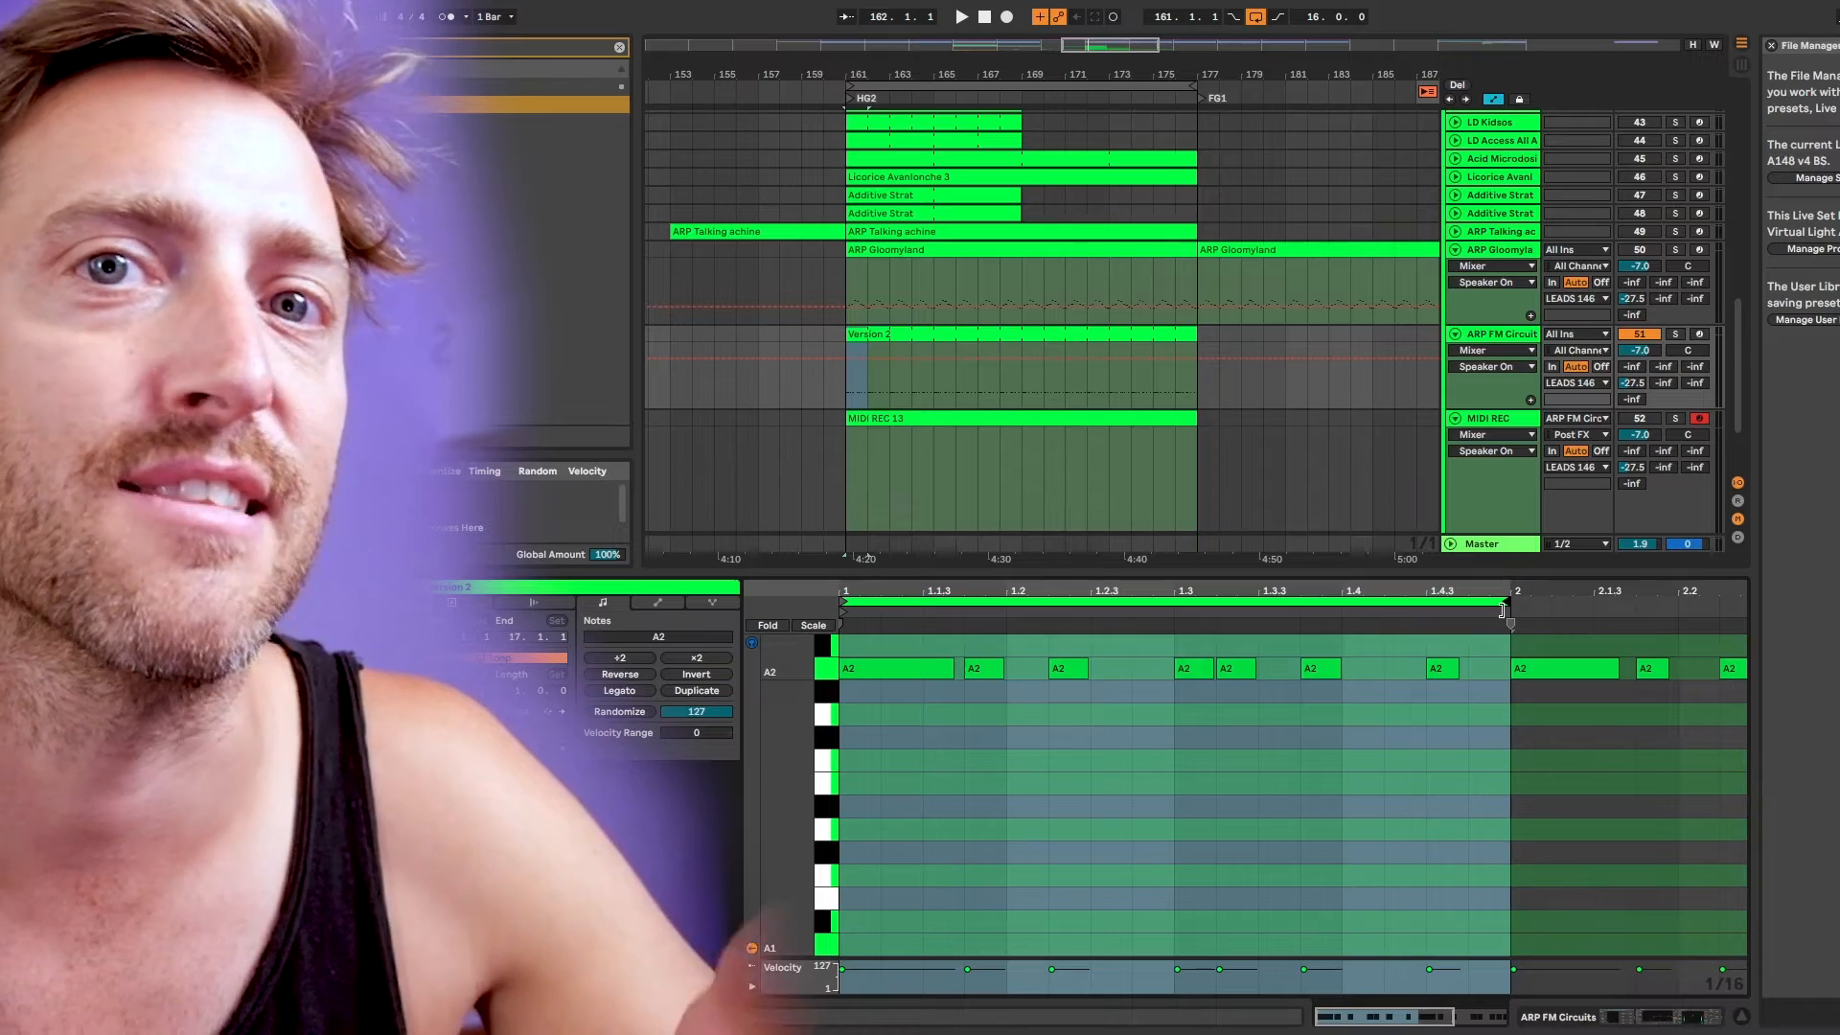
Extend the MIDI REC 13 clip to span bars 161 to 193, and place the Version 2 clip directly before bar 161
scroll(909, 371, "down", 2)
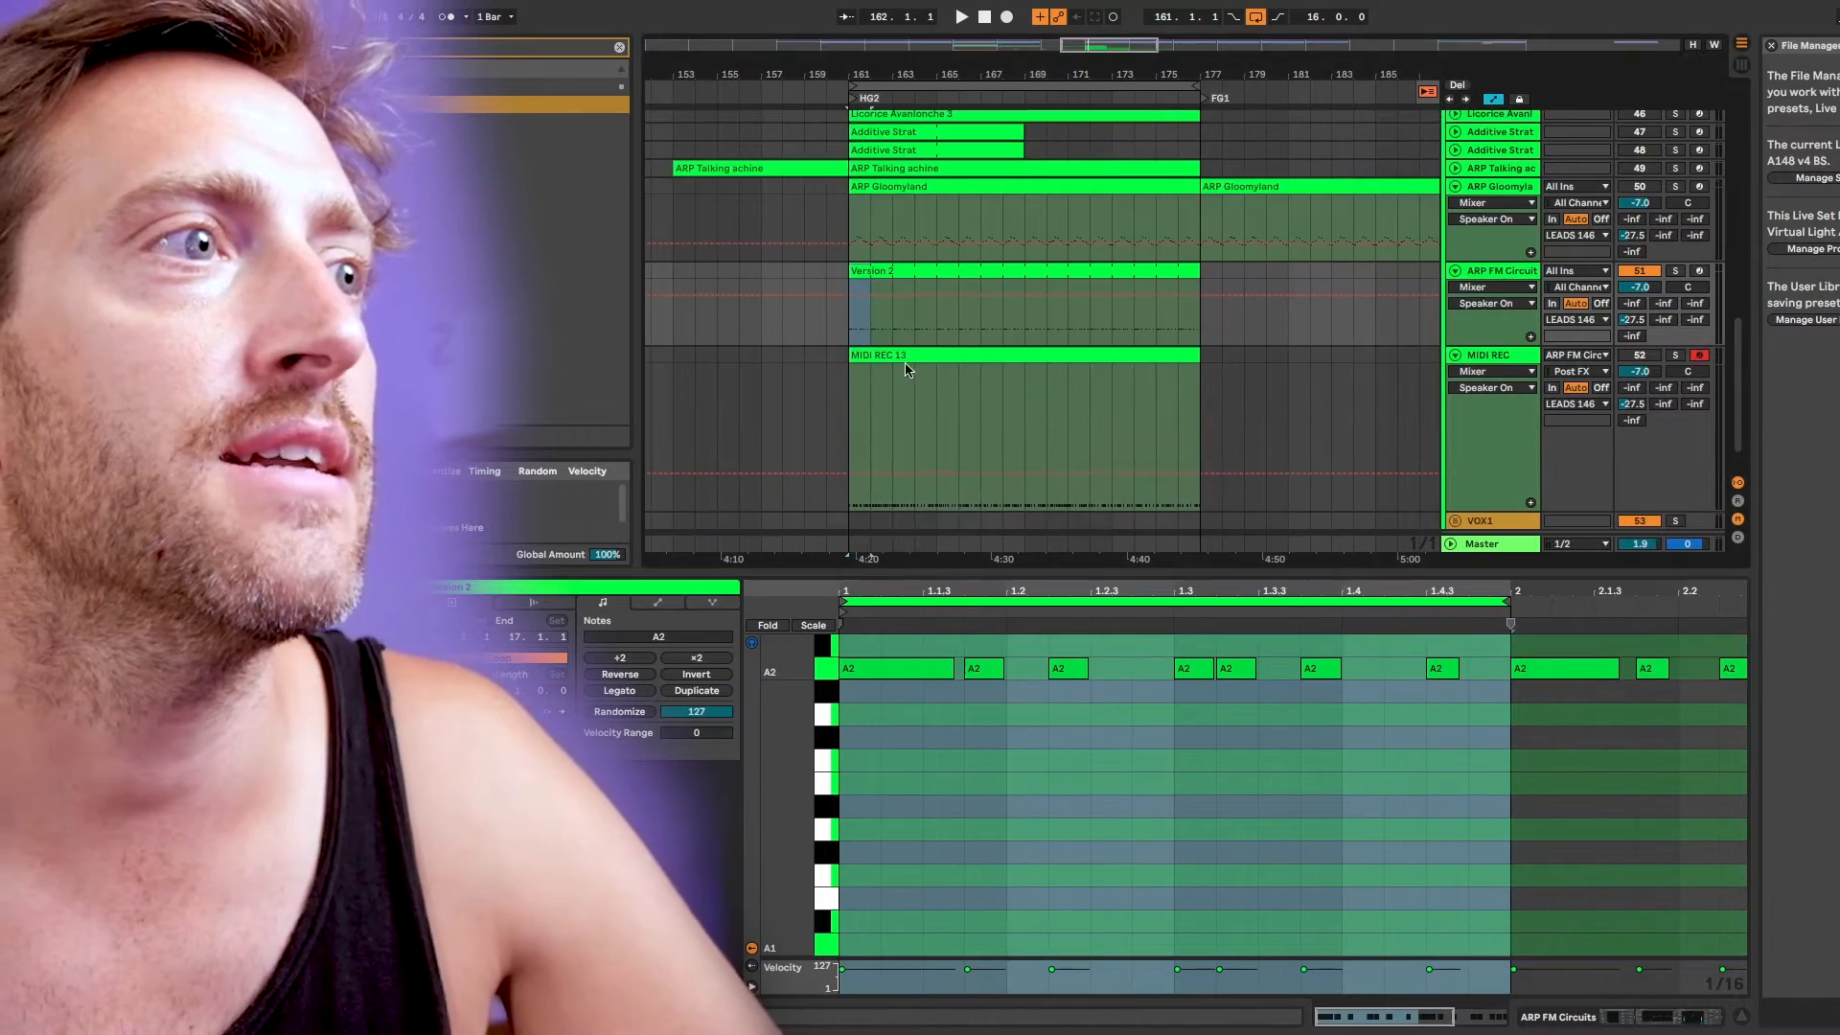
left_click(909, 371)
scroll(968, 810, "up", 10)
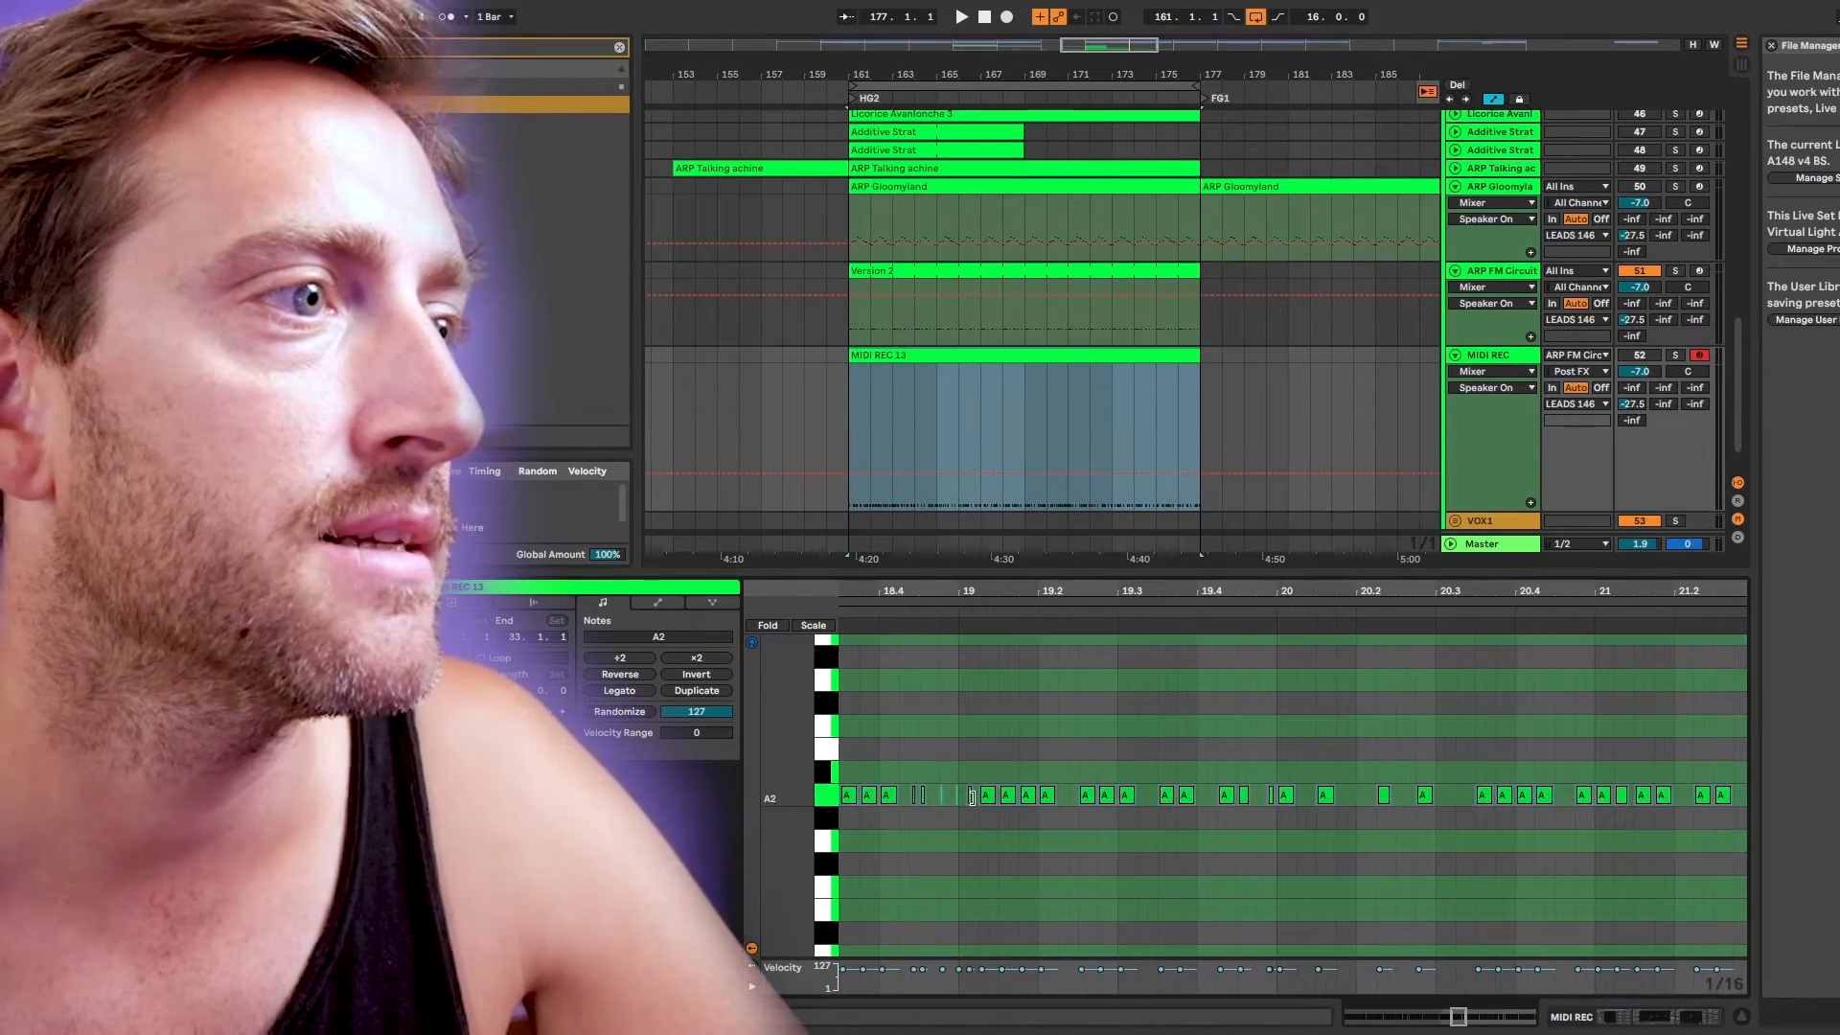
scroll(974, 803, "left", 10)
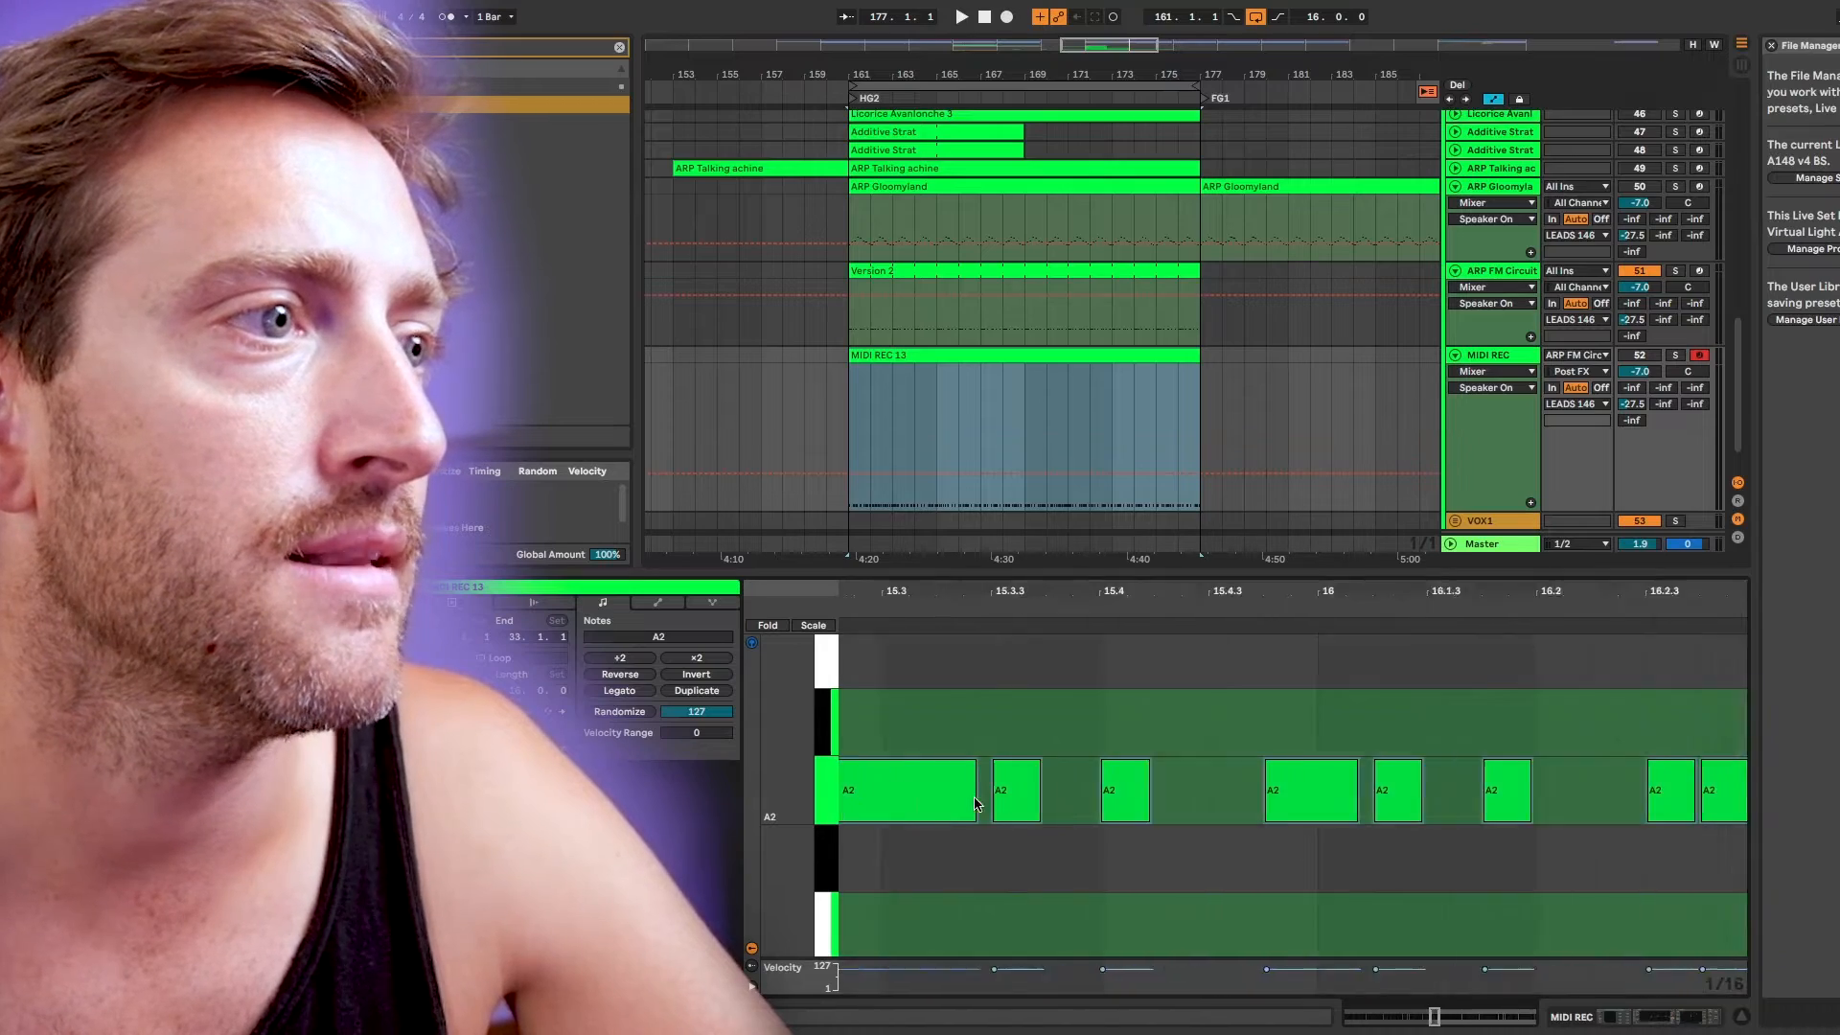
scroll(974, 803, "down", 10)
scroll(878, 354, "down", 3)
left_click_drag(878, 355, 1139, 363)
mouse_move(1140, 362)
left_mouse_down()
mouse_move(1193, 371)
mouse_move(1155, 364)
left_mouse_up()
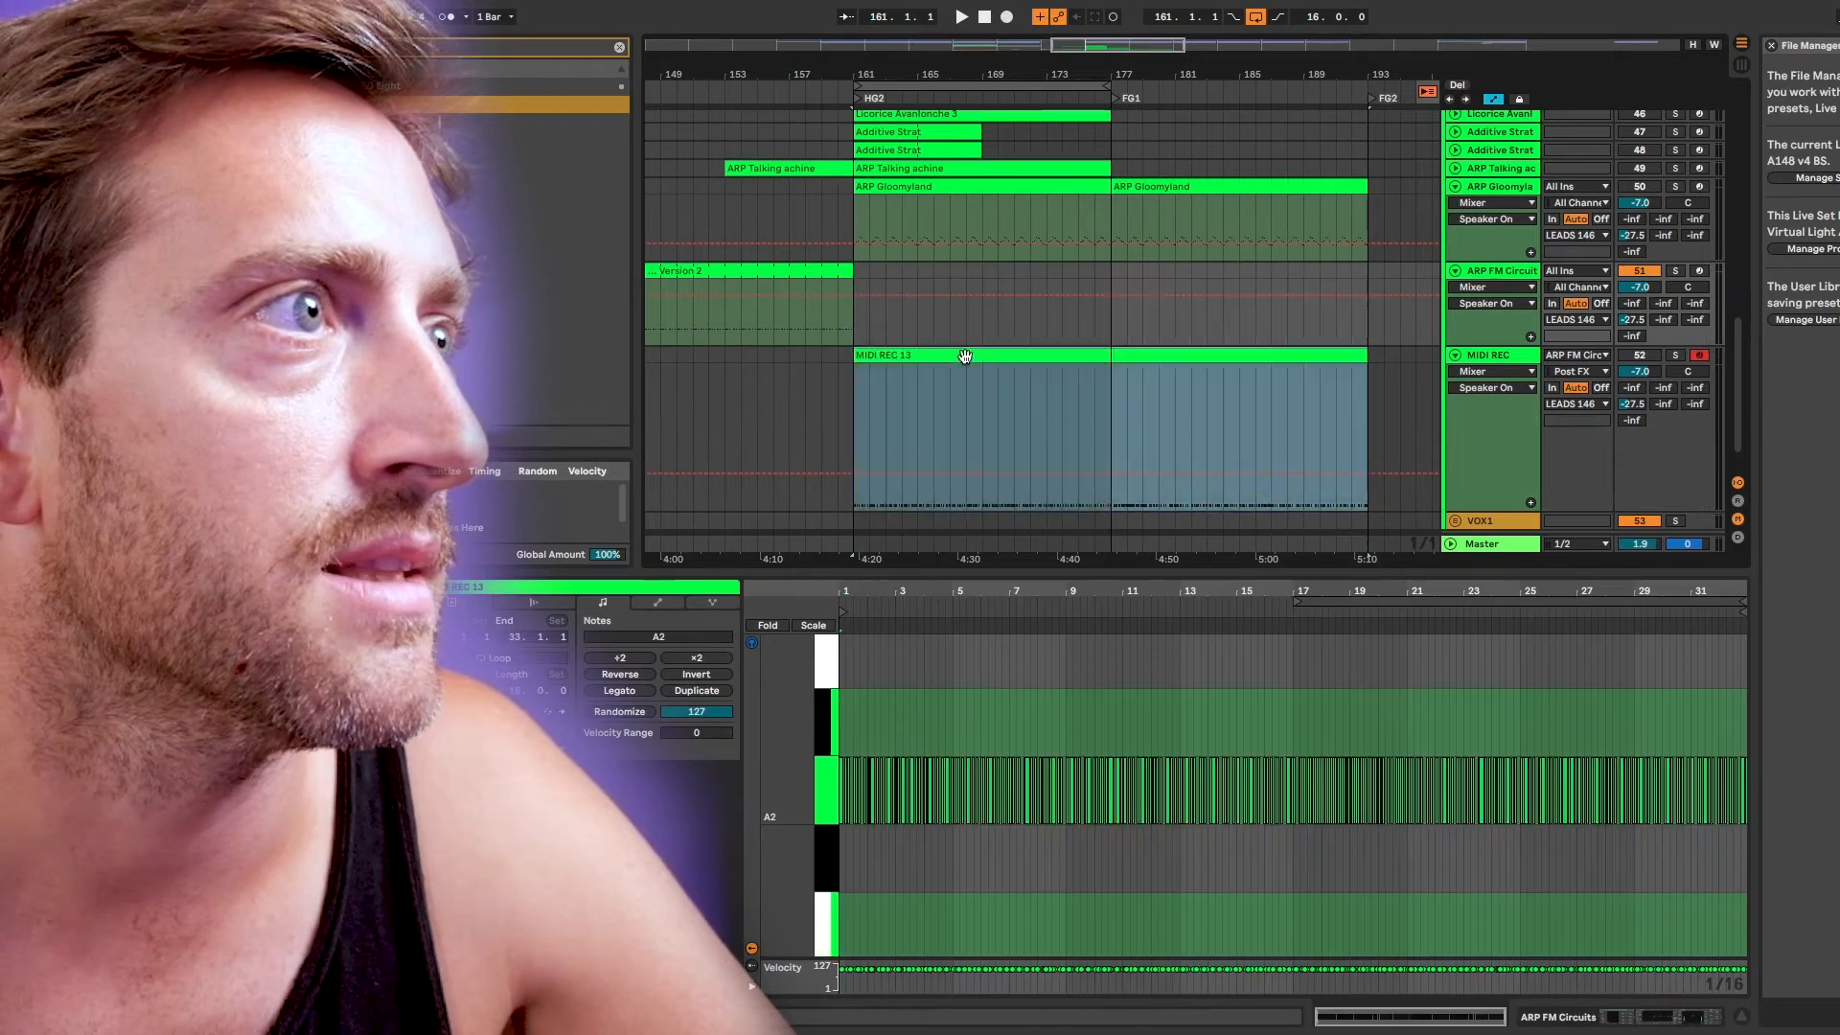
Move the MIDI REC 13 clip onto the ARP FM Circuits track at bar 161 and quantize all its notes to the 1/16 grid
left_click_drag(965, 356, 967, 278)
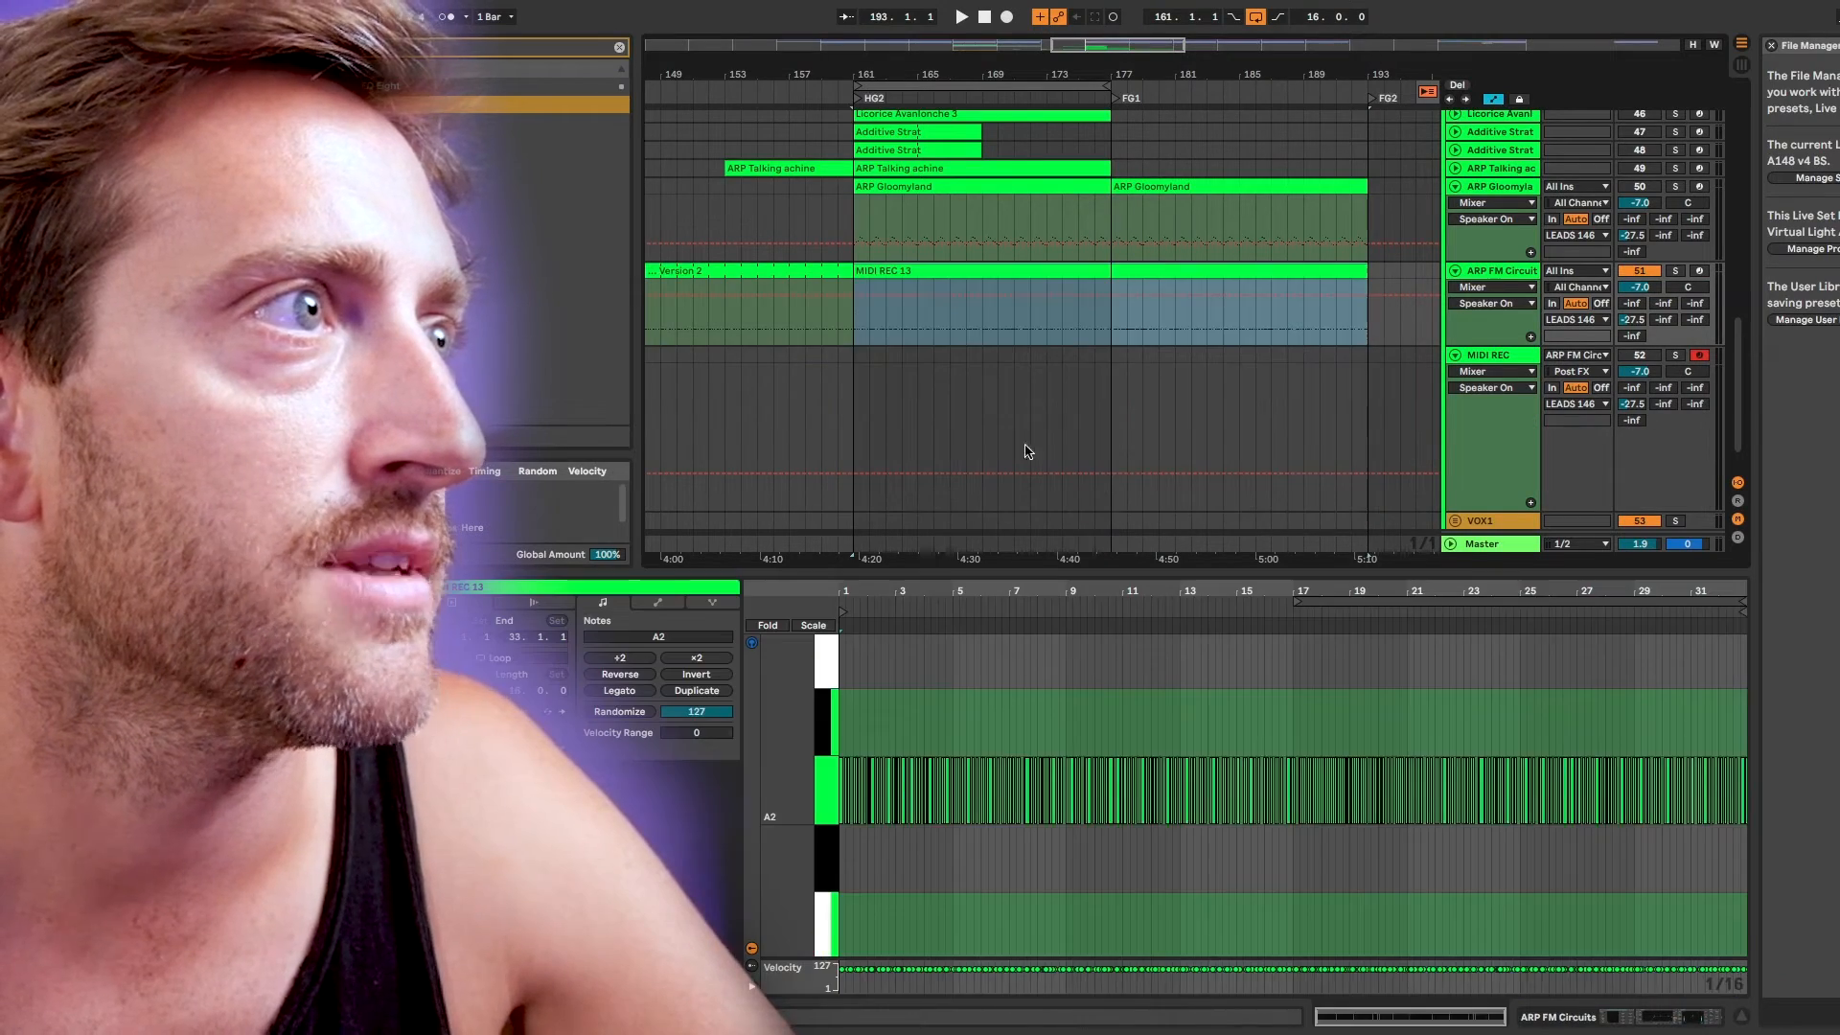
scroll(918, 850, "up", 10)
left_click(1136, 710)
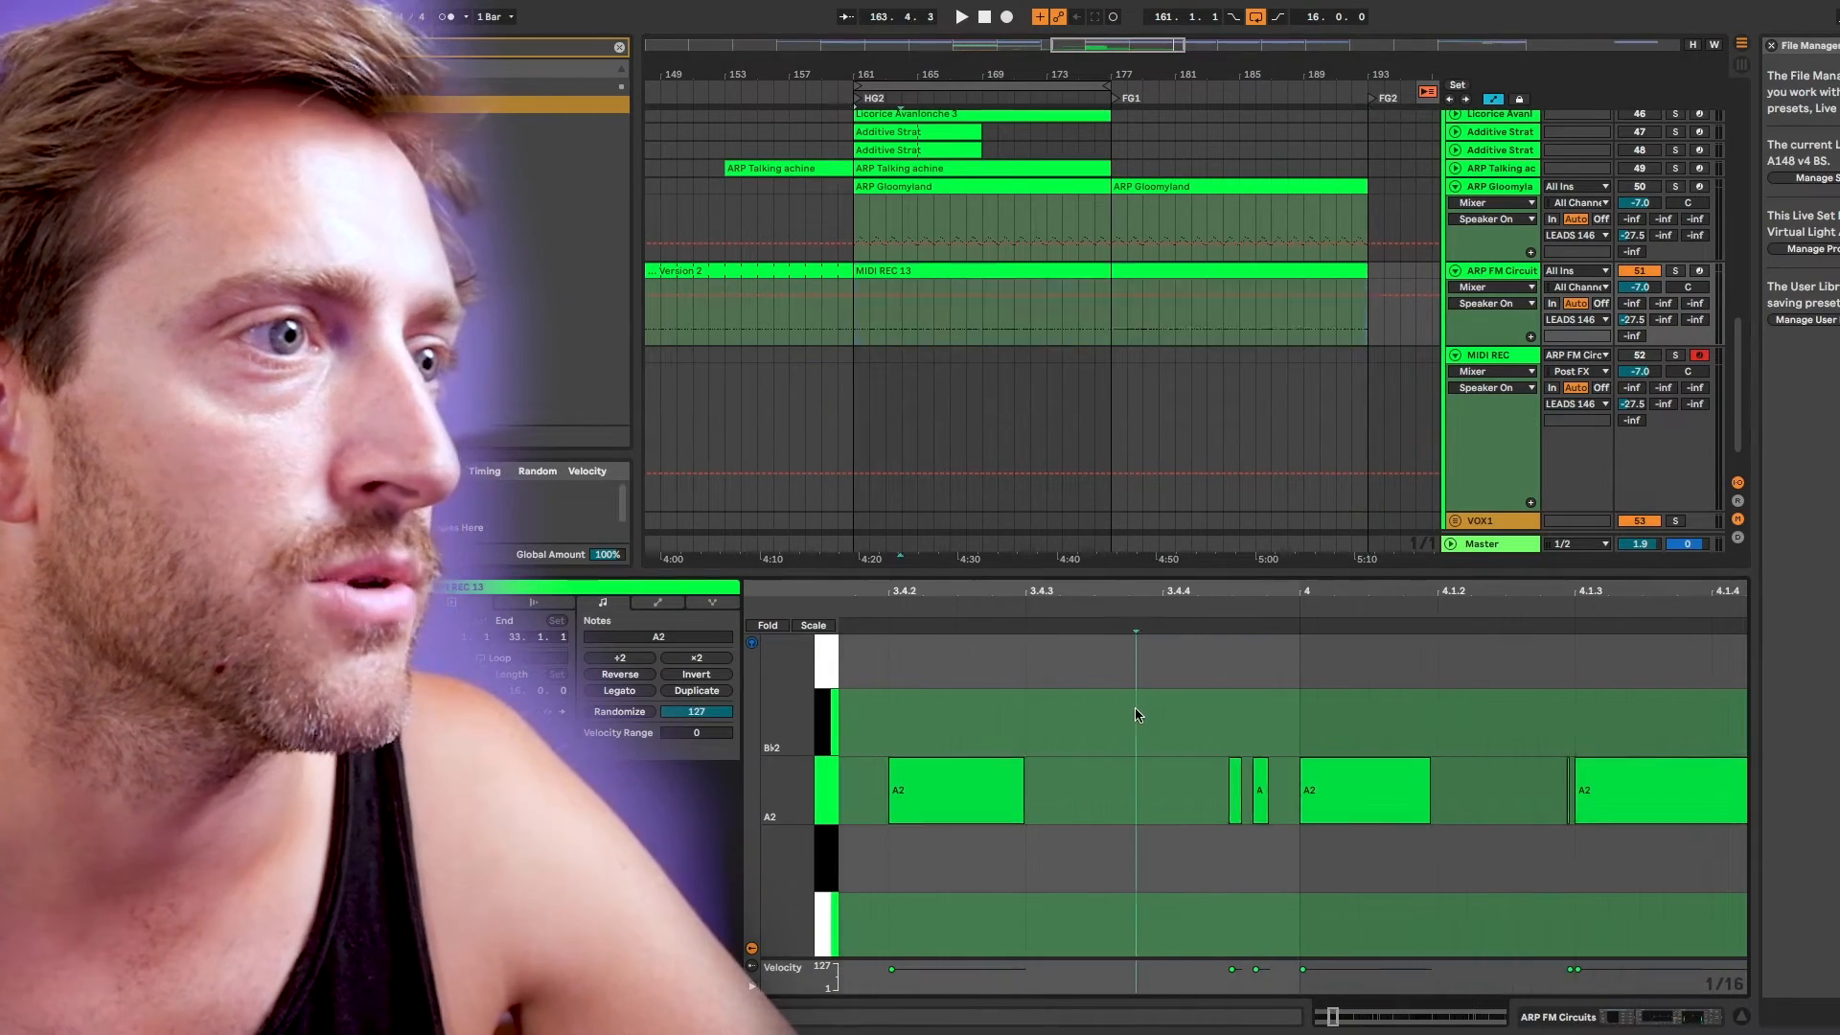
key("ctrl+a")
right_click(1242, 716)
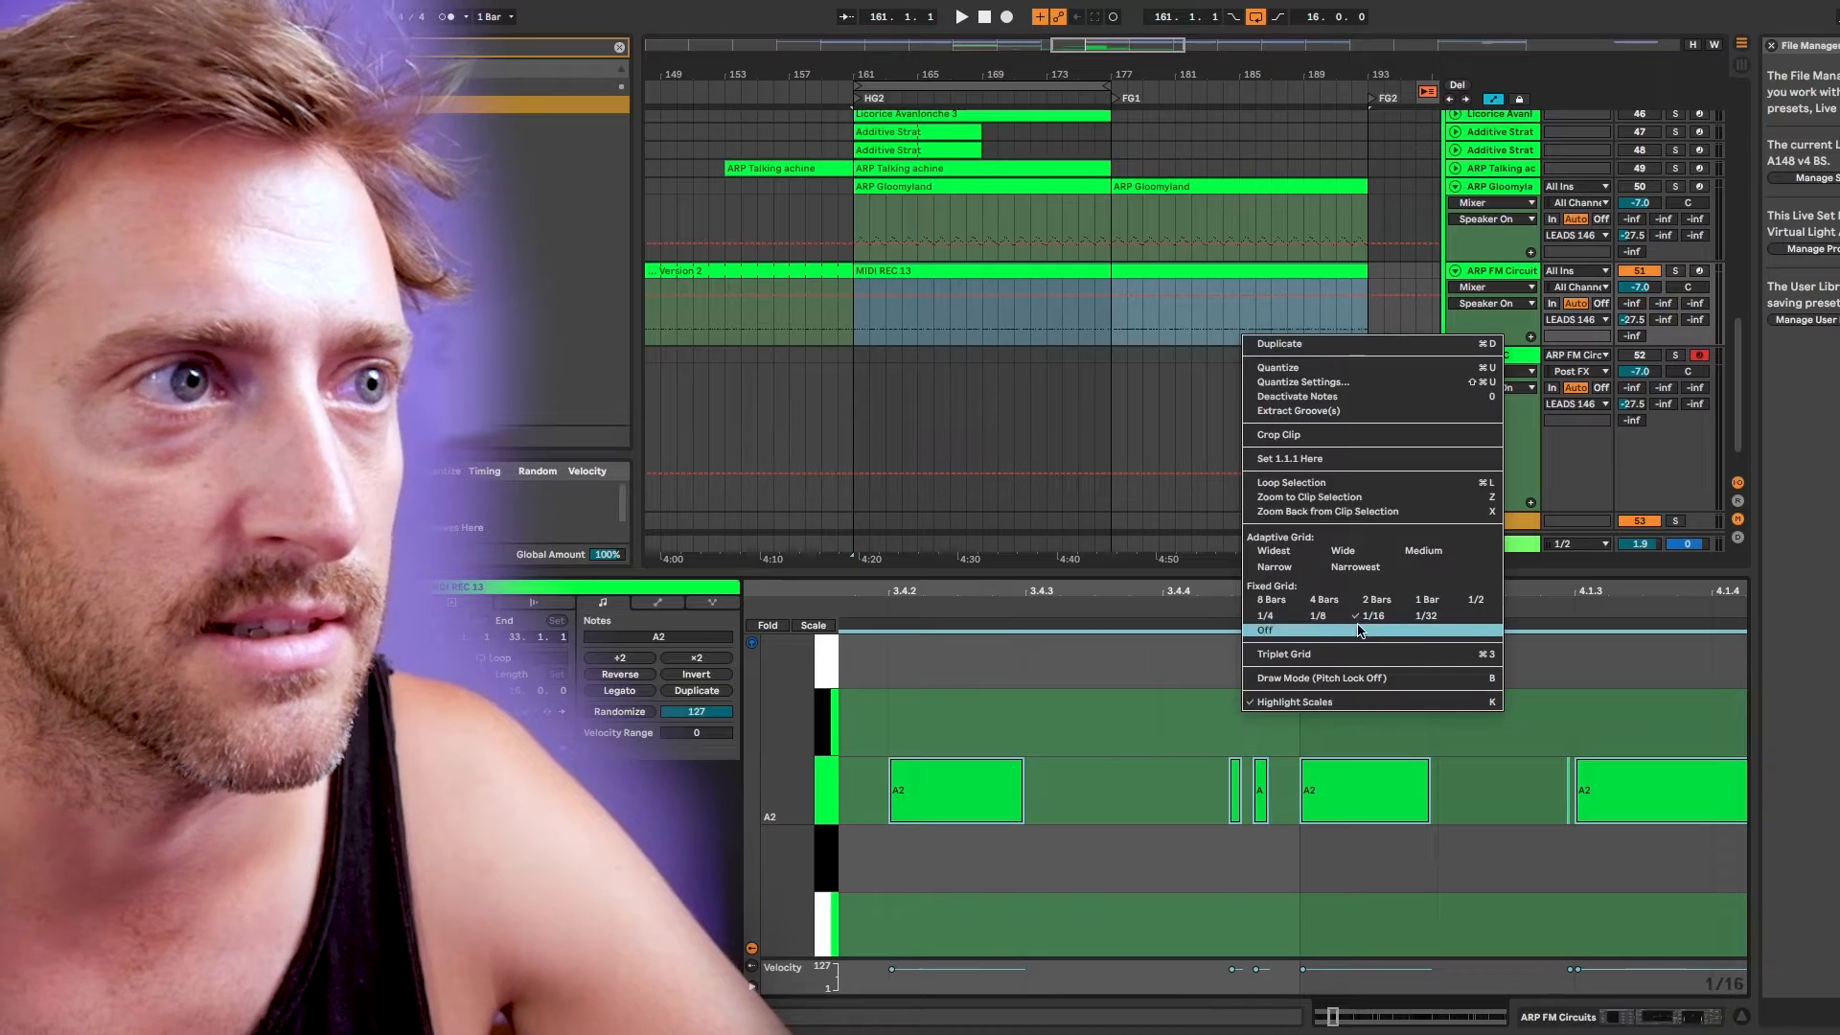
left_click(1374, 617)
left_click(1155, 696)
key("ctrl+a")
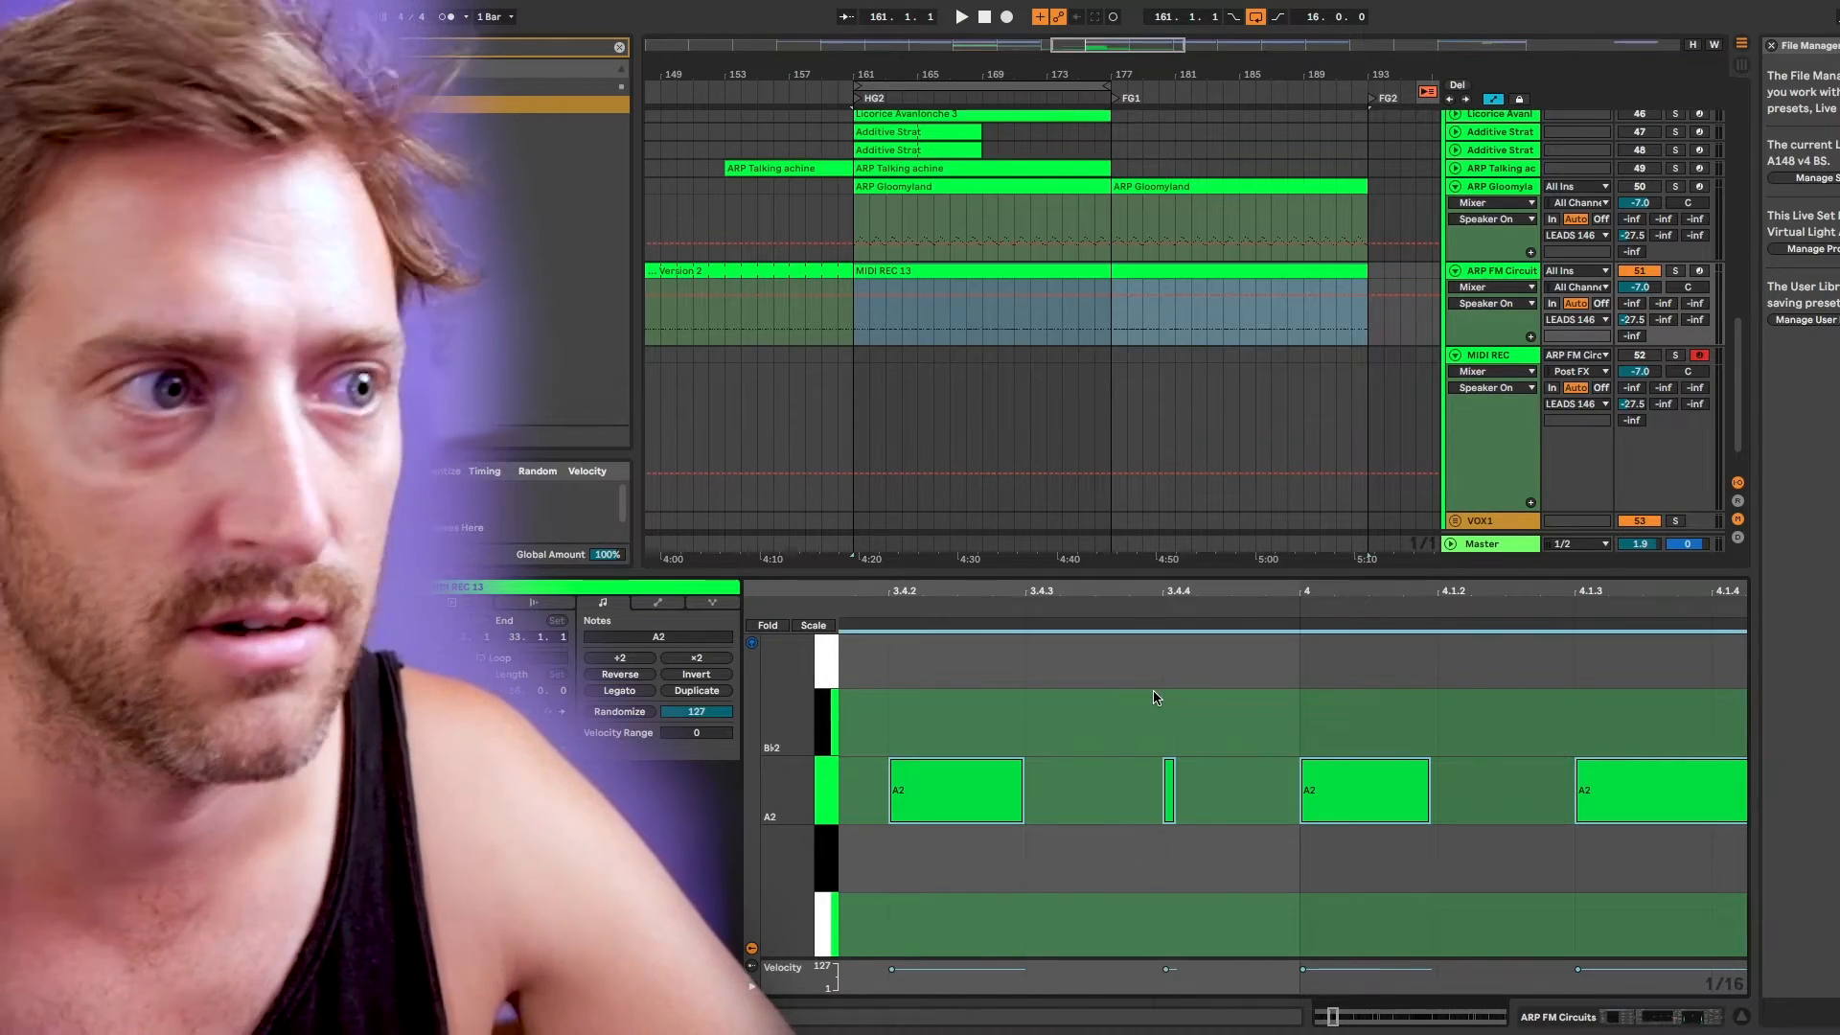
Play back the quantized recording on the ARP FM Circuits track from bar 161
scroll(1046, 351, "down", 2)
double_click(934, 275)
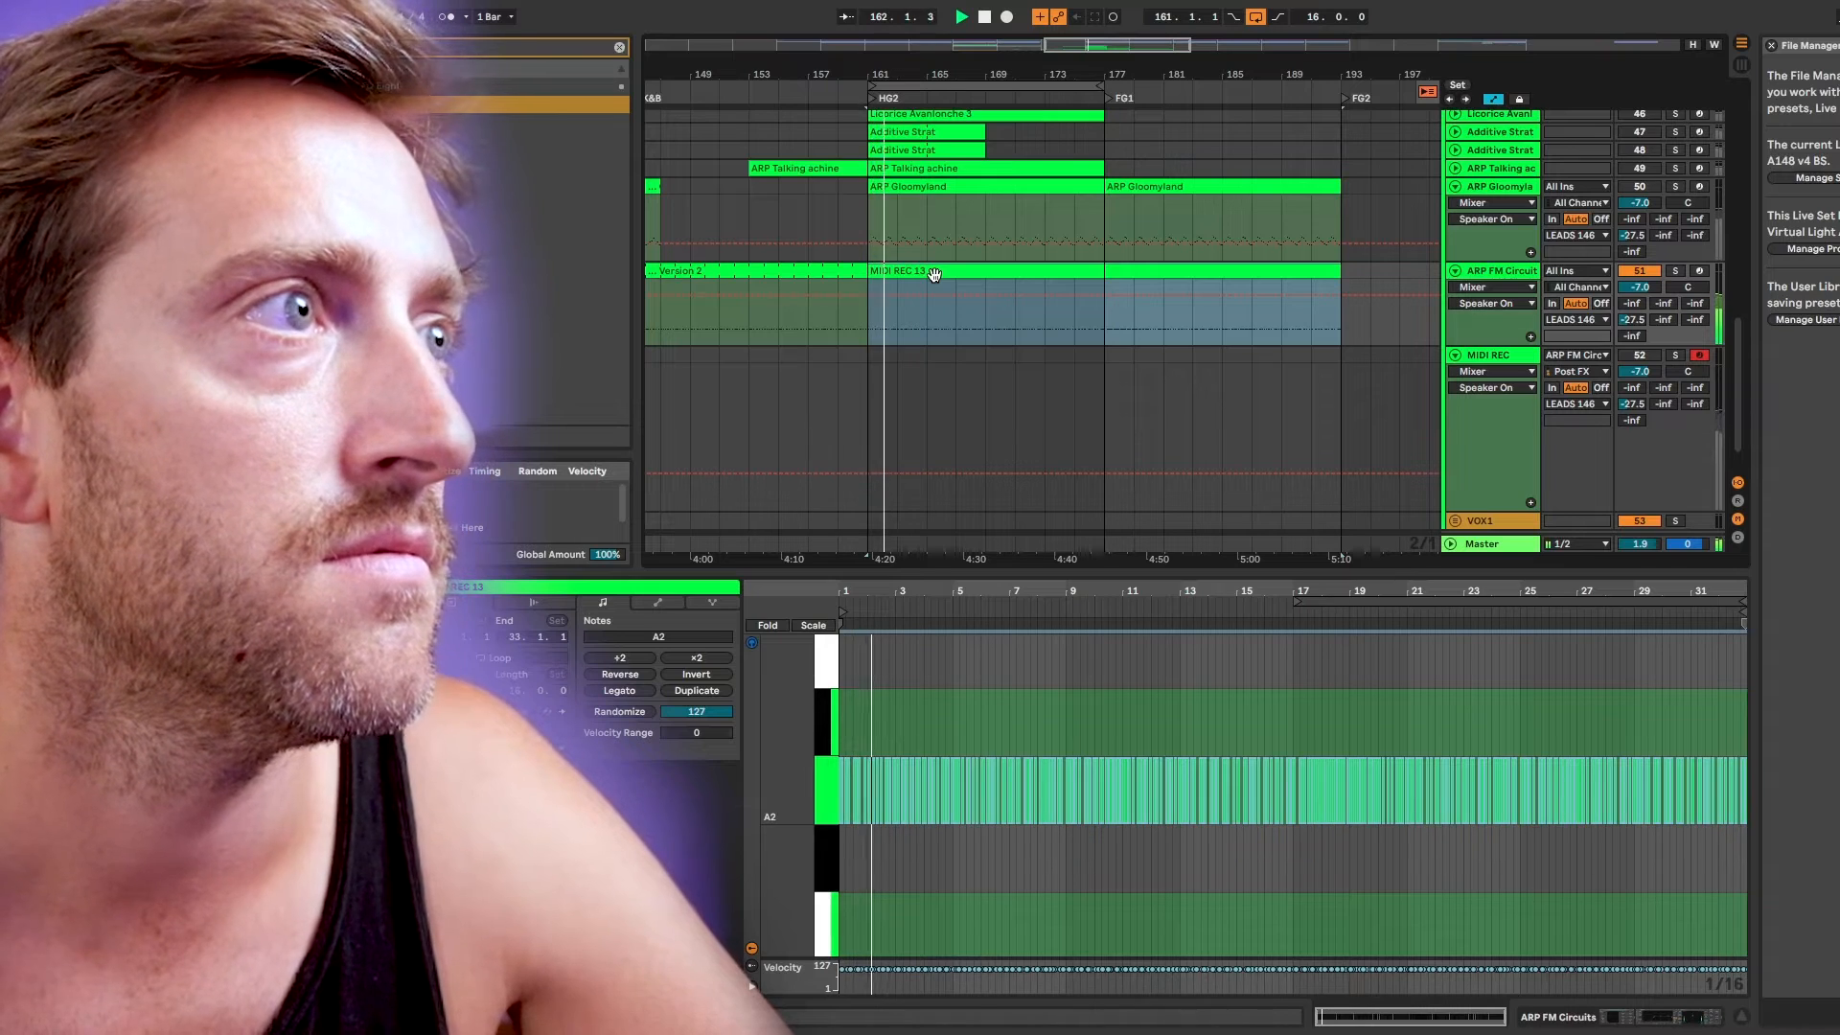
scroll(920, 326, "up", 3)
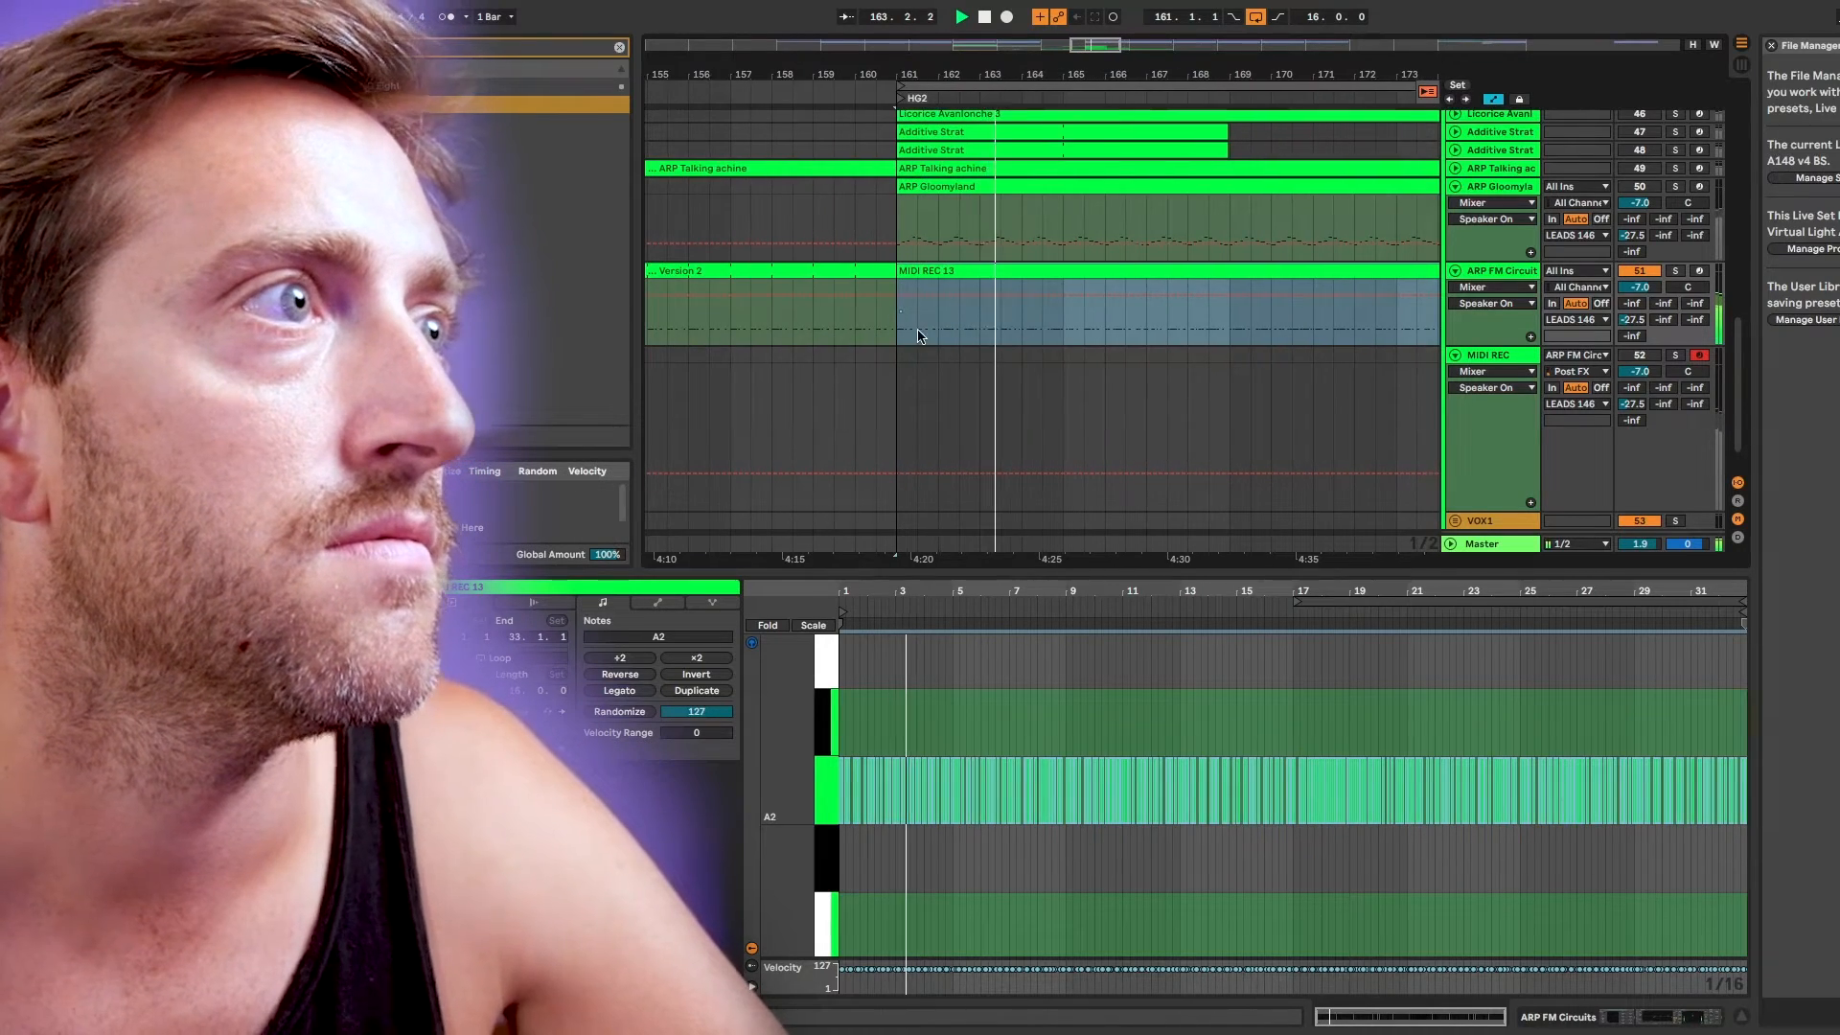
scroll(1064, 324, "right", 1)
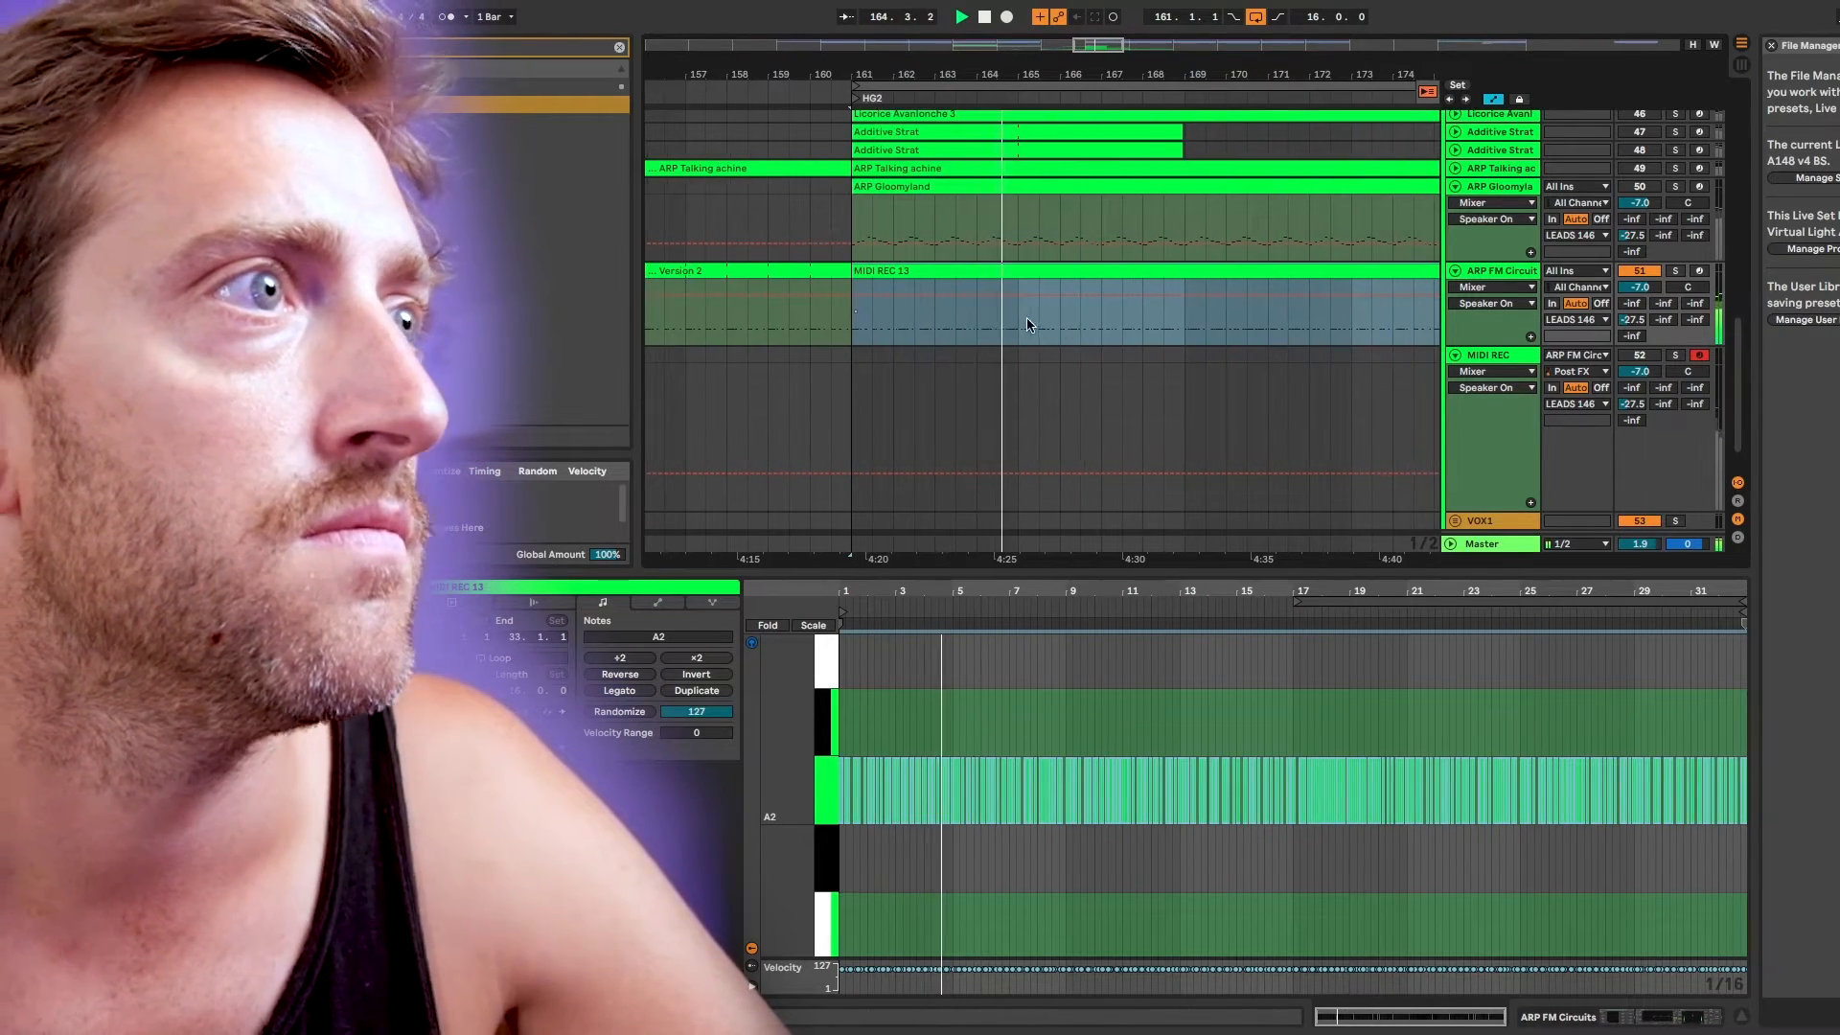
Split the MIDI REC 13 clip on ARP FM Circuits at bars 166 and 169 and delete the section between them
left_click(1019, 314)
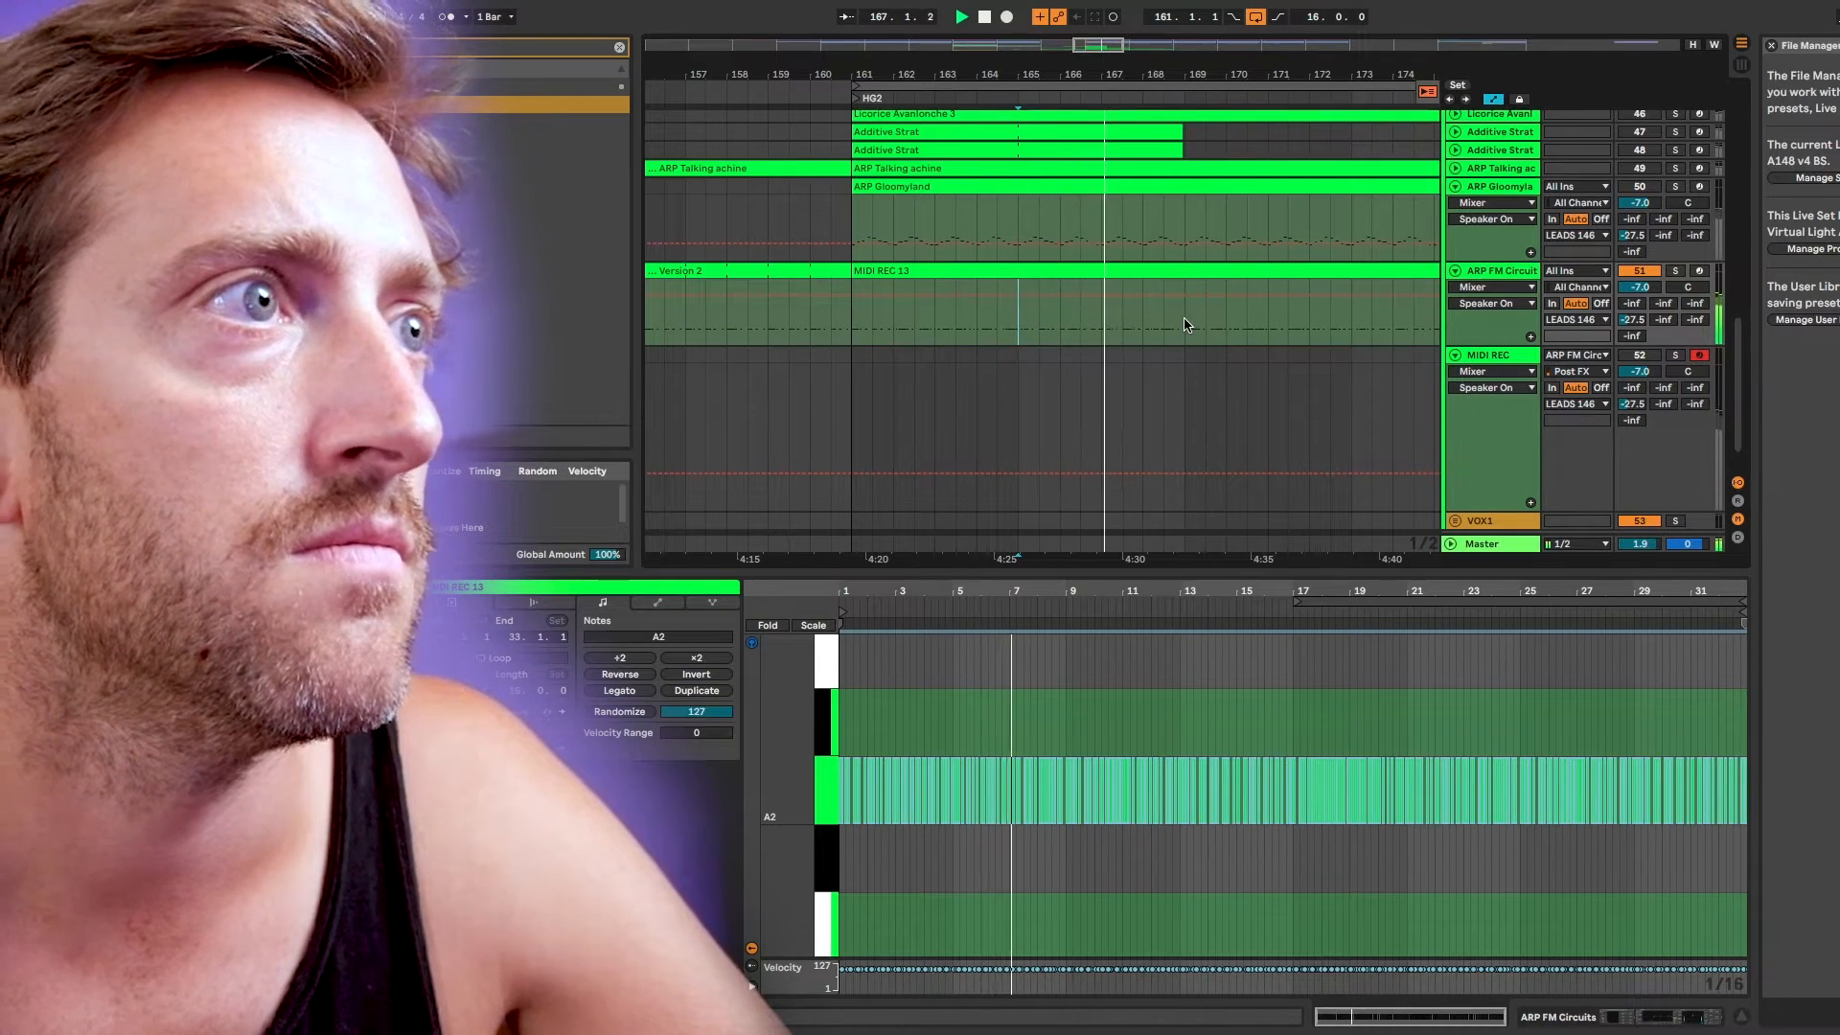
left_click(1060, 321)
key("ctrl+e")
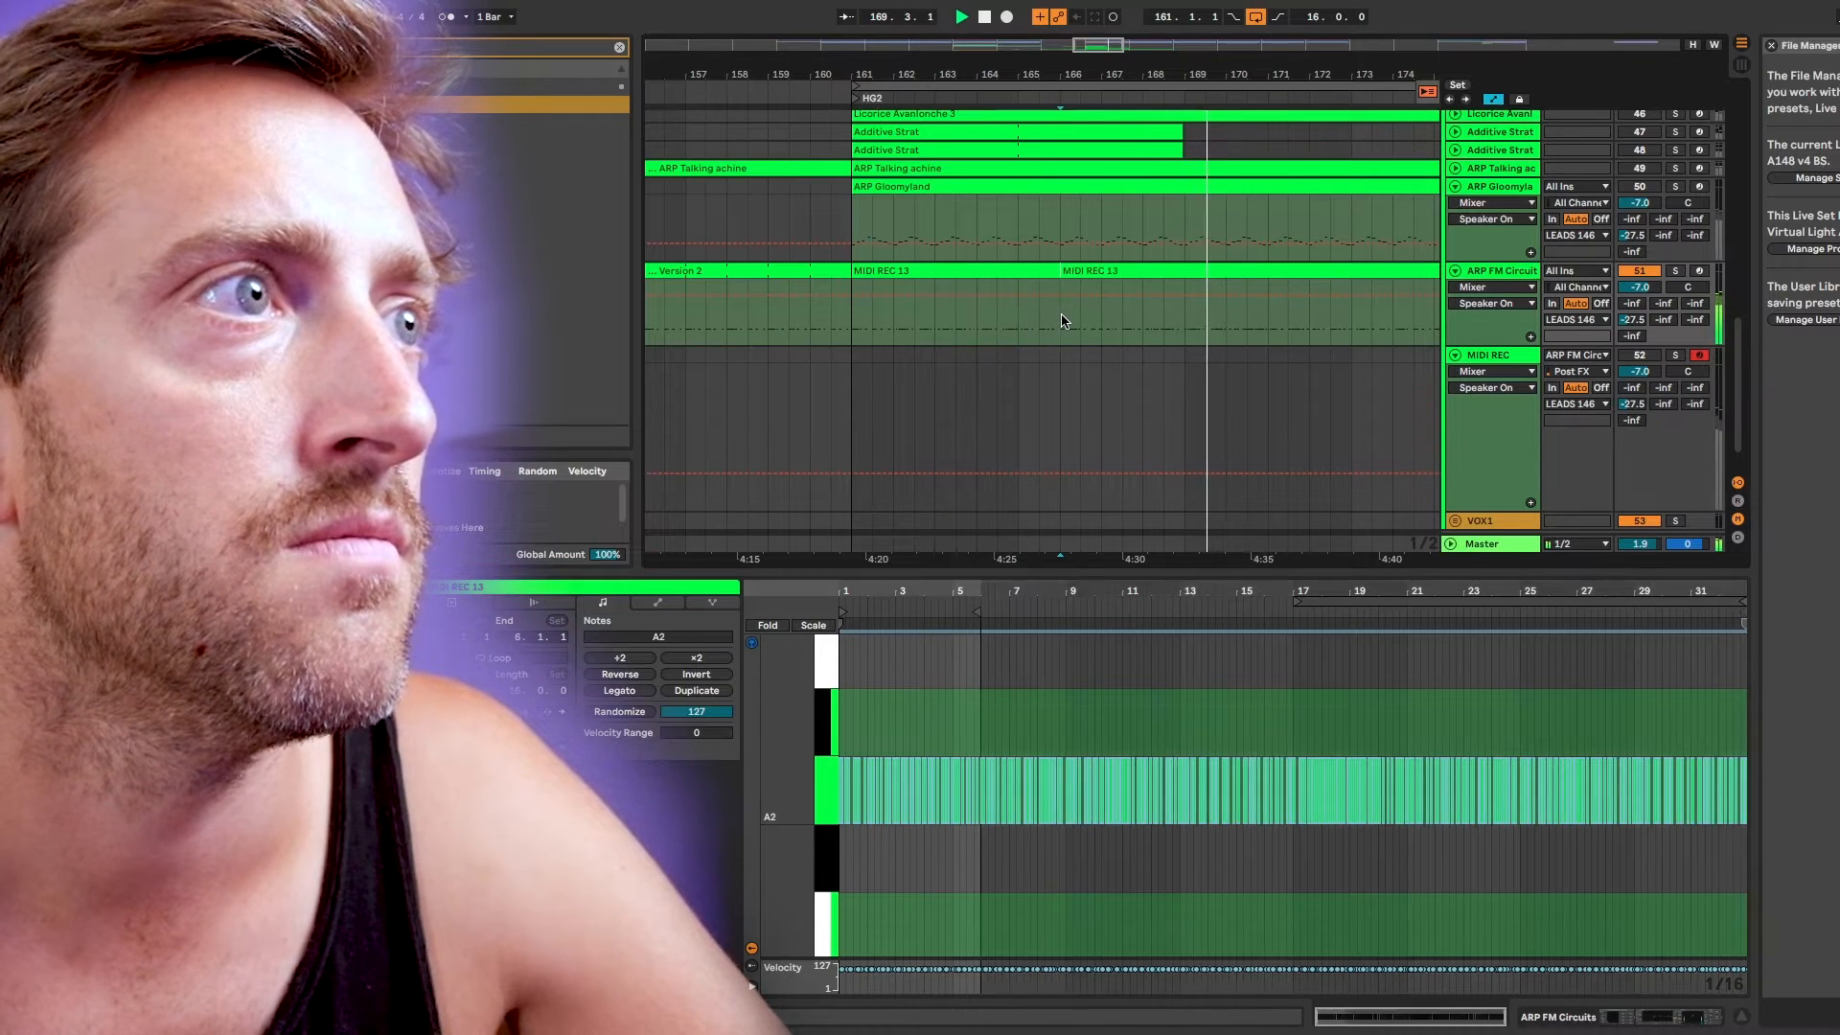
left_click(1182, 317)
key("ctrl+e")
left_click(1153, 273)
key("Delete")
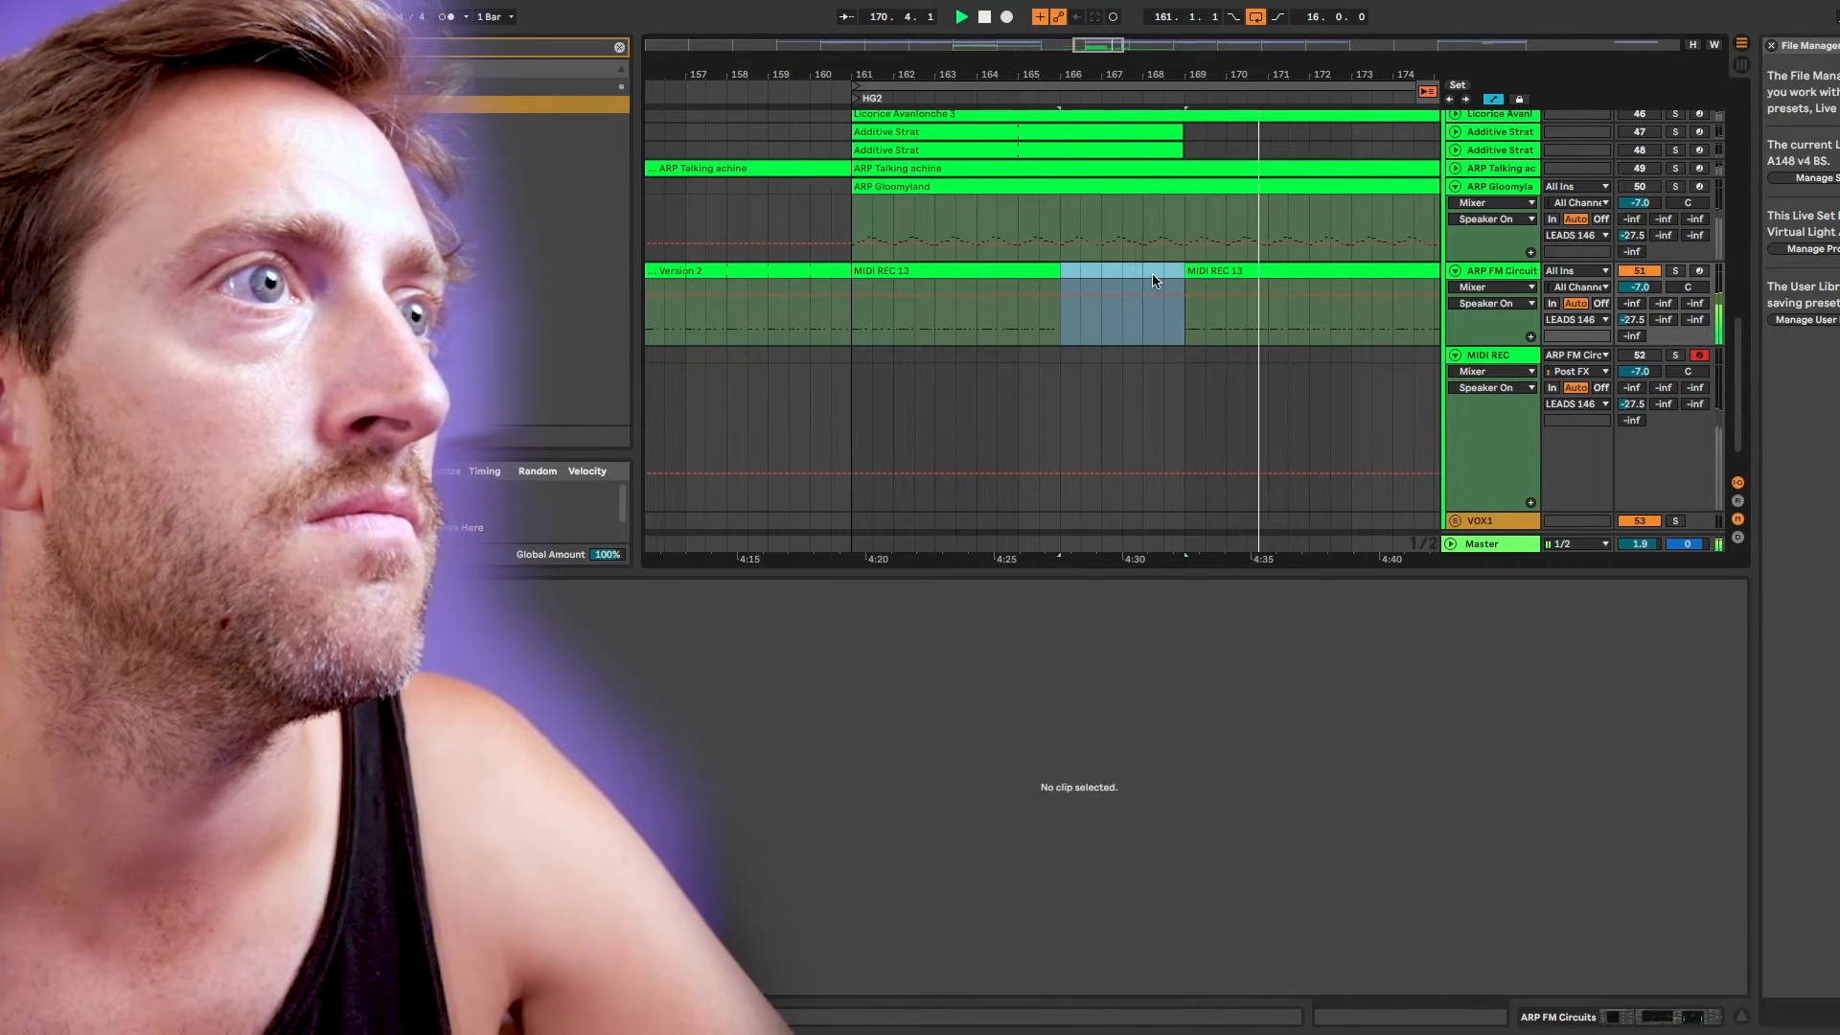
scroll(1163, 297, "right", 3)
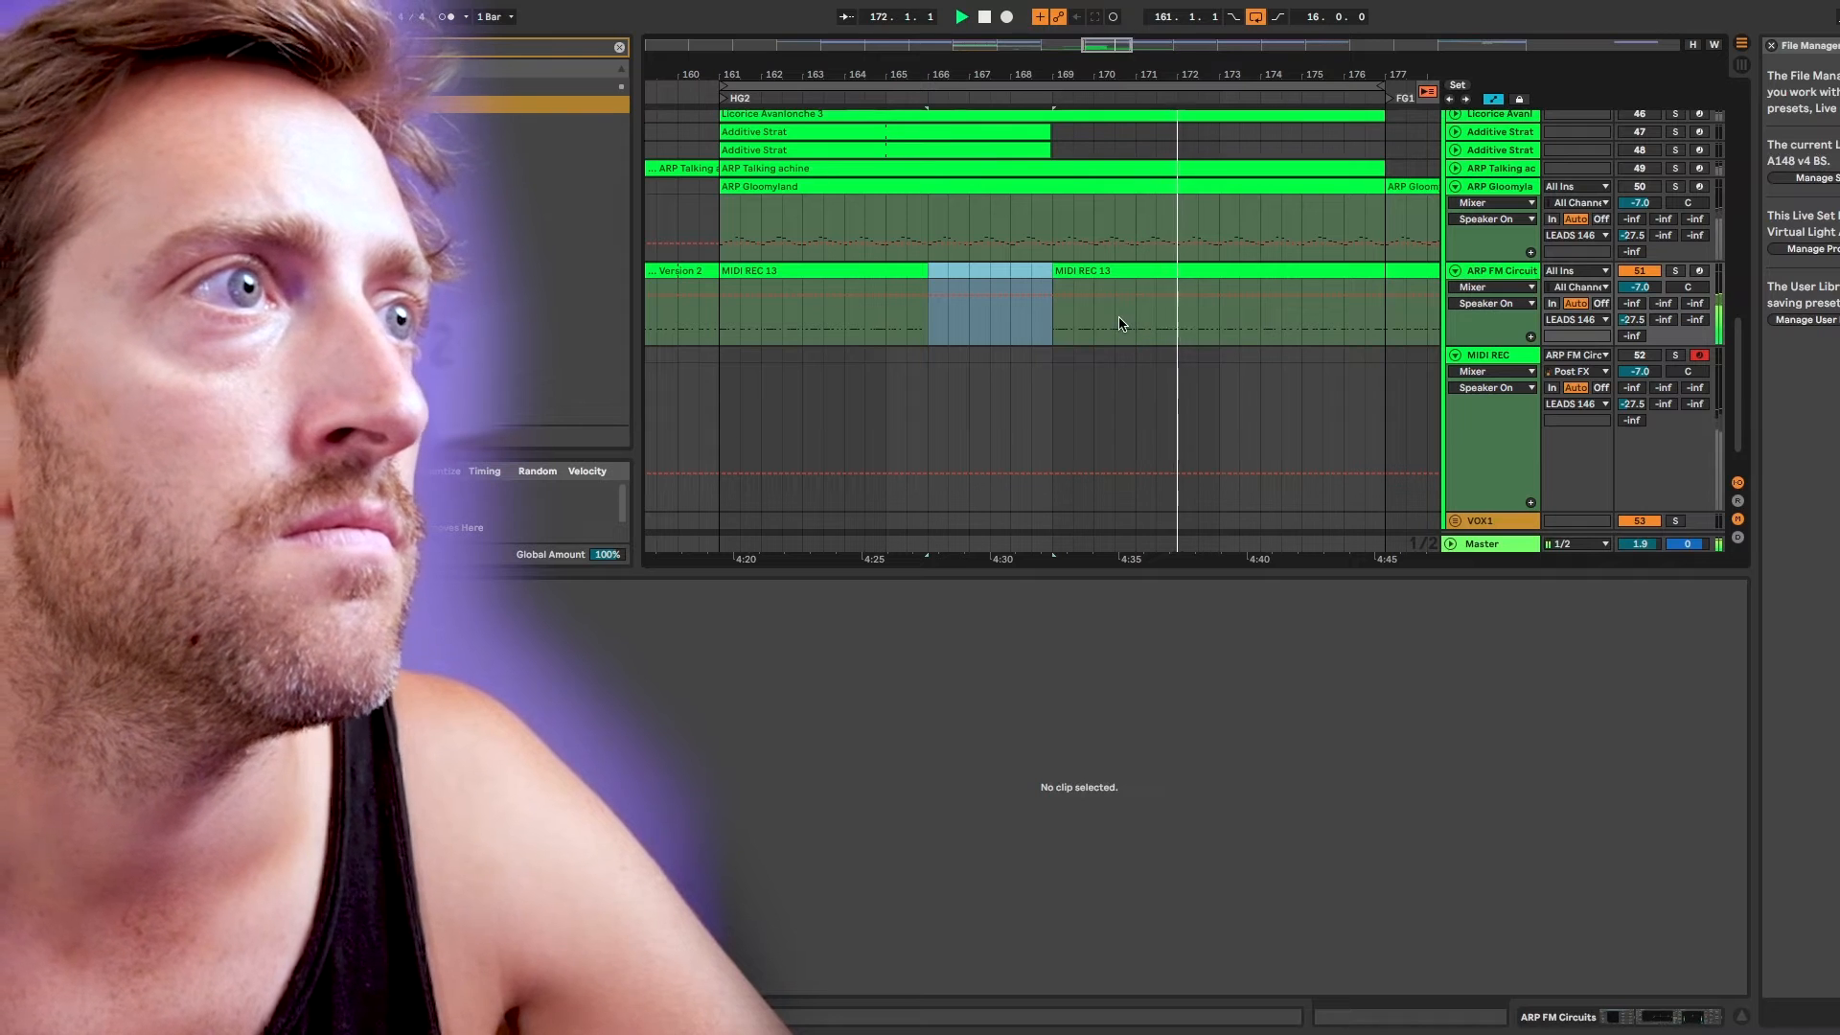
Split the MIDI REC 13 clip on ARP FM Circuits at bars 173 and 177 and delete the section between them
scroll(1122, 324, "right", 1)
left_click(1190, 324)
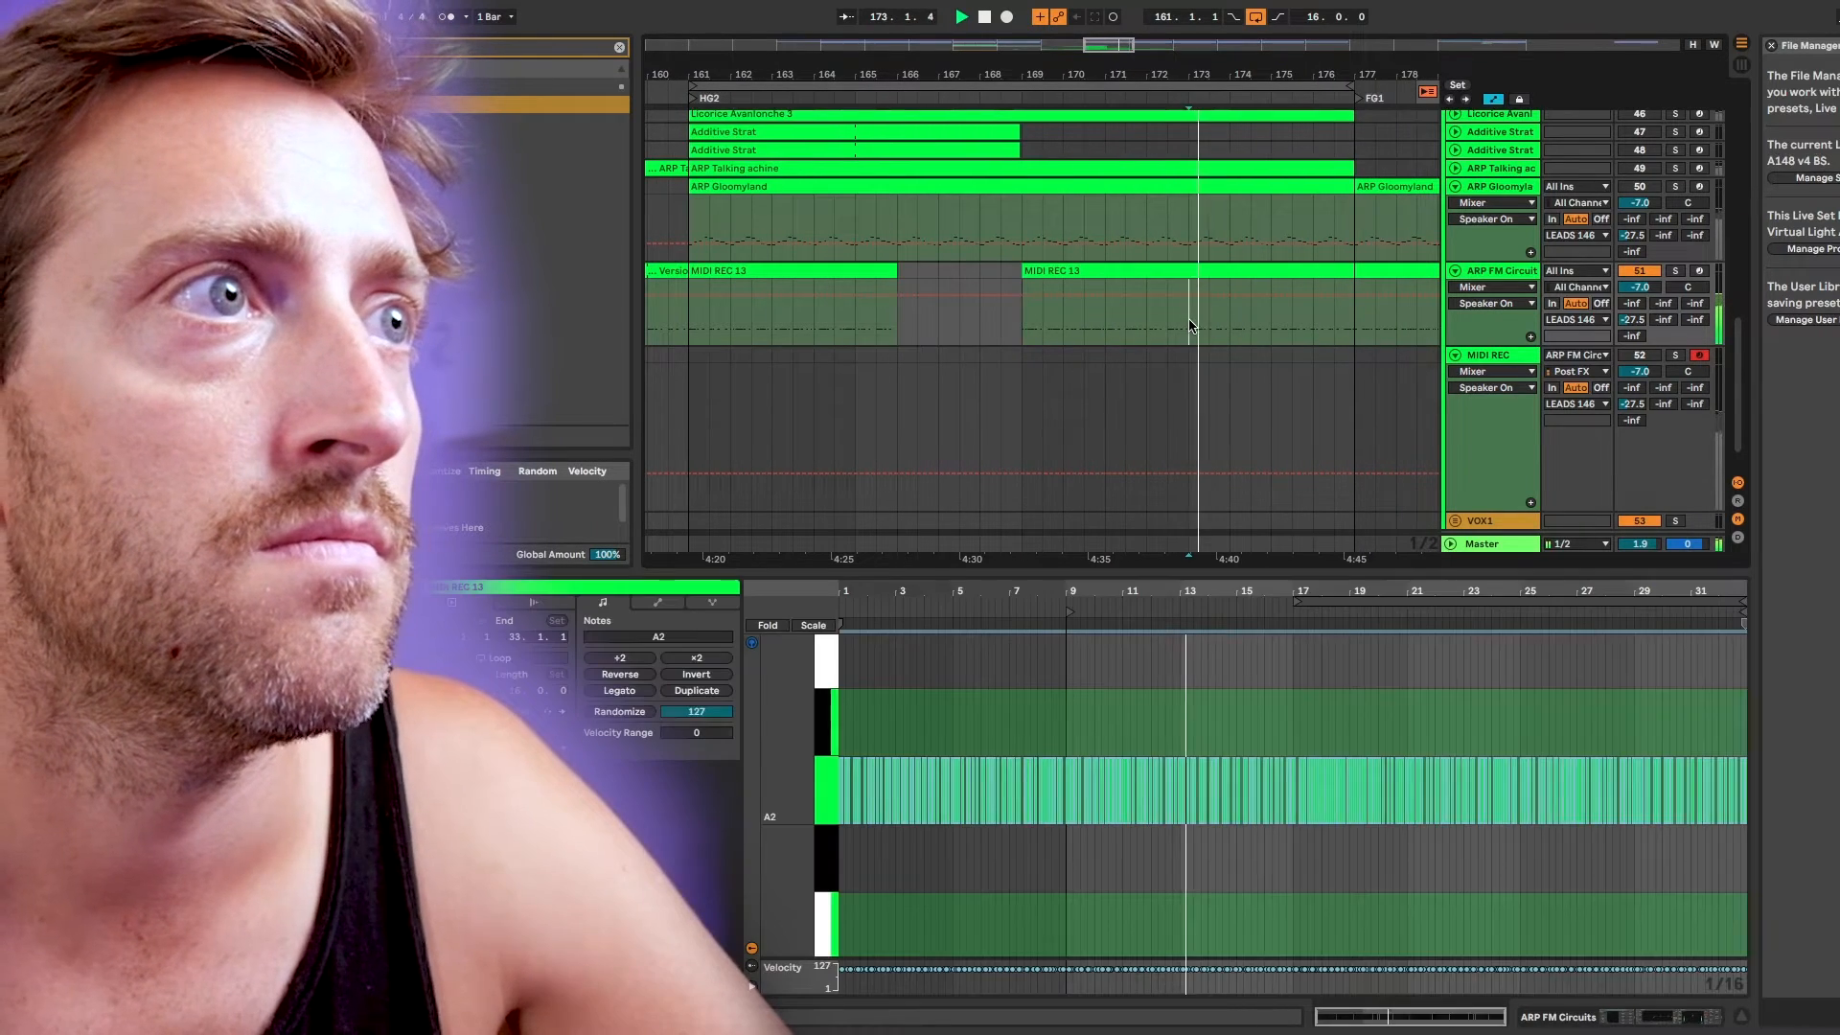
key("ctrl+e")
scroll(1184, 324, "right", 2)
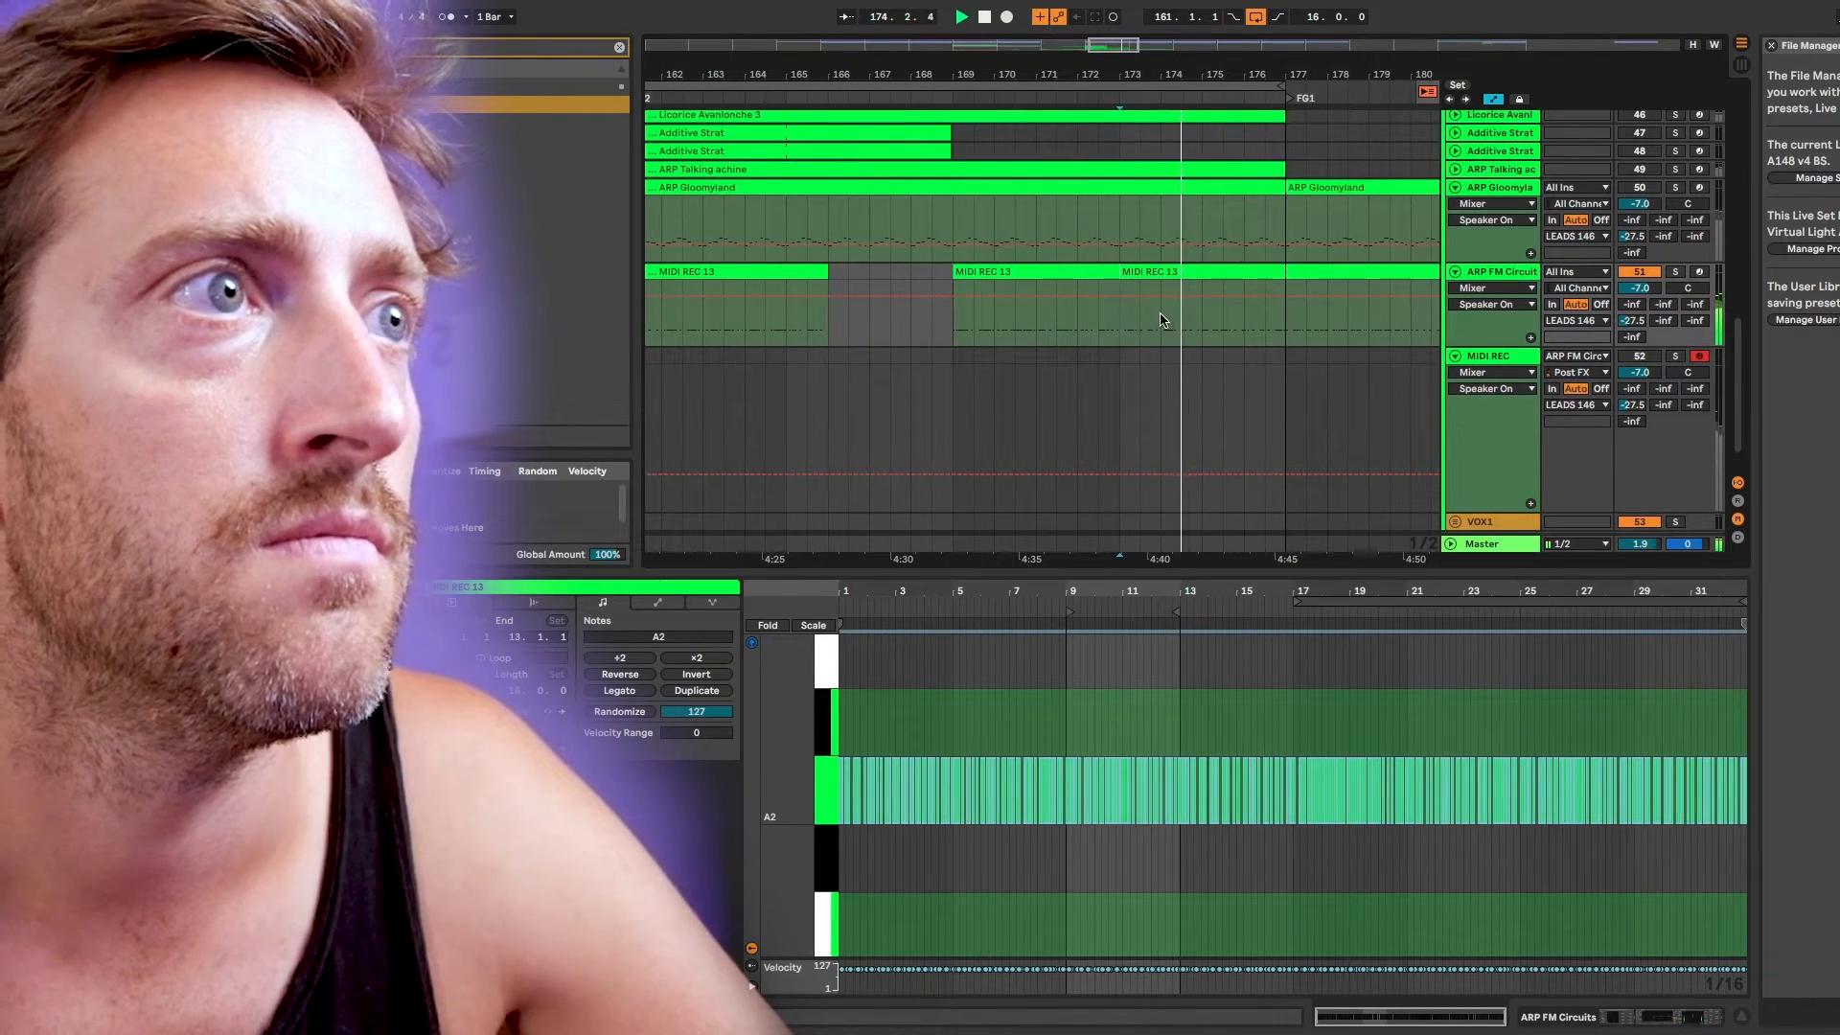
left_click(1289, 290)
key("ctrl+e")
left_click(1216, 275)
key("space")
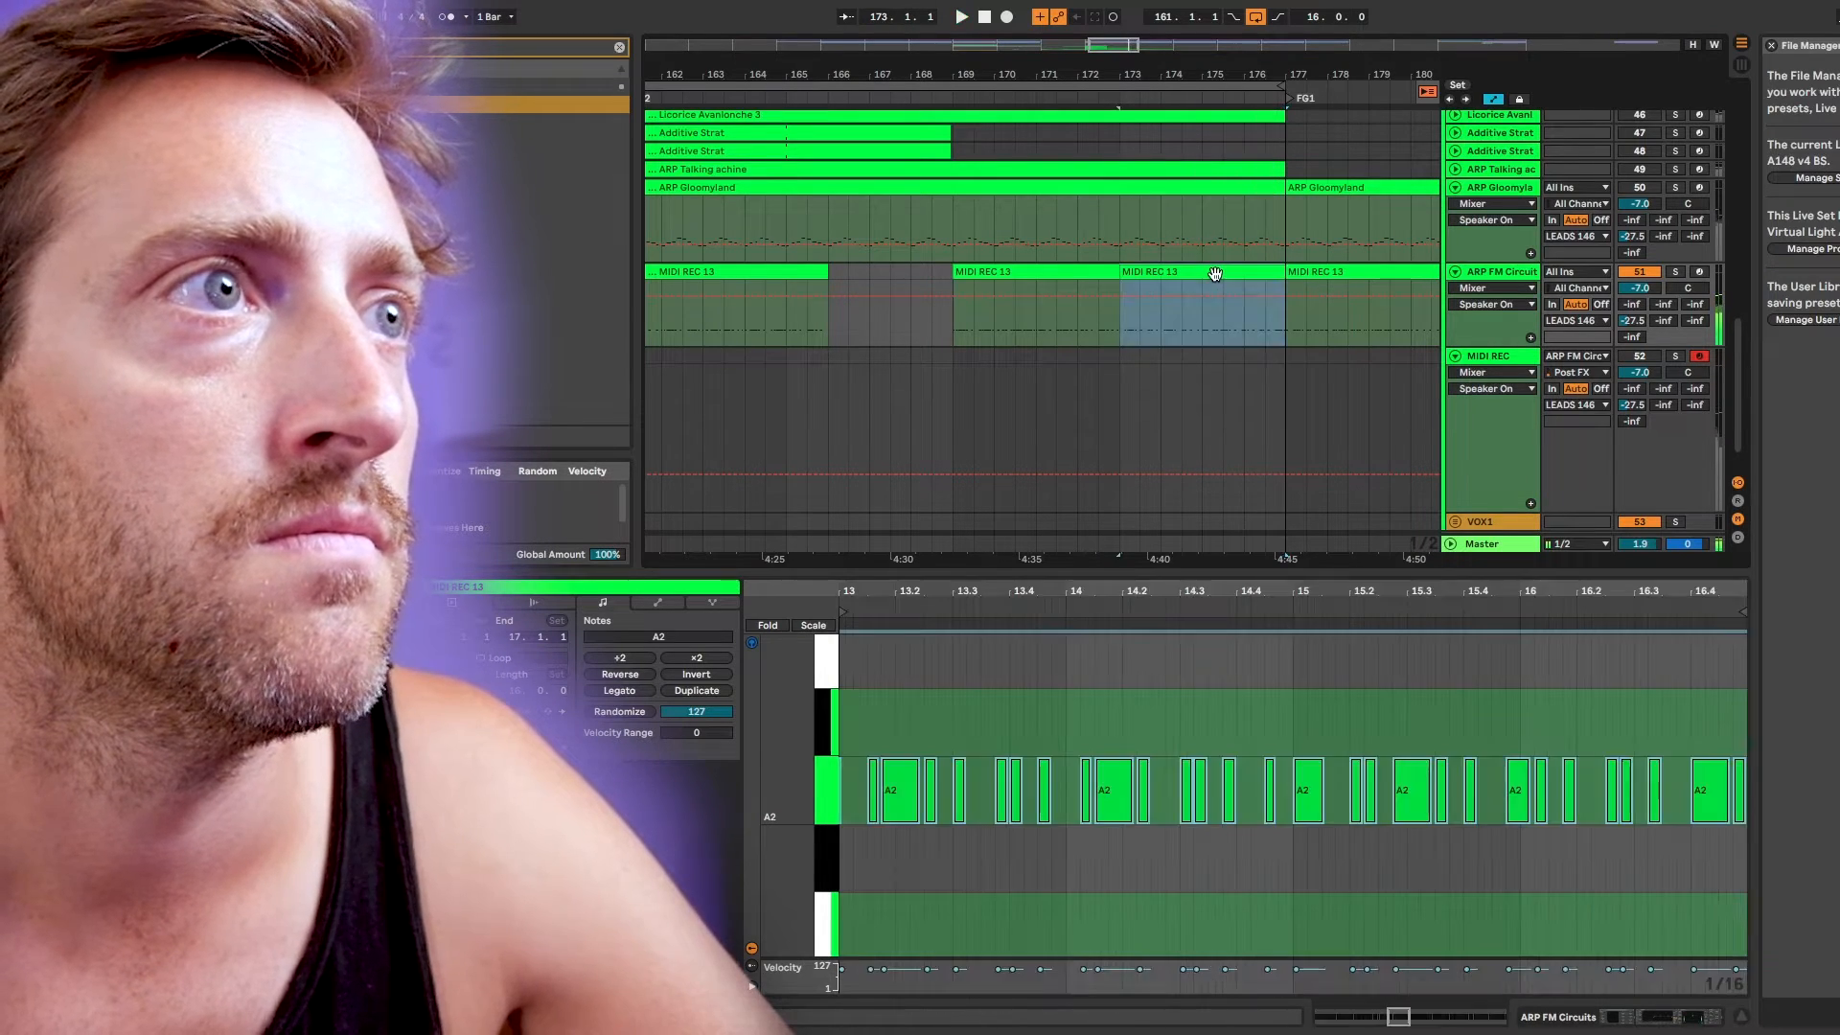
Inspect the notes of the MIDI REC 13 section from bar 169 to 173 and consolidate it into its own clip
left_click(1047, 274)
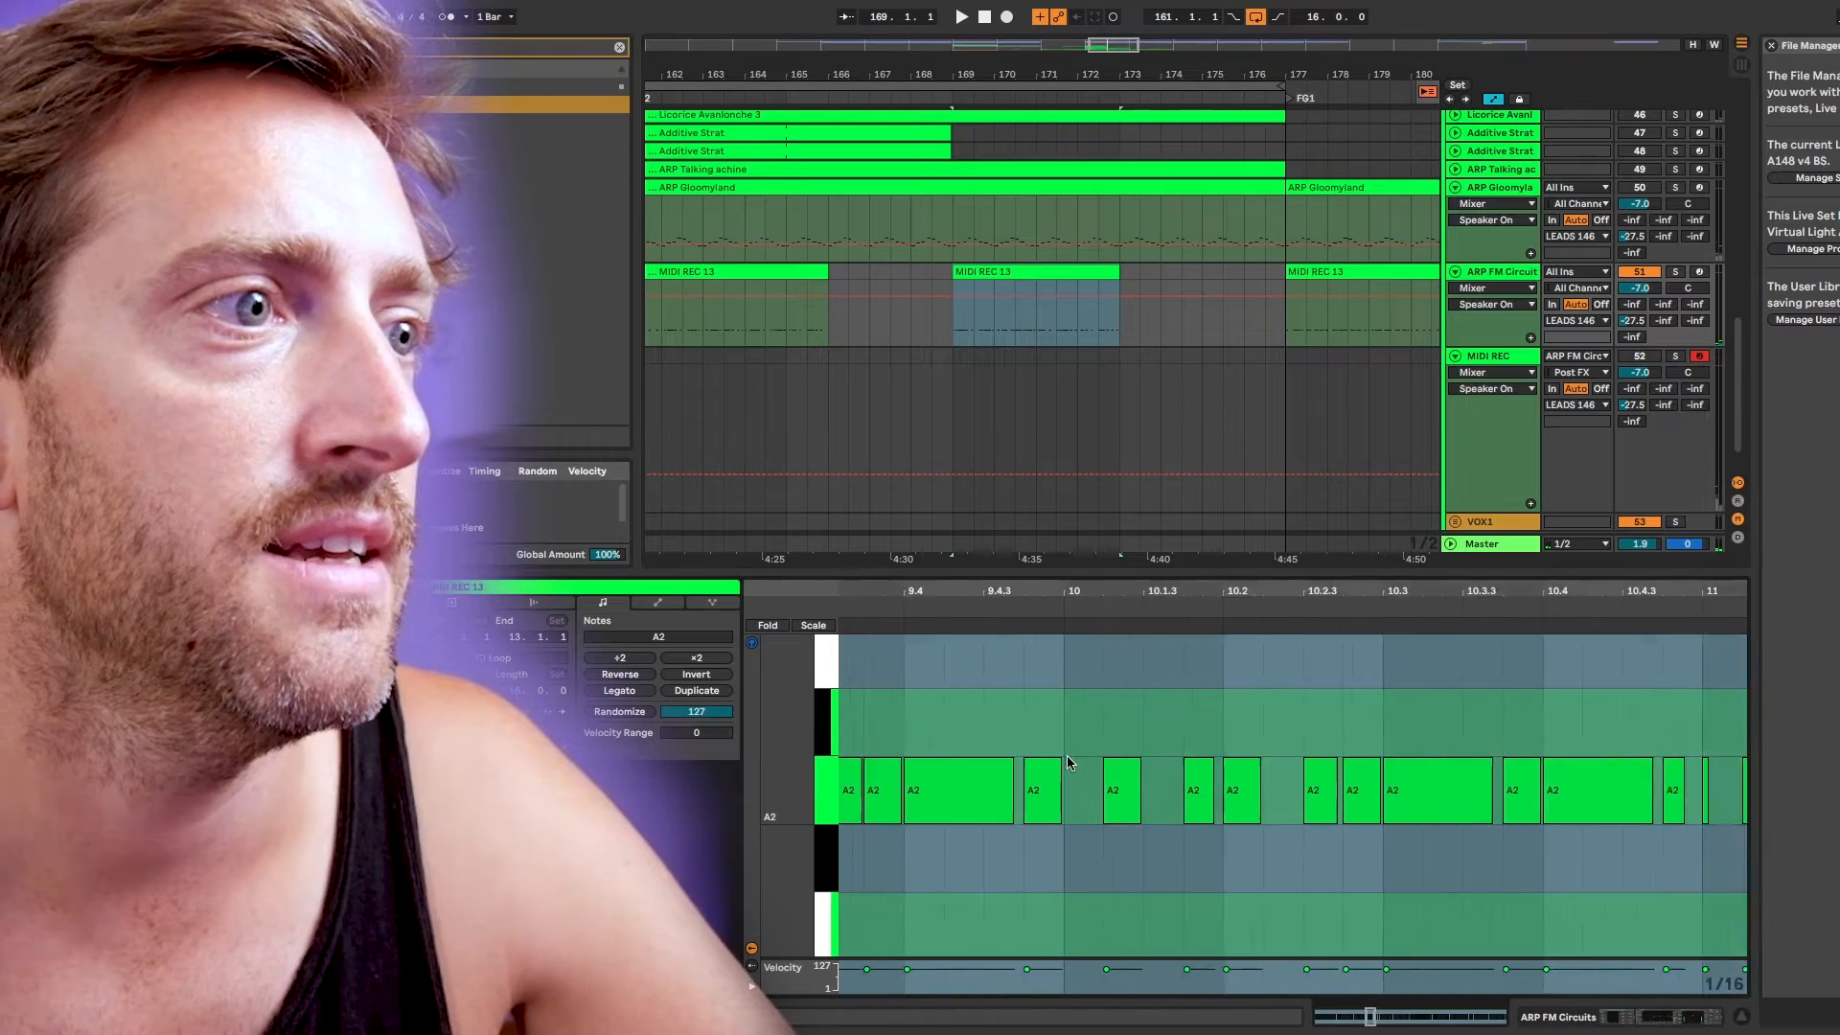
scroll(1067, 763, "up", 3)
scroll(1296, 781, "down", 5)
scroll(1192, 767, "down", 1)
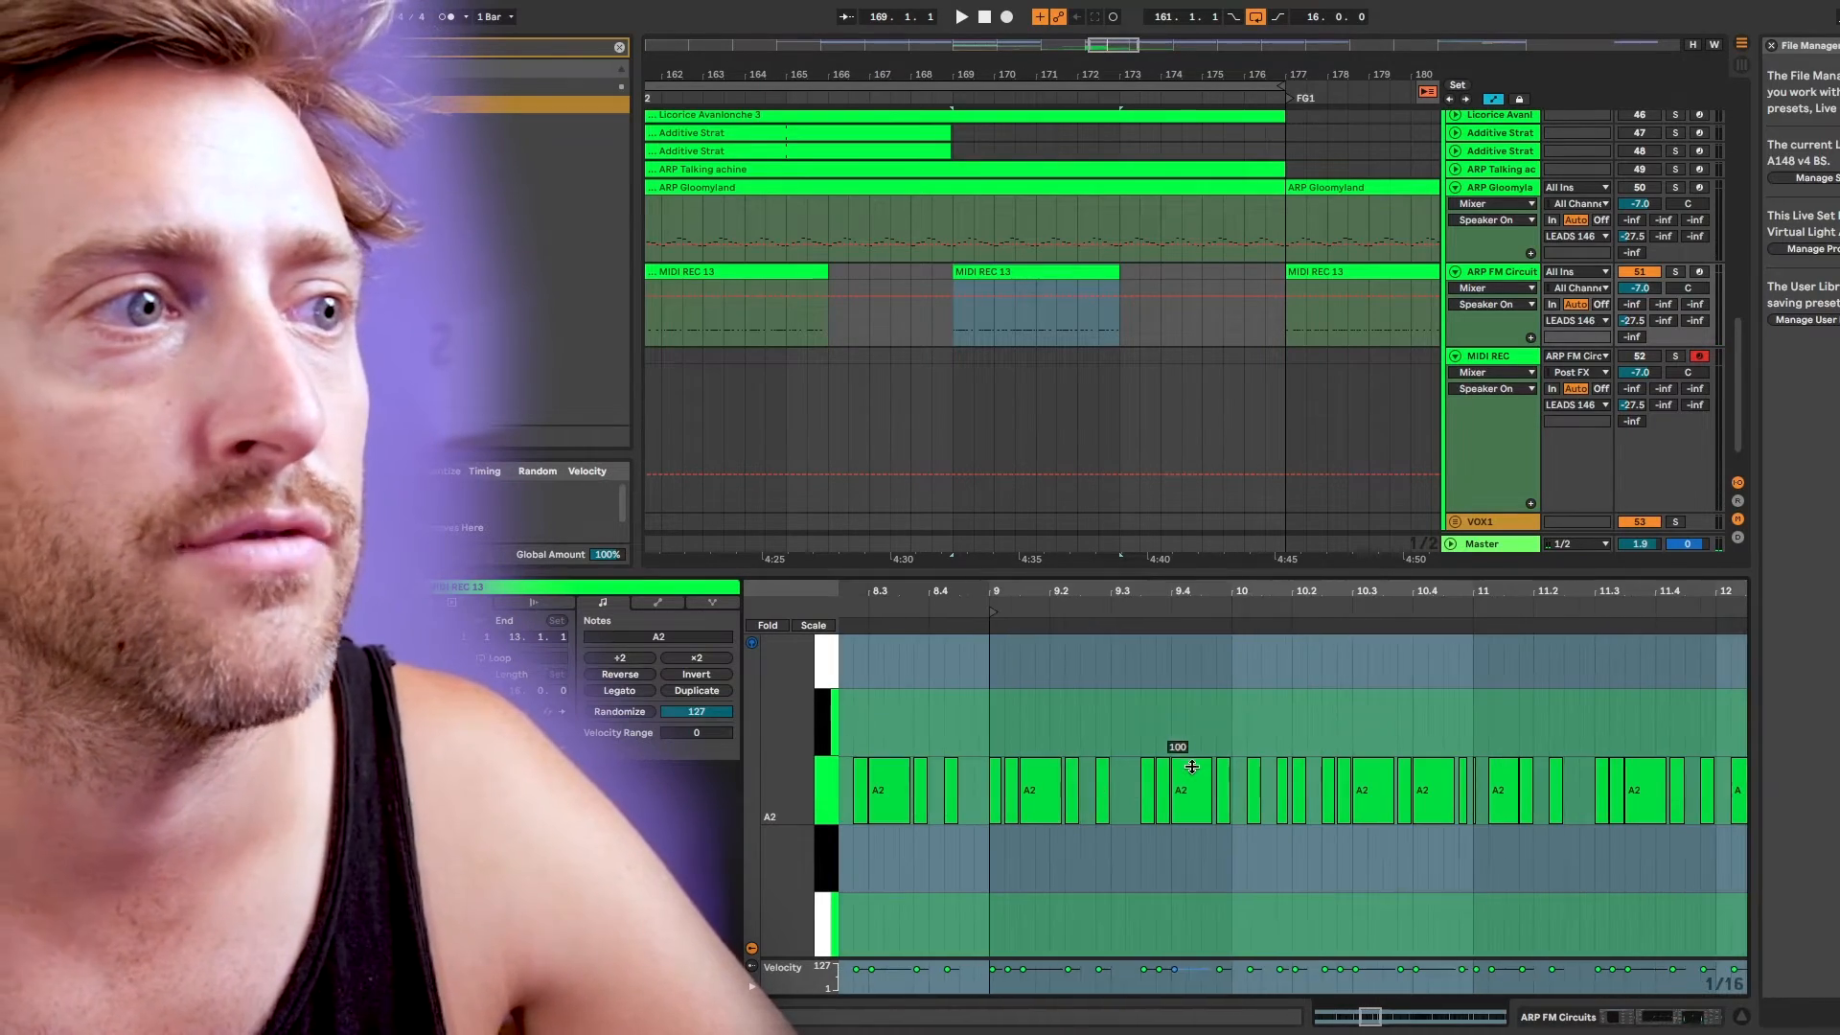
left_click(999, 273)
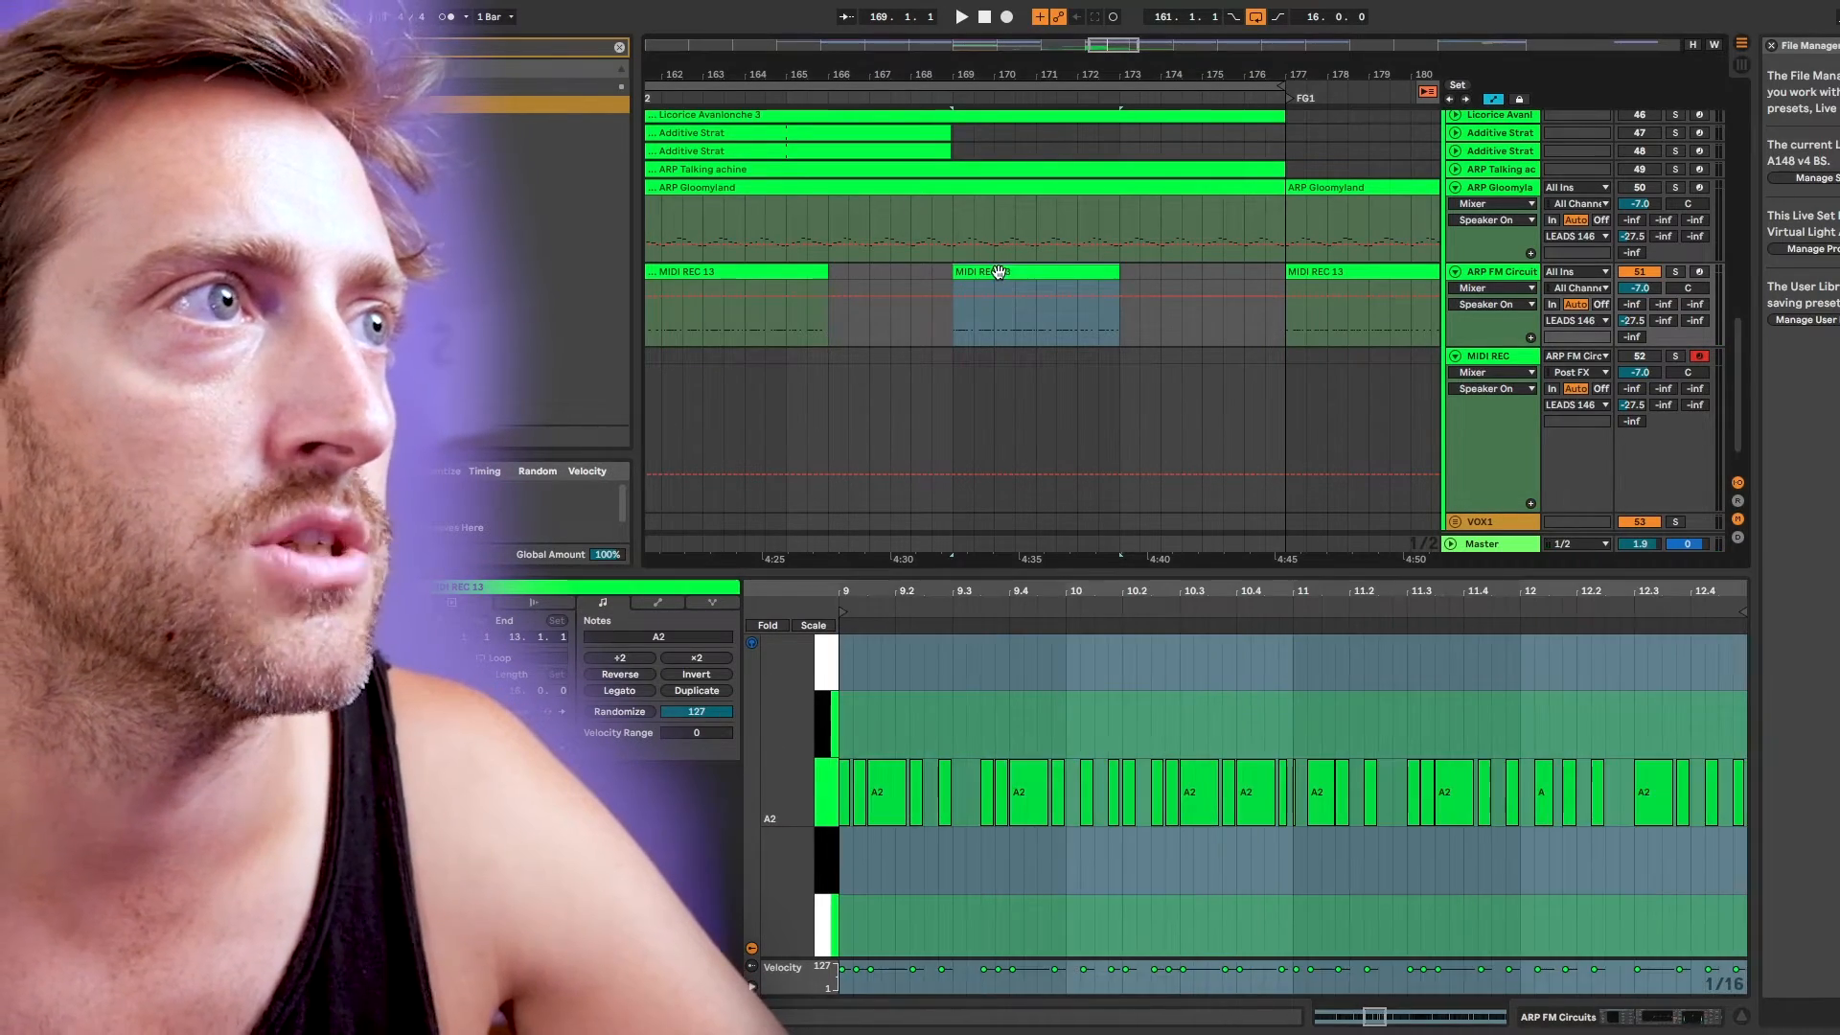
key("super+j")
scroll(883, 293, "down", 2)
scroll(884, 293, "down", 4)
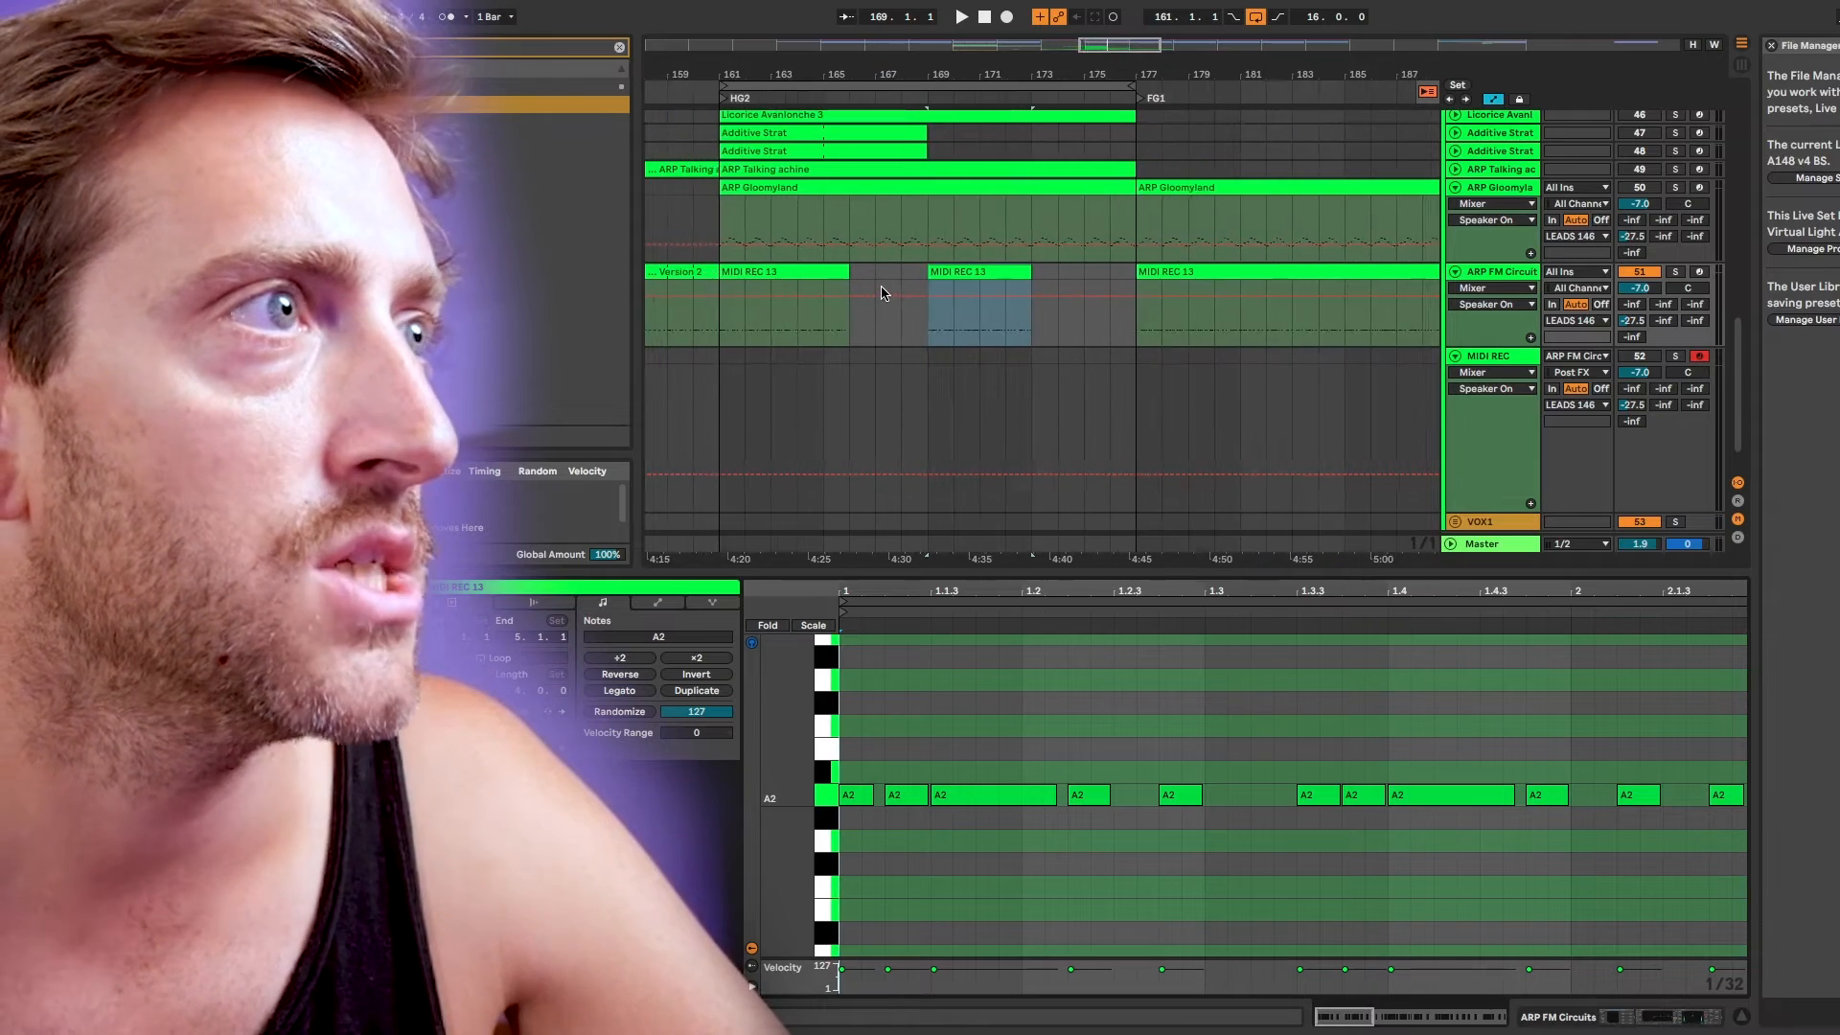
View the notes of the Version 2 clip and play the consolidated MIDI REC 13 clip from bar 169 for comparison
scroll(843, 280, "down", 1)
scroll(798, 257, "left", 3)
left_click(785, 243)
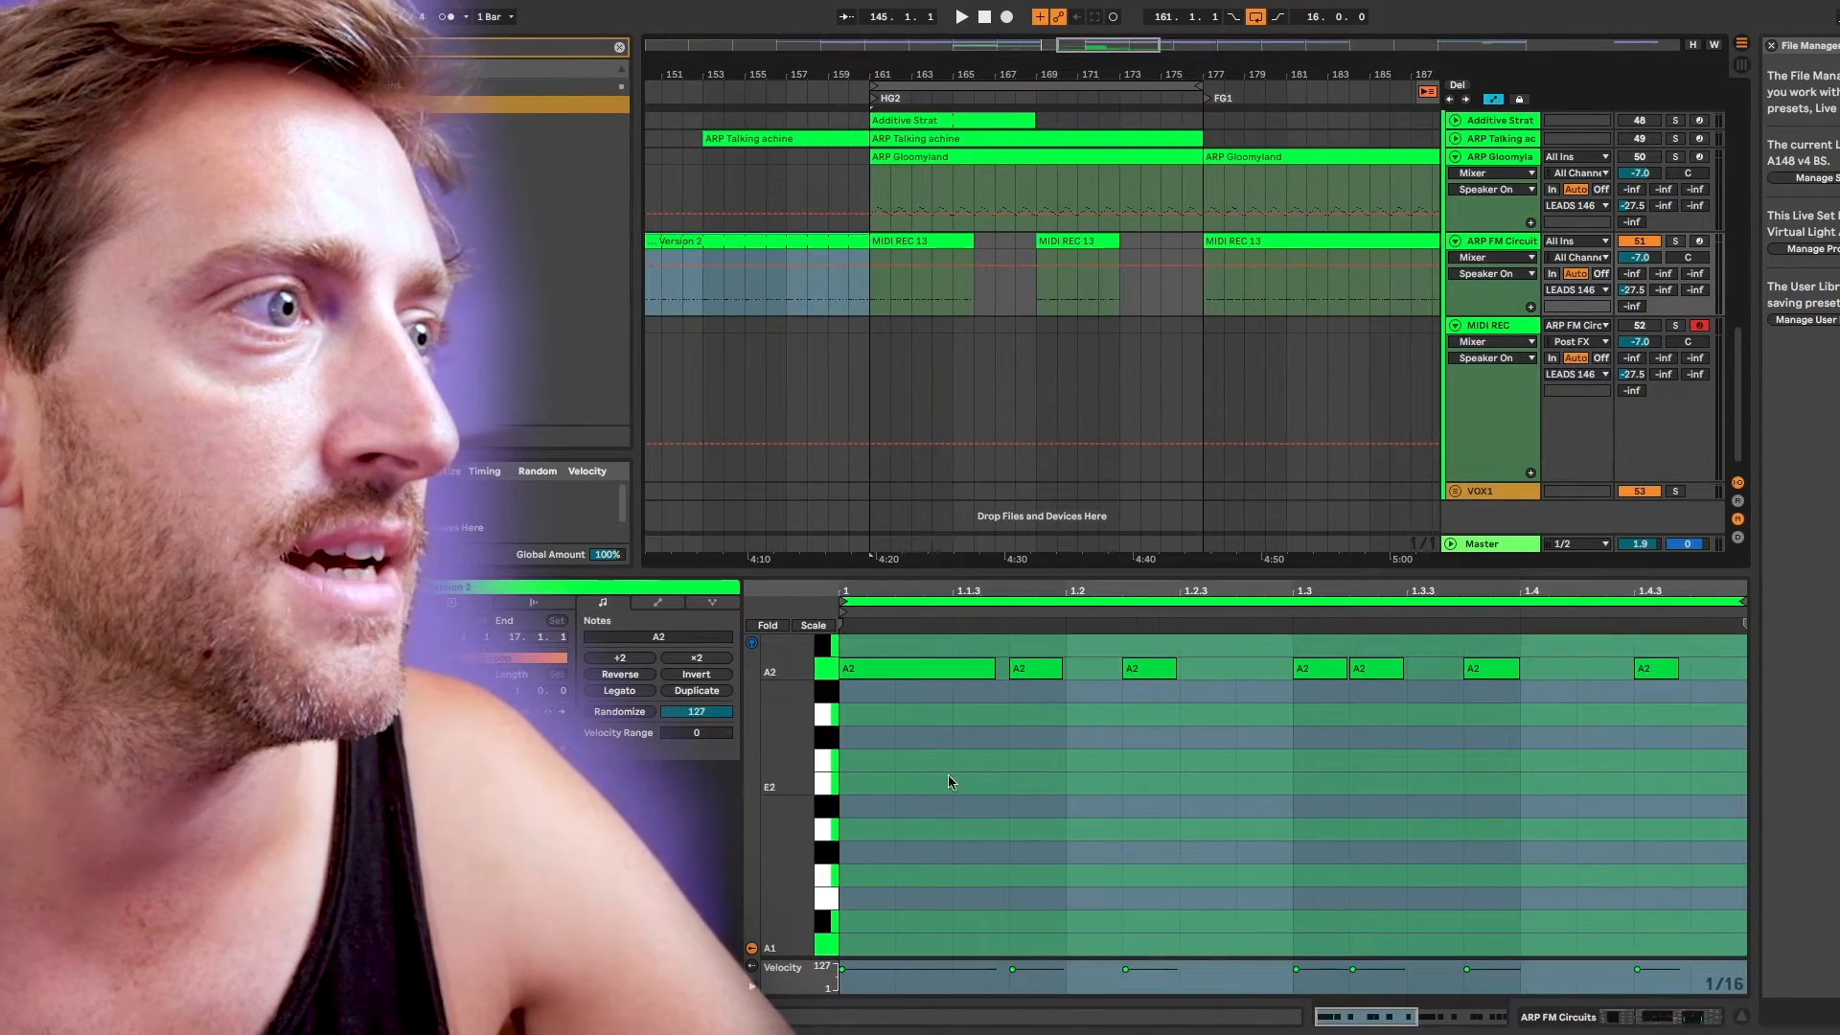
left_click(1079, 241)
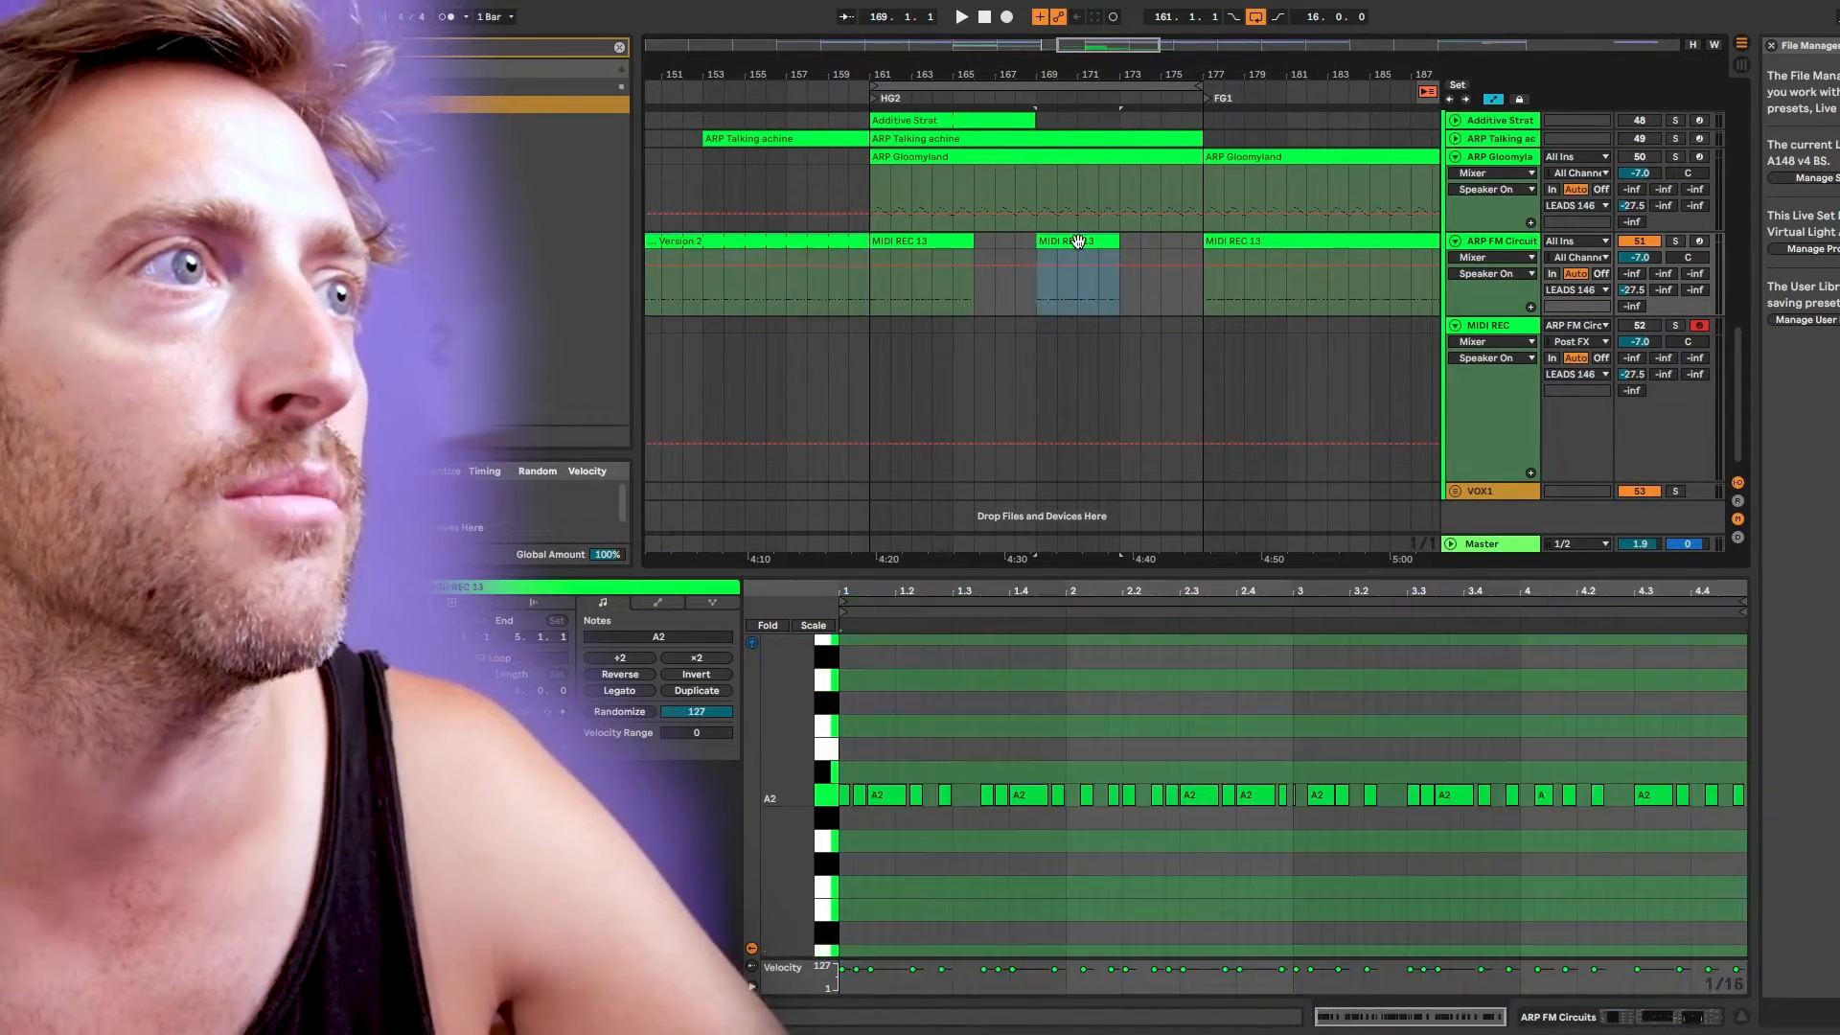
key("space")
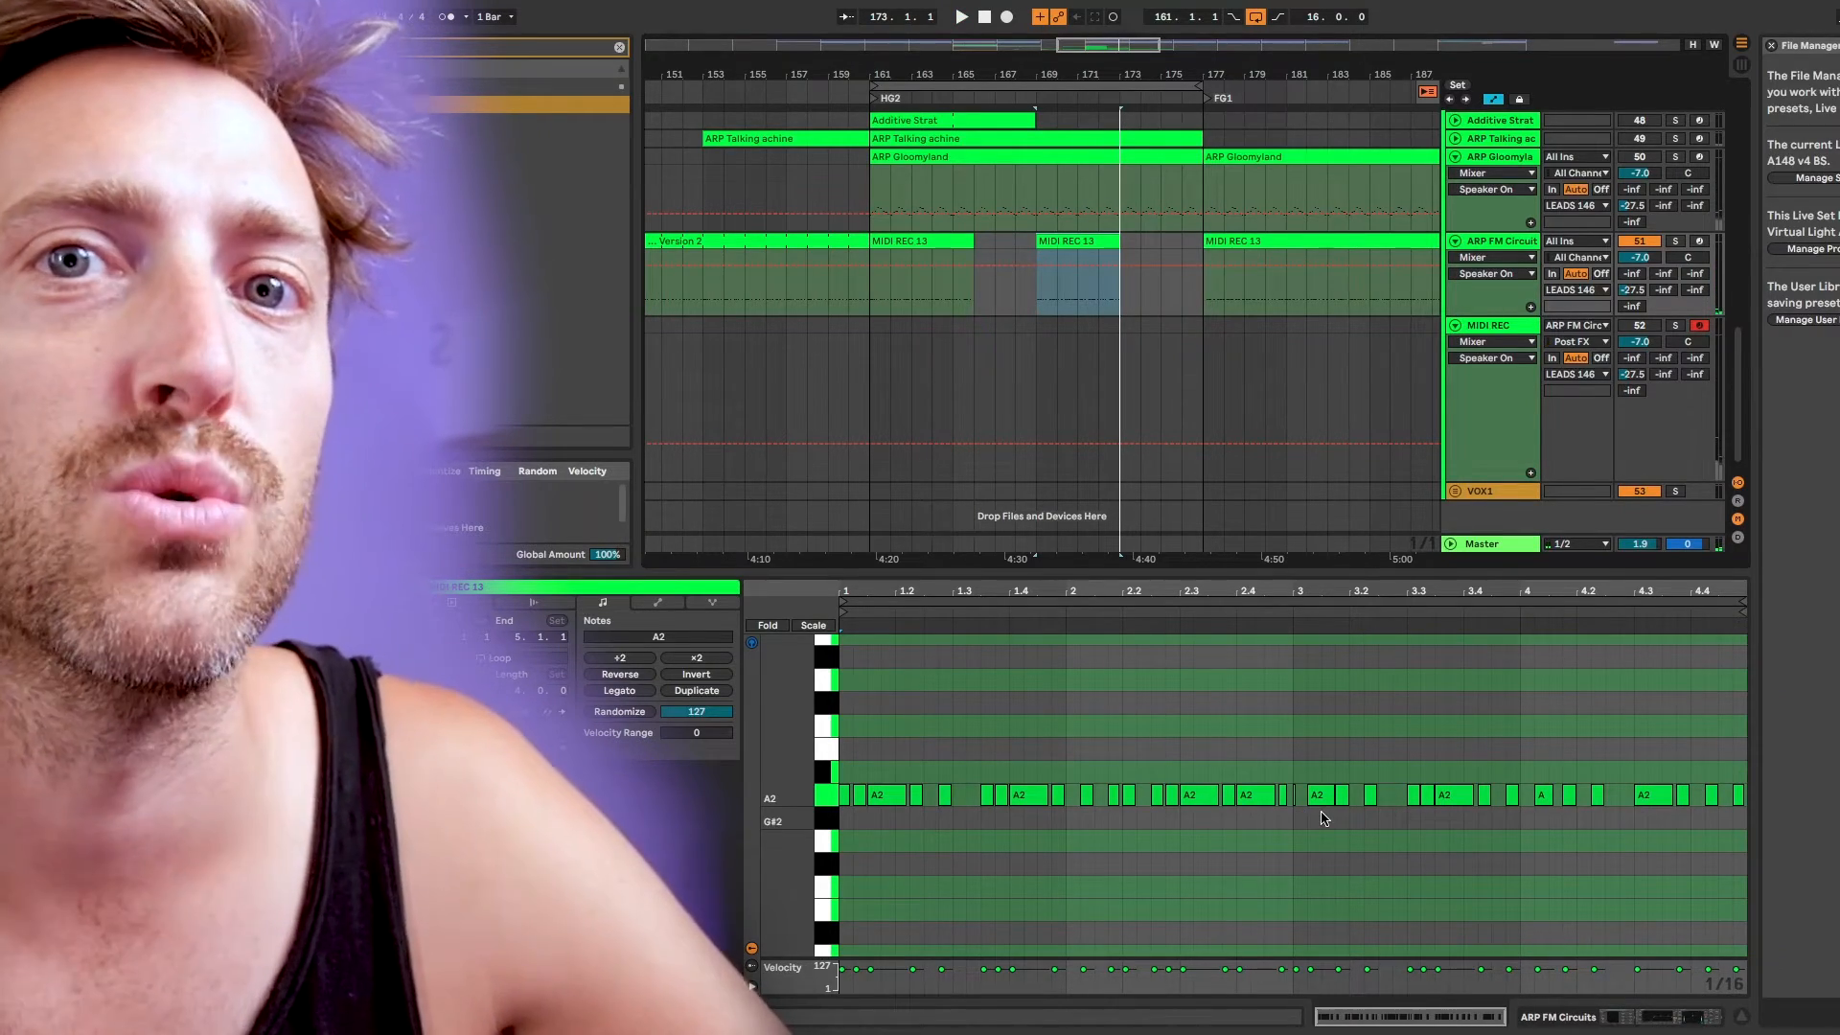
Examine the note lengths around bar 3 of the consolidated MIDI REC 13 clip and its rhythm against the Version 2 pattern
scroll(1294, 808, "up", 10)
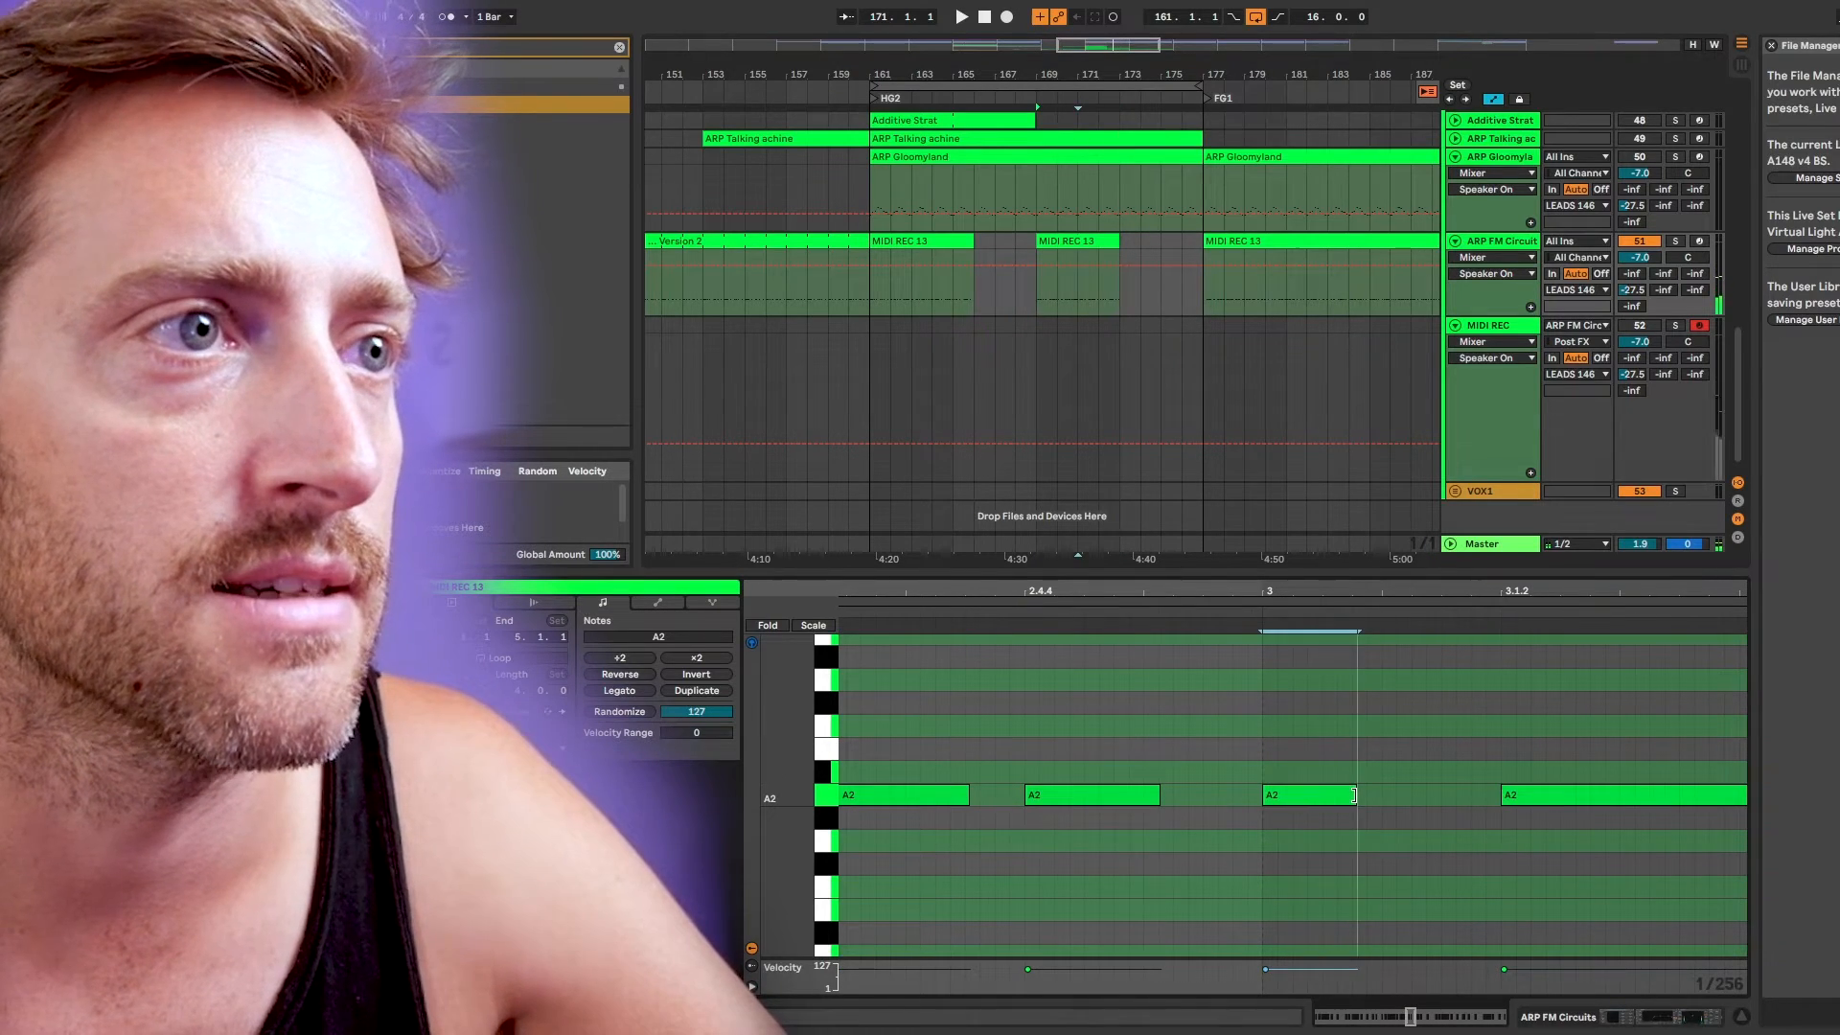
scroll(1338, 808, "down", 3)
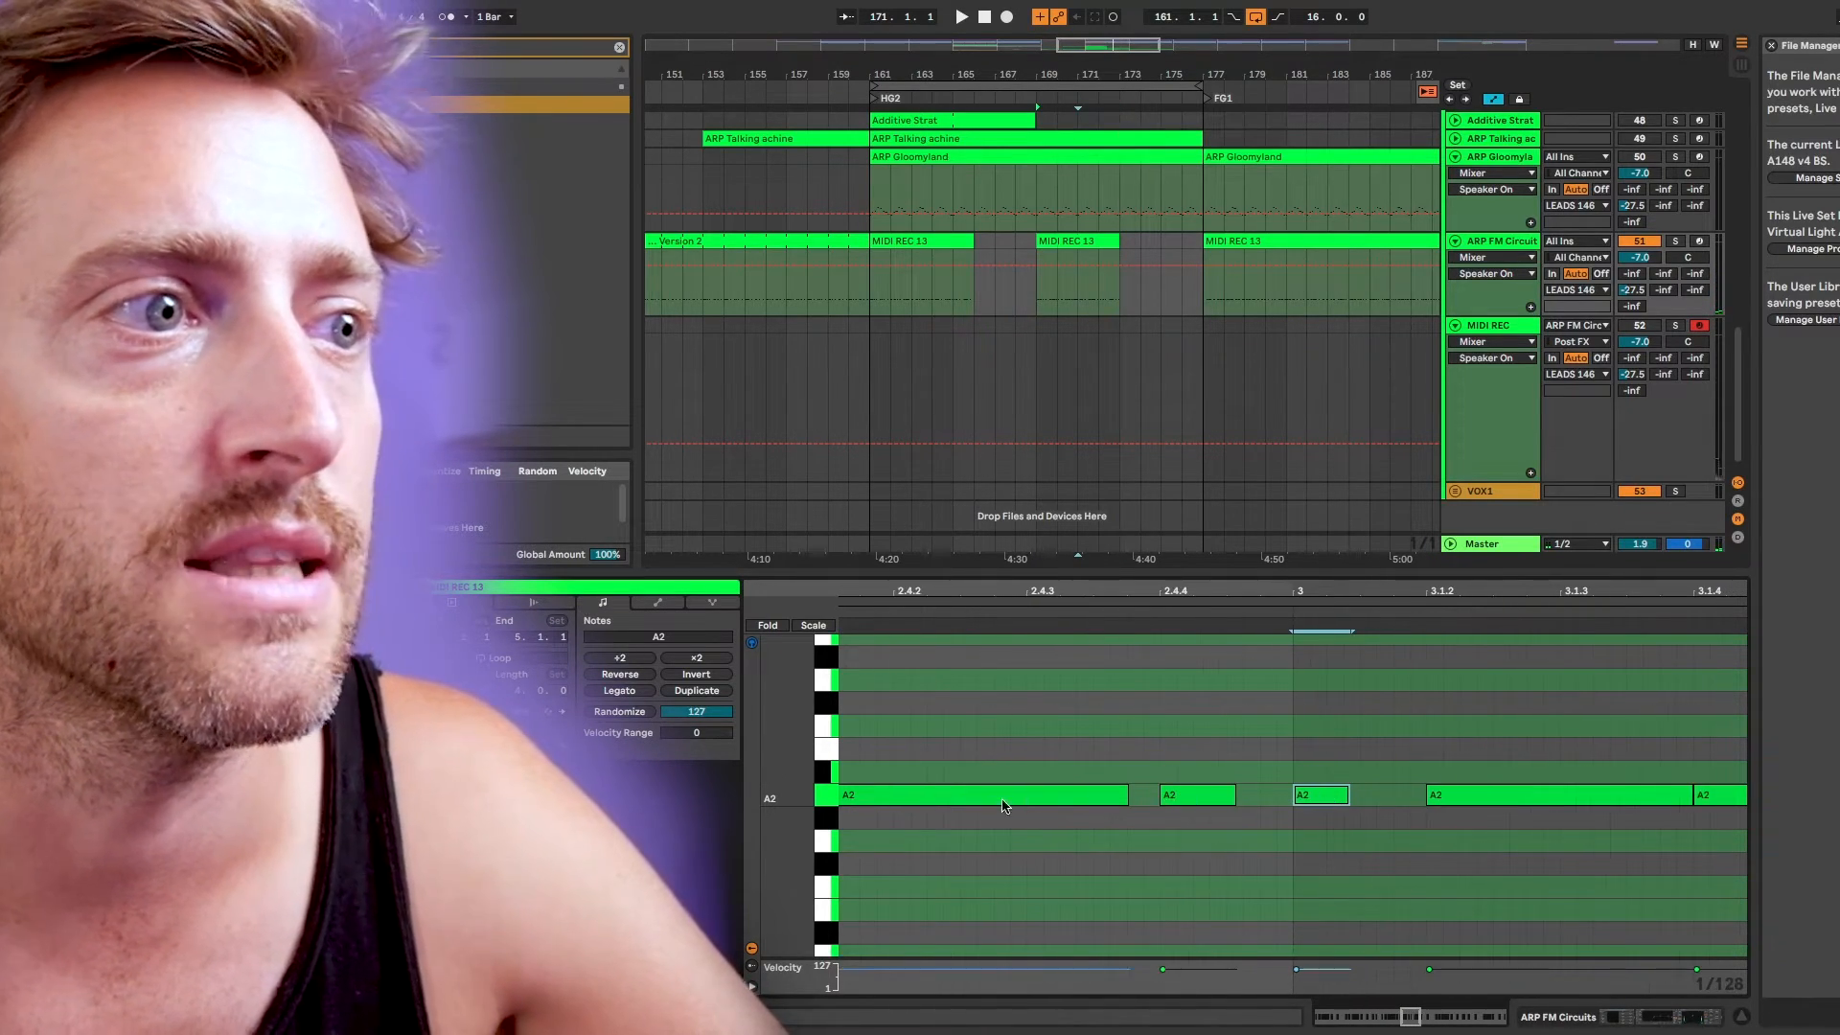
scroll(1004, 805, "down", 6)
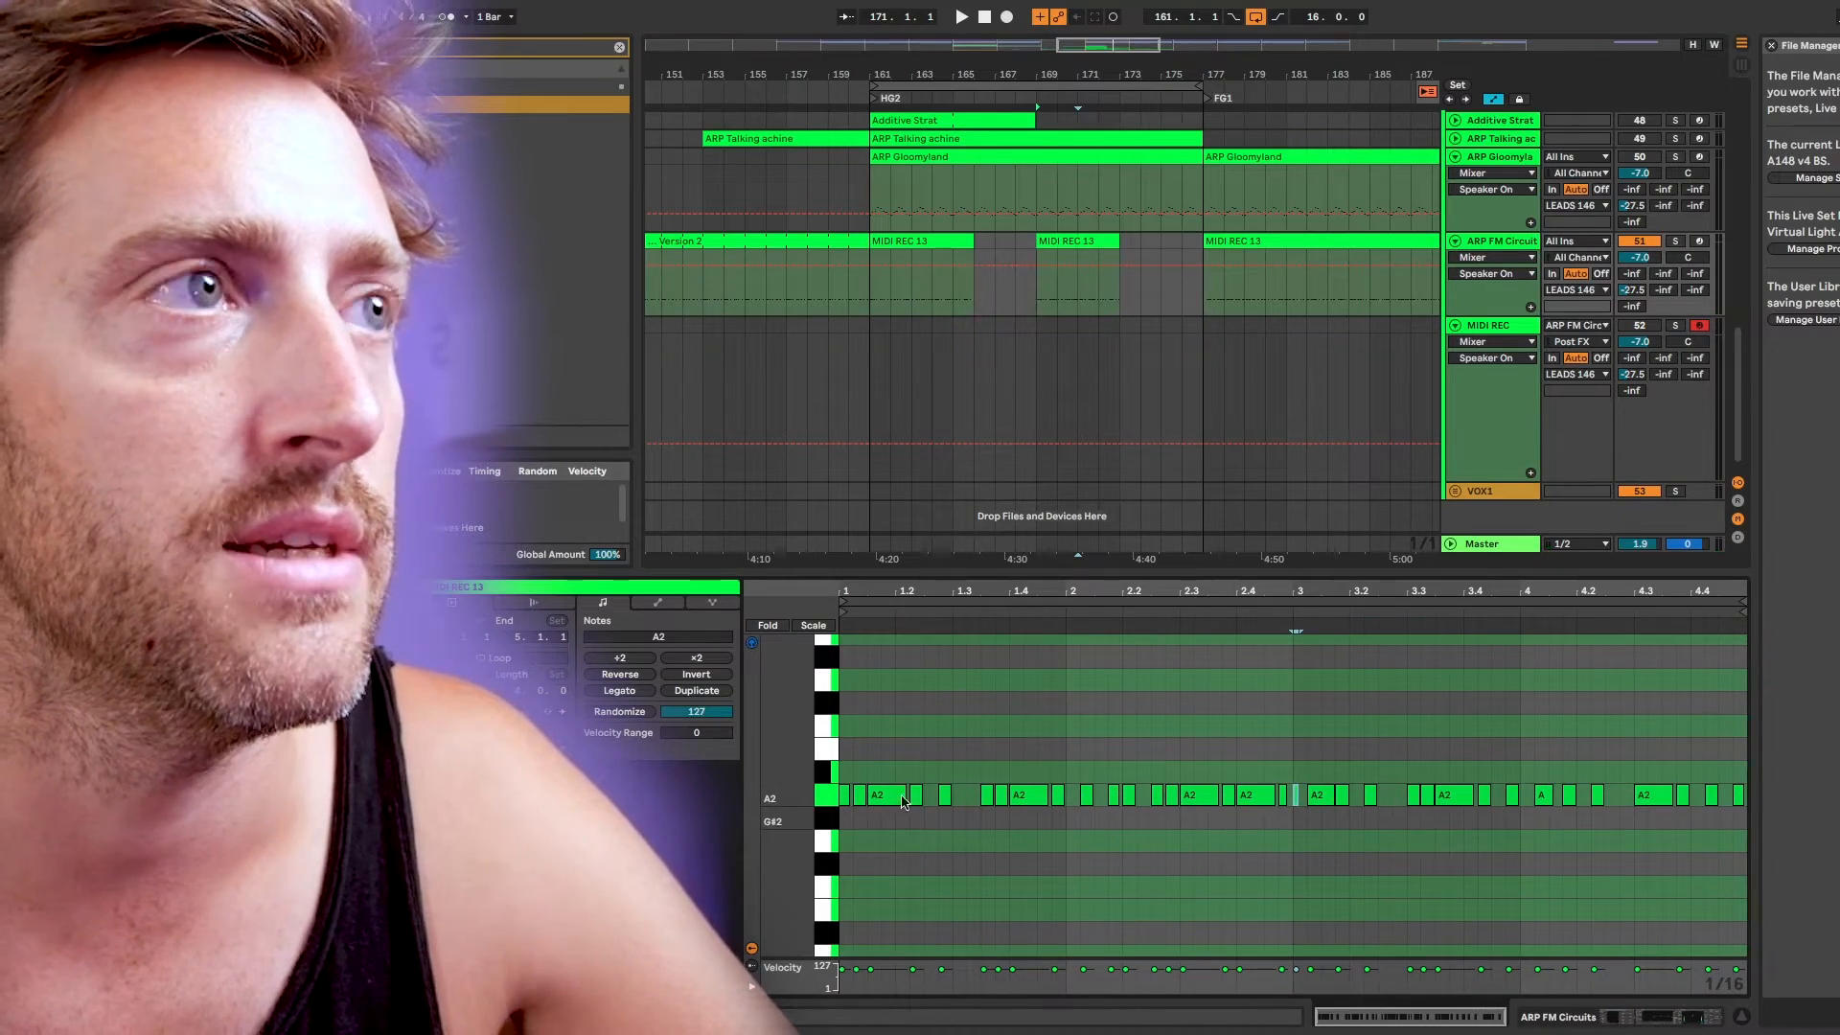
left_click(1083, 241)
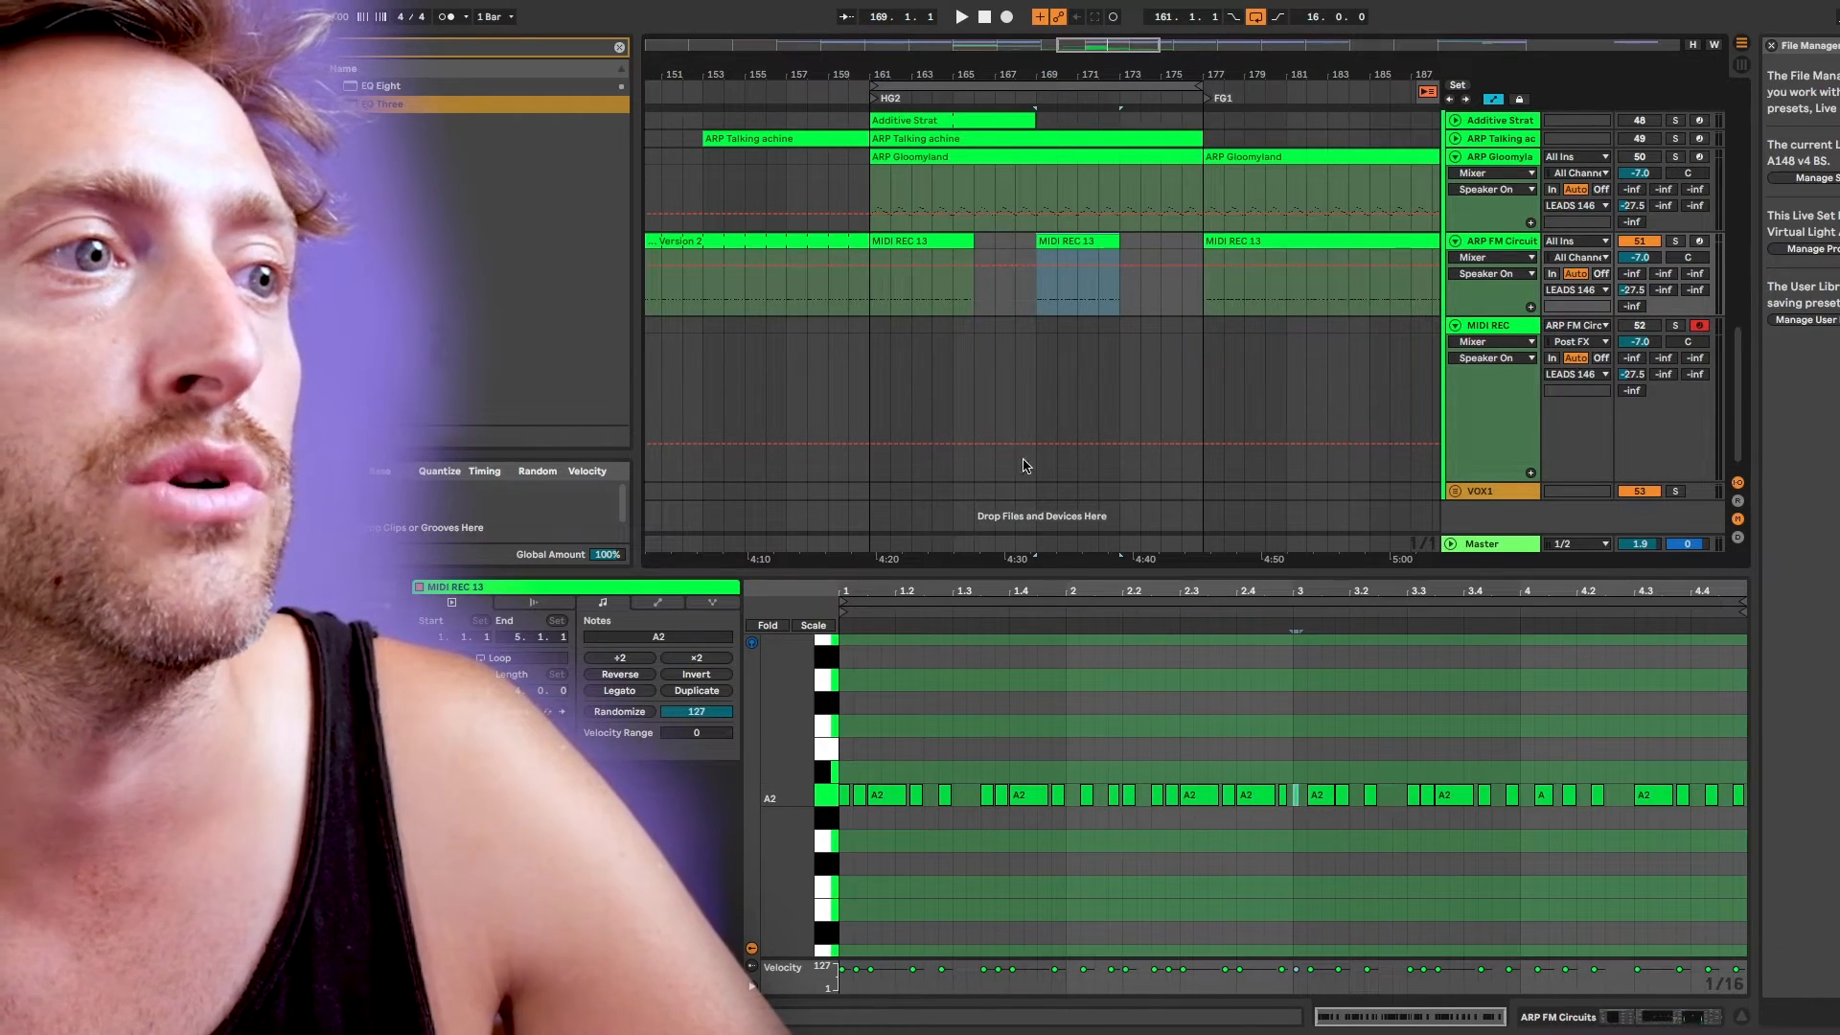
left_click(794, 238)
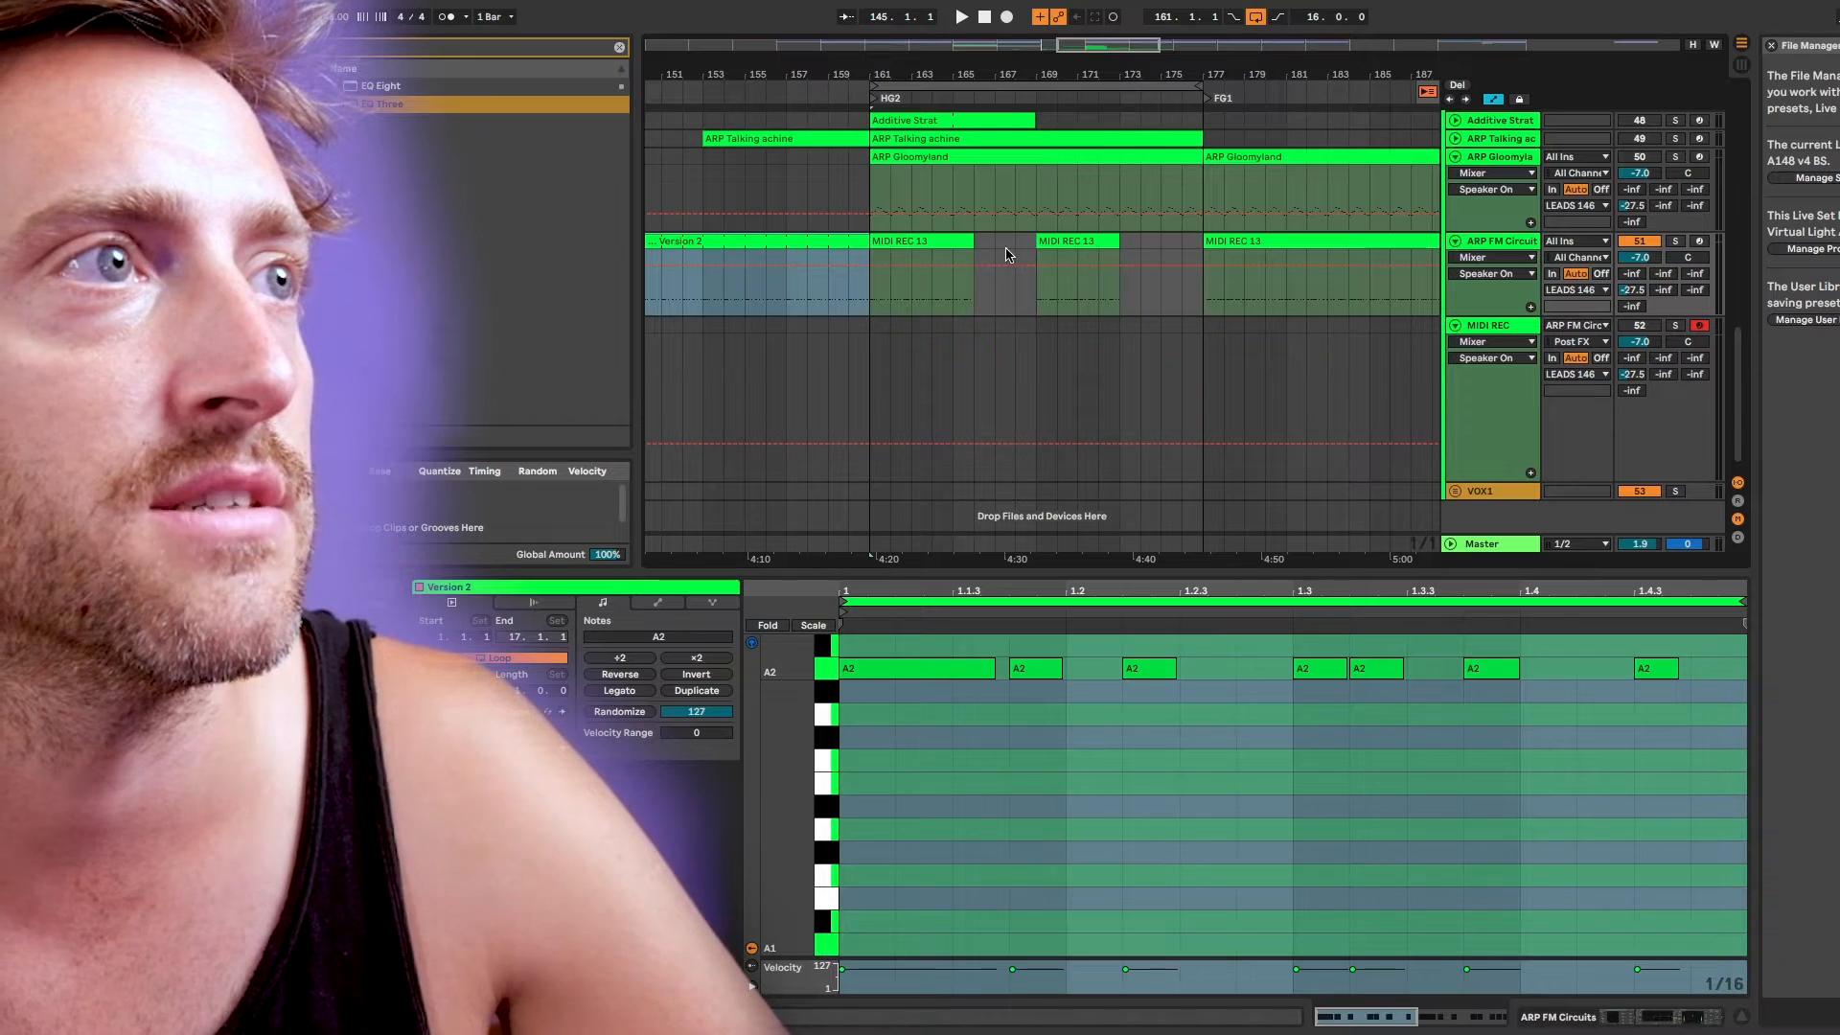
left_click(1074, 241)
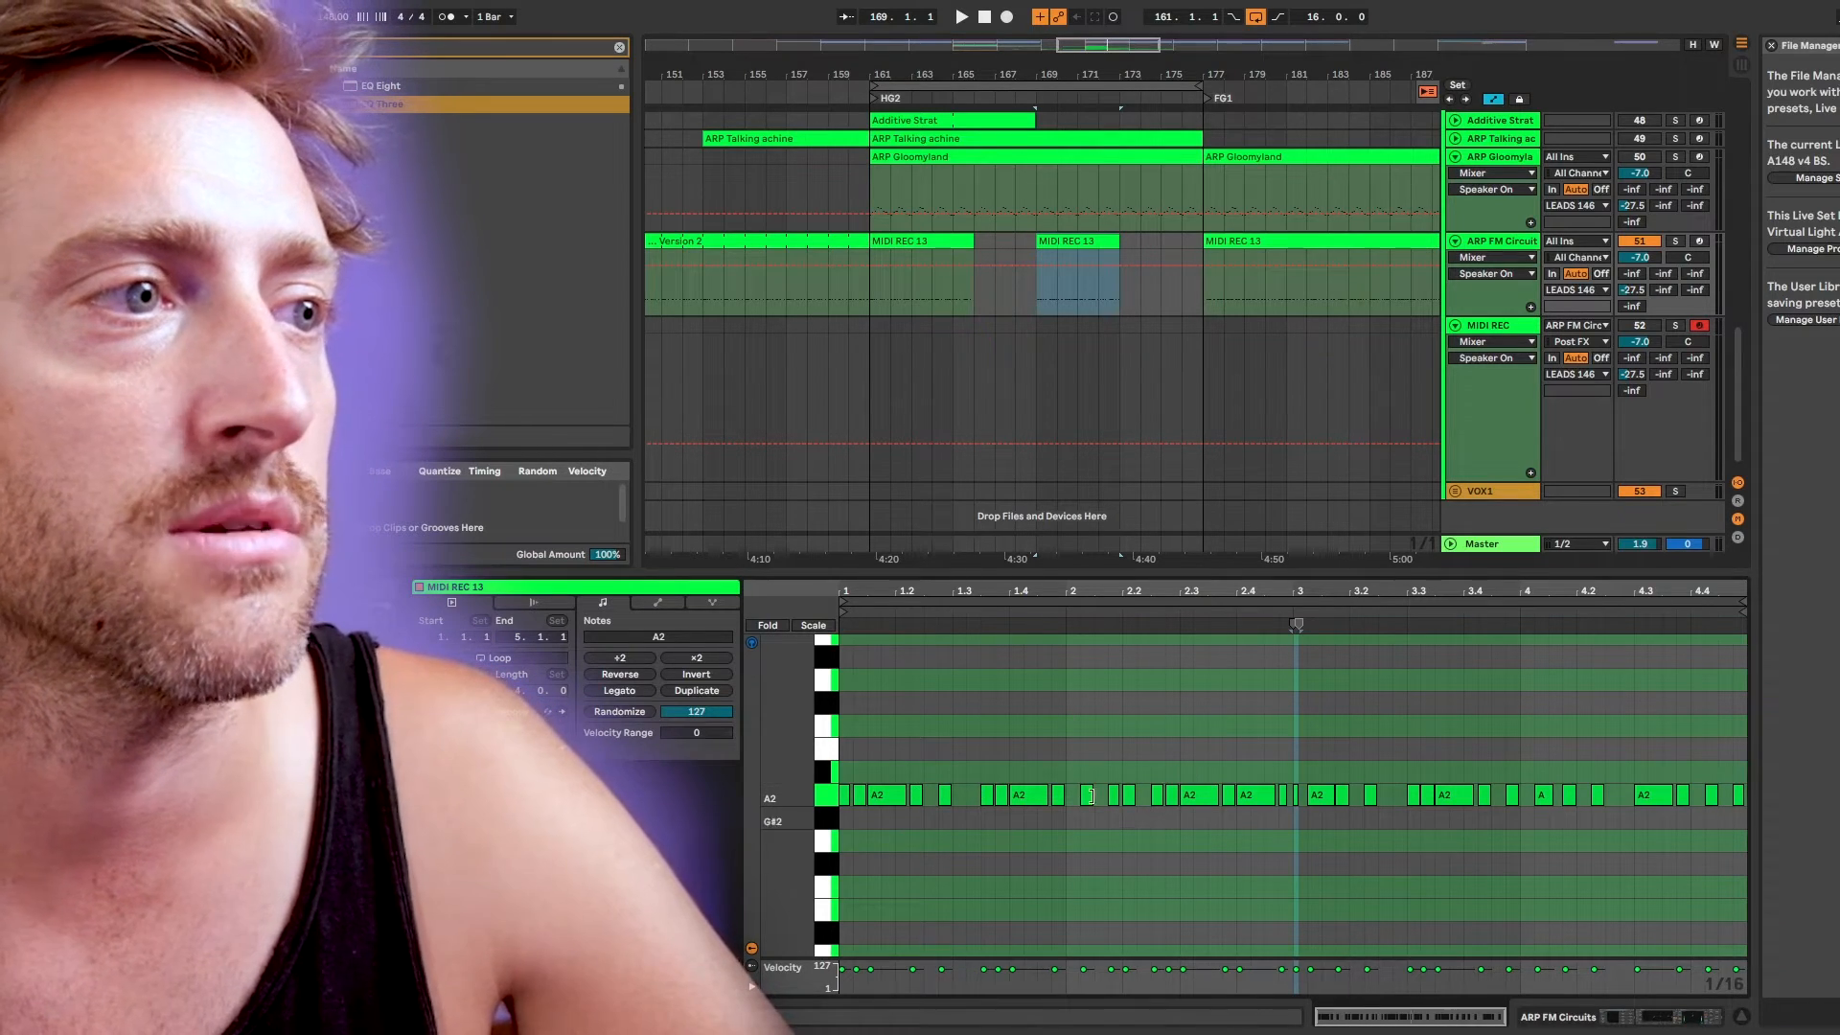
left_click_drag(921, 823, 997, 794)
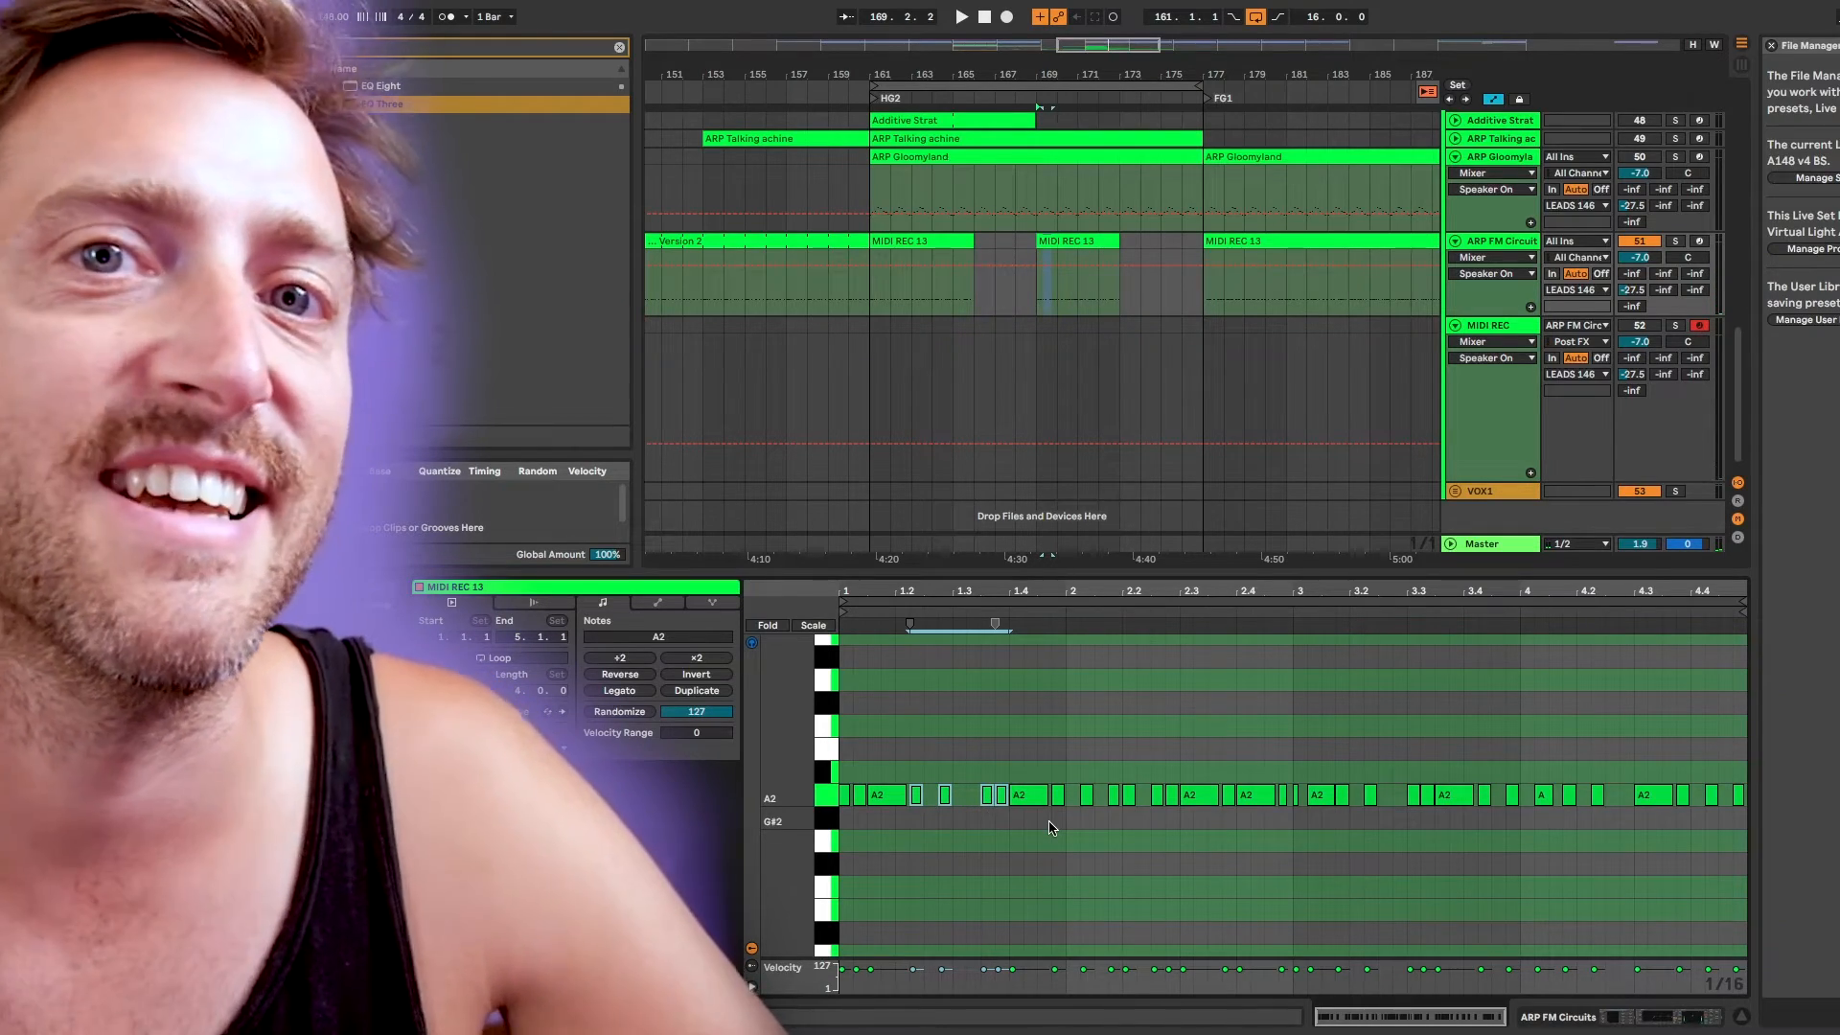
Open the ARP Gloomyland clip at bar 161 and examine its note pattern
scroll(1097, 278, "up", 3)
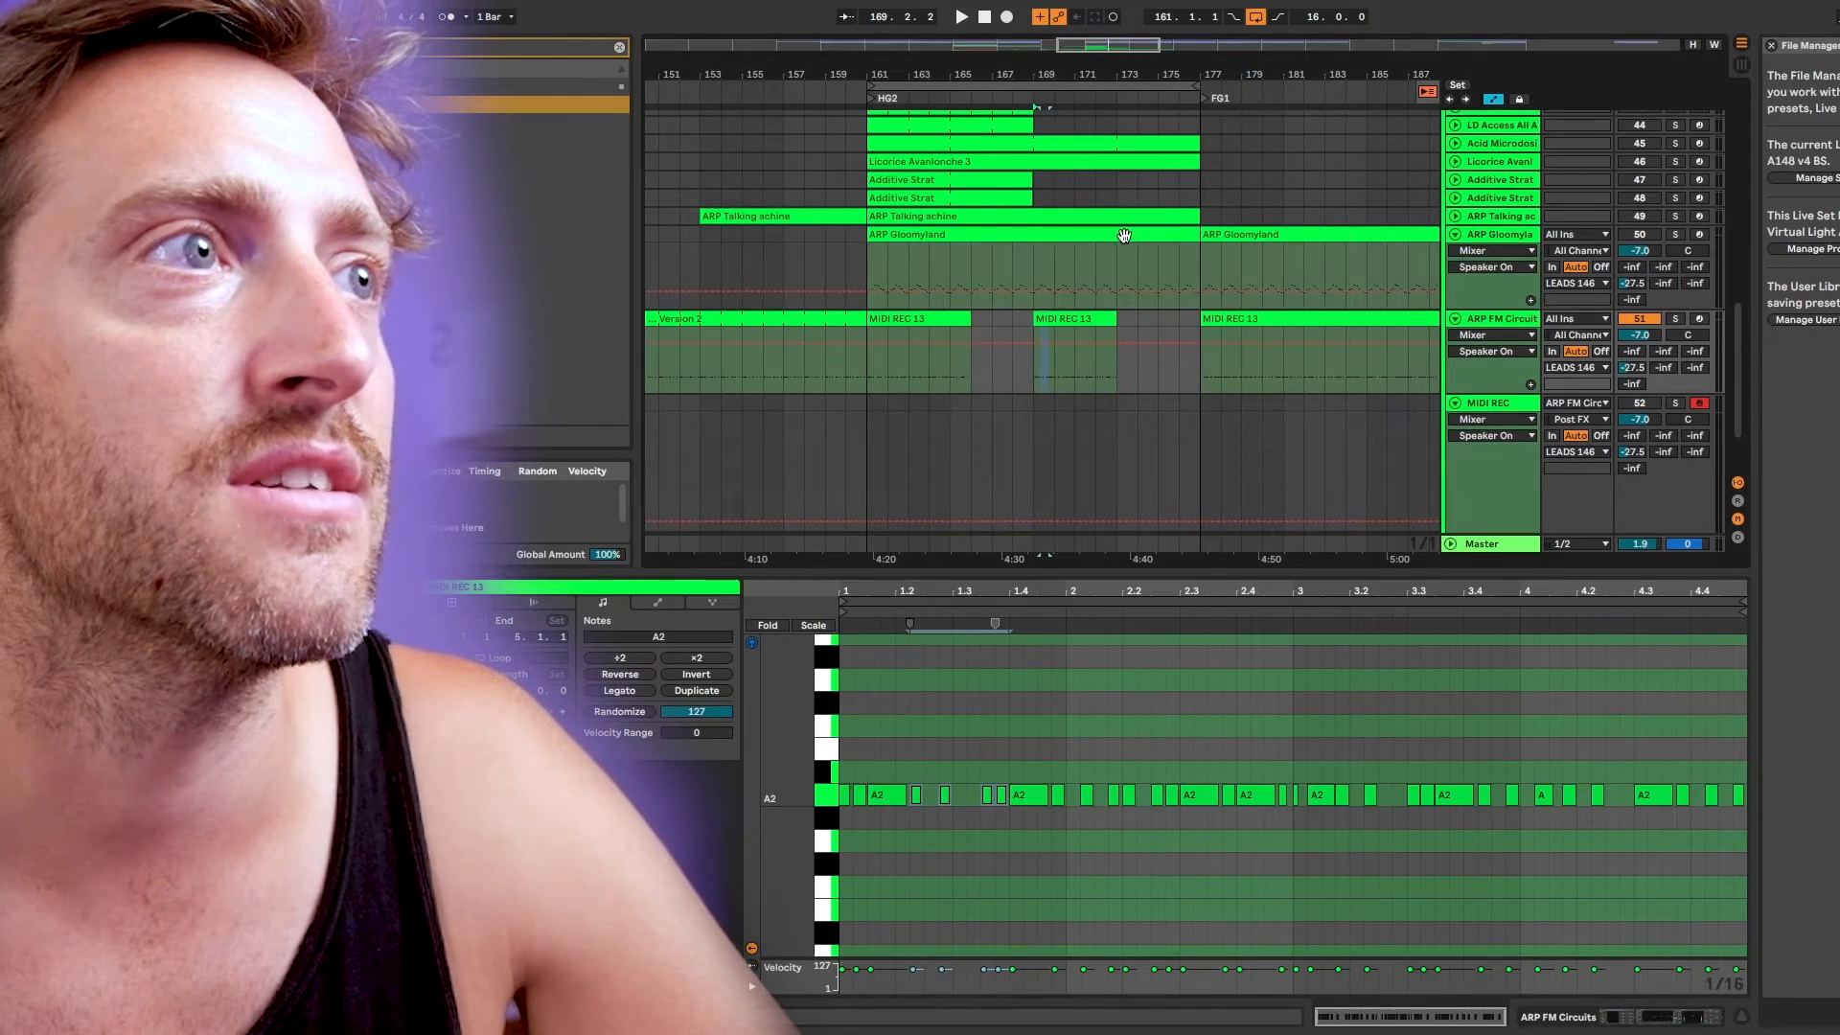
left_click(1125, 236)
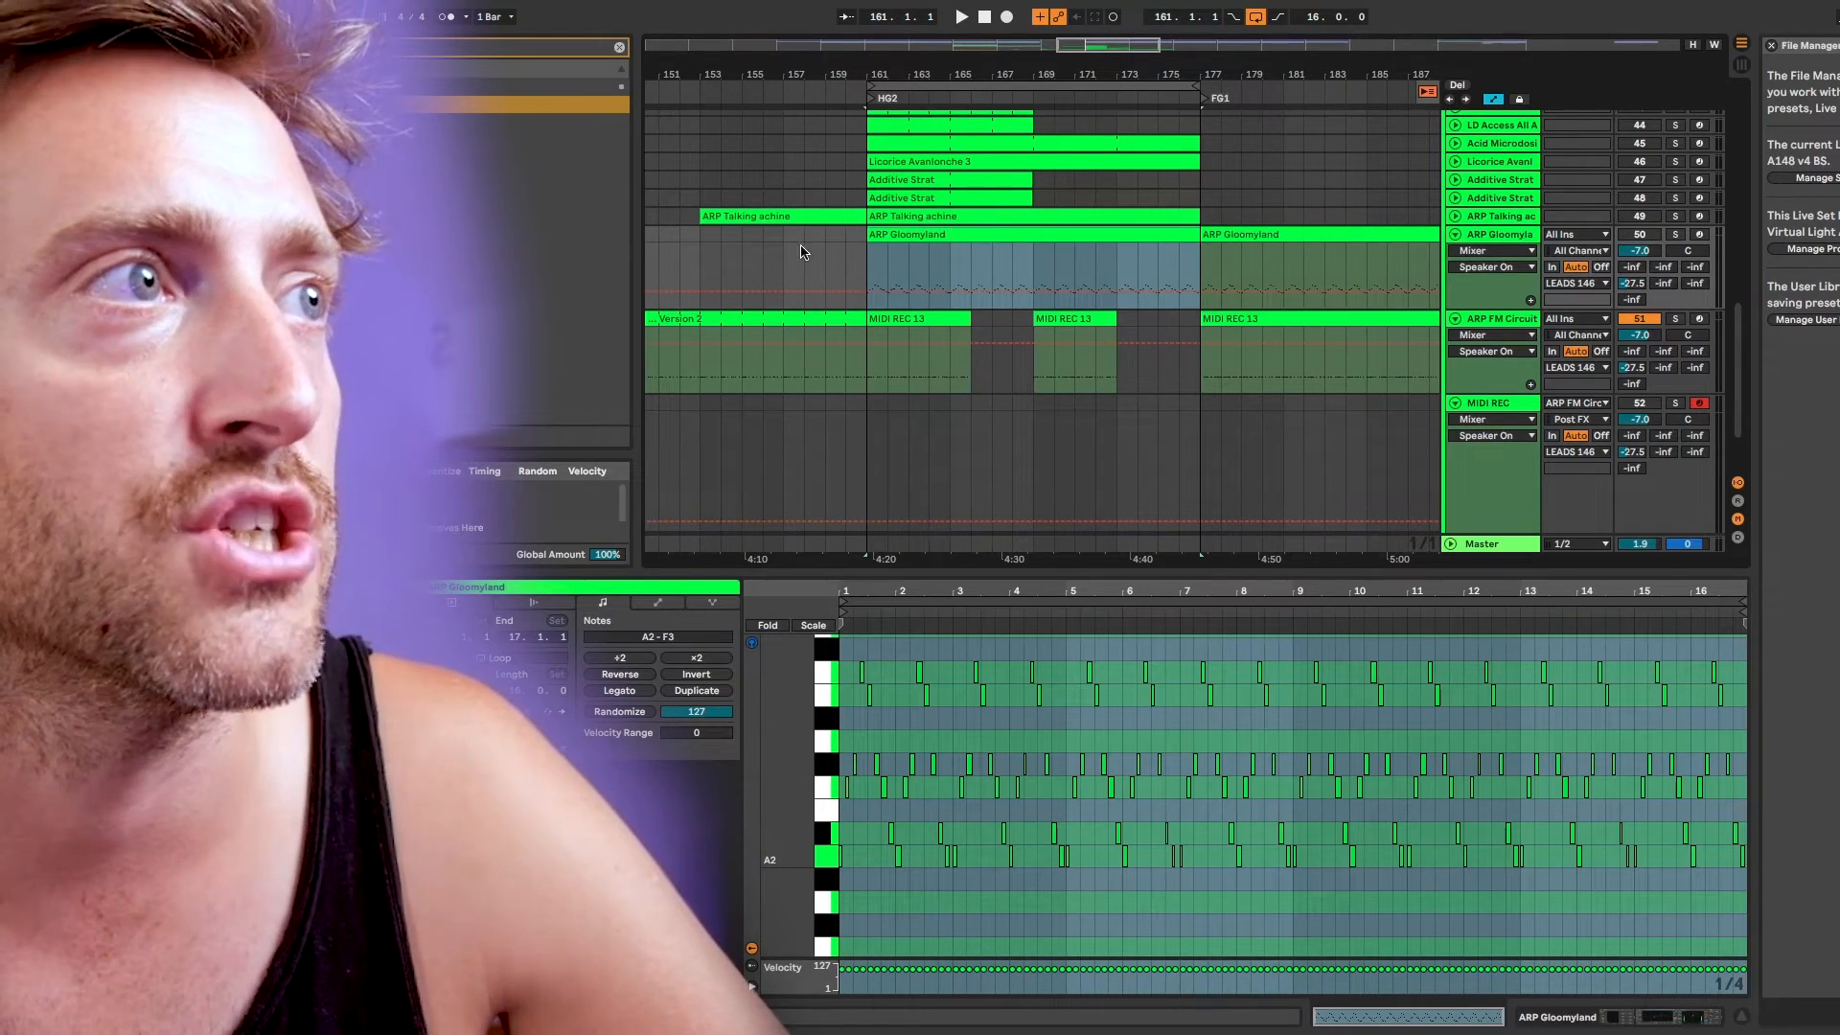
scroll(792, 255, "left", 2)
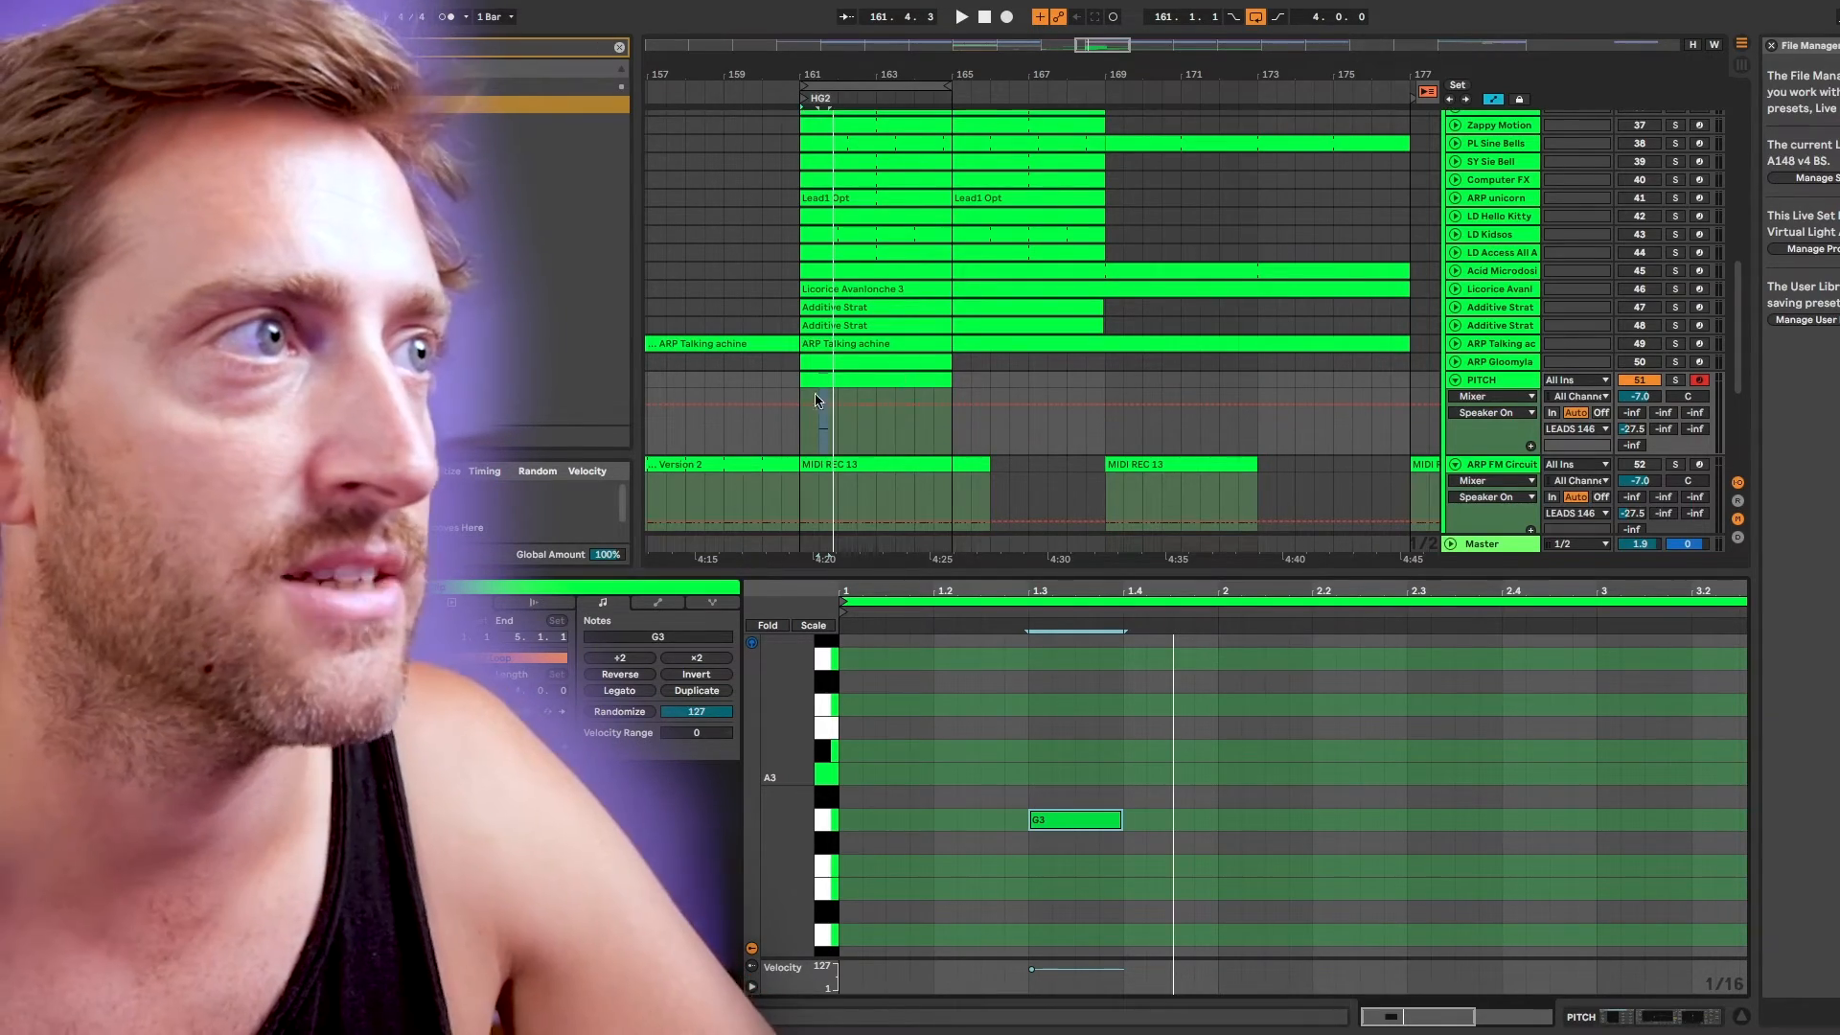
Move the MIDI REC track directly below the PITCH track
scroll(811, 402, "up", 3)
scroll(832, 395, "down", 3)
left_click(1498, 454)
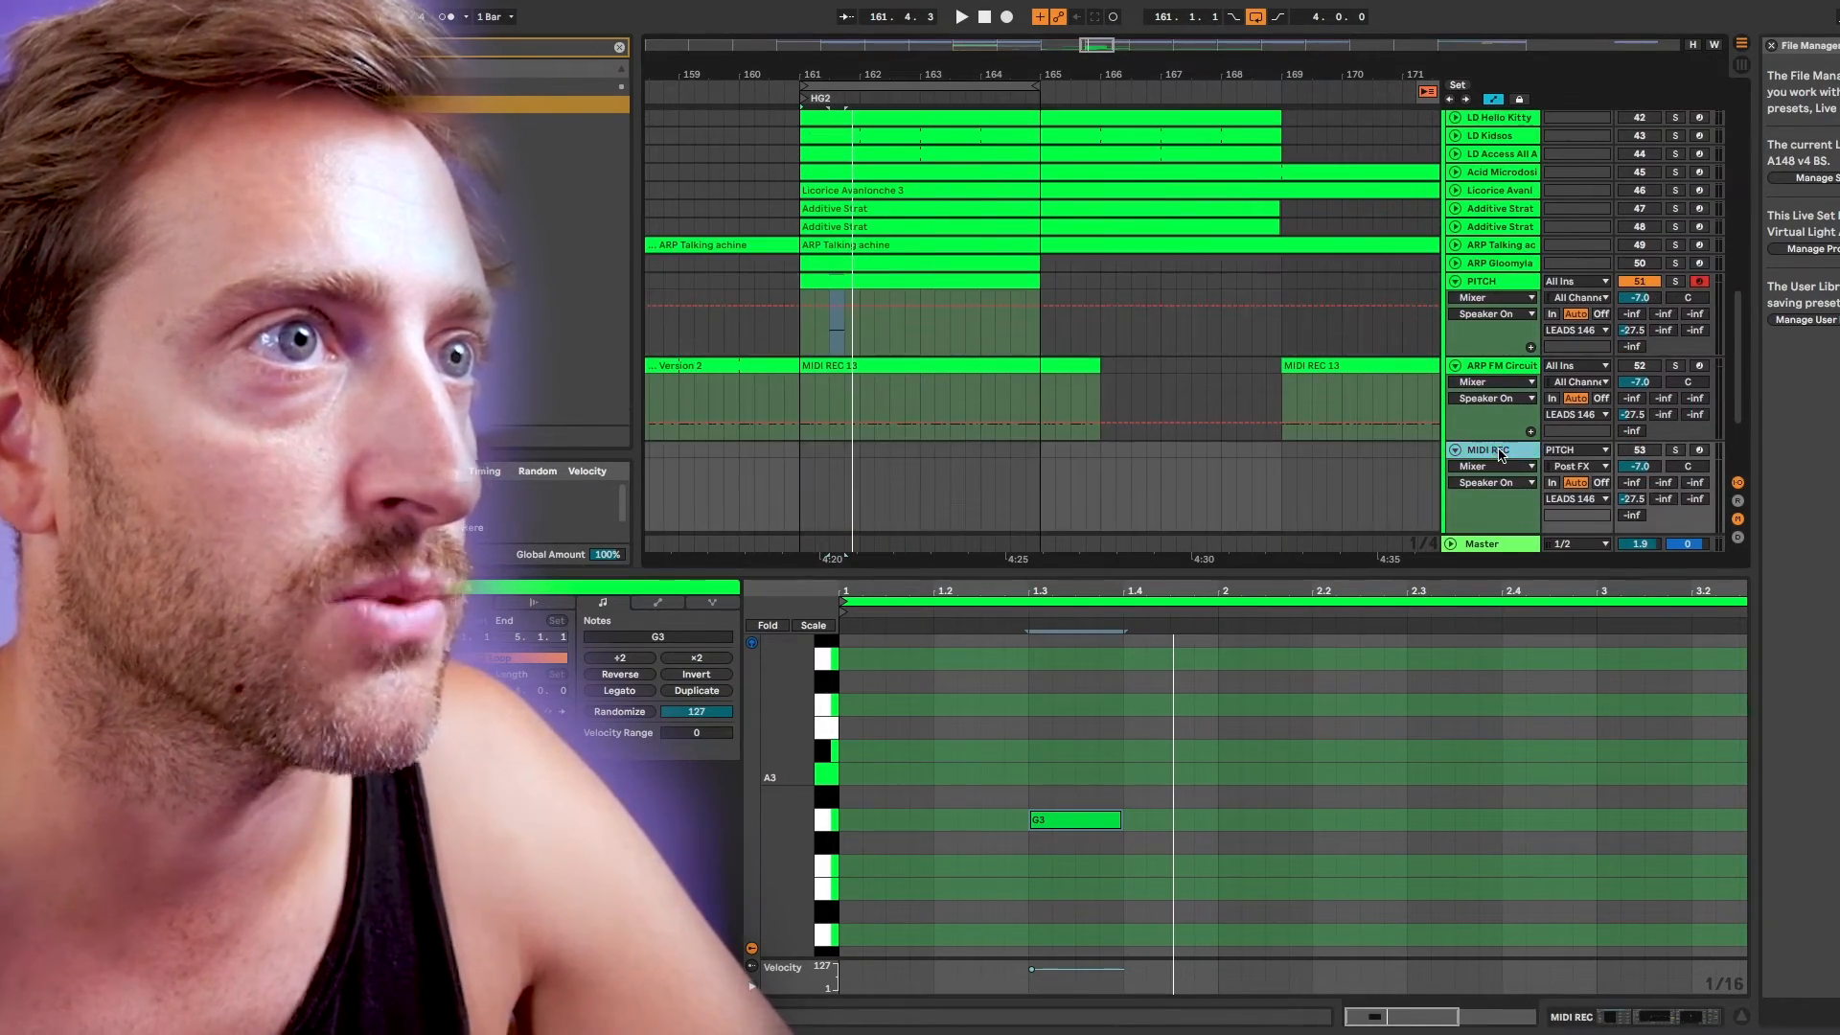
left_click_drag(1501, 454, 1588, 366)
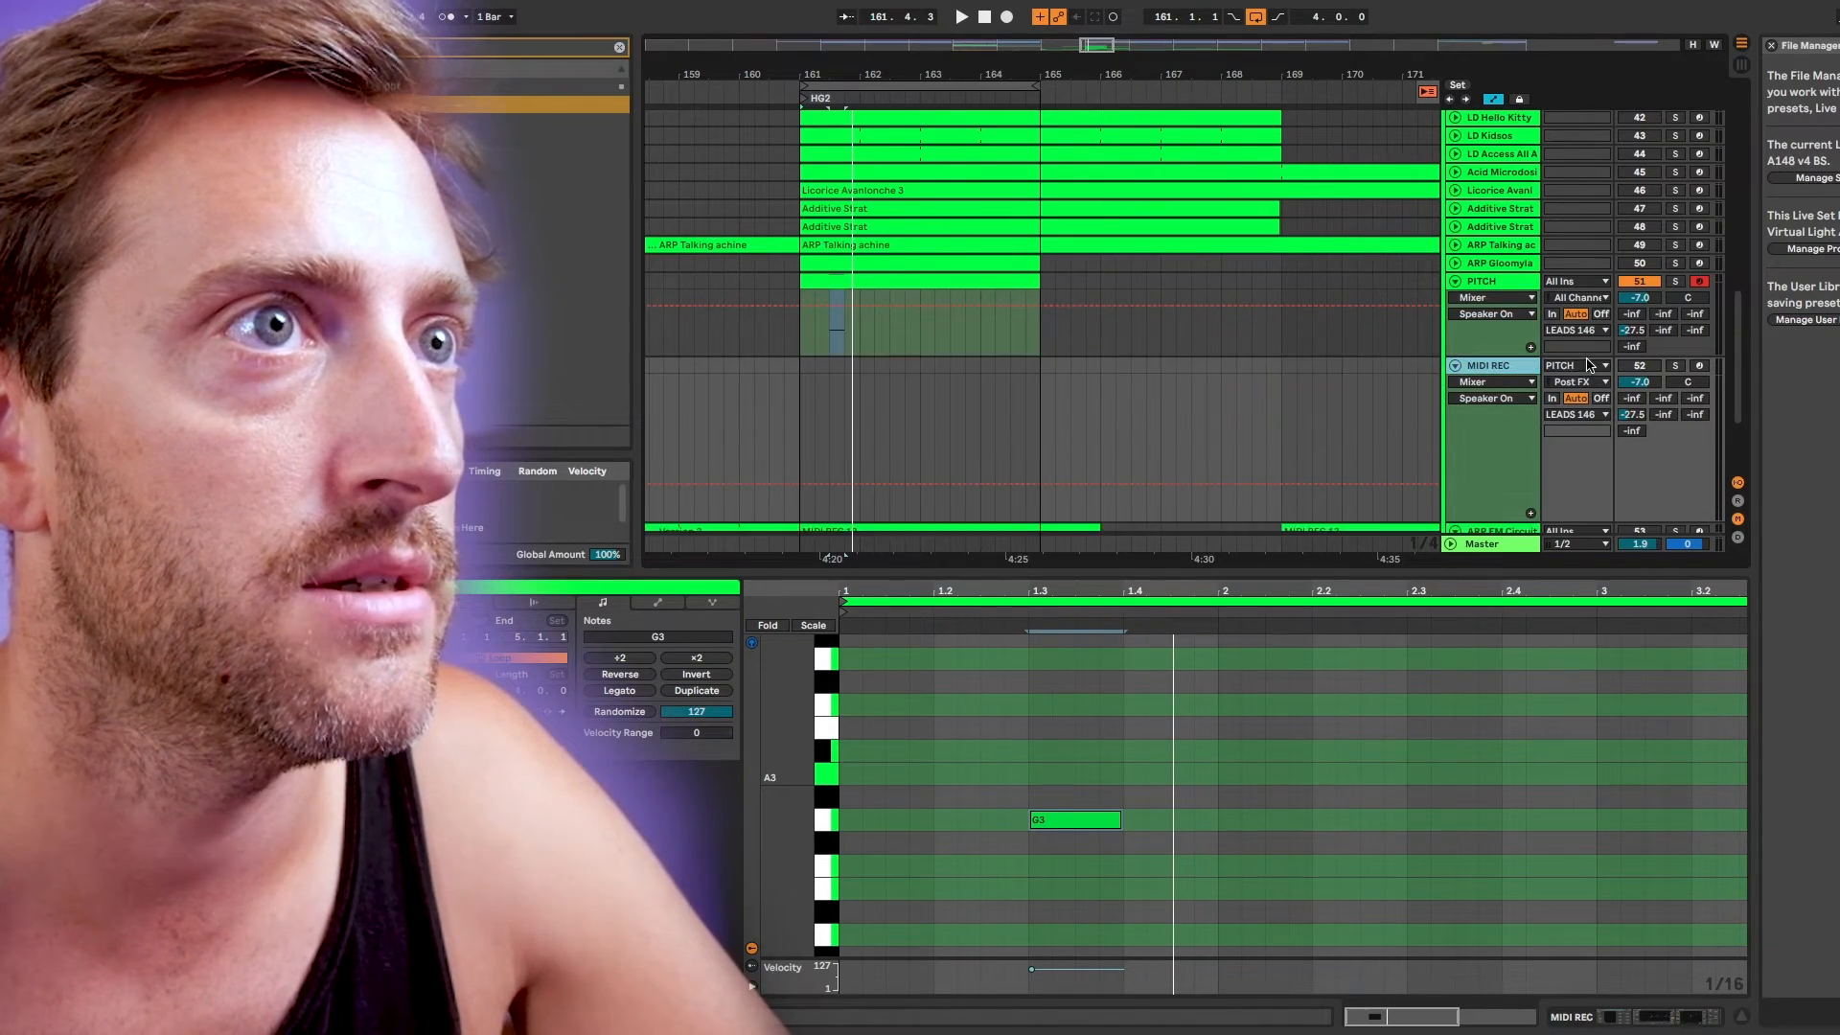
Add an audio track below MIDI REC with PITCH as its input, and arm both recording tracks
key("ctrl+t")
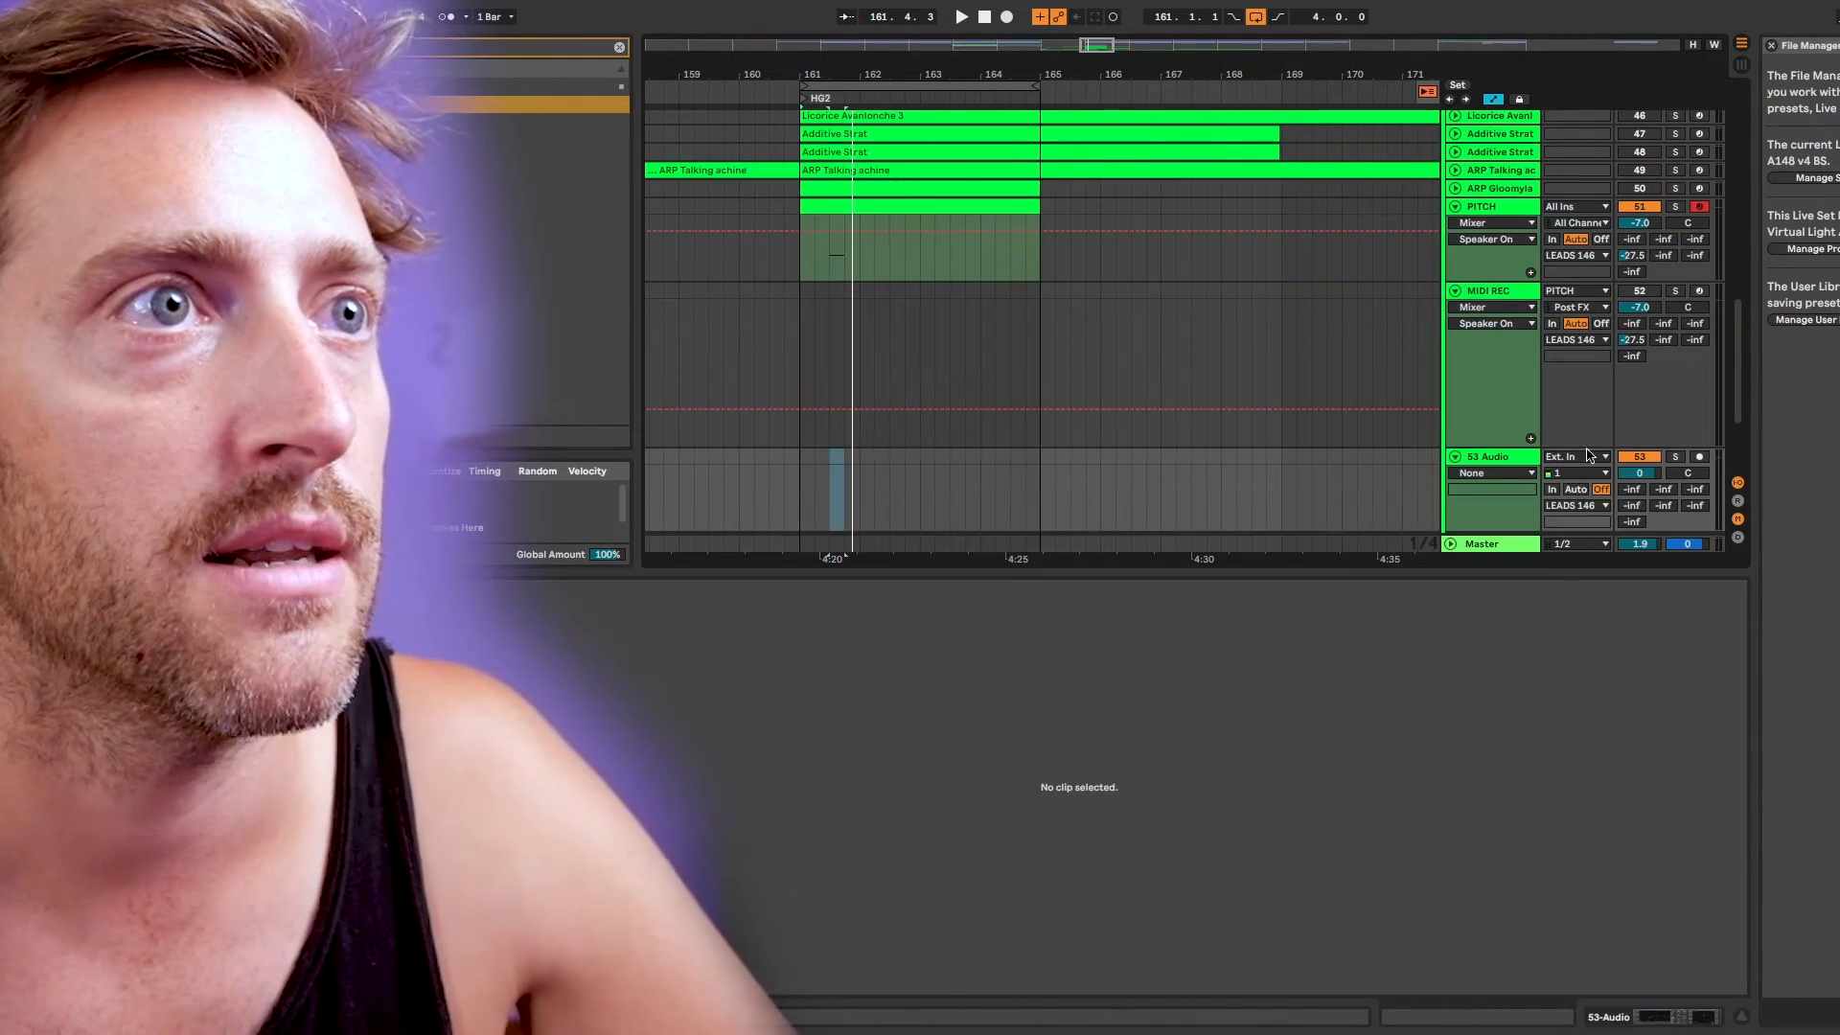
left_click(1590, 456)
type("pi")
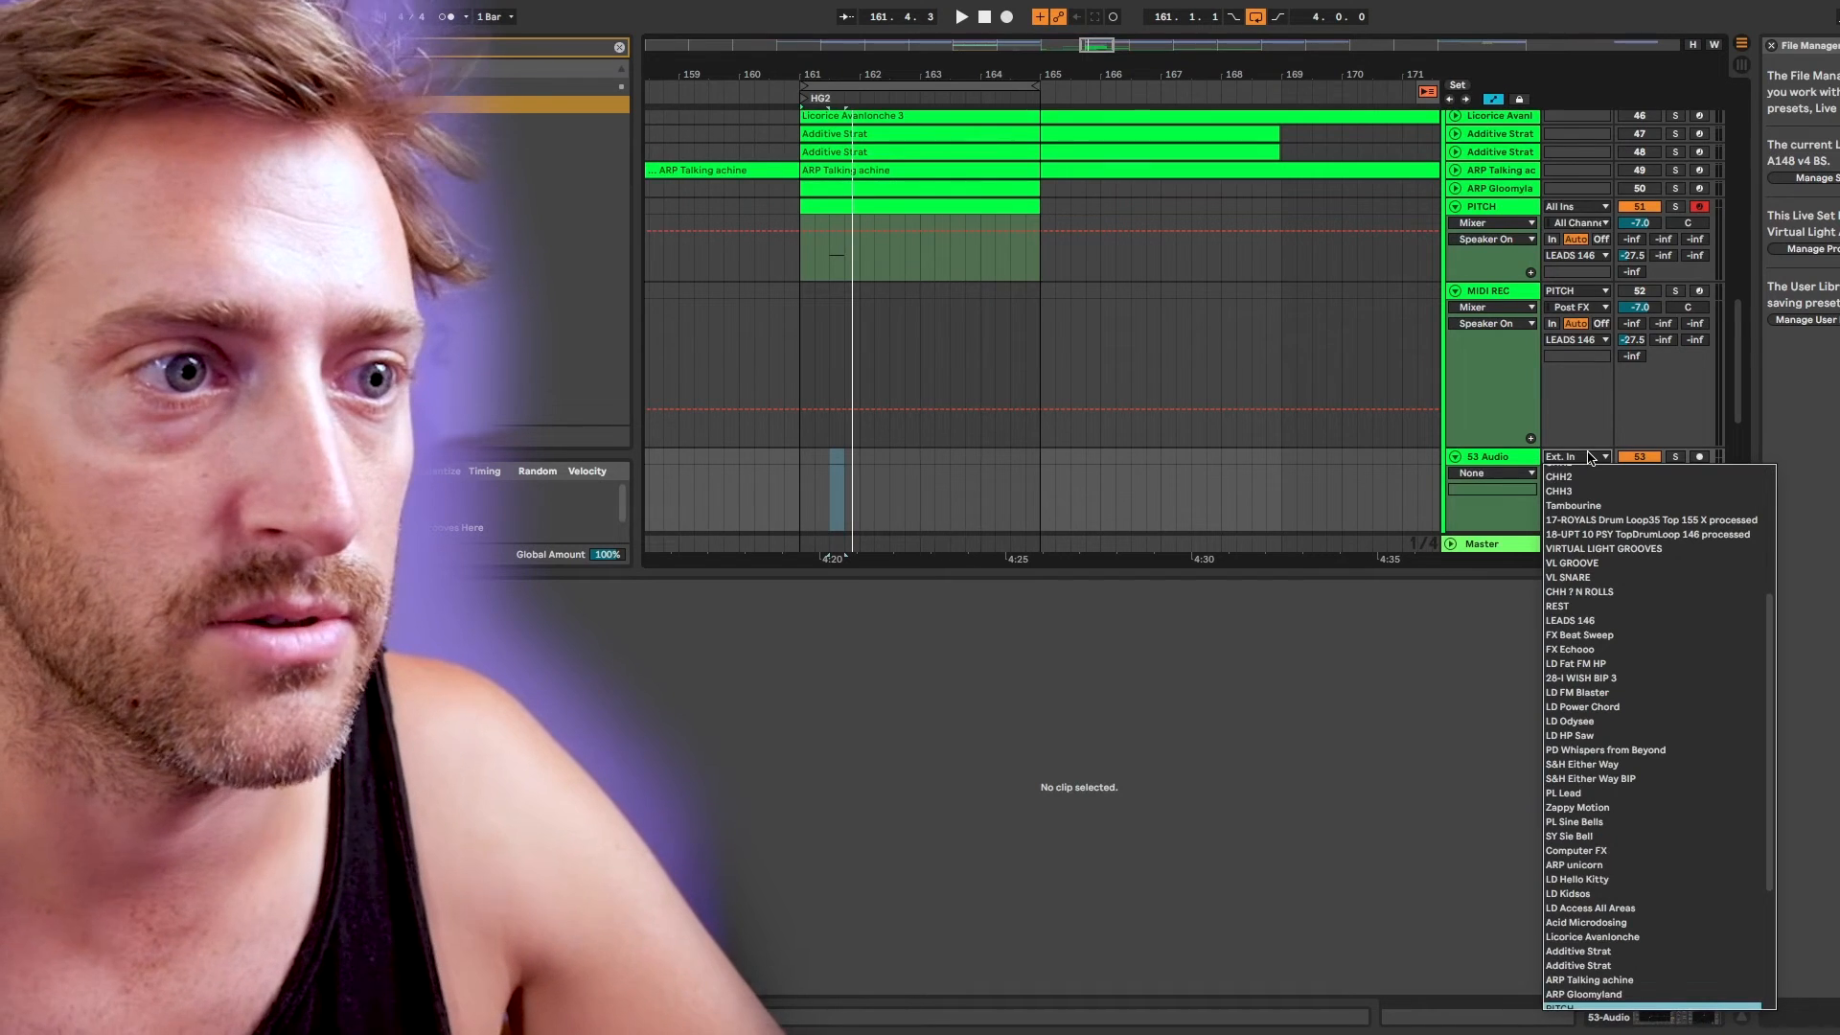
key("Return")
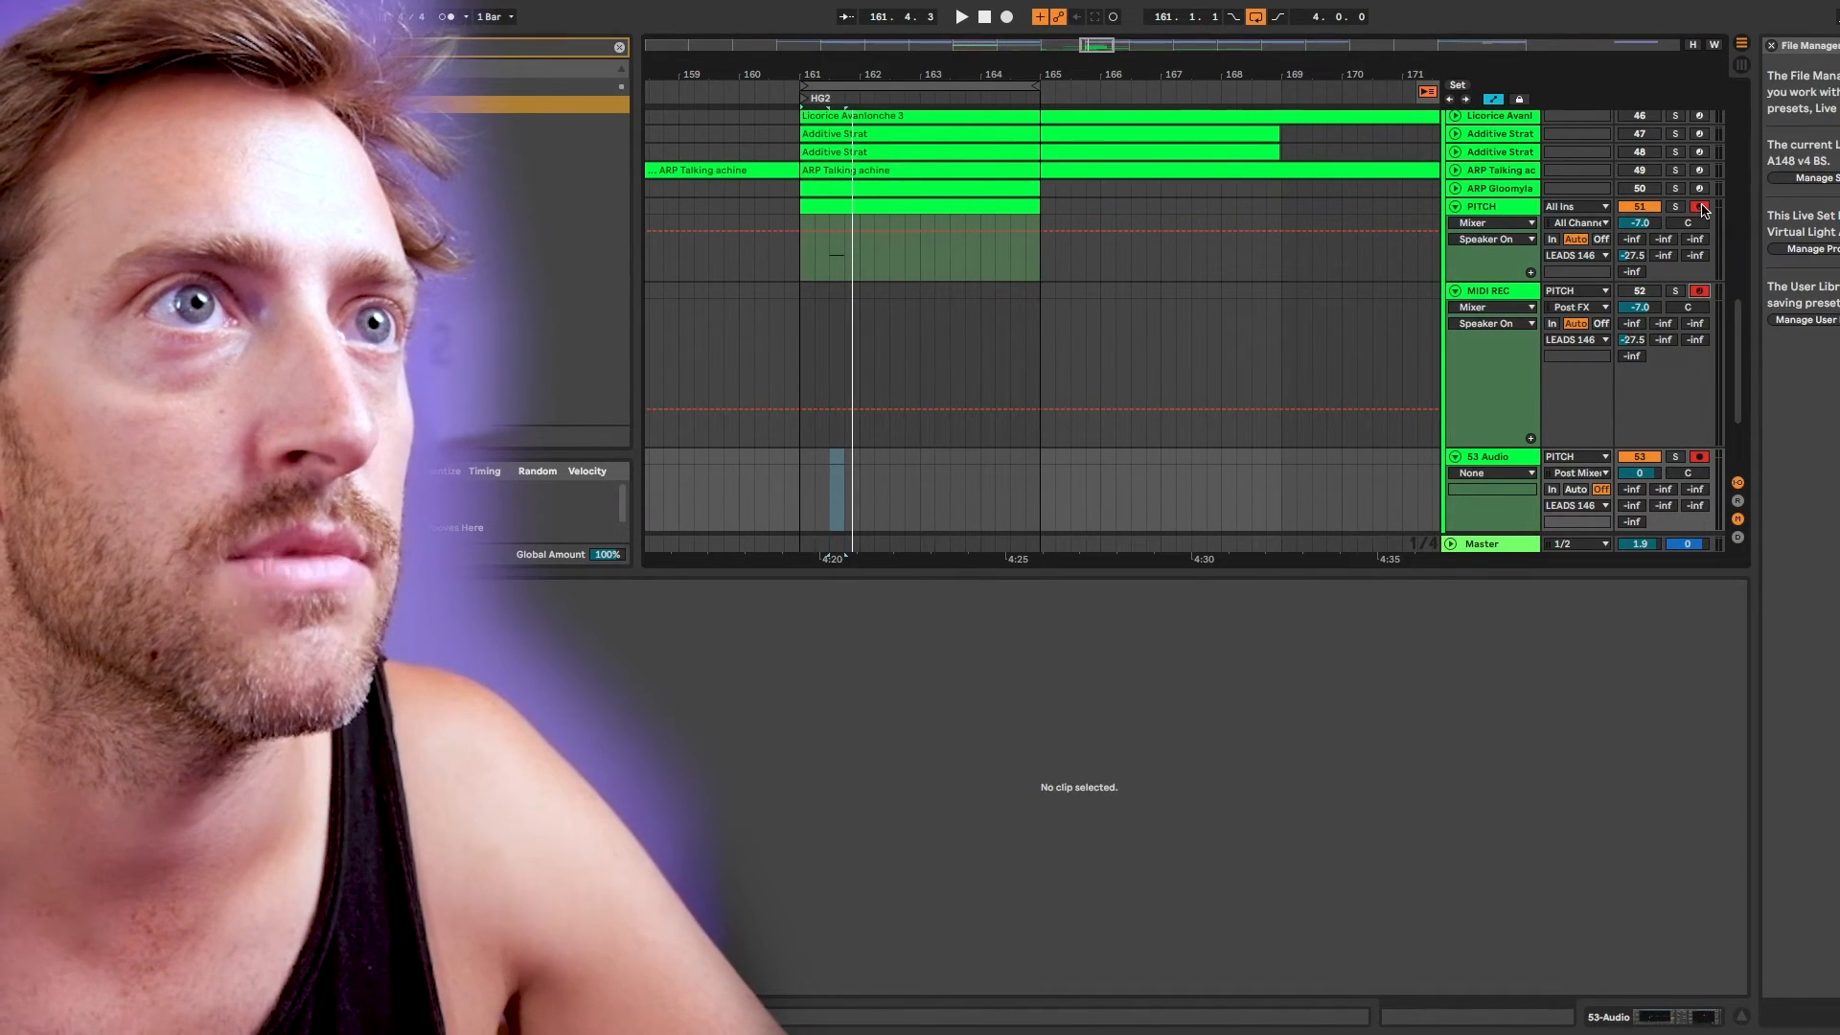
Extend the arrangement loop to bar 177 and consolidate the PITCH clip across bars 161 to 177
left_click(850, 209)
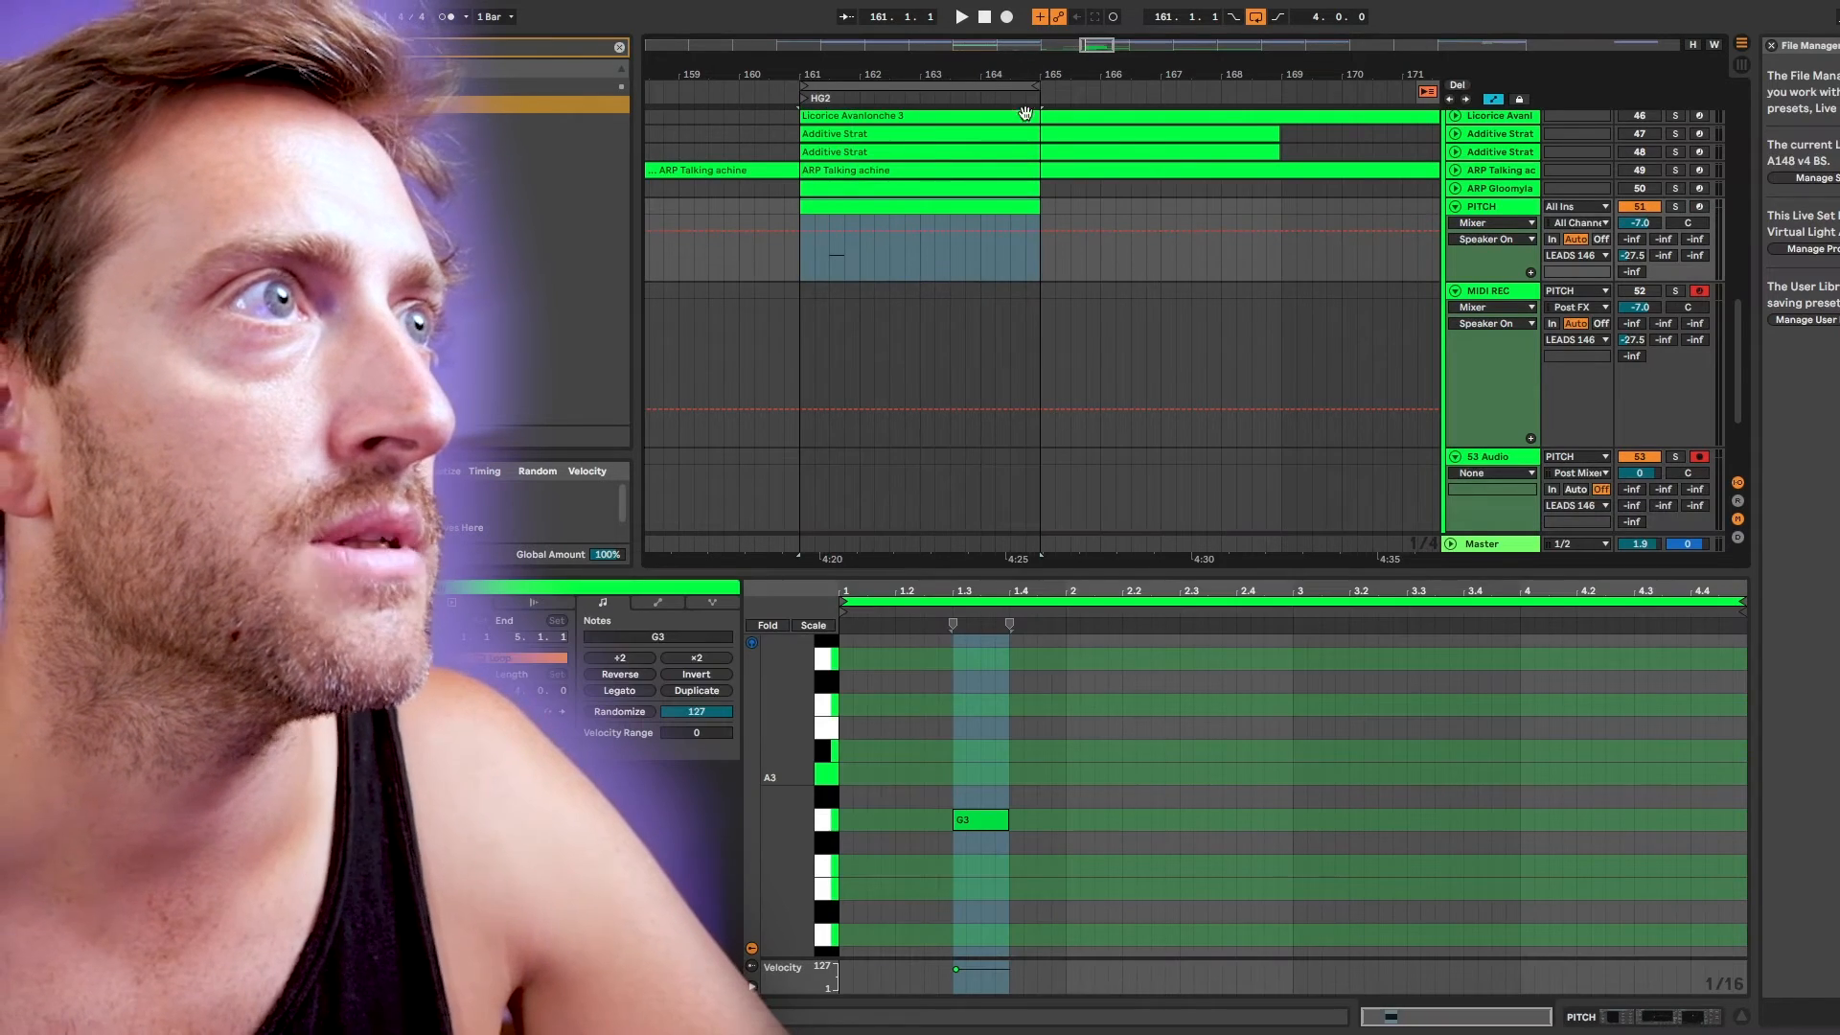
scroll(1026, 113, "down", 5)
left_click_drag(1031, 88, 1320, 98)
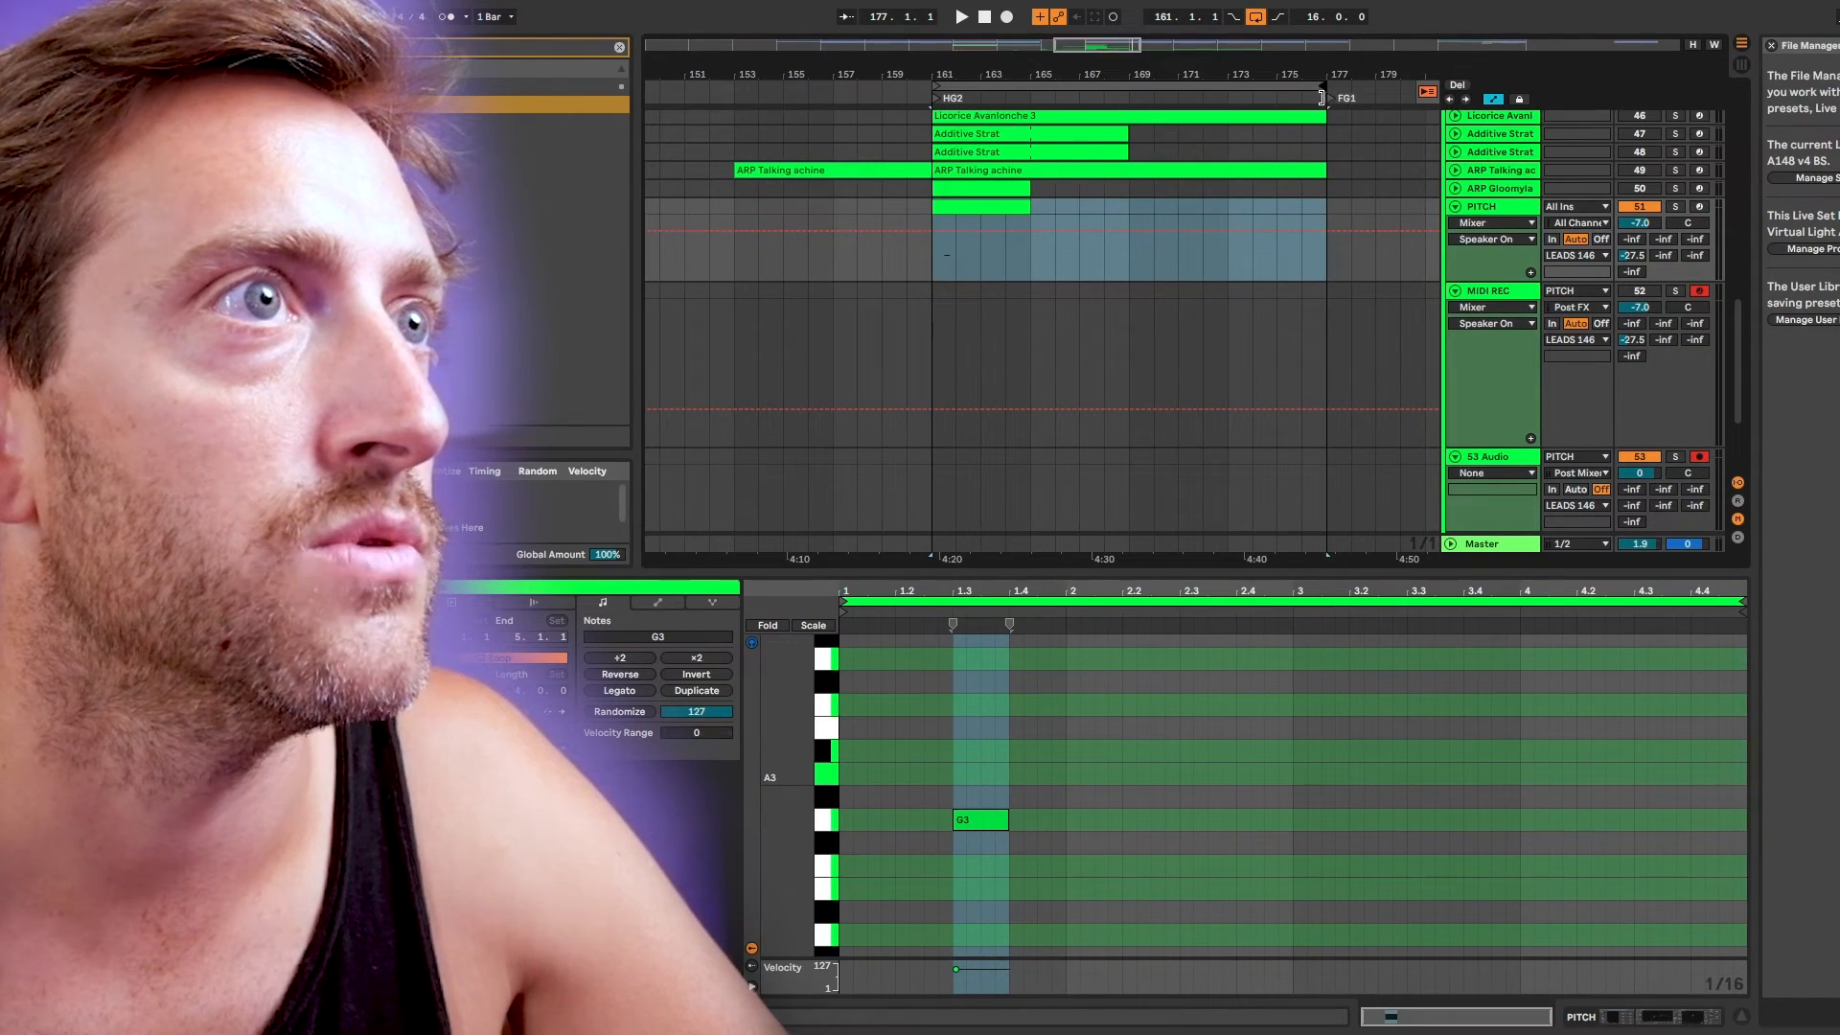
key("ctrl+j")
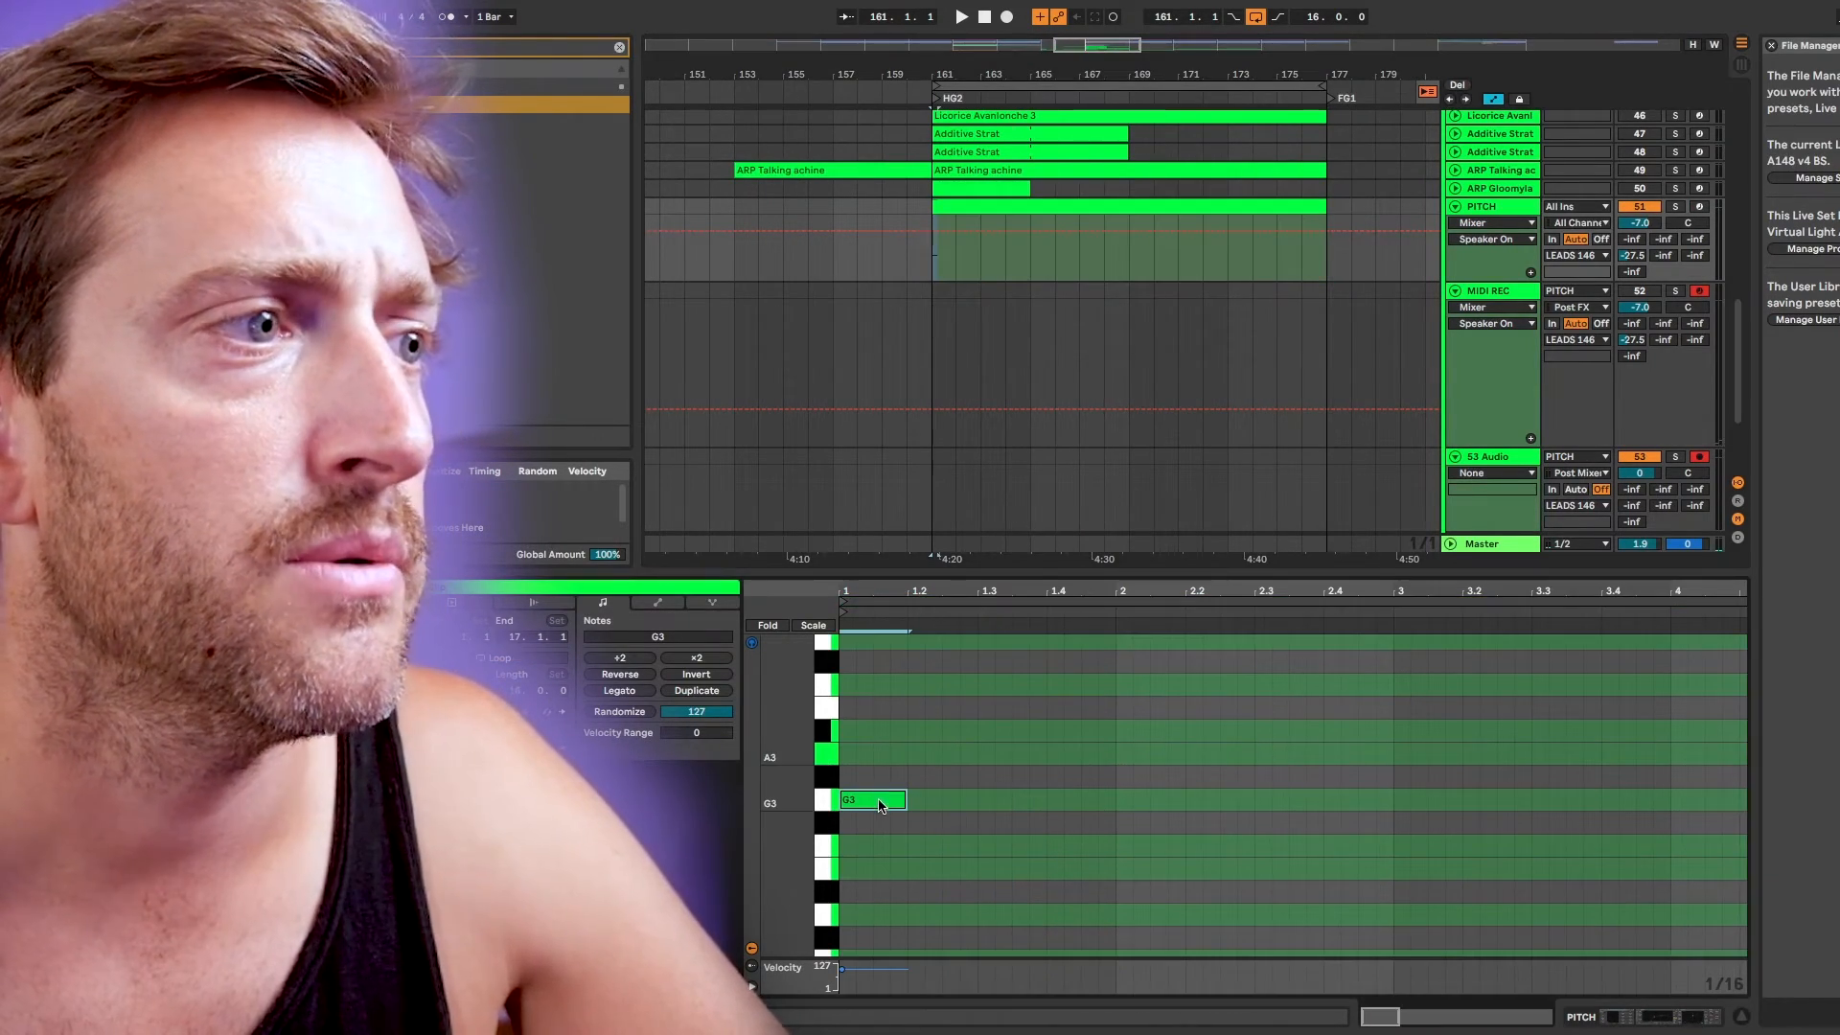
Place the G3 note at the start of the PITCH clip and record MIDI and audio from bar 161 while moving the note
mouse_move(886, 799)
left_mouse_down()
mouse_move(889, 776)
mouse_move(878, 805)
left_mouse_up()
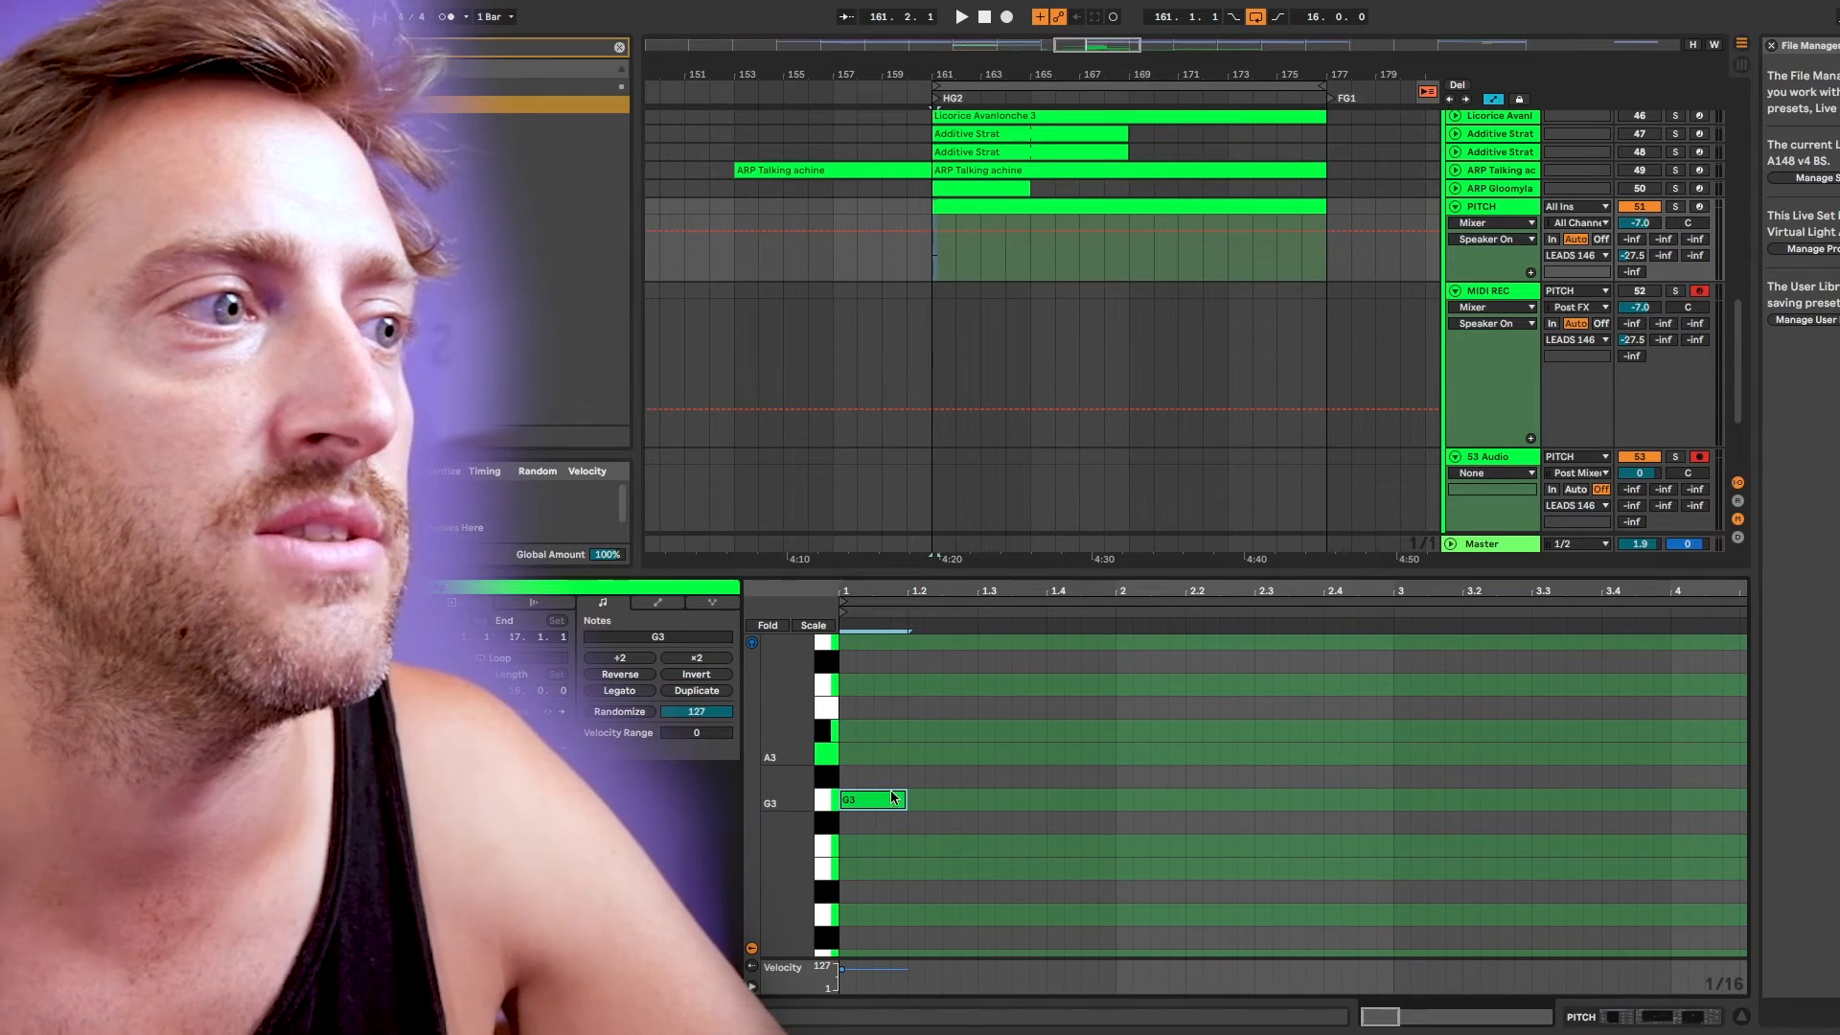
key("F9")
left_click_drag(884, 810, 1282, 870)
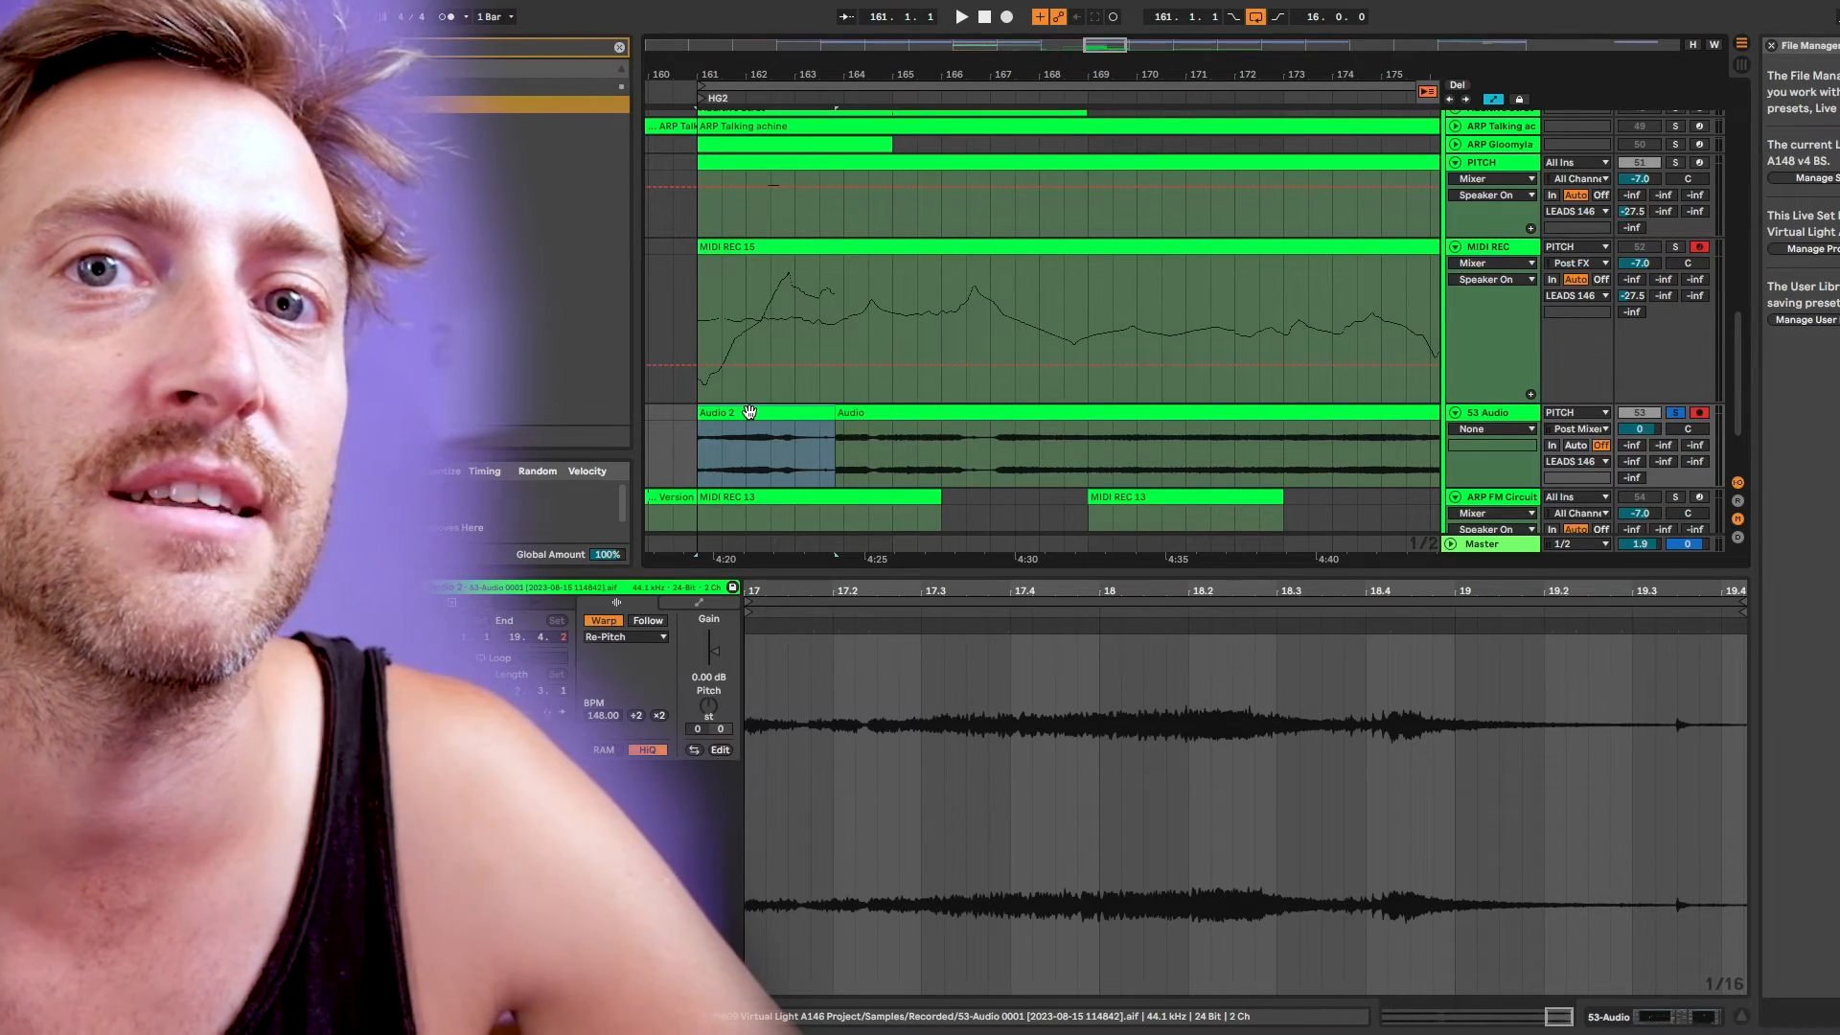
Play the Audio 2 clip on the 53 Audio track from bar 161 and trim its end back to 162.3.3
key("space")
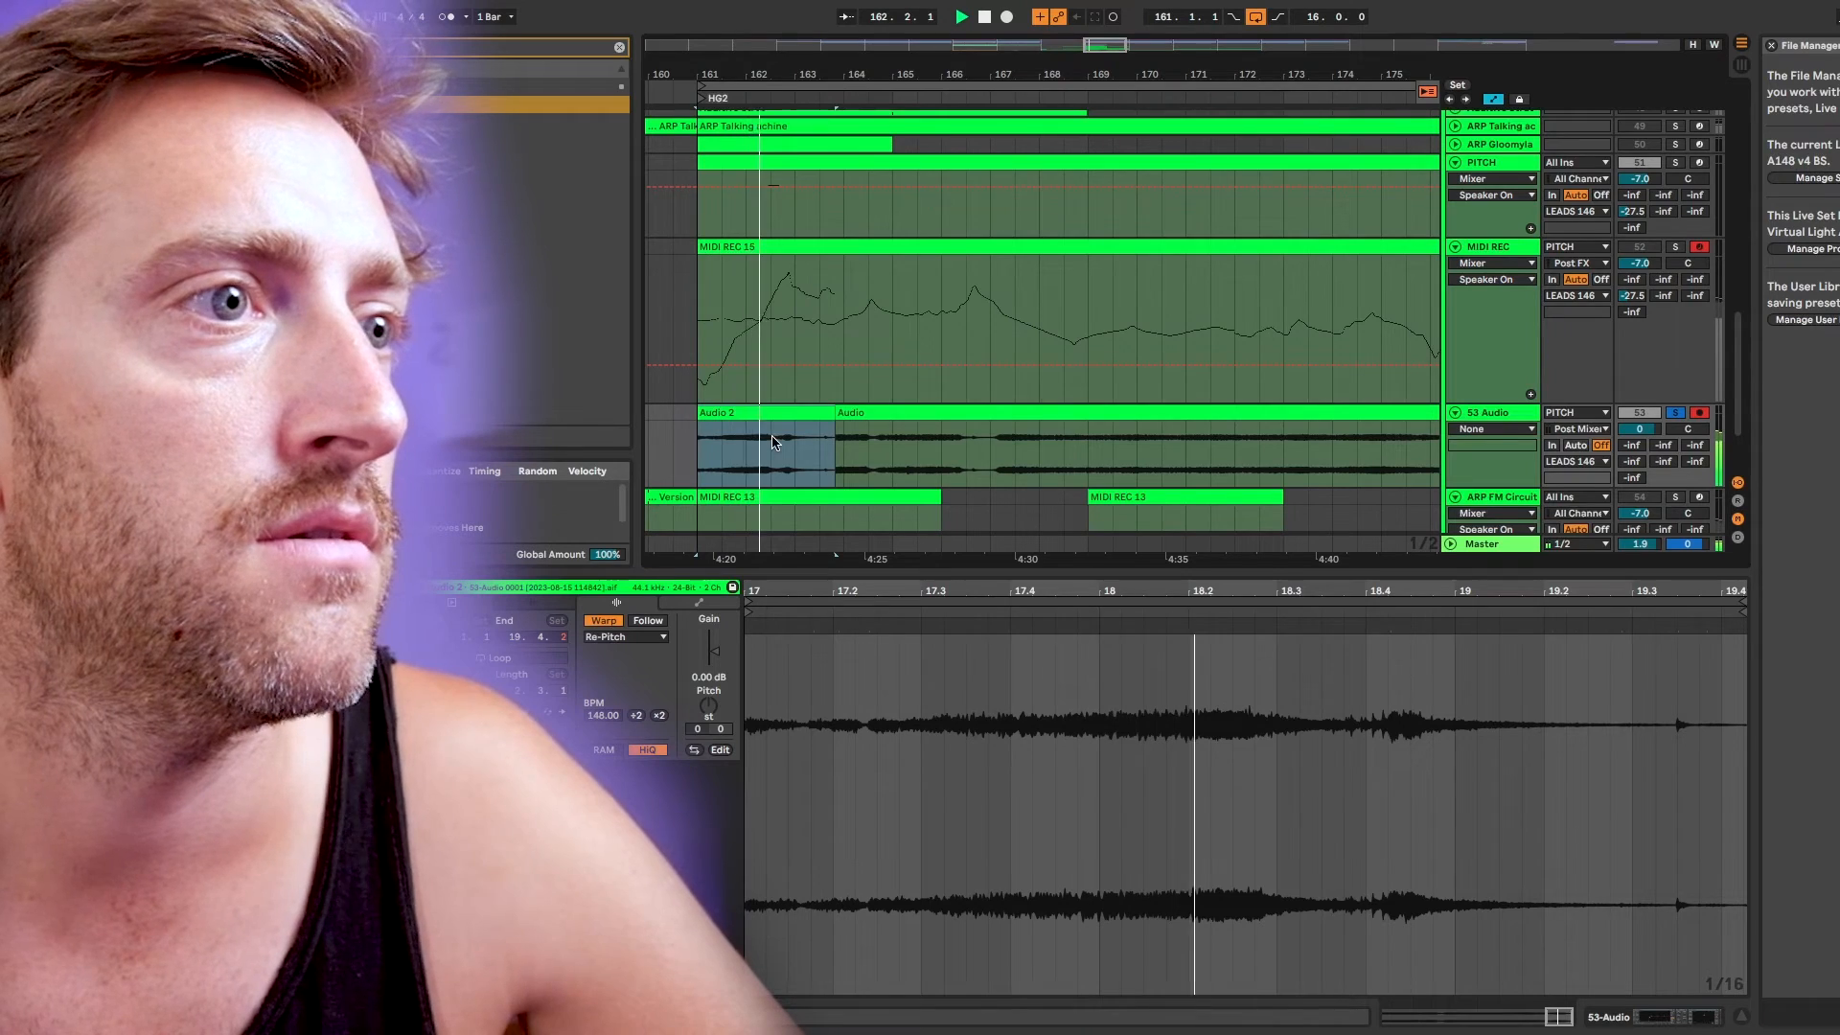
scroll(792, 443, "up", 3)
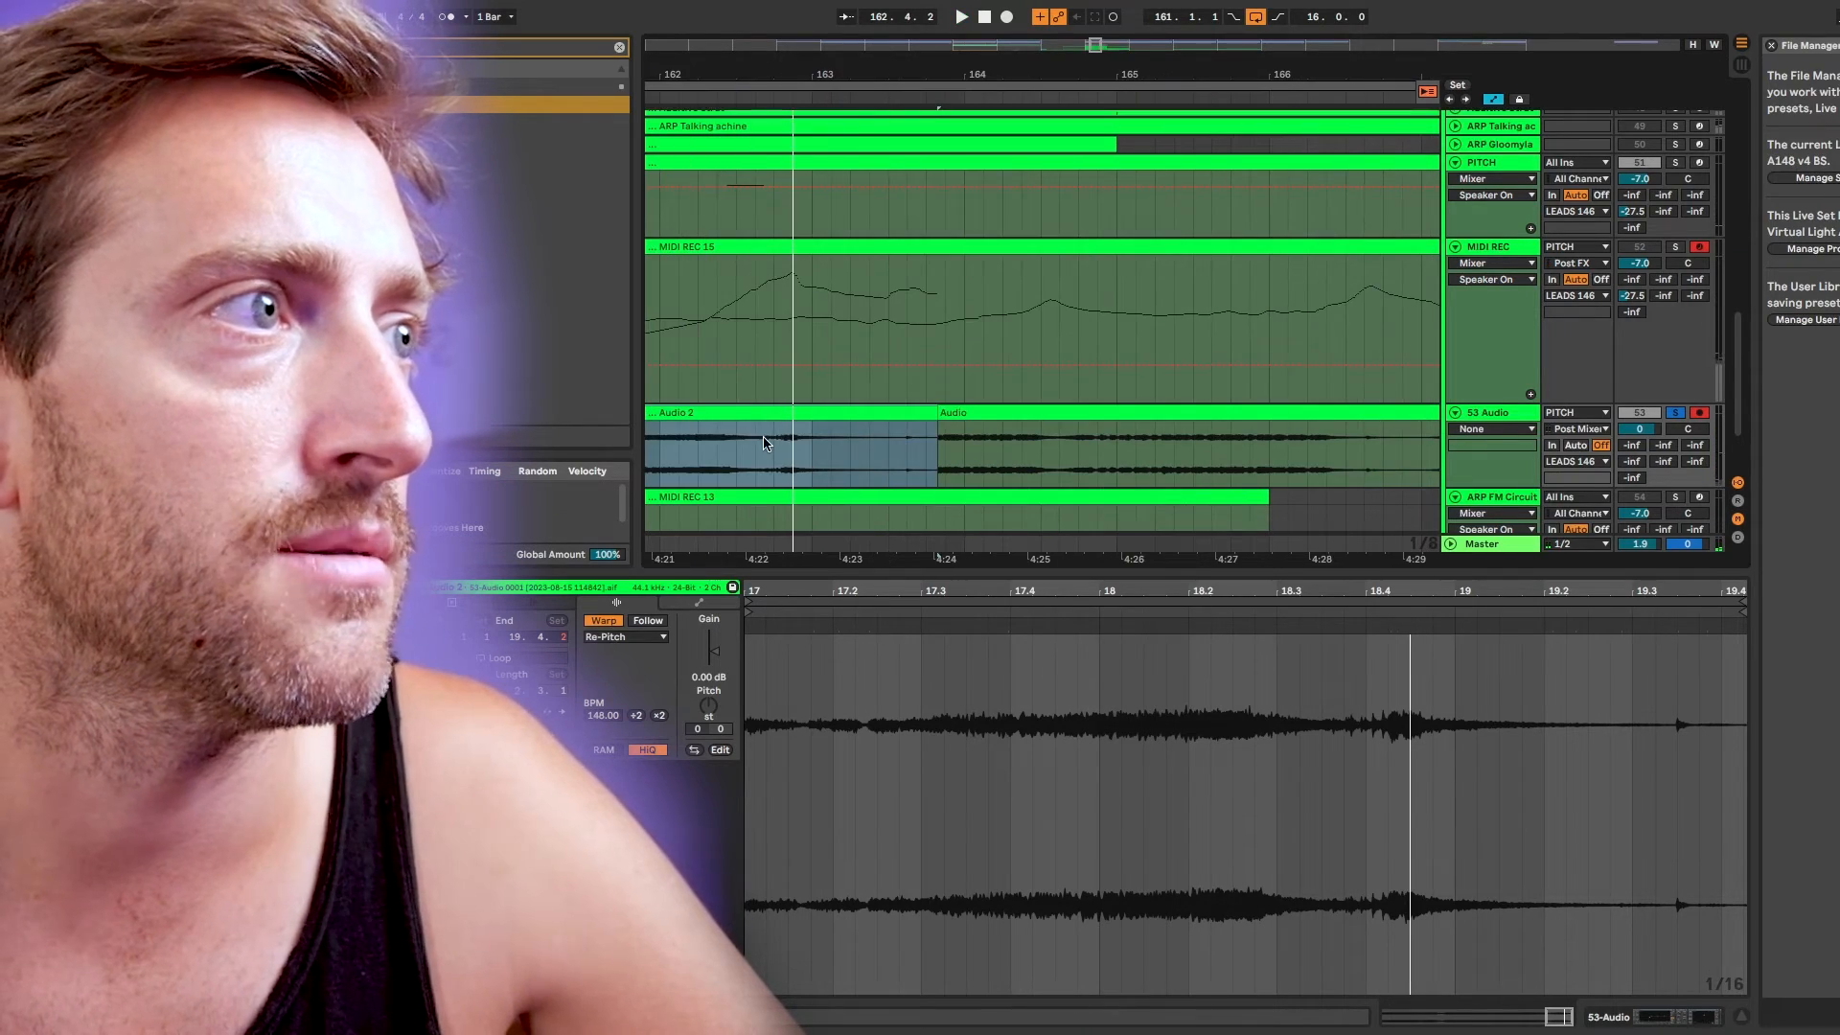
left_click_drag(931, 412, 754, 428)
scroll(758, 432, "left", 5)
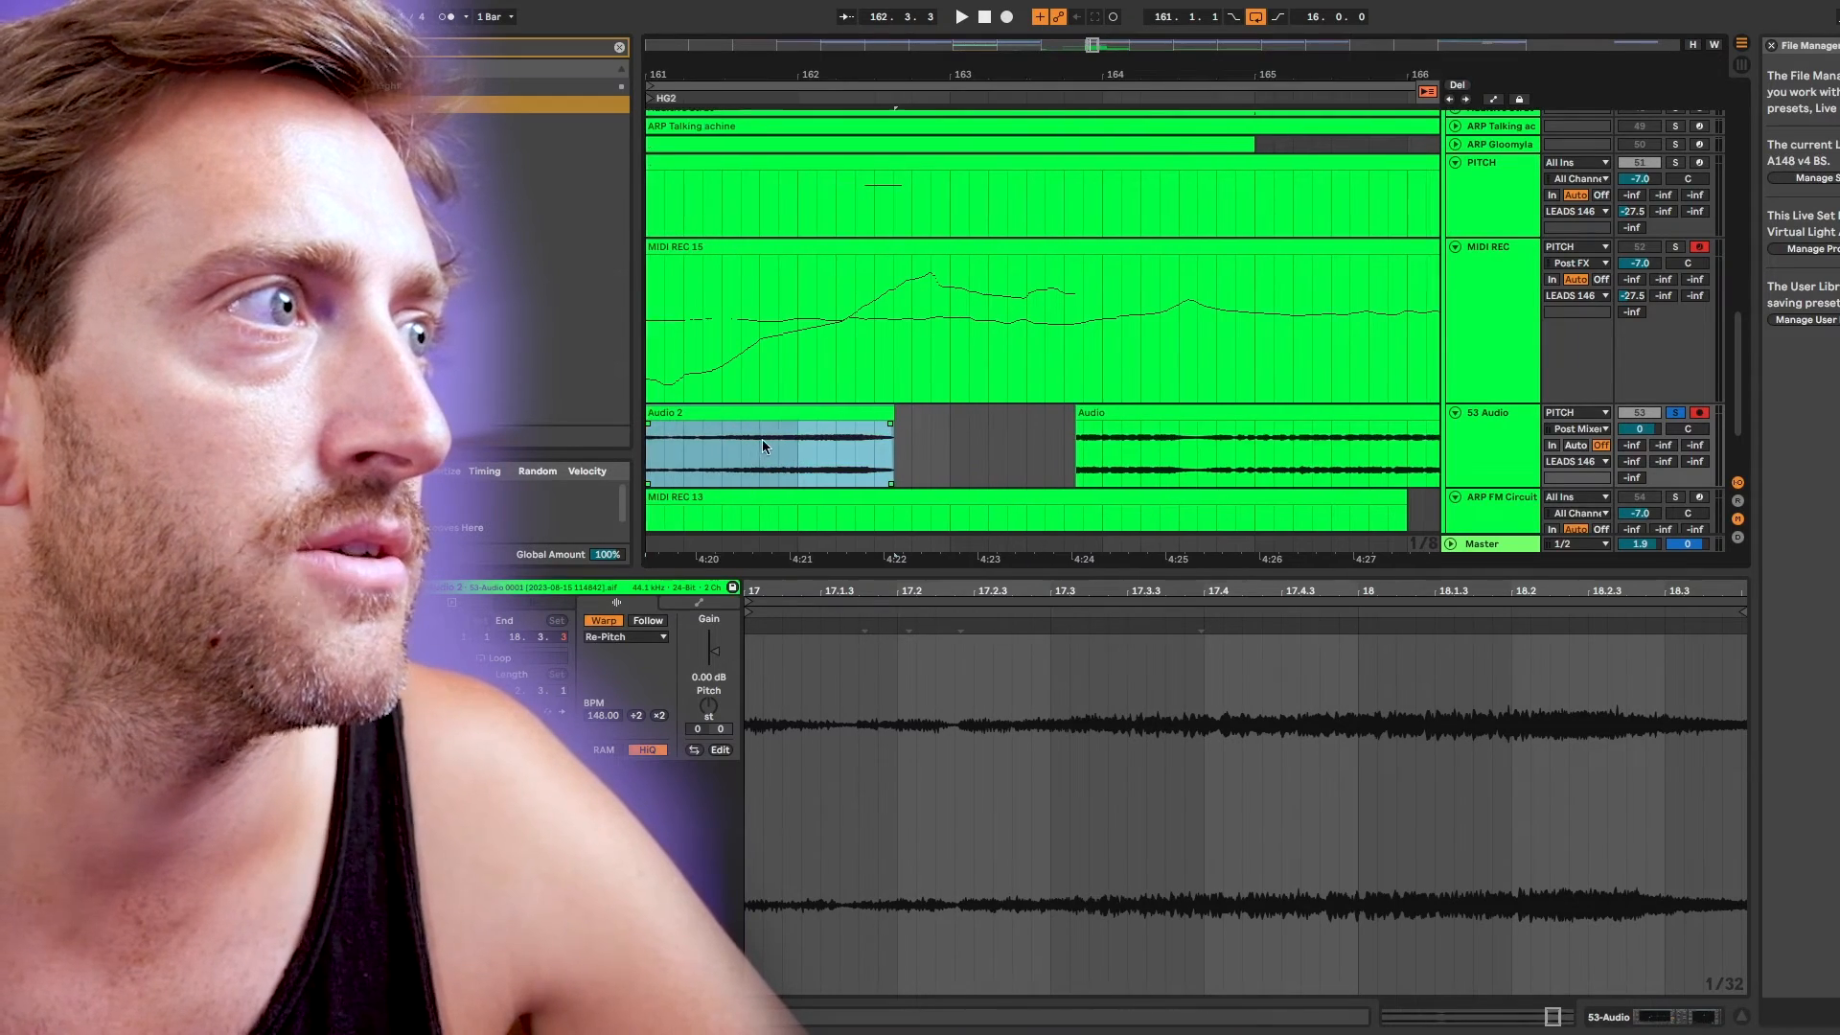
Play the following Audio clip on the 53 Audio track and trim its start to bar 167
left_click(1163, 416)
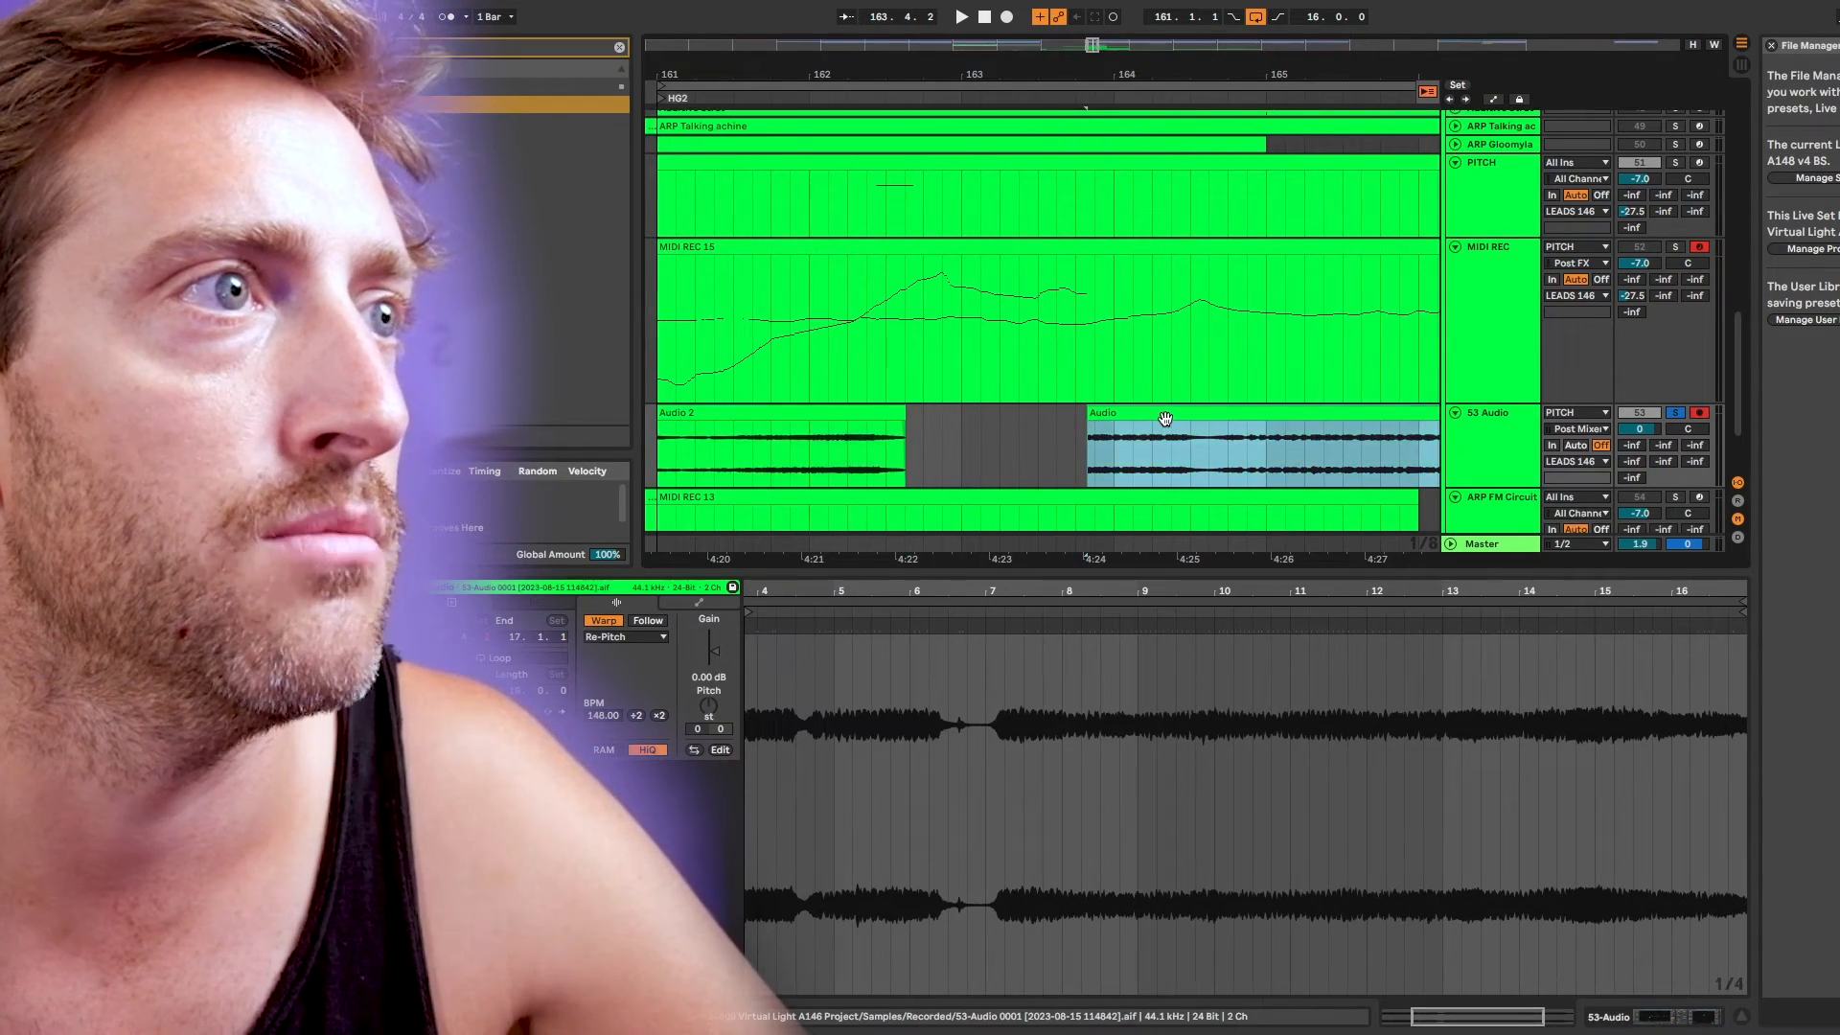
scroll(1164, 418, "down", 3)
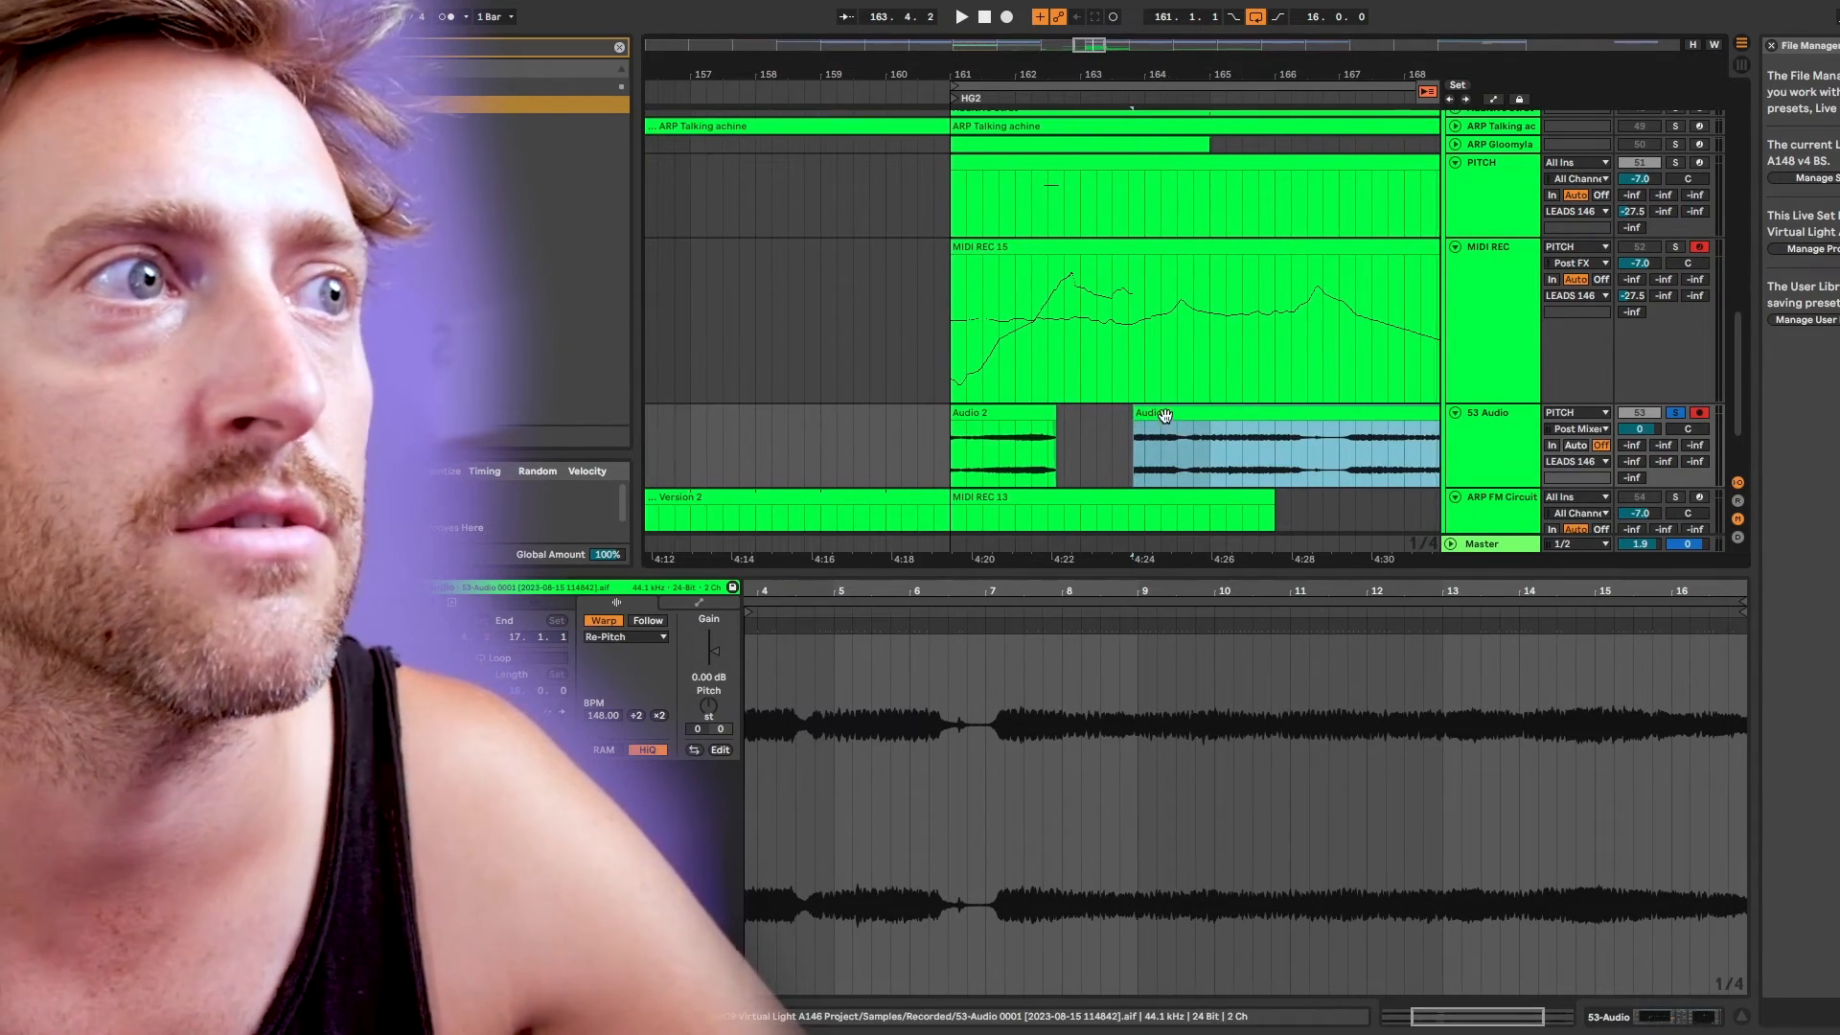
key("space")
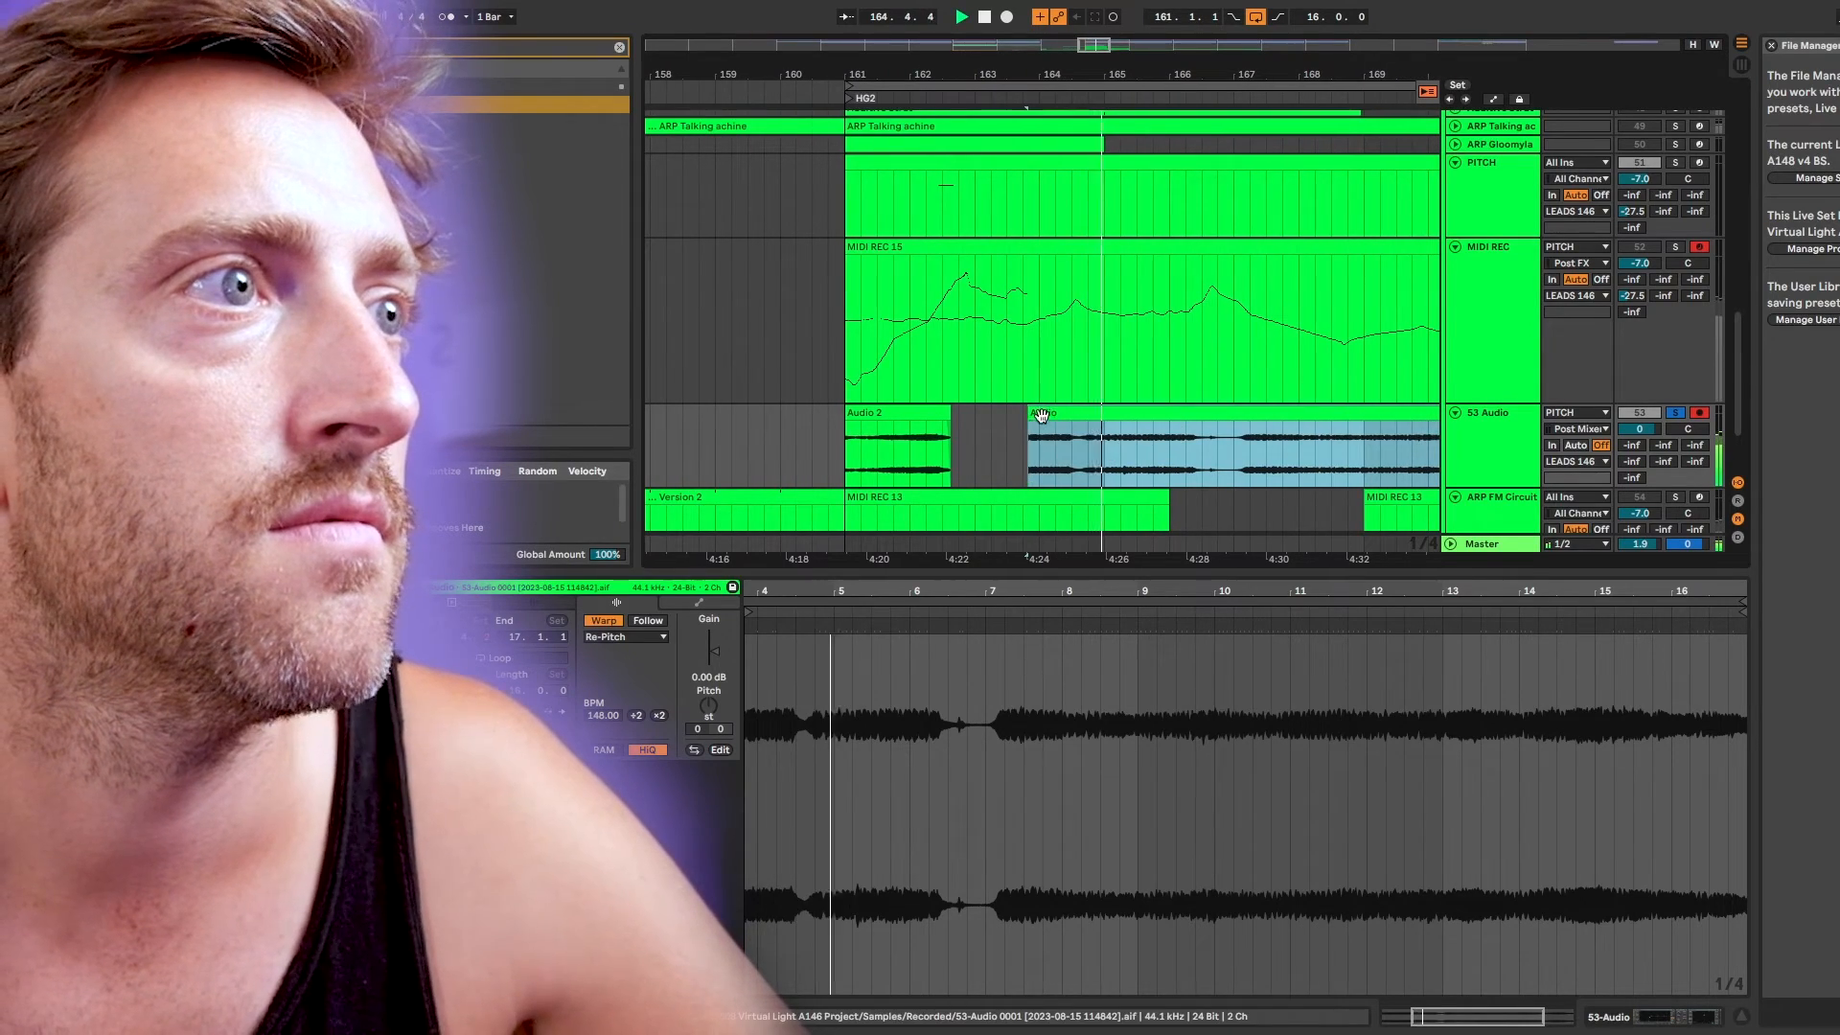
left_click_drag(1029, 414, 1239, 416)
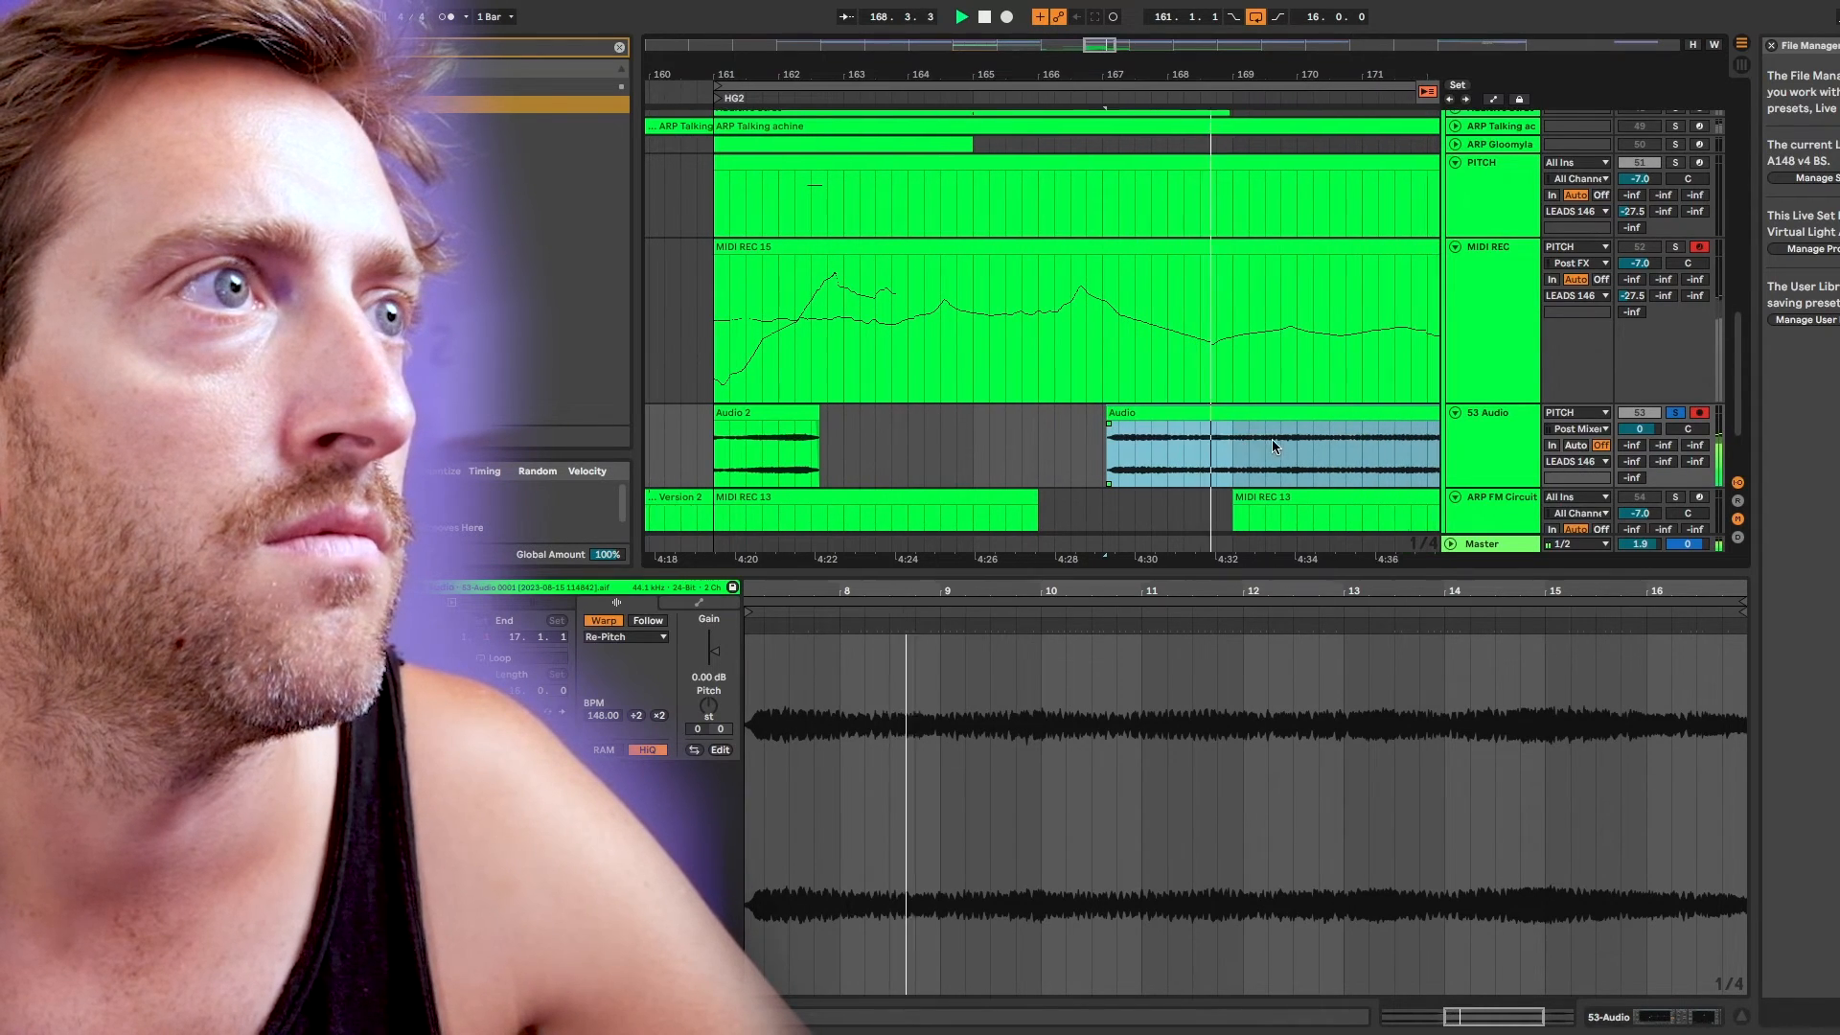
Split the Audio clip on the 53 Audio track at bar 169 and play the section that follows the split
left_click(1211, 433)
key("ctrl+e")
left_click(1127, 434)
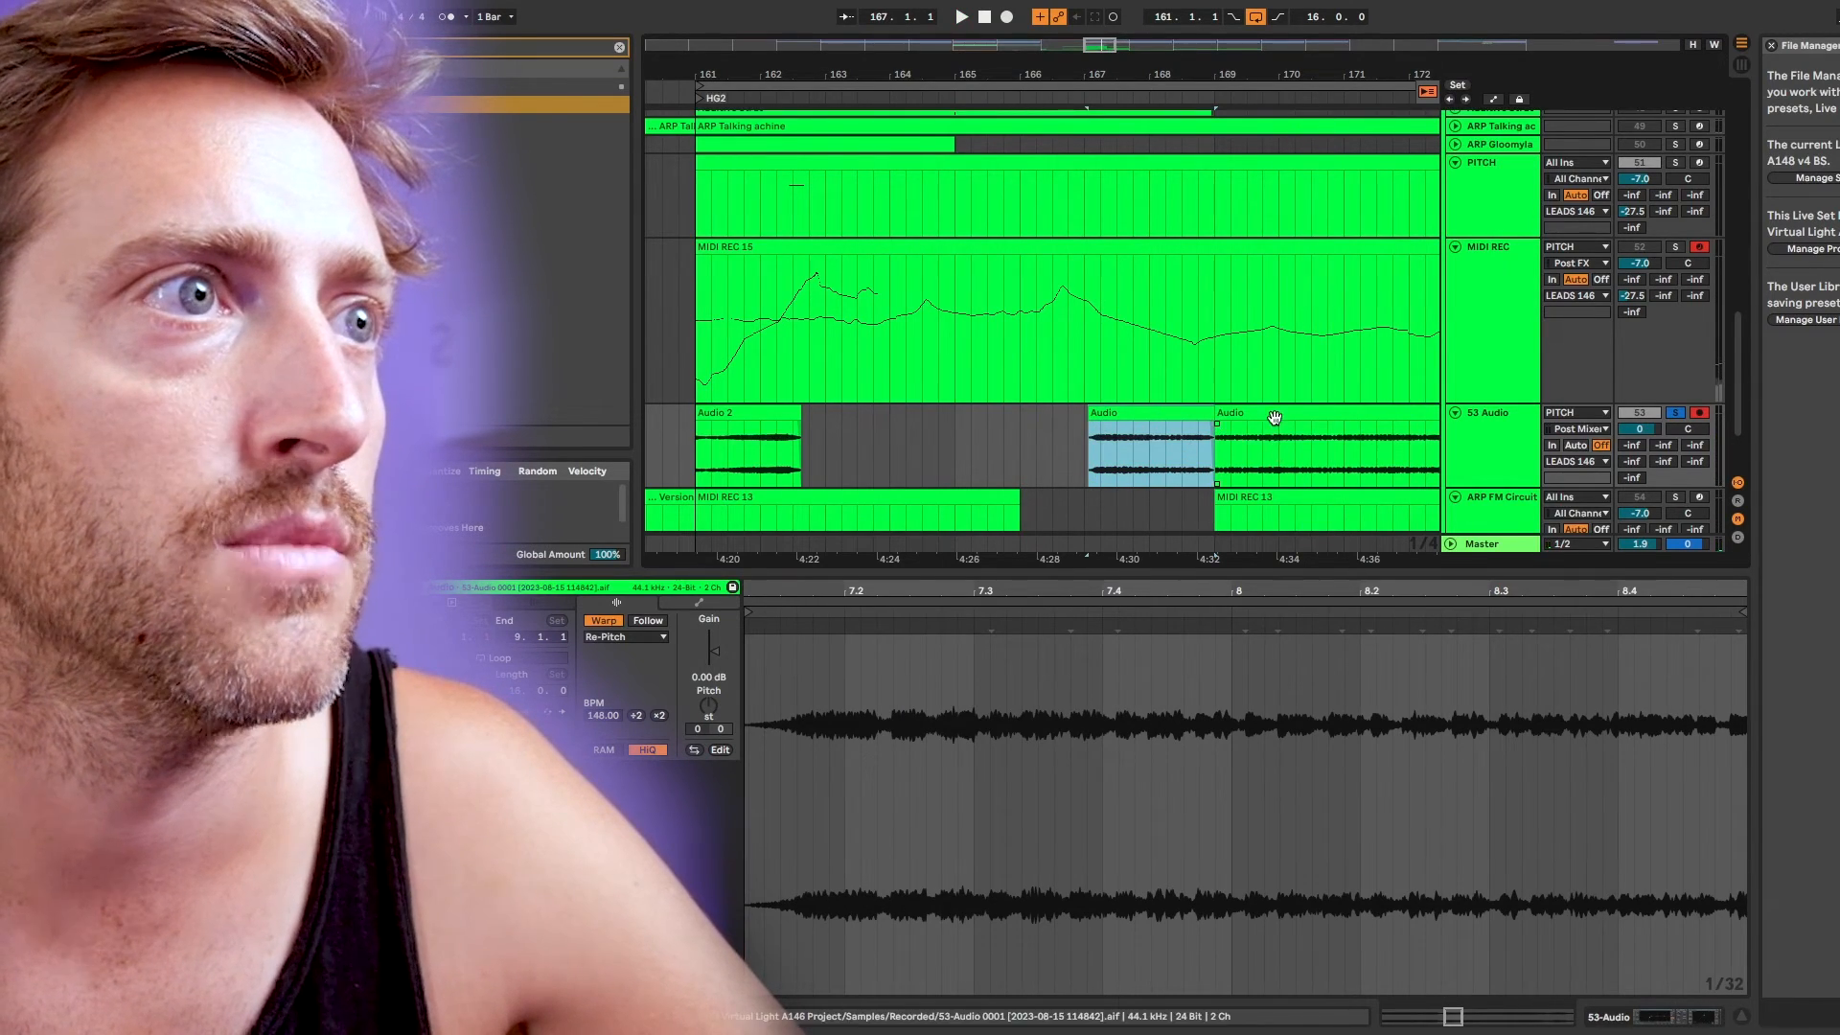
left_click(1246, 437)
key("space")
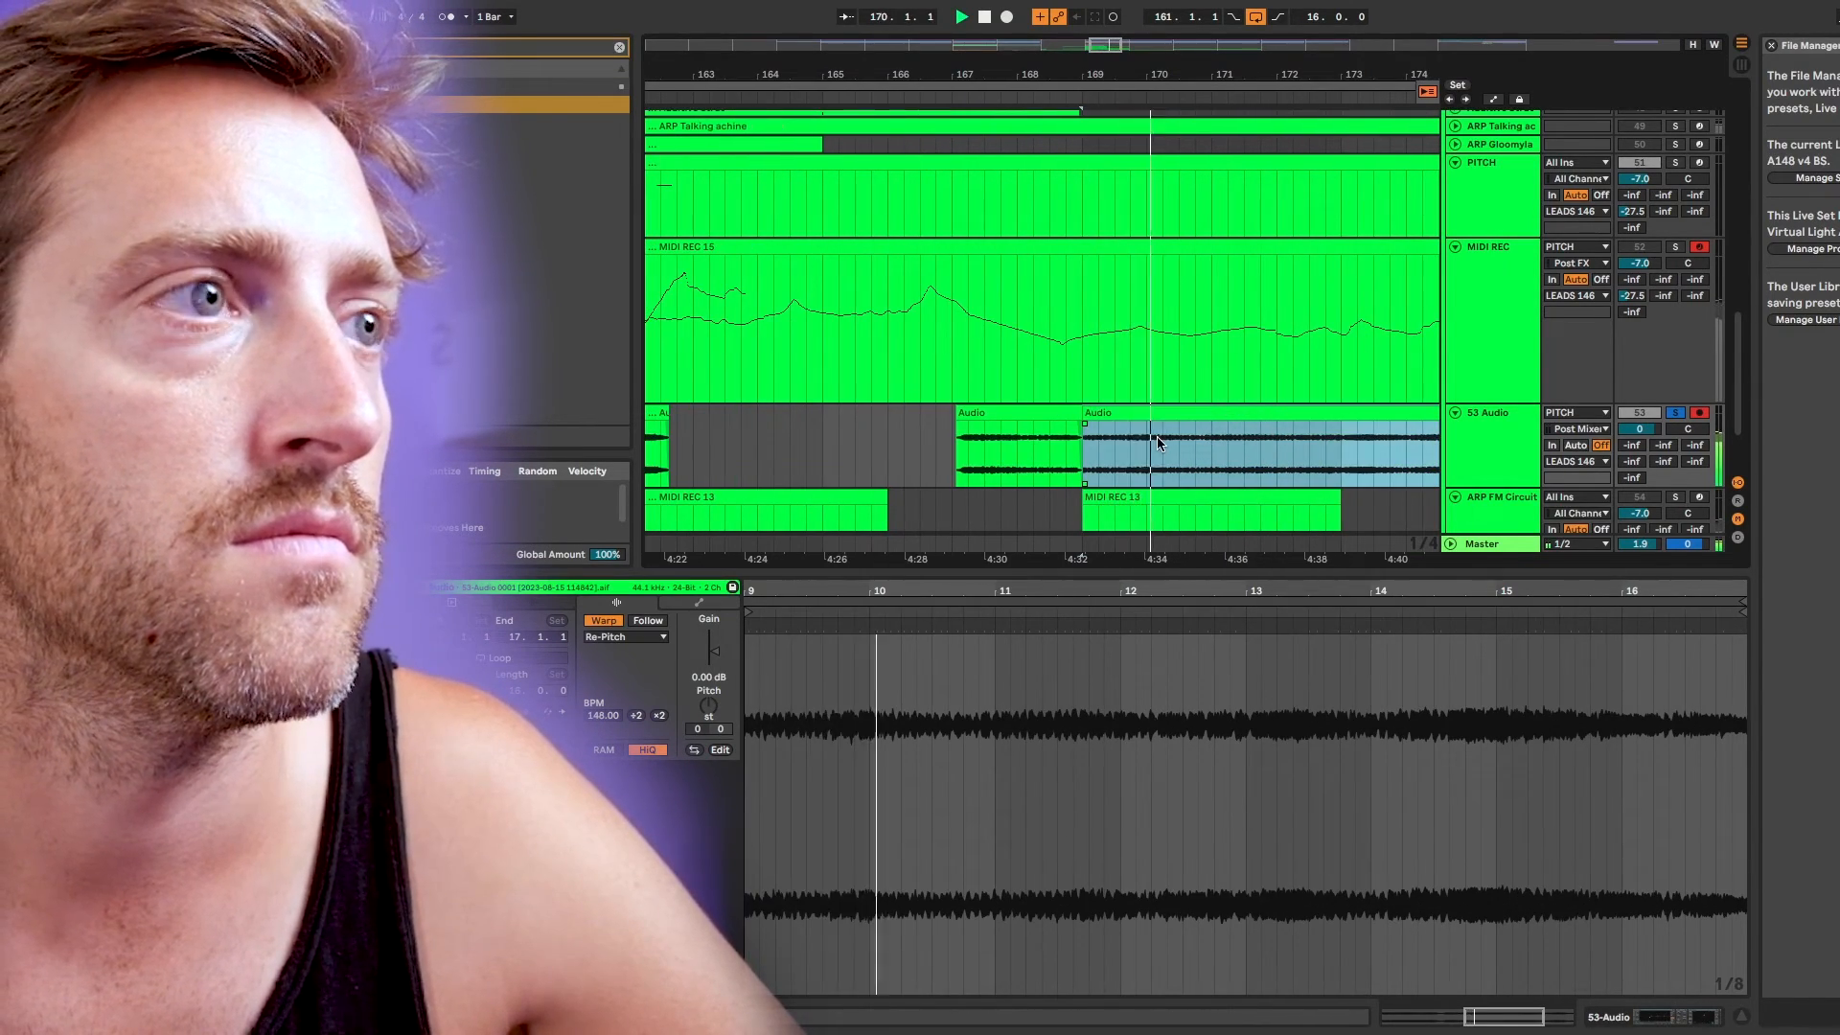